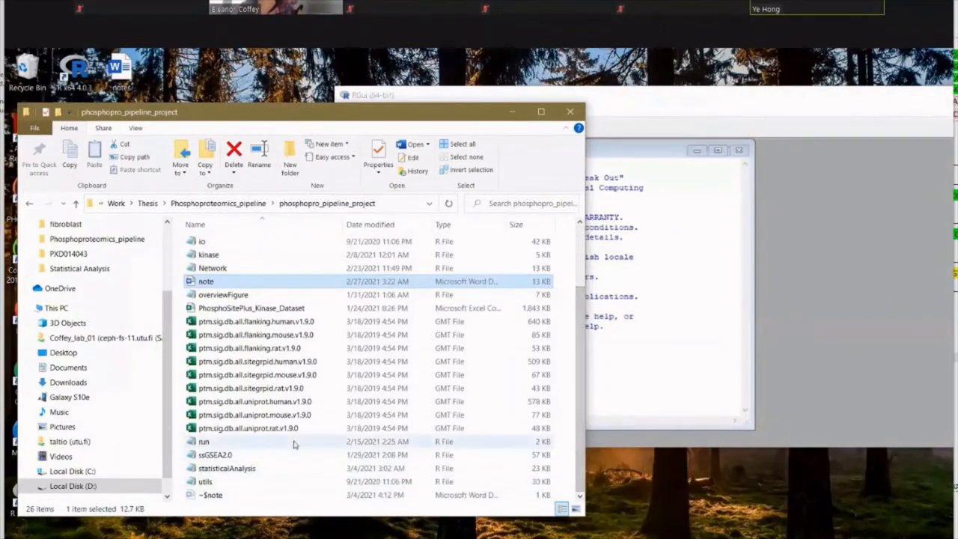
Source the run R file from the phosphopro_pipeline_project folder in the R console and minimize the folder window.
left_click(294, 443)
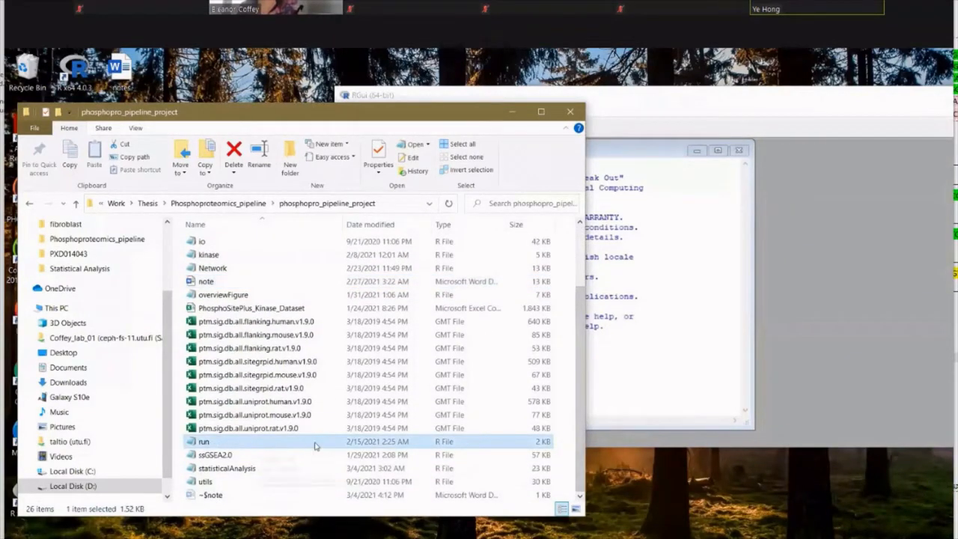
left_click_drag(306, 444, 625, 416)
left_click(514, 113)
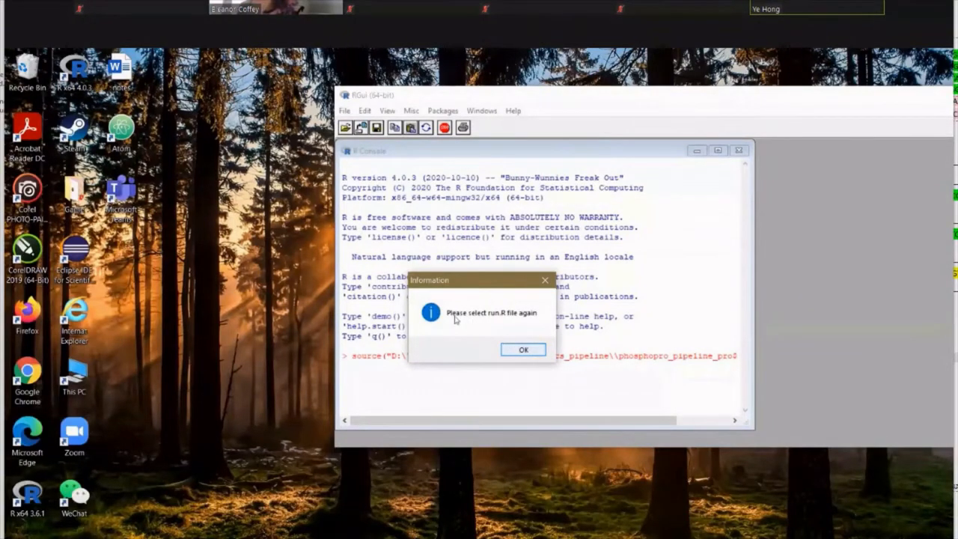
Acknowledge the request to reselect run.R and open the run file from the phosphopro_pipeline_project folder.
left_click(521, 350)
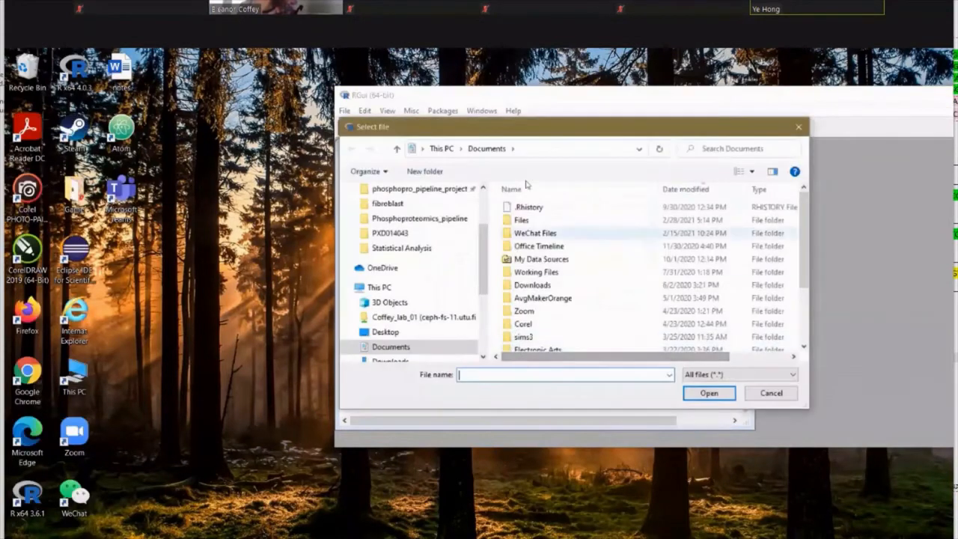
left_click_drag(539, 122, 380, 157)
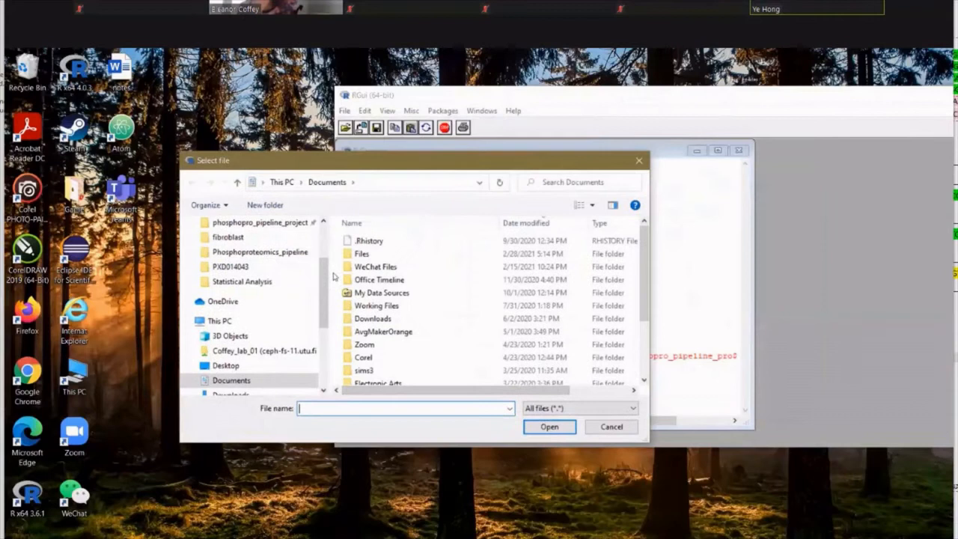
scroll(327, 292, "up", 2)
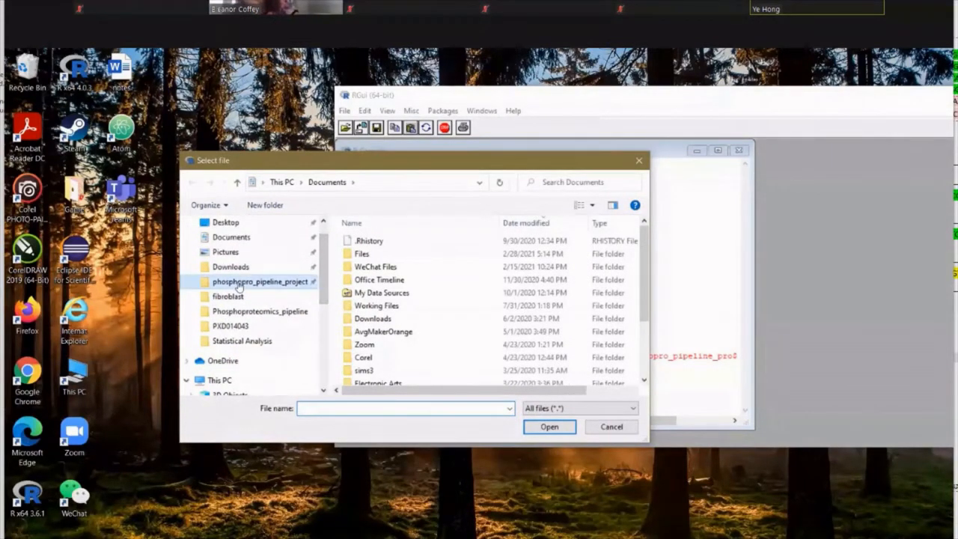
left_click(239, 283)
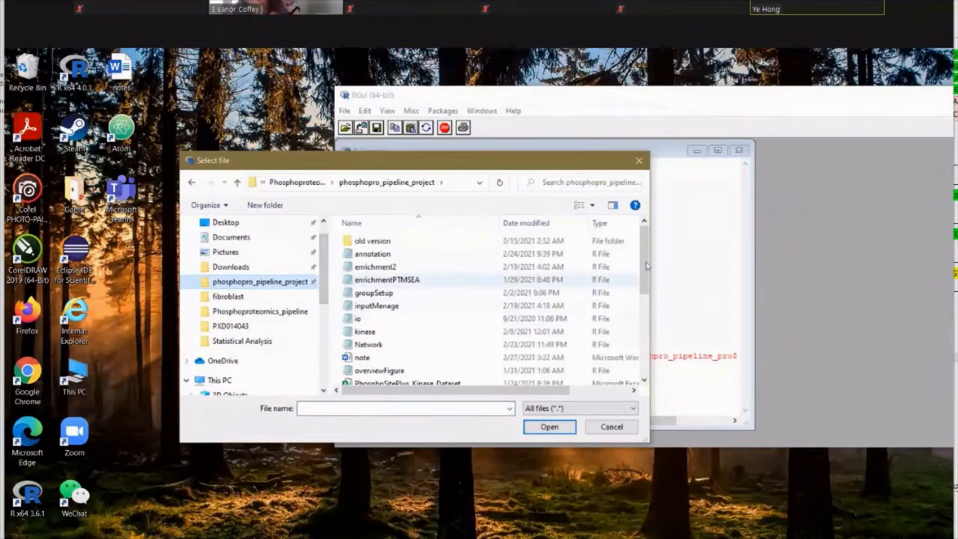
scroll(464, 322, "down", 5)
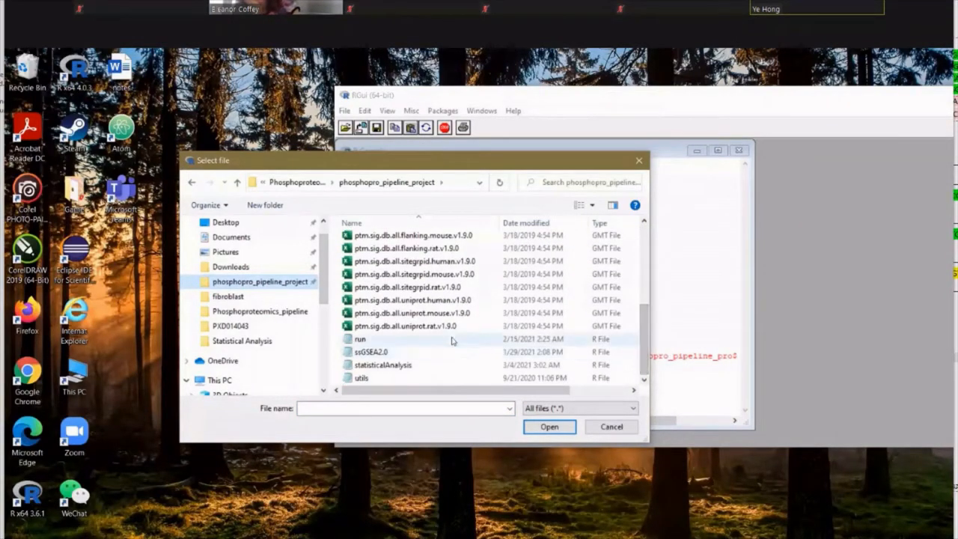
left_click(451, 340)
left_click(550, 427)
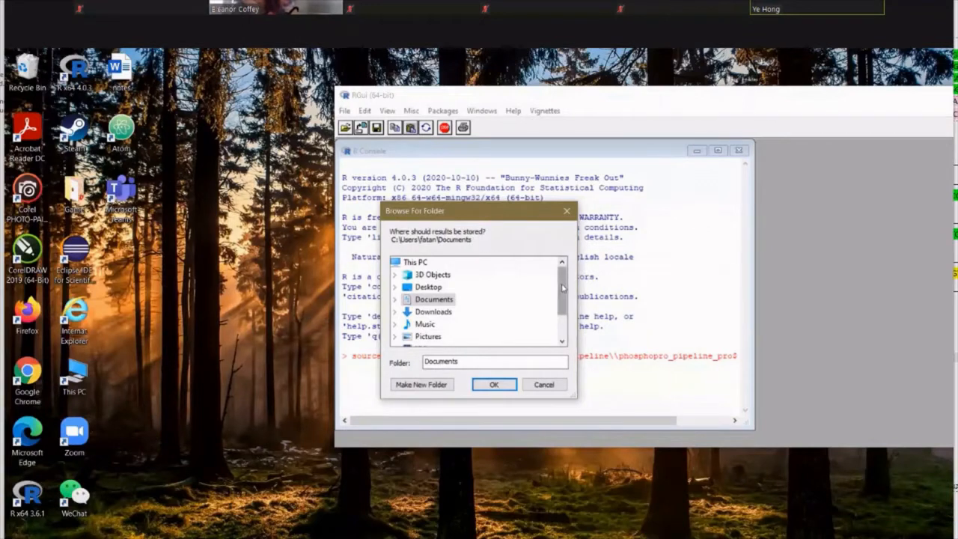
Set D:\Work\Thesis\Phosphoproteomics_pipeline\Test as the folder where results are stored.
scroll(564, 290, "down", 1)
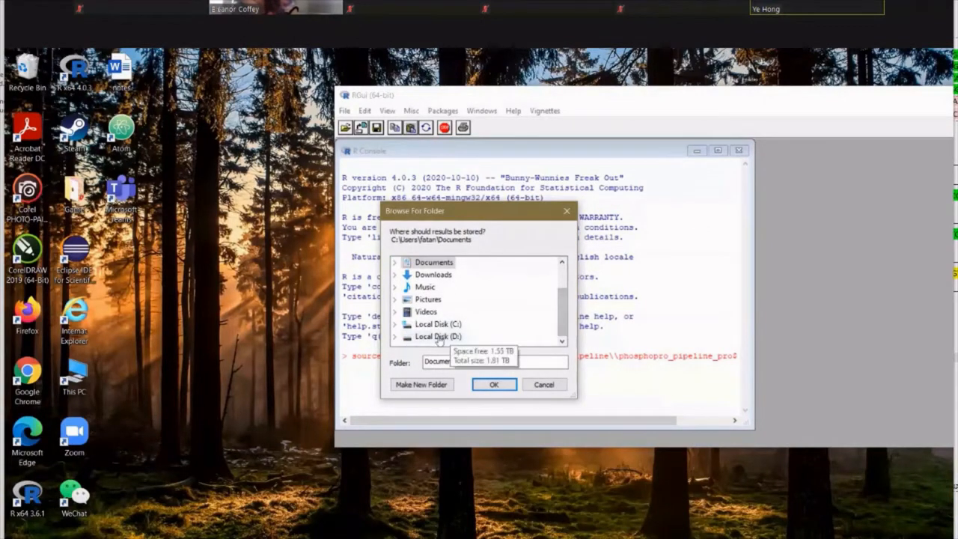
left_click(479, 337)
double_click(435, 336)
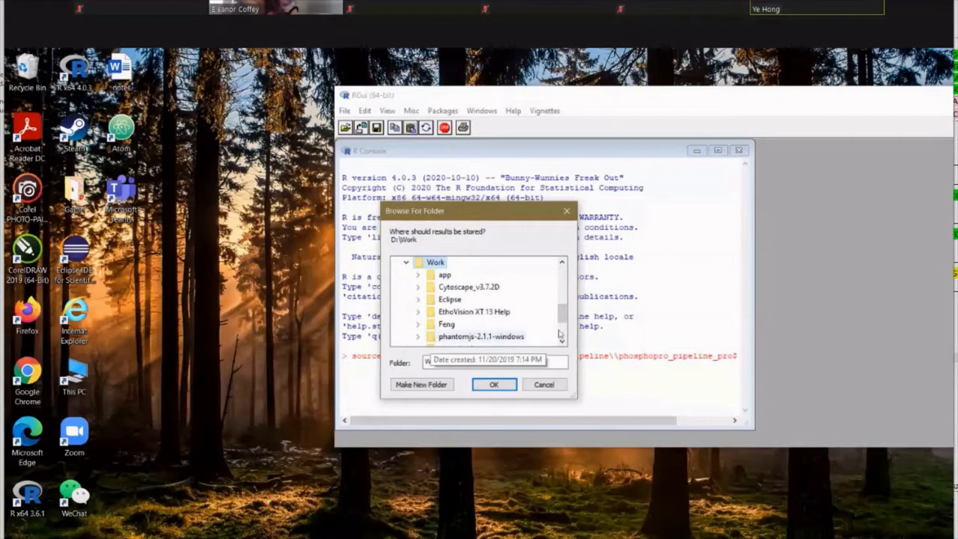
scroll(508, 315, "down", 2)
double_click(479, 324)
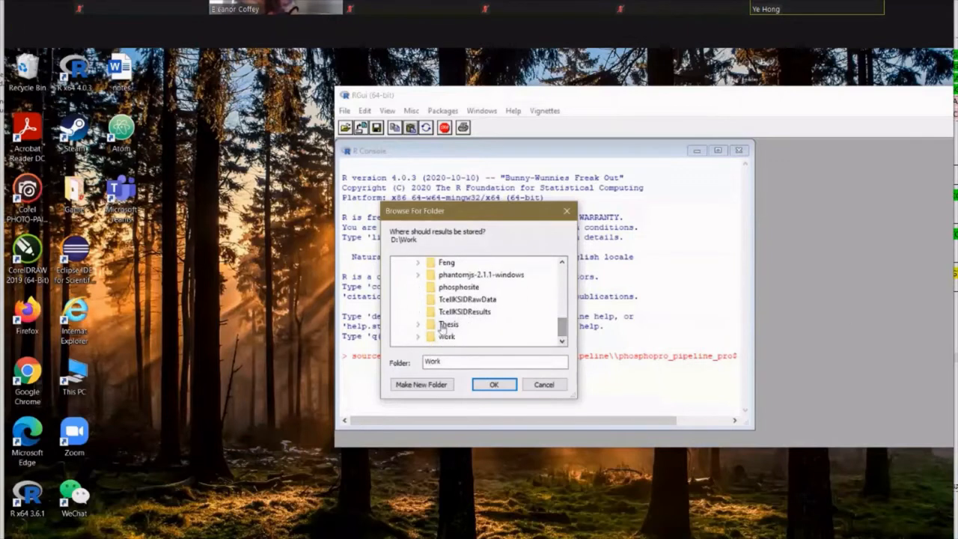
scroll(560, 318, "down", 3)
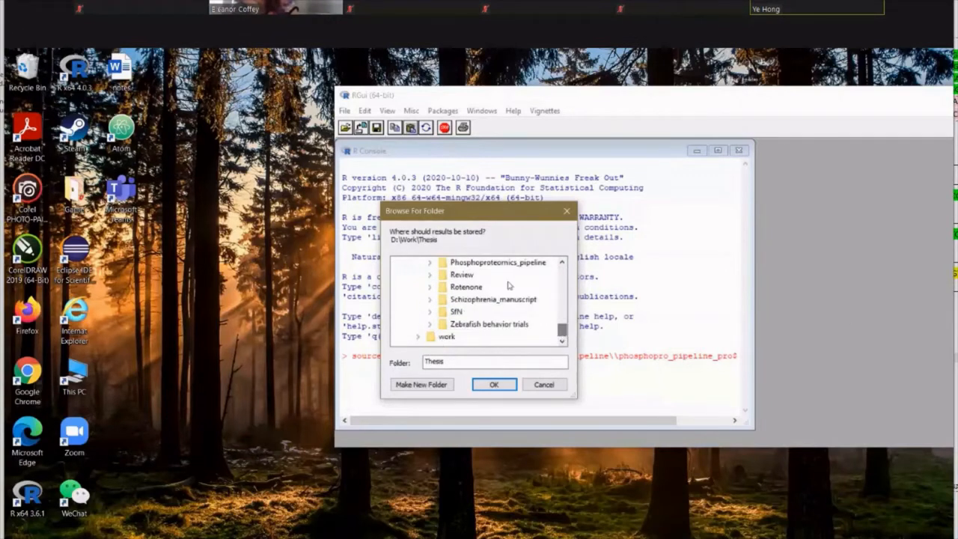
double_click(481, 263)
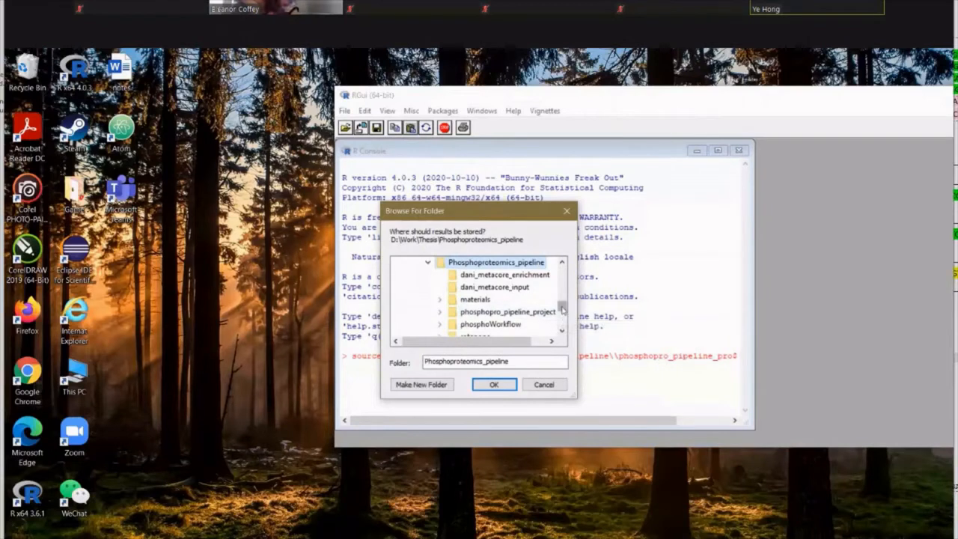
scroll(561, 317, "down", 3)
double_click(466, 312)
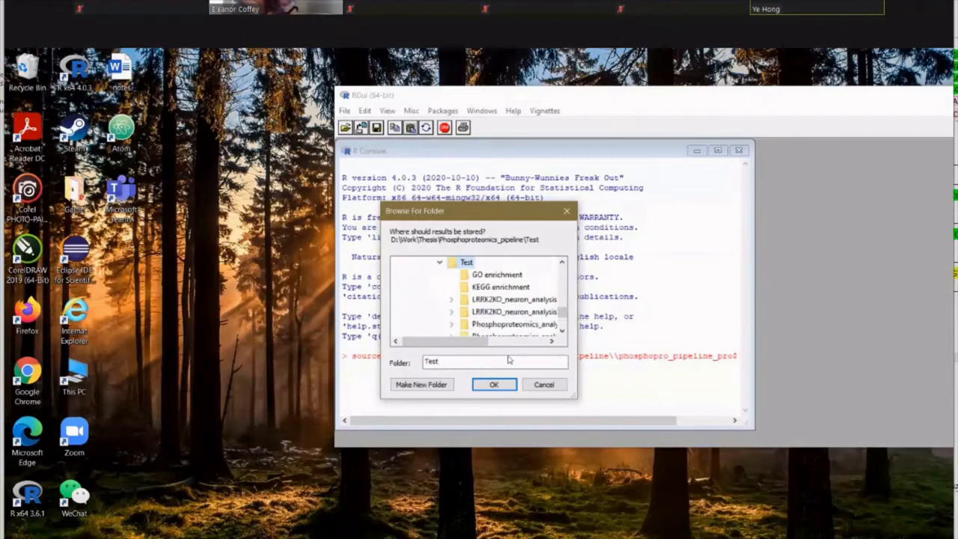
left_click(493, 384)
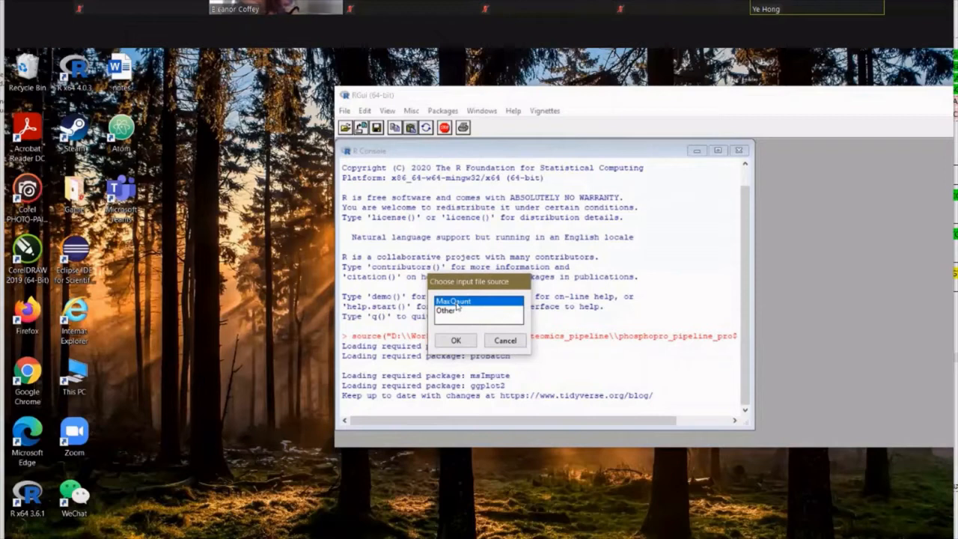
left_click(451, 311)
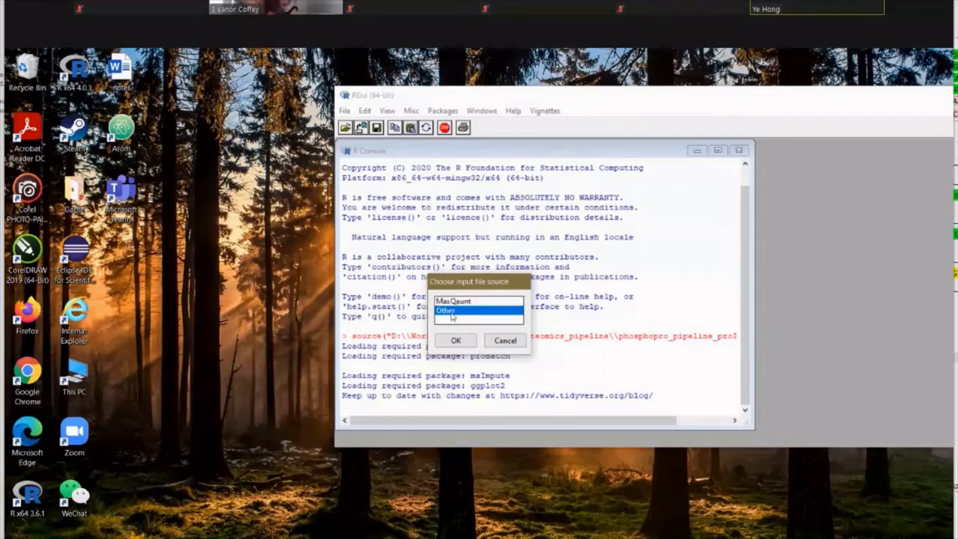
left_click(462, 304)
Switch to the Phospho (STY)Sites folder window and open the explproteomics file in Excel, keeping the input source dialog clear of the file list.
mouse_move(271, 538)
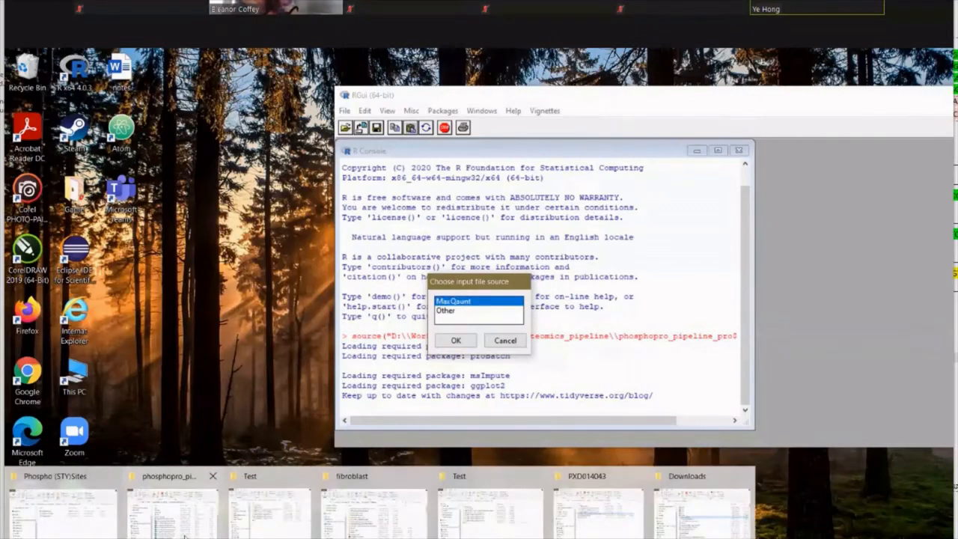
left_click(64, 512)
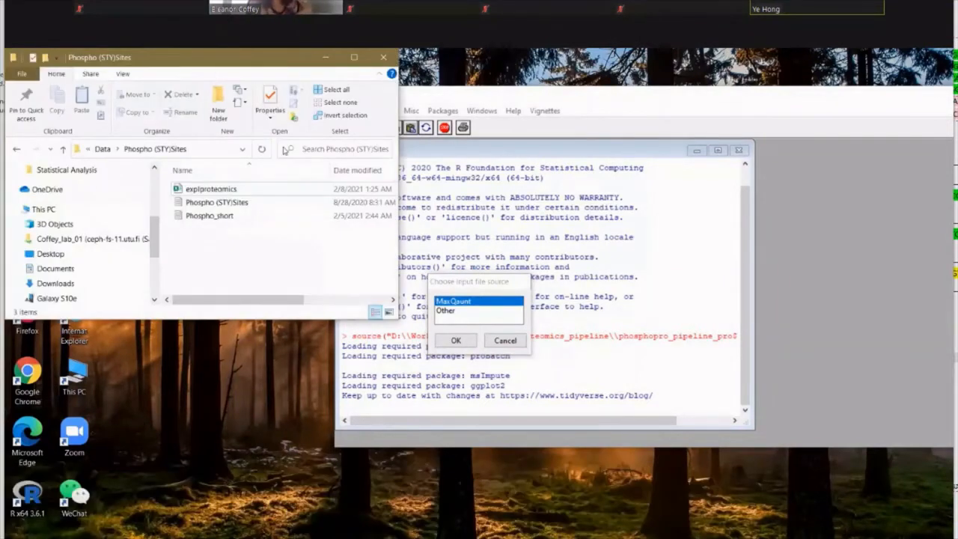
left_click_drag(212, 61, 285, 150)
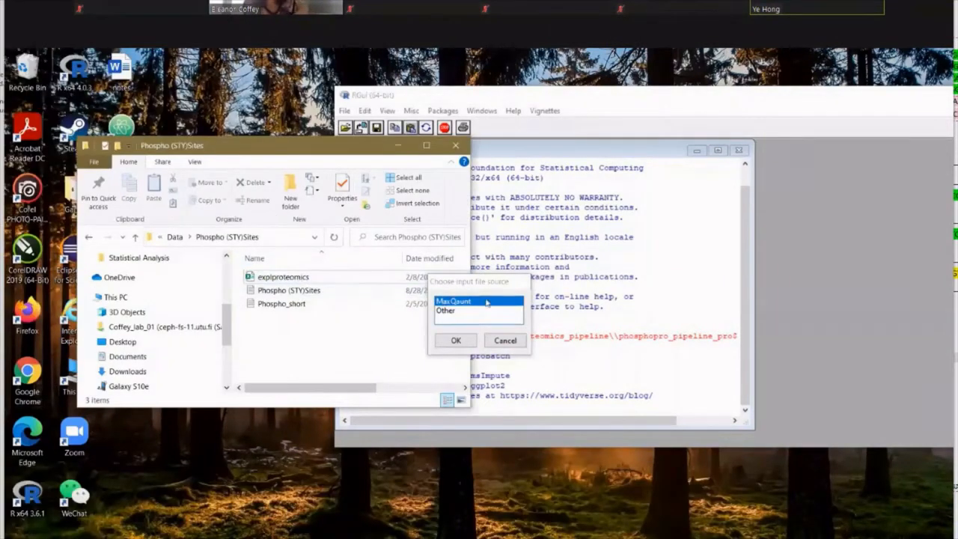
left_click_drag(474, 284, 559, 293)
left_click(363, 285)
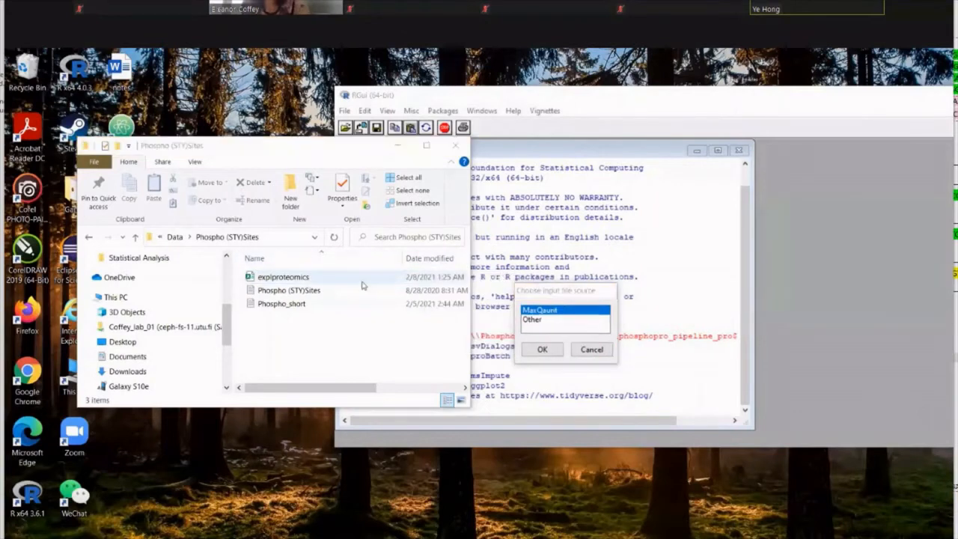
double_click(362, 281)
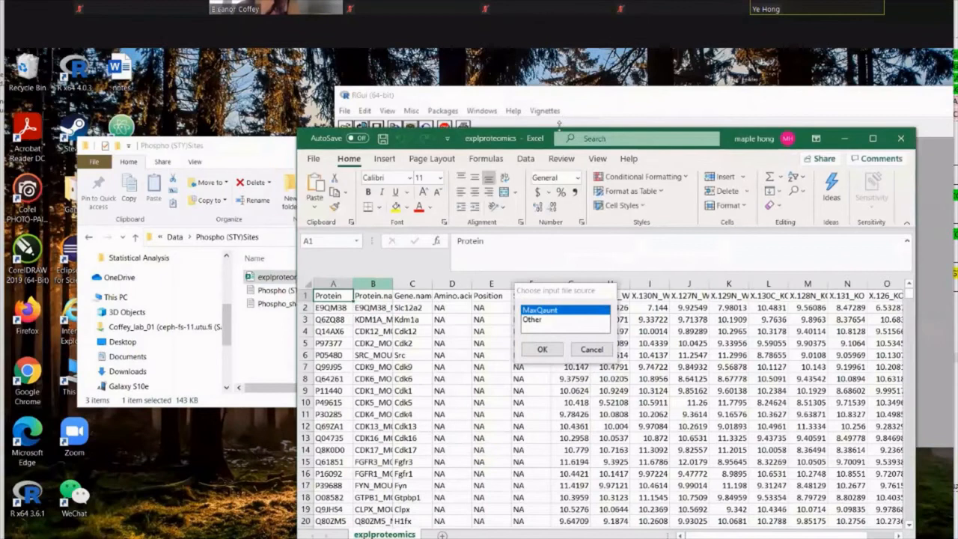
Examine the layout of explproteomics, from the protein annotation columns A to F through the sample intensity columns starting at G.
left_click_drag(487, 138, 282, 113)
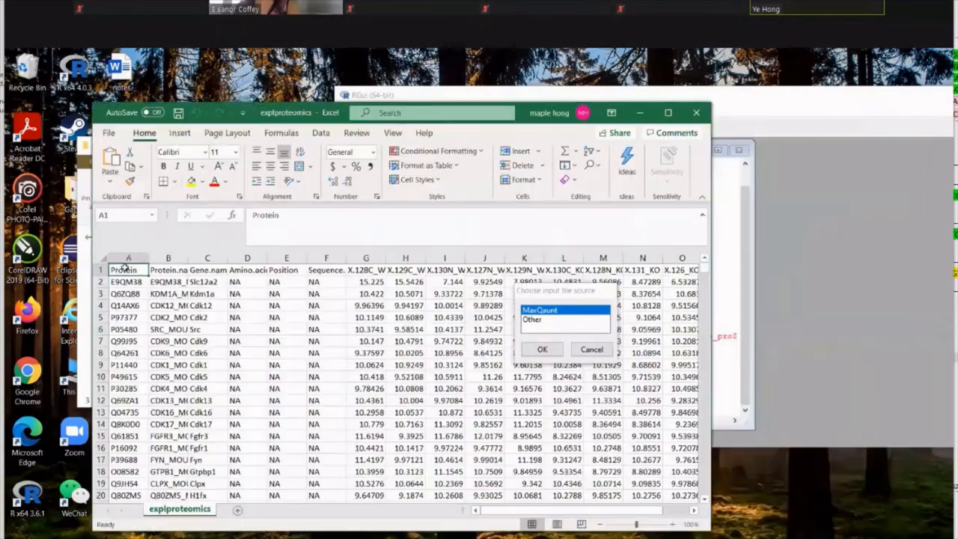
left_click_drag(130, 257, 326, 259)
left_click_drag(528, 512, 557, 512)
mouse_move(294, 257)
left_mouse_down()
mouse_move(629, 288)
mouse_move(711, 258)
mouse_move(299, 266)
left_mouse_up()
left_click_drag(611, 511, 550, 514)
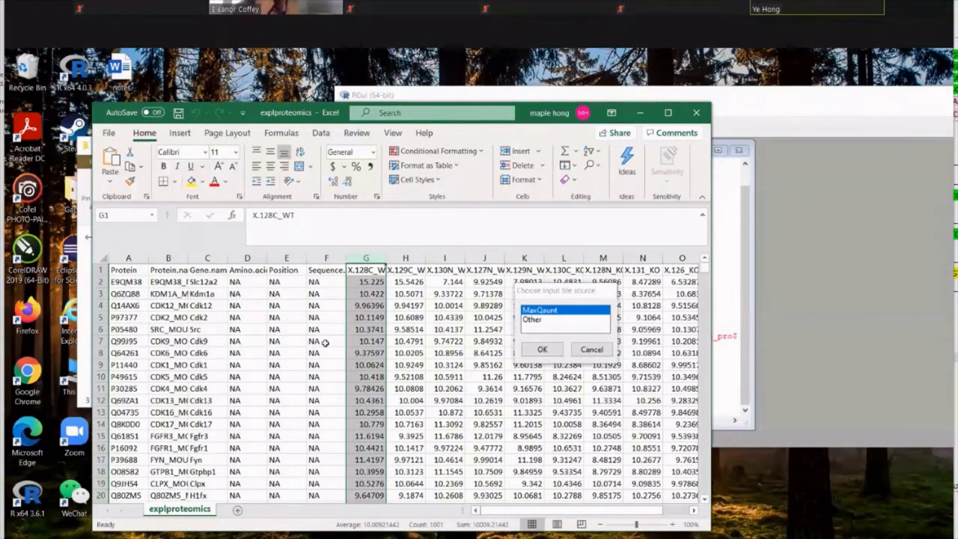
Check the headers and first entries of the Amino.acid, Position and Sequence columns, and close the workbook.
left_click(245, 269)
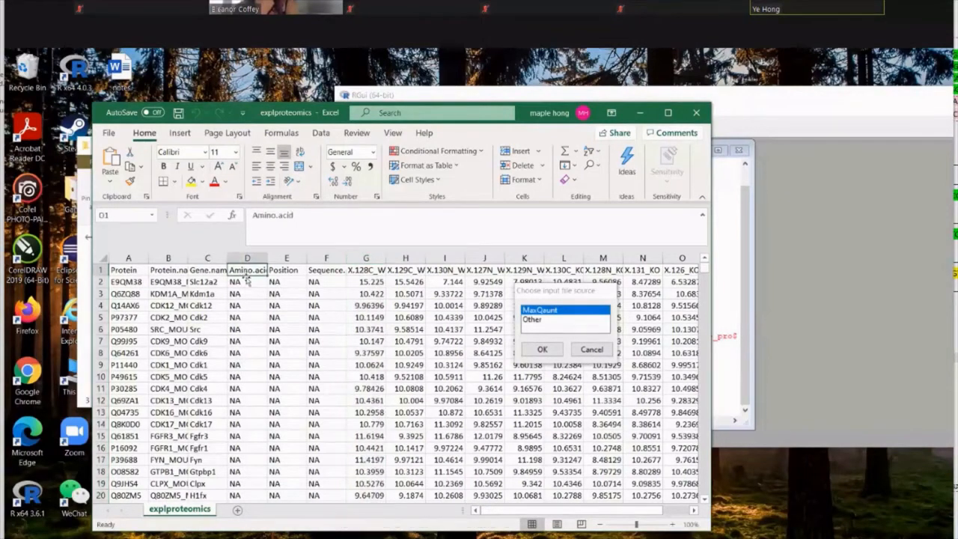
left_click(294, 268)
left_click(319, 270)
left_click(319, 282)
left_click(277, 283)
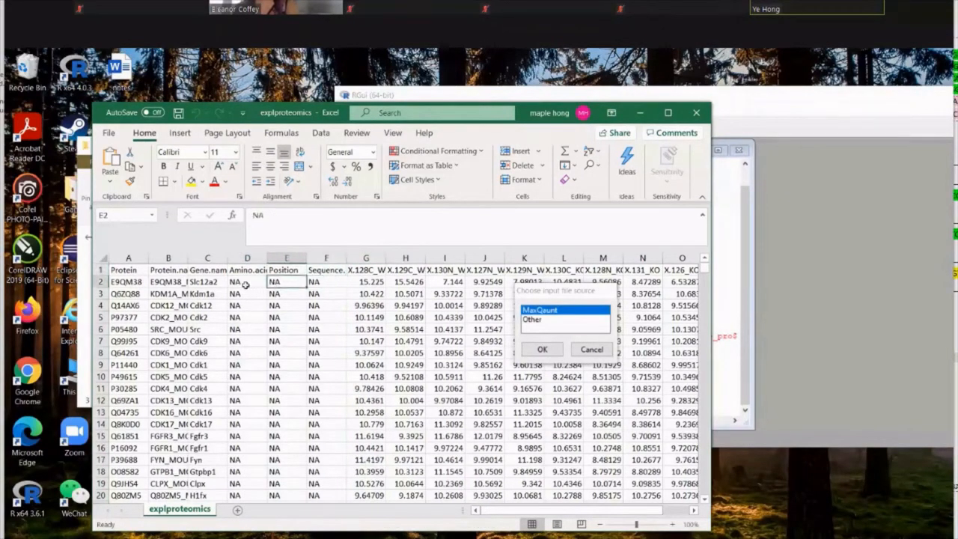
left_click(246, 283)
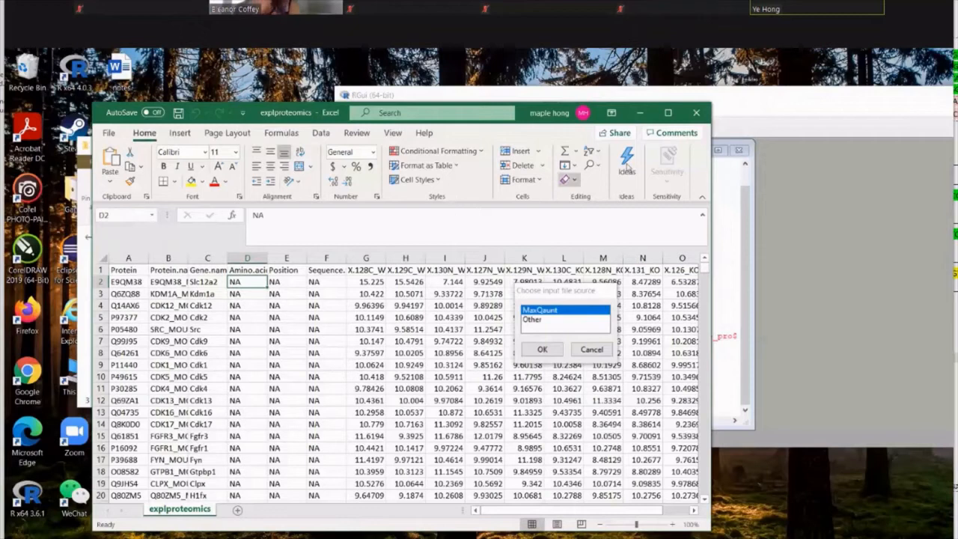
left_click(695, 113)
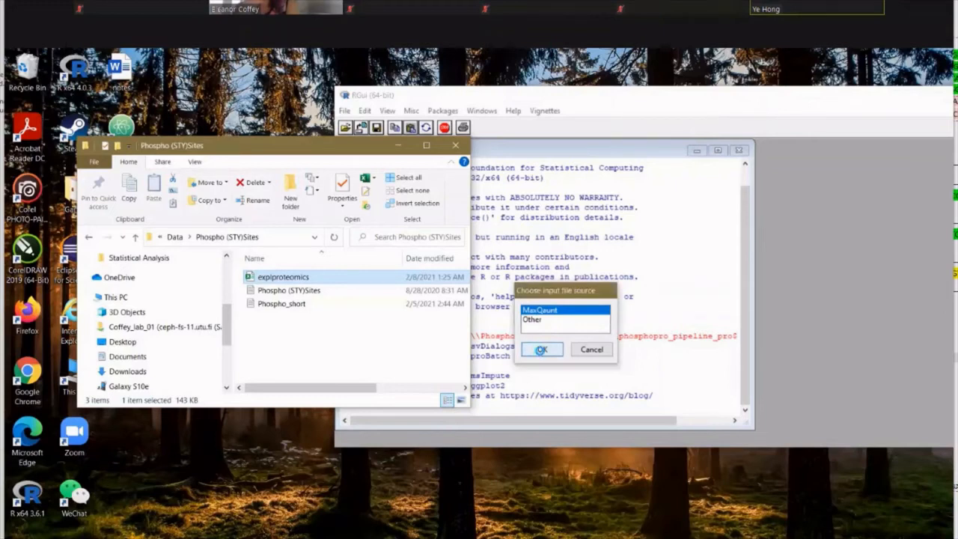
Choose MaxQuant as the input source and load Phospho_short from Phosphoproteomics_pipeline\materials\Data\Phospho (STY)Sites.
left_click(541, 350)
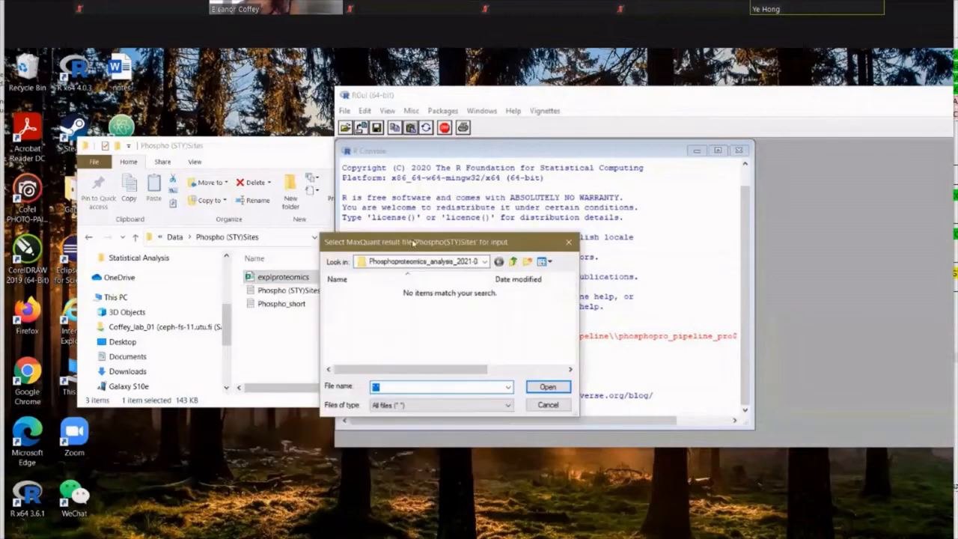
left_click(514, 263)
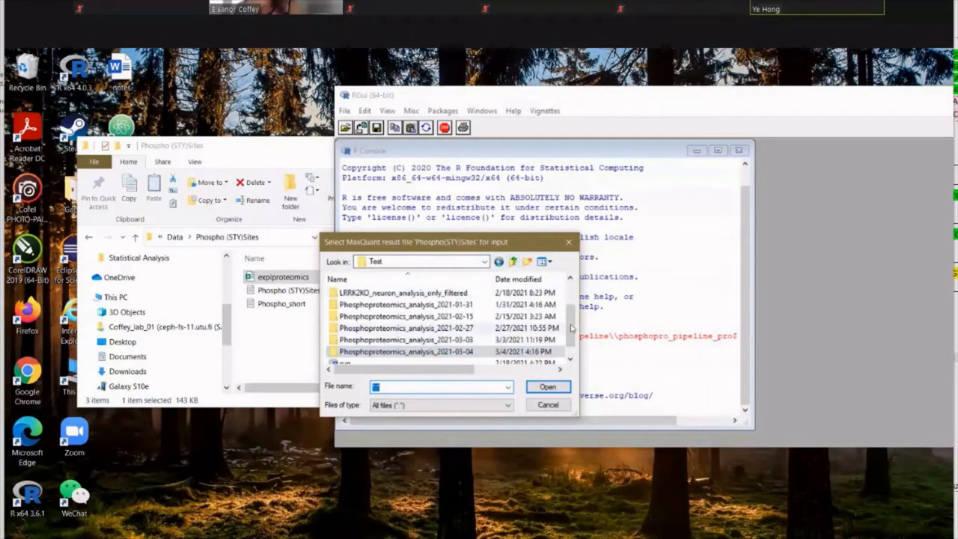
left_click(513, 261)
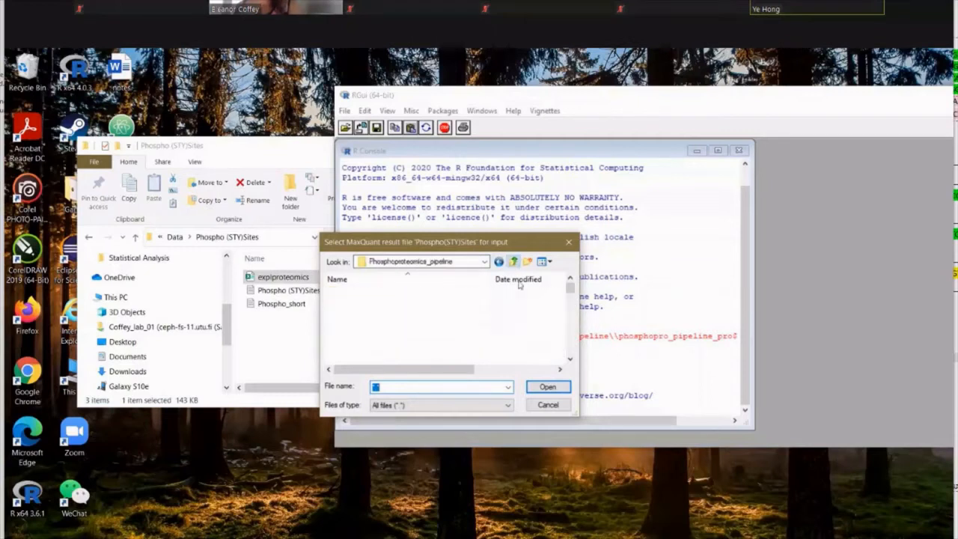
left_click_drag(574, 296, 570, 284)
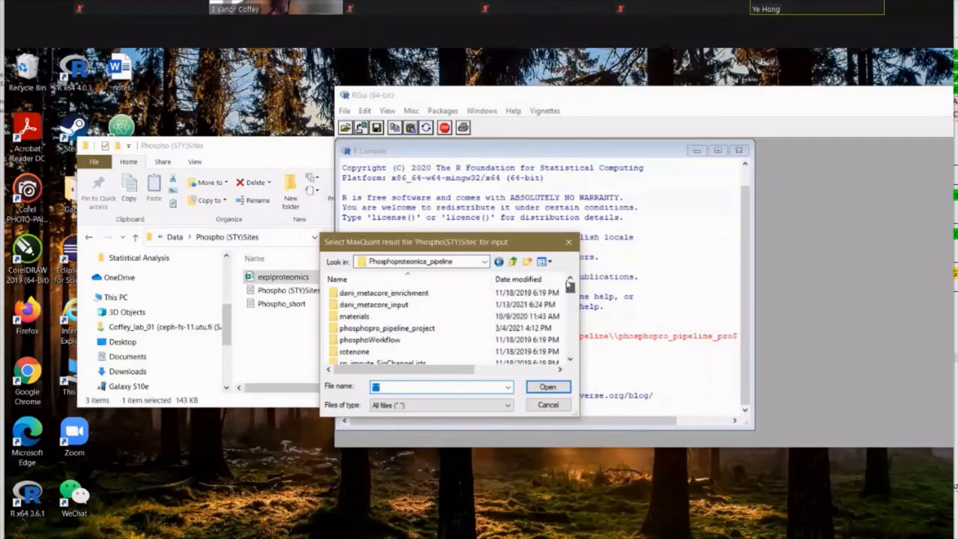
double_click(407, 319)
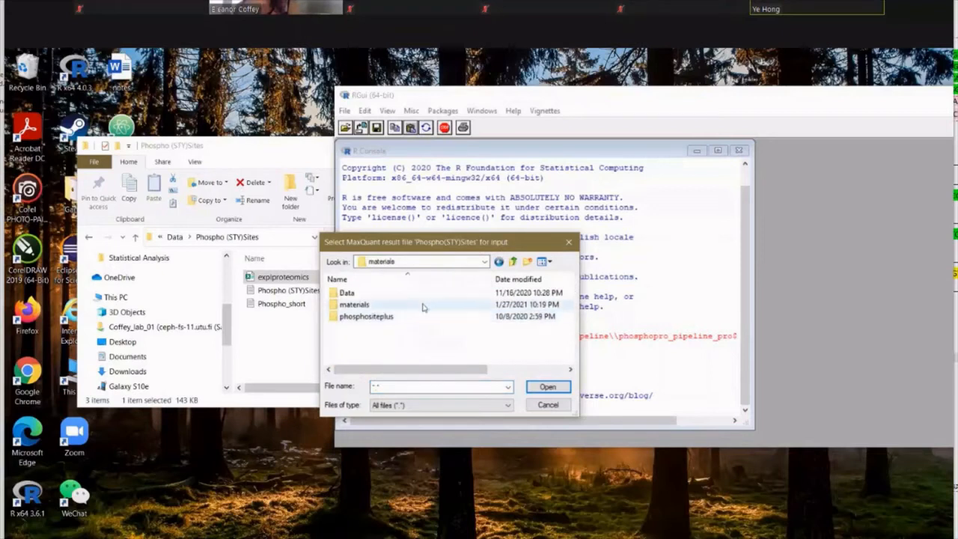
double_click(432, 294)
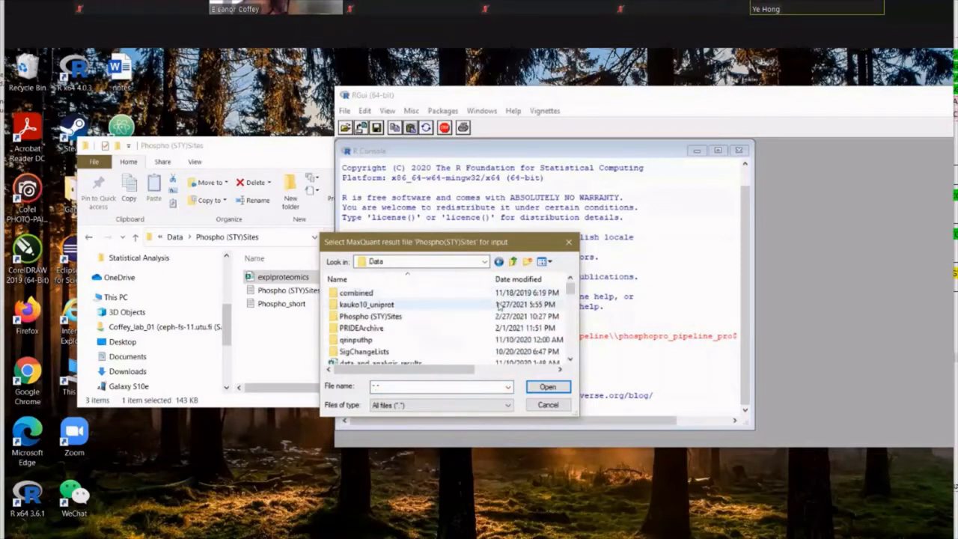
double_click(410, 323)
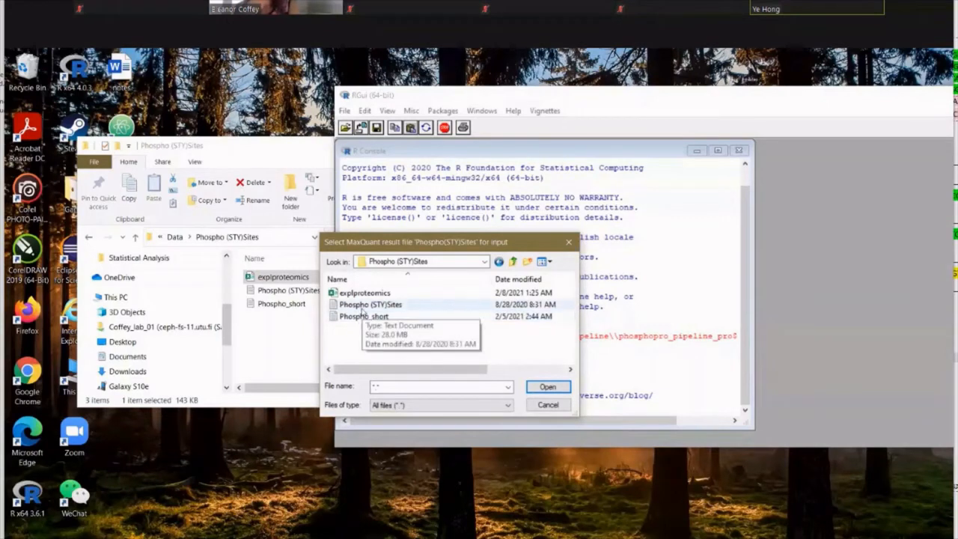
left_click(364, 316)
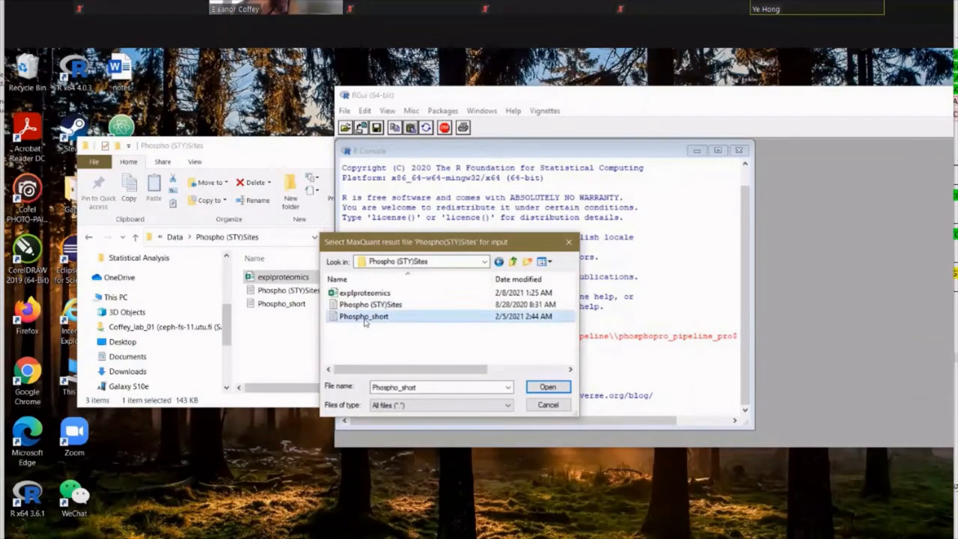
left_click(548, 387)
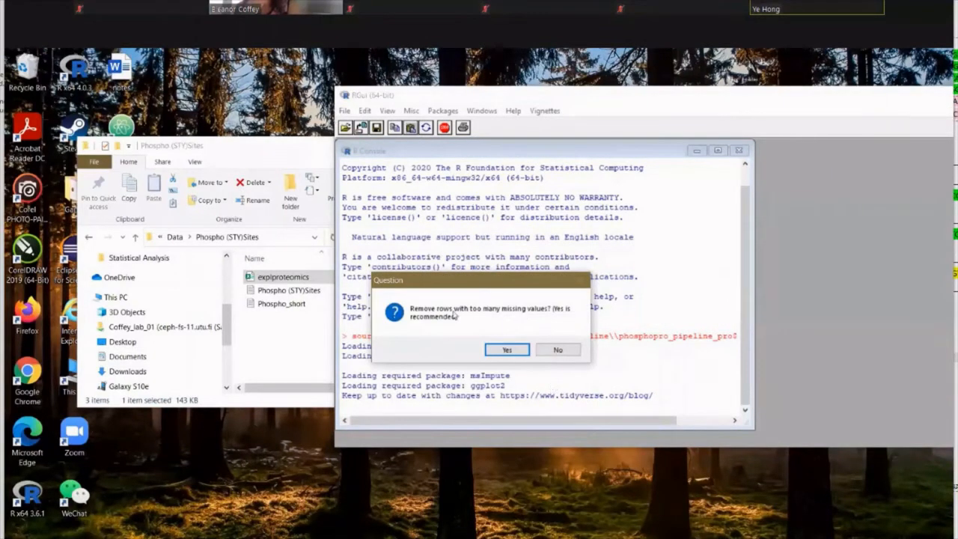
Remove rows with more than 50% missing values, and also remove samples with too many missing values.
left_click(505, 350)
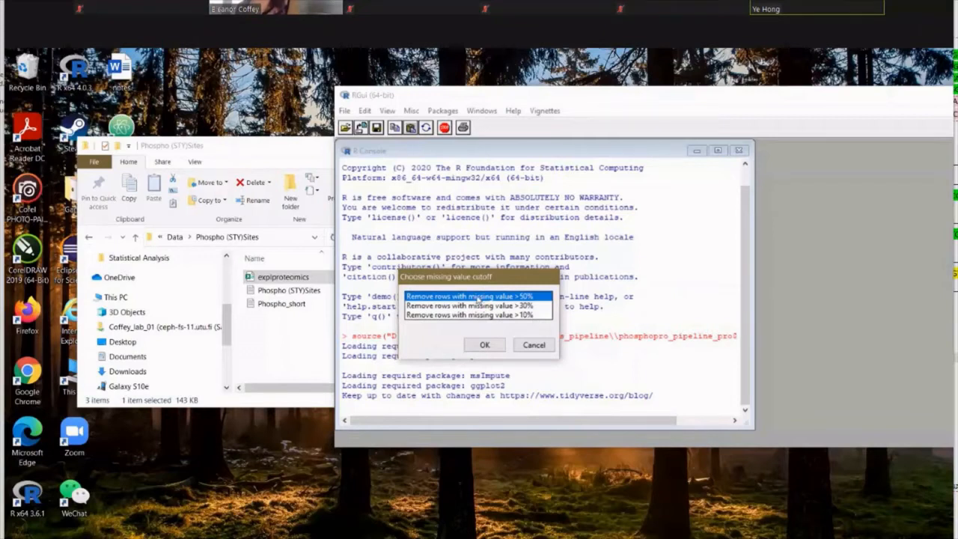
left_click(485, 347)
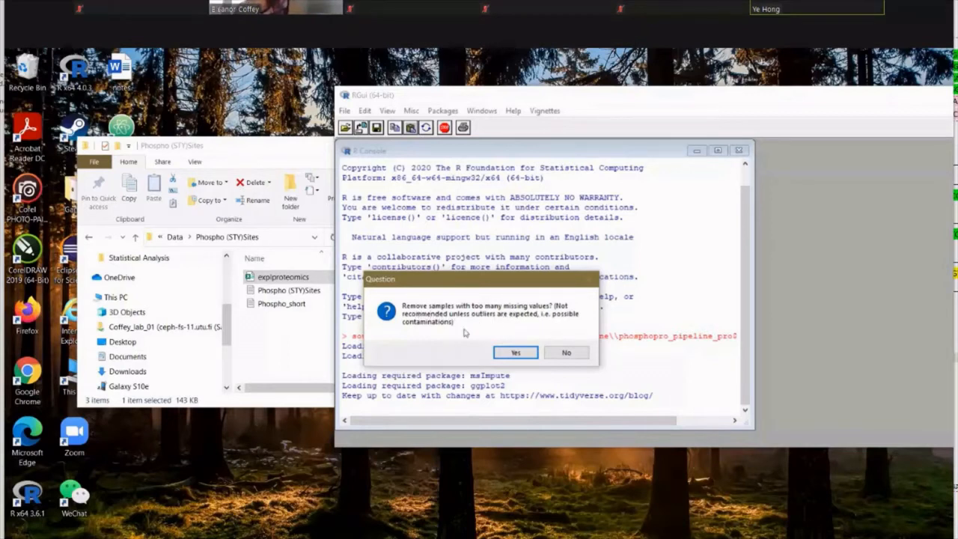
left_click(515, 354)
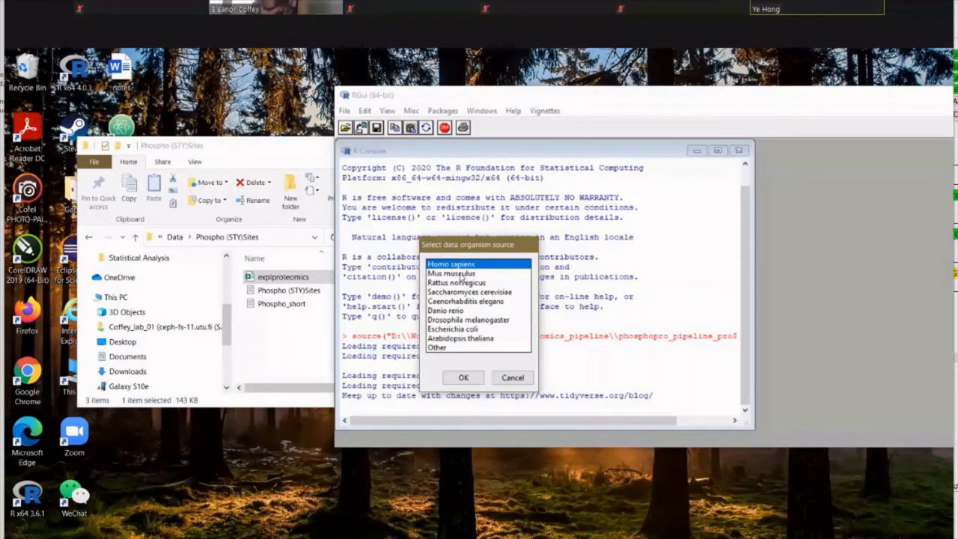
Set the data organism source to Mus musculus and choose to both normalize and impute the data.
left_click(462, 274)
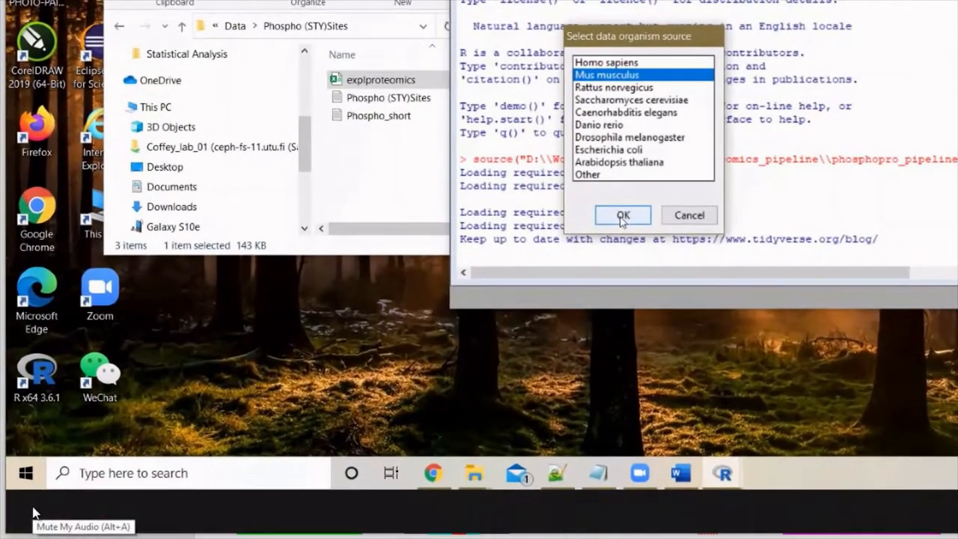
left_click(593, 246)
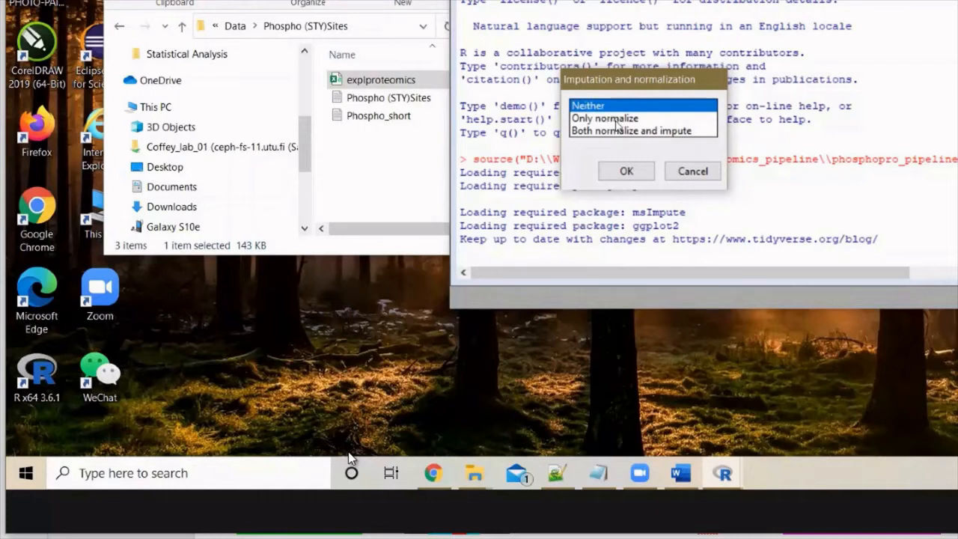
left_click(617, 118)
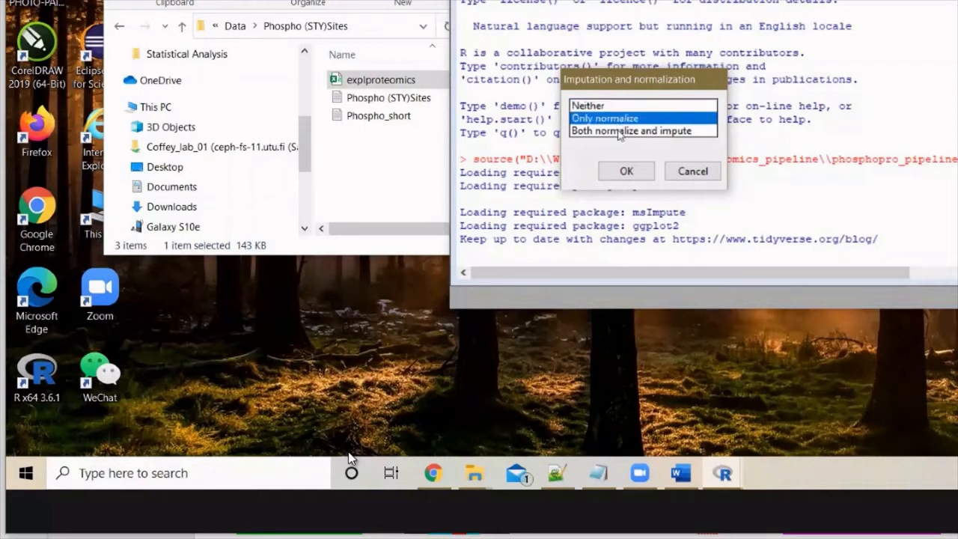
left_click(619, 132)
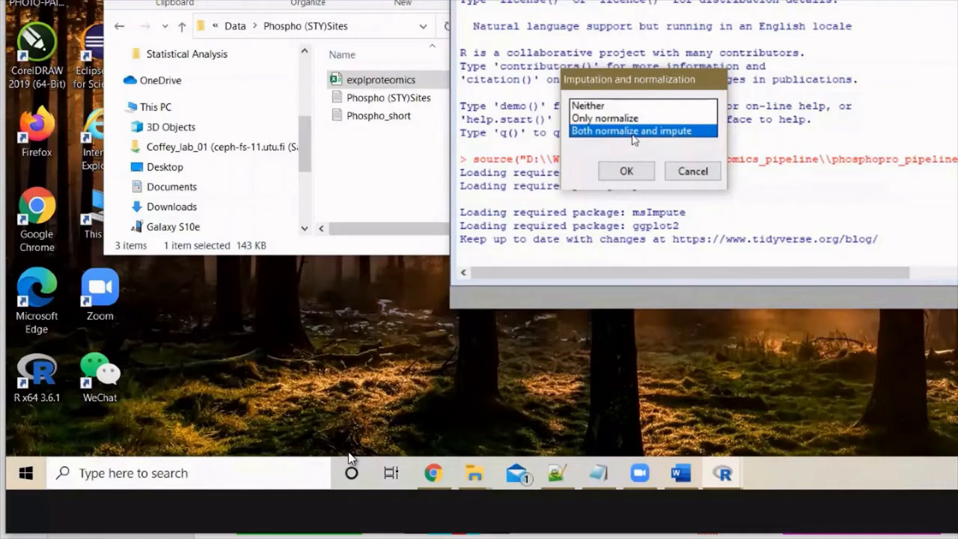
left_click(621, 120)
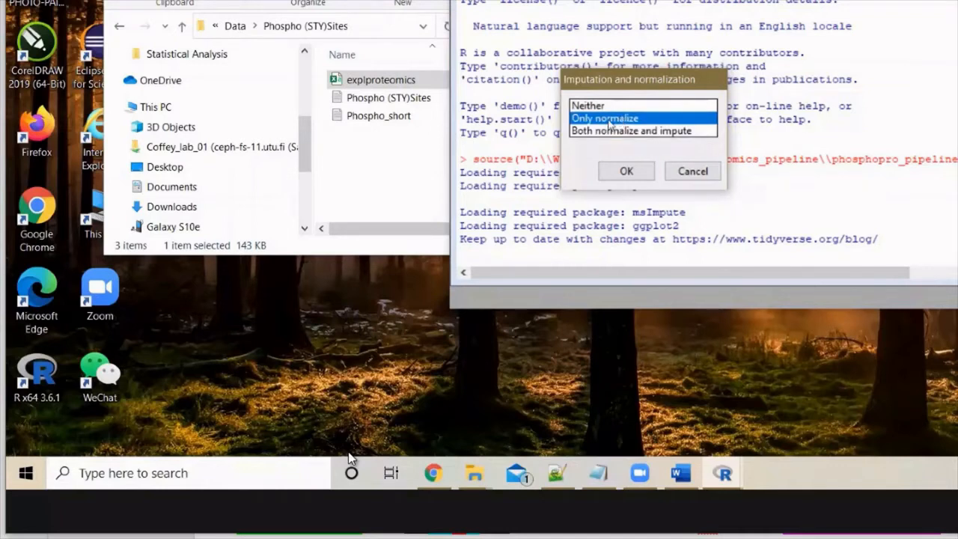
left_click(618, 131)
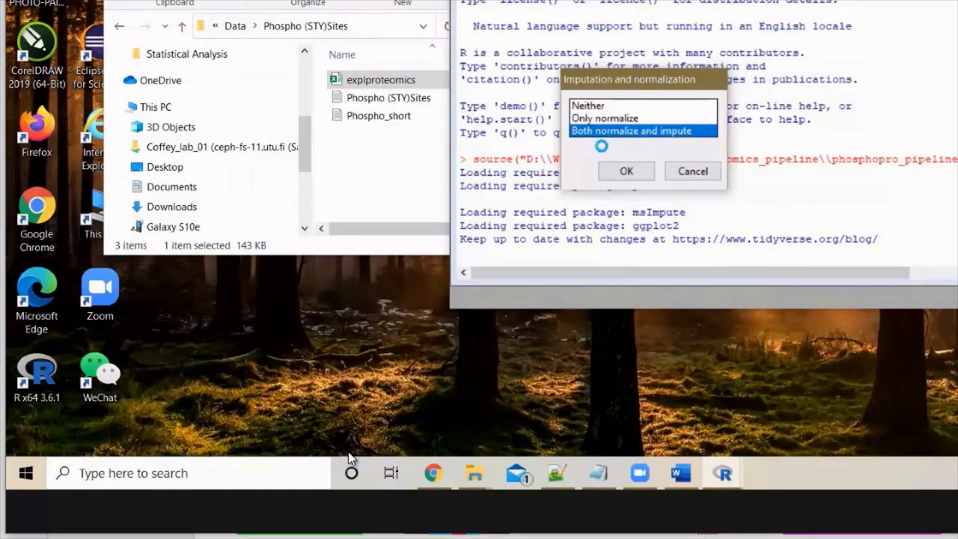
left_click(624, 171)
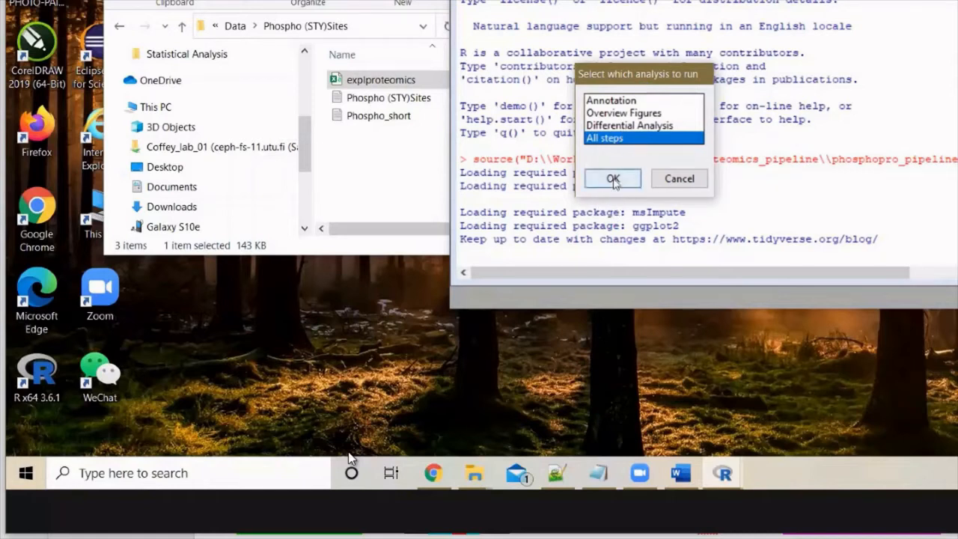
Run all analysis steps and enable the group setup guide.
left_click(613, 180)
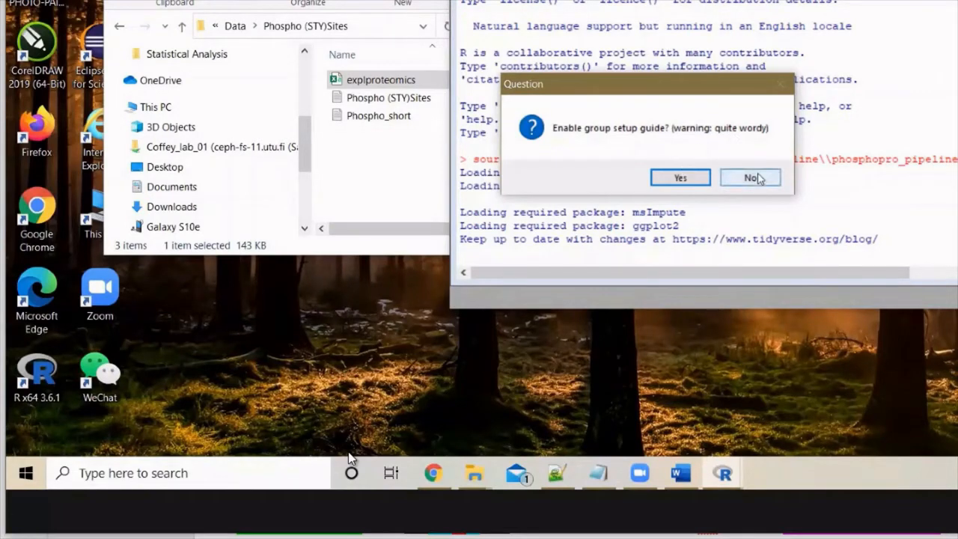
left_click(674, 185)
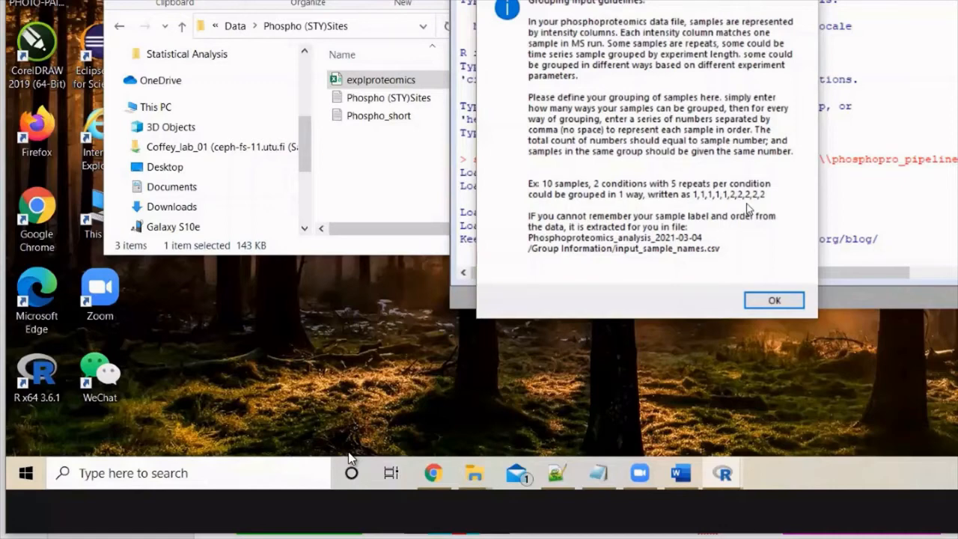
Review the group definitions and number sequence in the Notepad notes alongside the sample names workbook, and put both windows away.
mouse_move(344, 447)
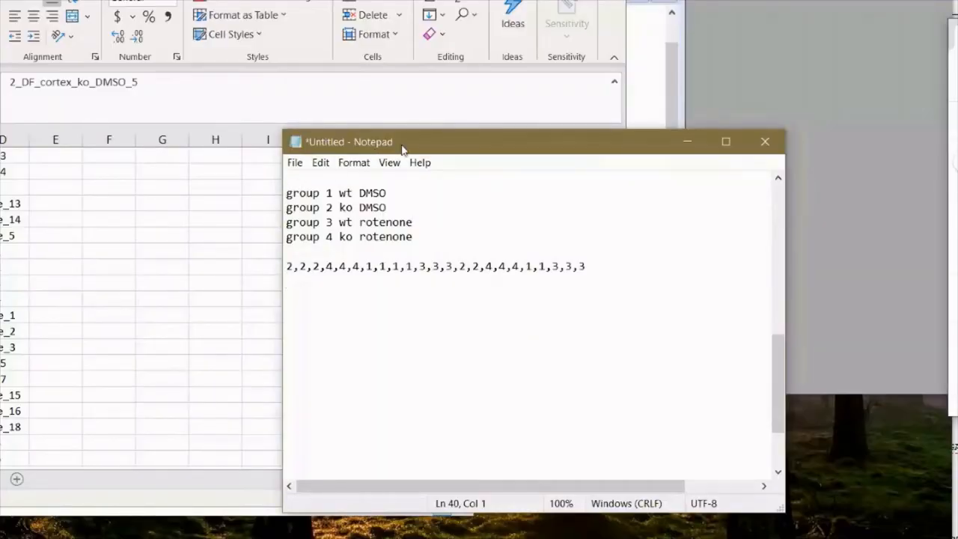
left_click_drag(332, 142, 197, 138)
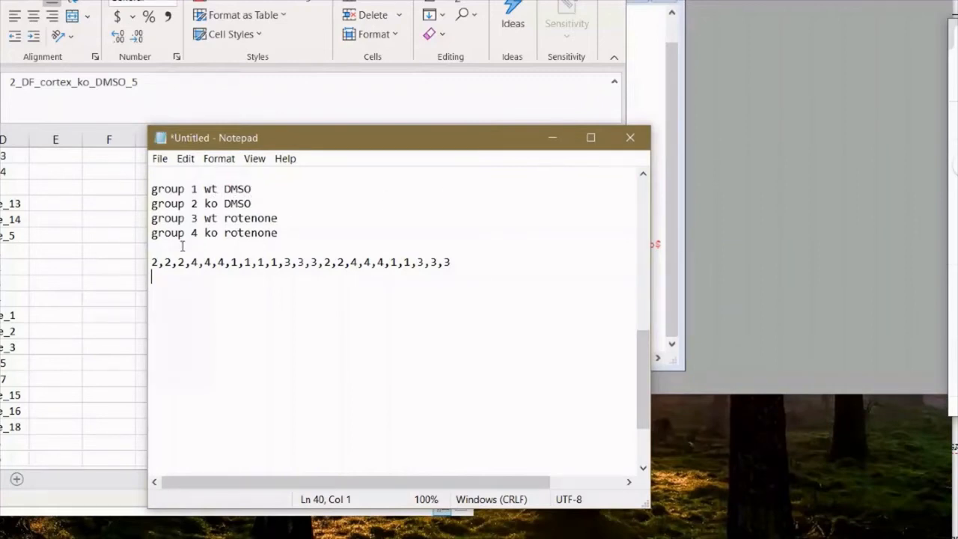
left_click(553, 138)
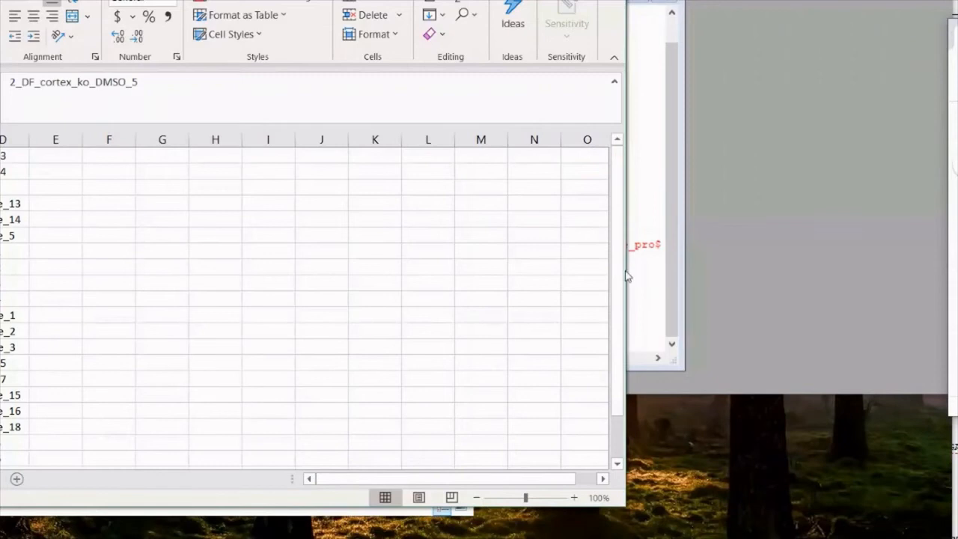
left_click_drag(620, 285, 614, 258)
key("alt+F4")
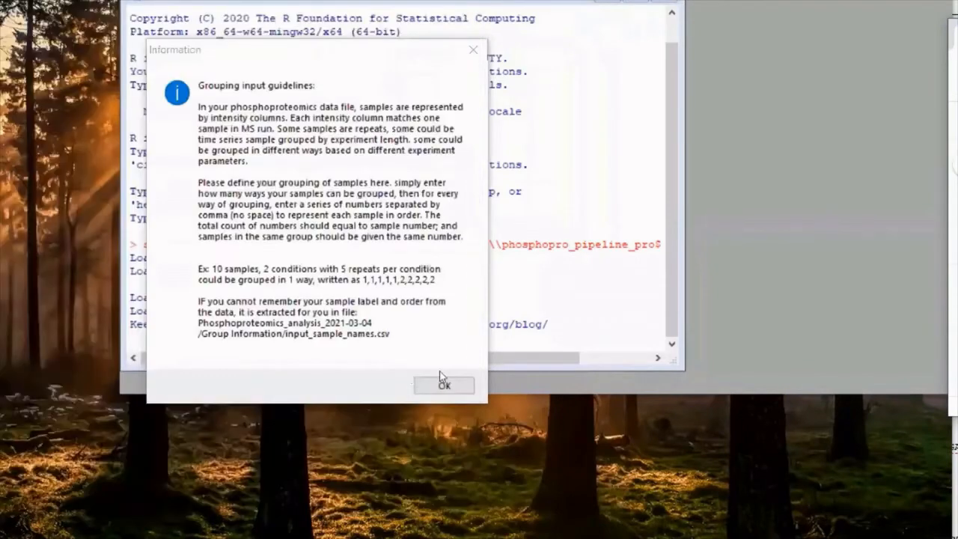
Dismiss the grouping guidelines and enter 1 as the number of ways the samples can be grouped.
left_click(452, 386)
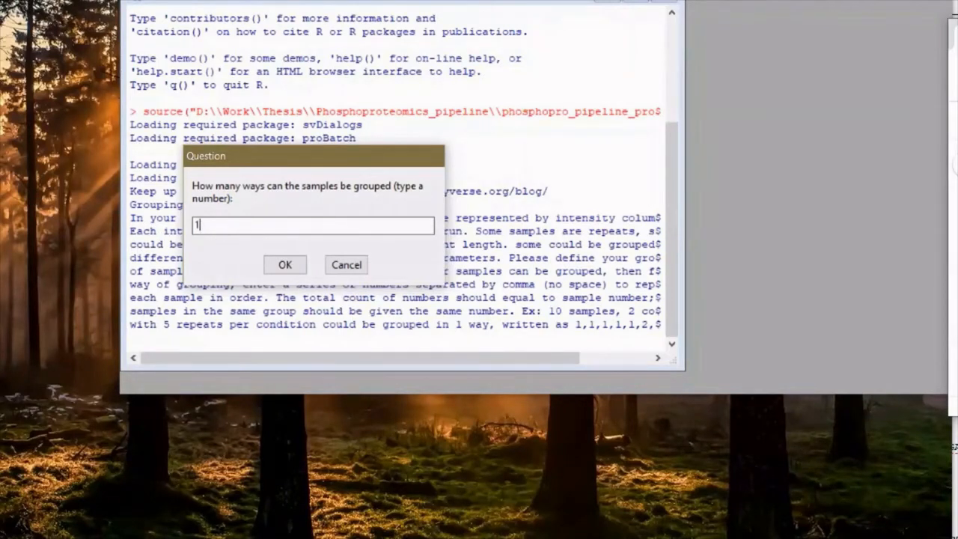
key("alt+Tab")
left_click(549, 140)
left_click(282, 266)
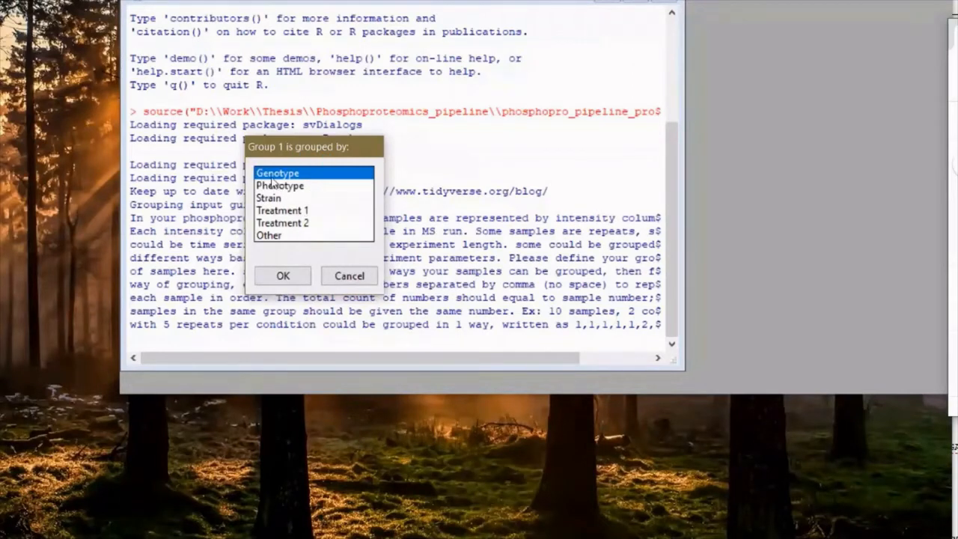
Choose Other as the grouping basis for group 1 and describe it as "genotype and treatment".
left_click(267, 235)
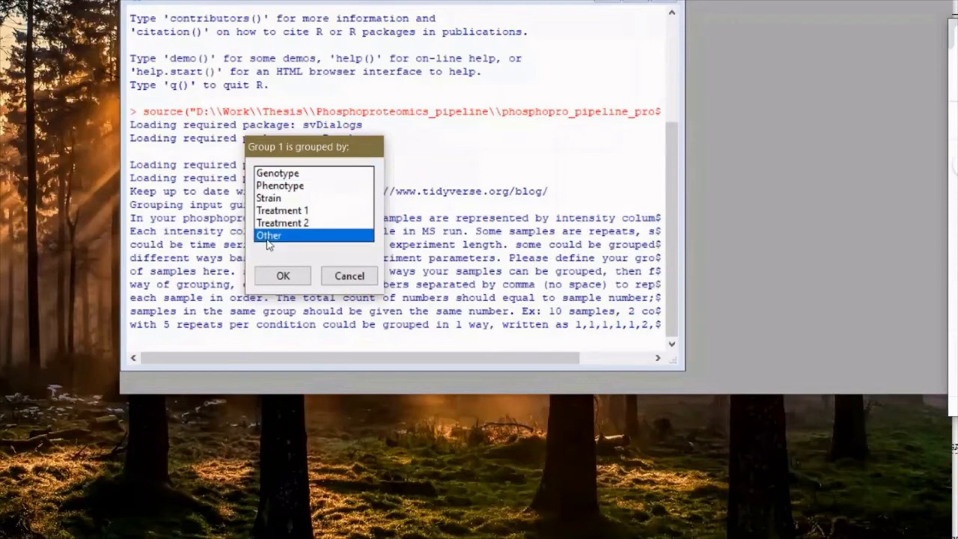
left_click(281, 276)
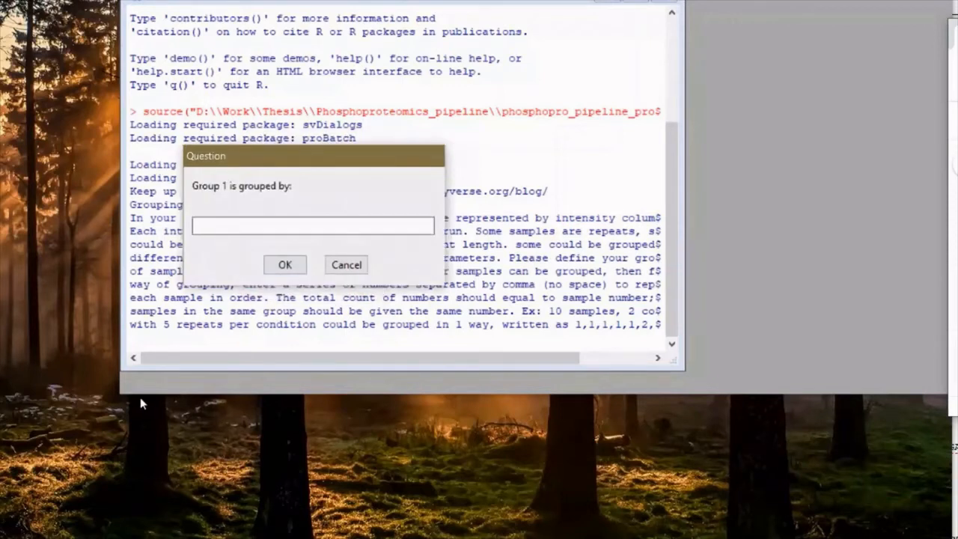
type("genotype an")
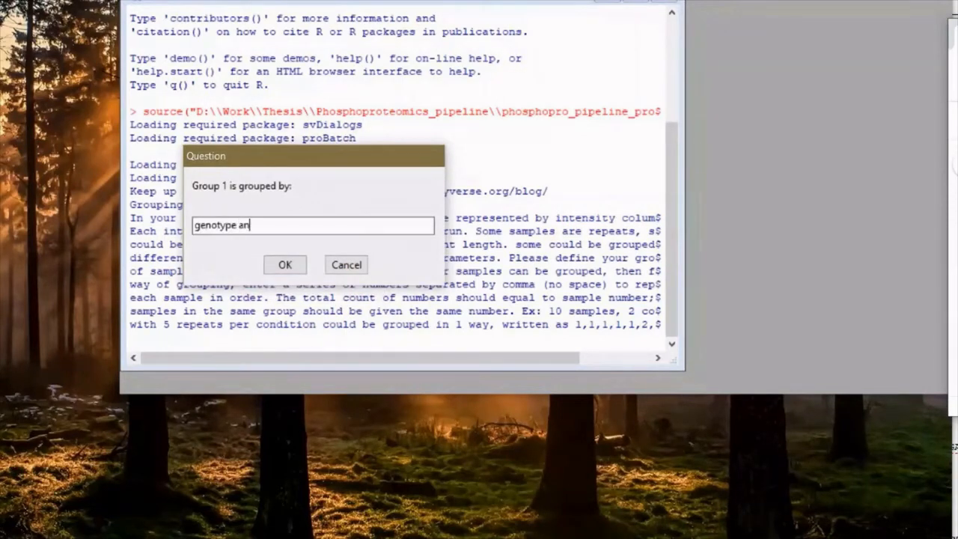
type("d treatment")
left_click(281, 268)
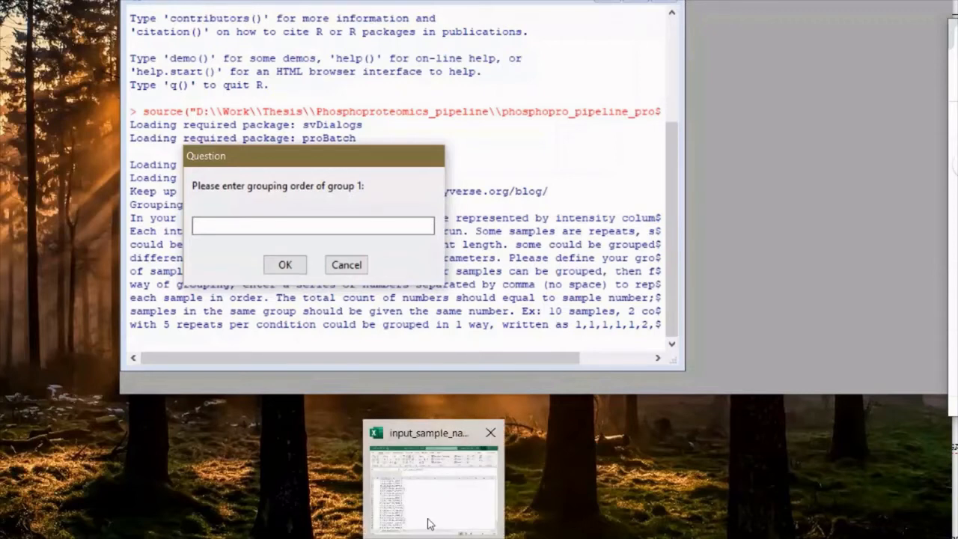
Compare the sample names in the input_sample_names workbook with the group definitions and number sequence in the Notepad notes.
left_click(429, 523)
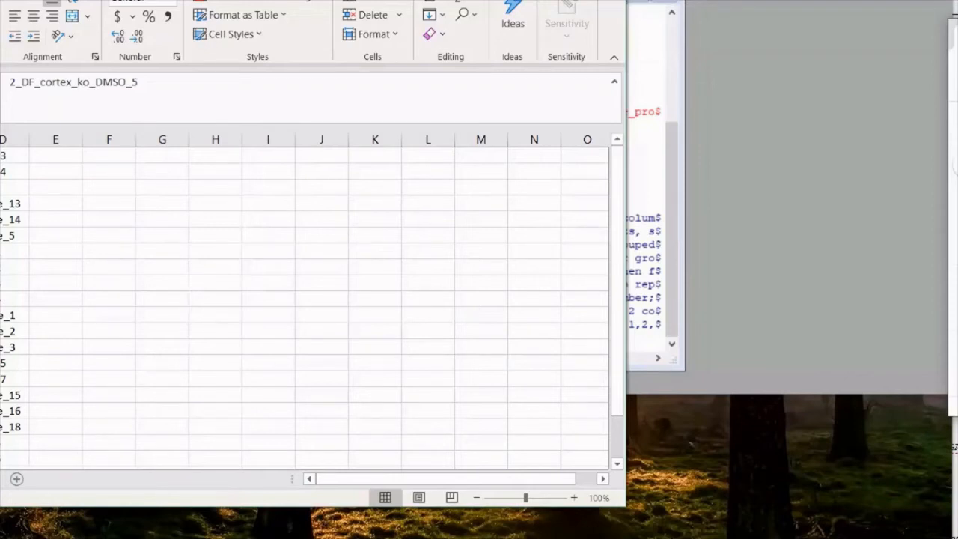
key("Down")
left_click(359, 538)
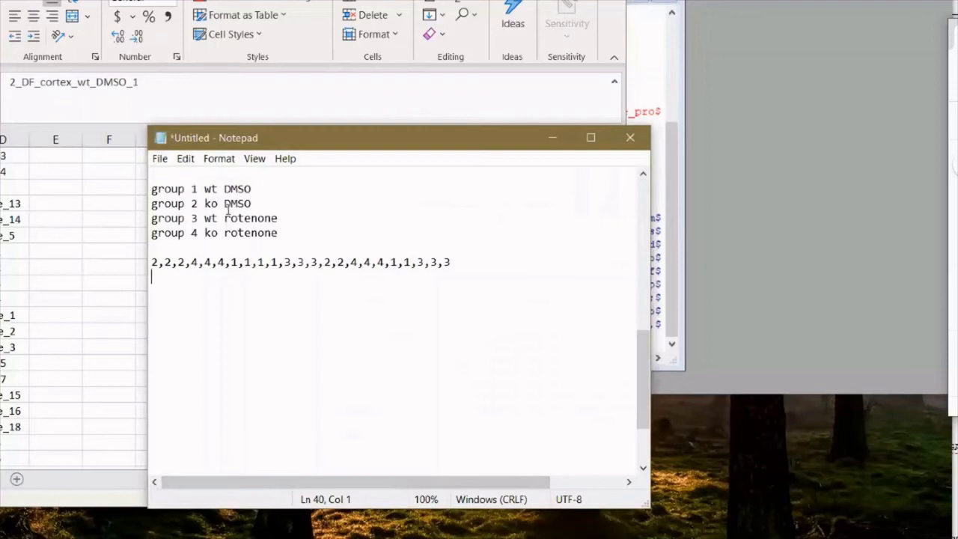
left_click_drag(224, 204, 254, 203)
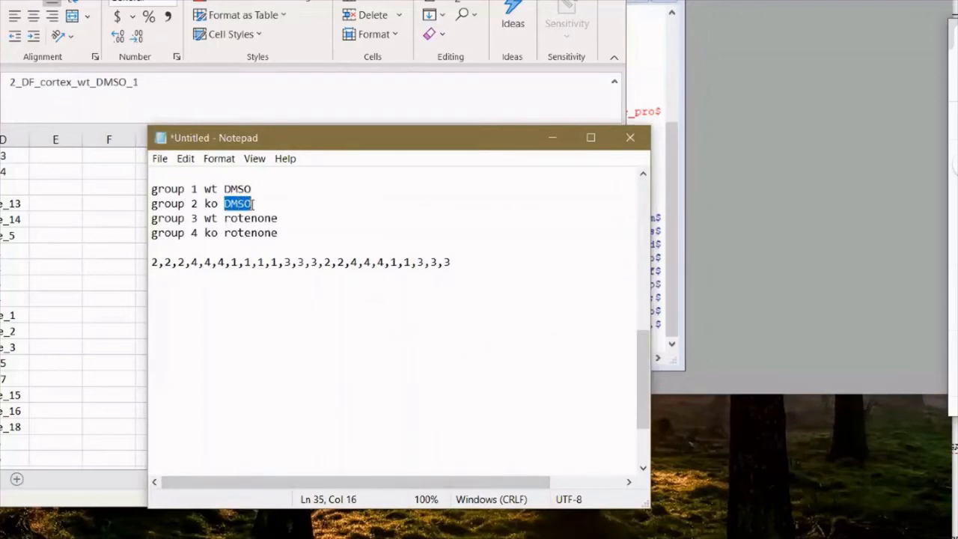
left_click(205, 204)
left_click_drag(206, 203, 217, 203)
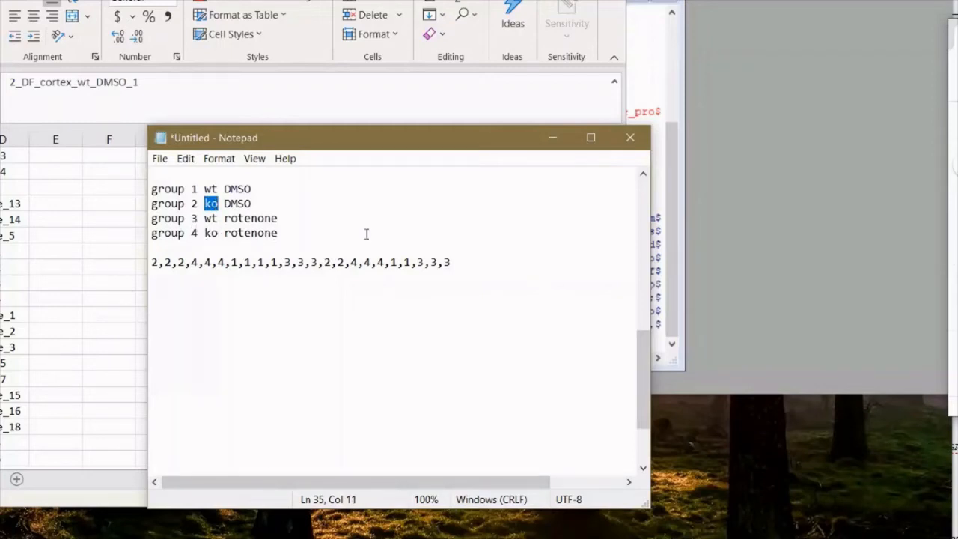
mouse_move(152, 262)
left_mouse_down()
mouse_move(171, 261)
mouse_move(158, 262)
left_mouse_up()
left_click(164, 266)
Copy the sequence 2,2,2,4,4,4,1,1,1,1,3,3,3,2,2,4,4,4,1,1,3,3,3 from Notepad and submit it as group 1's grouping order.
left_click_drag(454, 262, 150, 263)
key("ctrl+c")
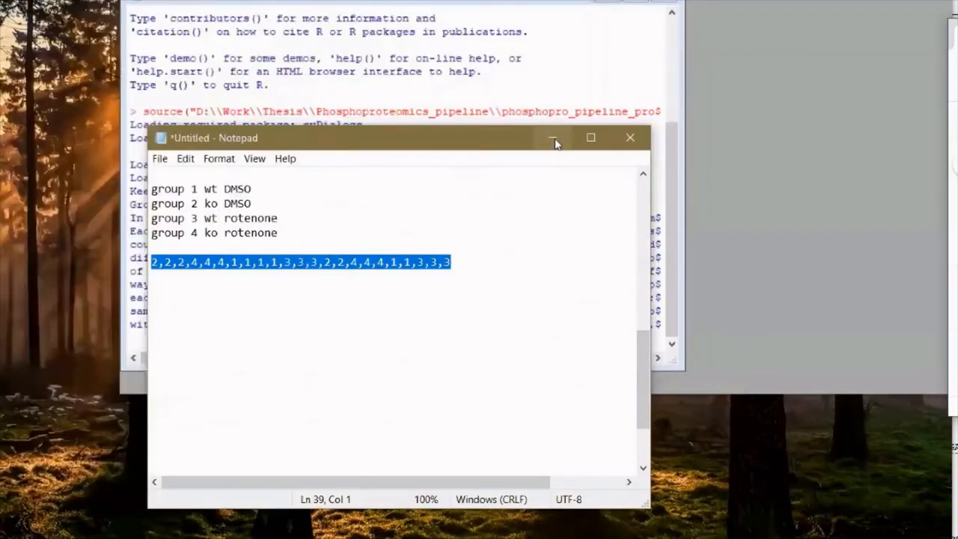
left_click(552, 137)
left_click(291, 229)
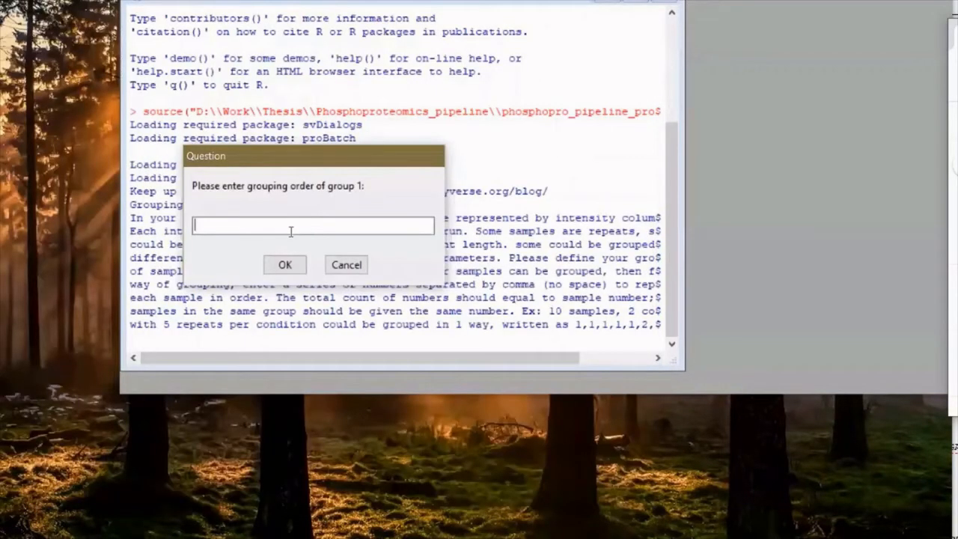
key("ctrl+v")
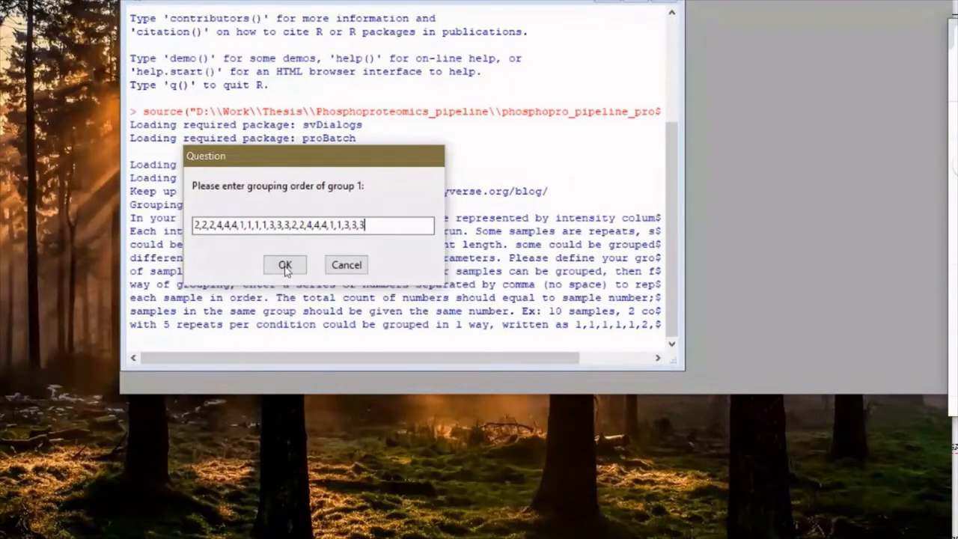
left_click(285, 265)
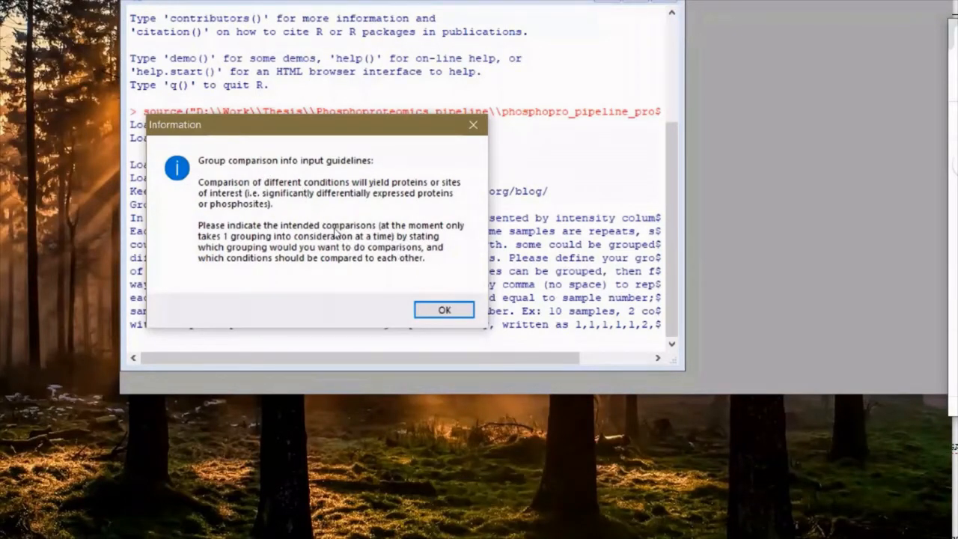
Dismiss both comparison guideline messages and choose "genotype and treatment" as the group to compare.
left_click(444, 311)
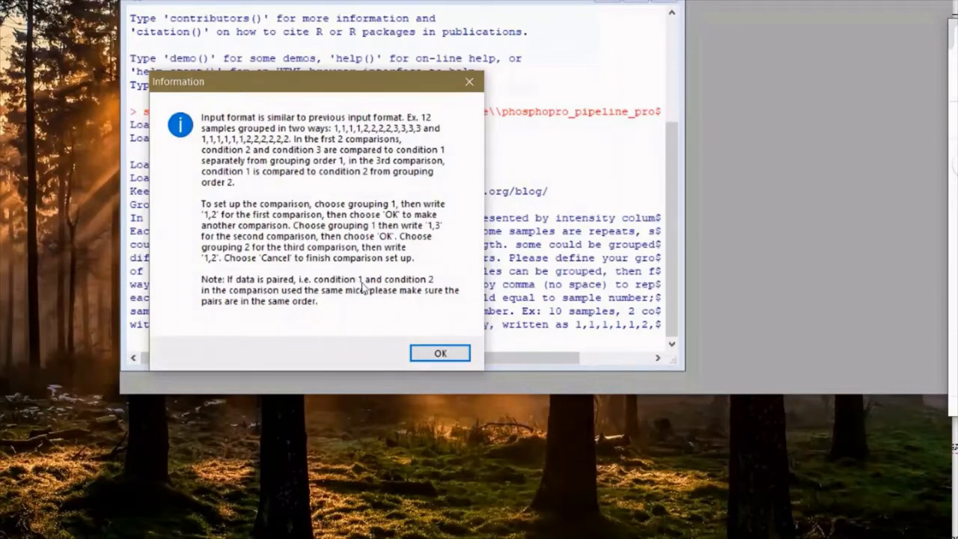
left_click(442, 354)
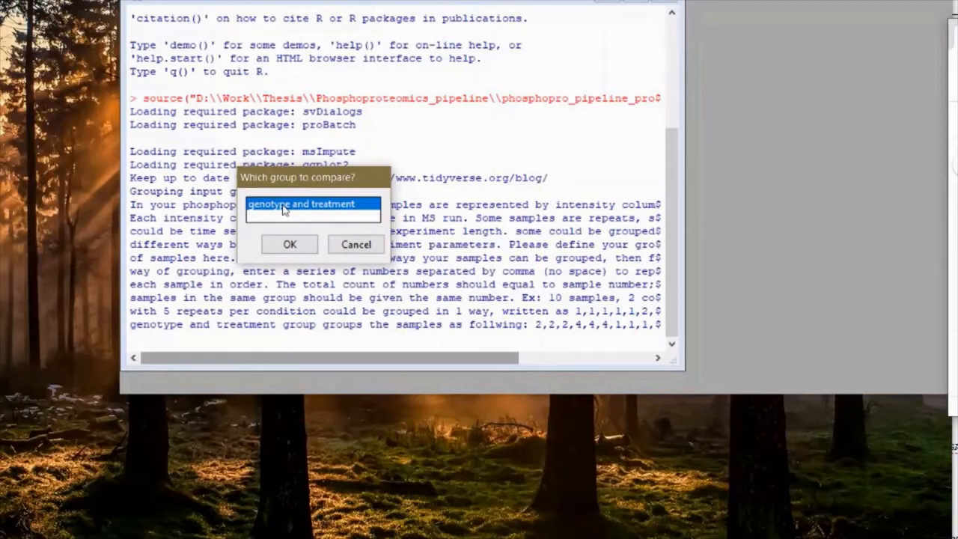
left_click(287, 244)
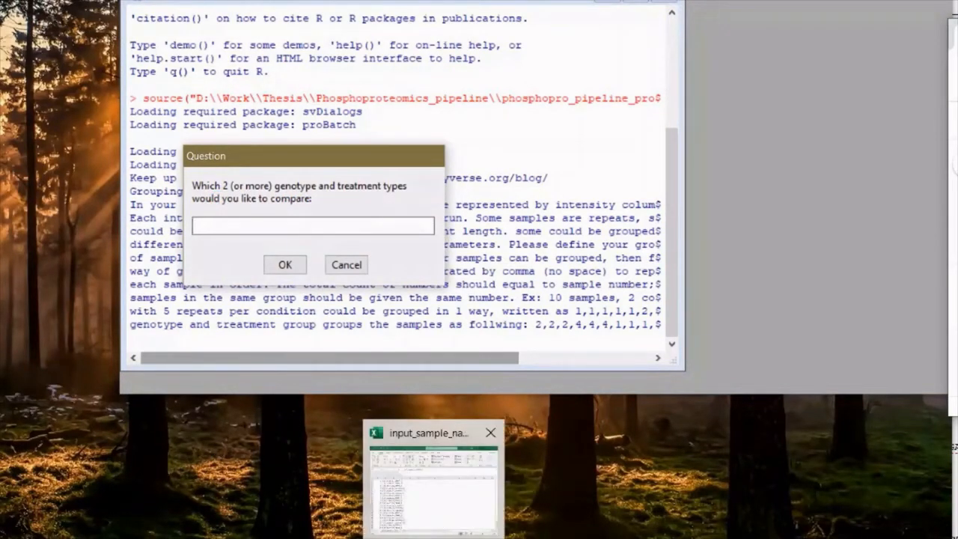
Place the Notepad group notes beside the comparison question and enter 1,2 as the first comparison.
mouse_move(269, 538)
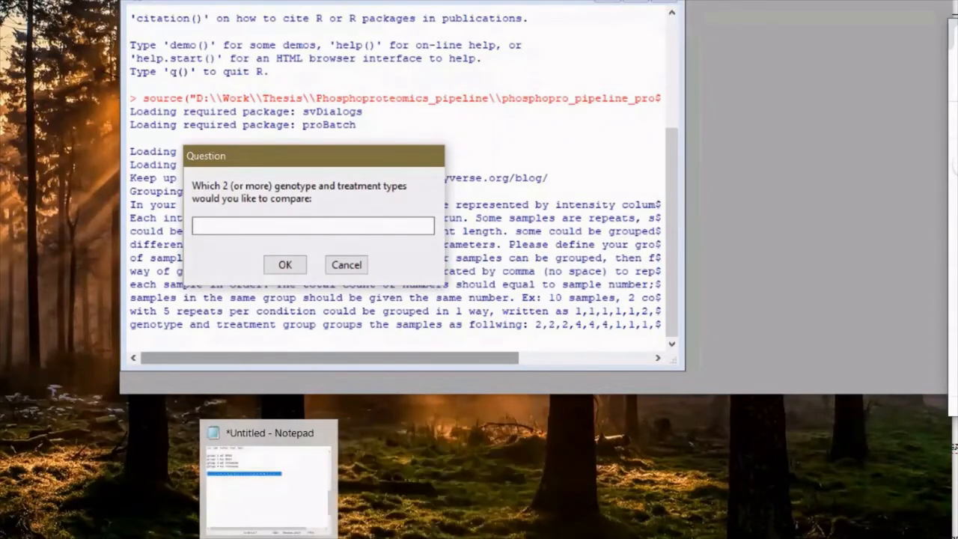
left_click(252, 498)
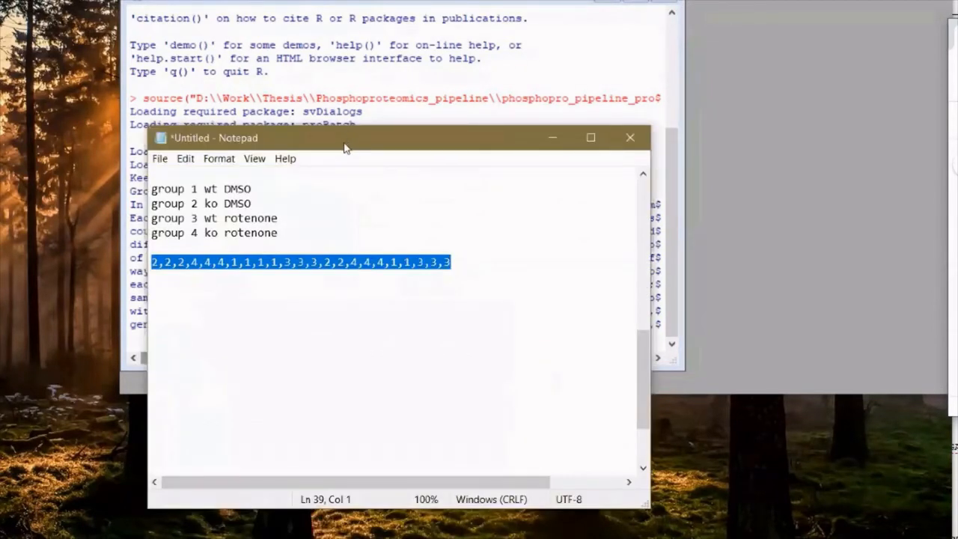
left_click_drag(344, 147, 61, 129)
left_click(2, 175)
left_click(1, 189)
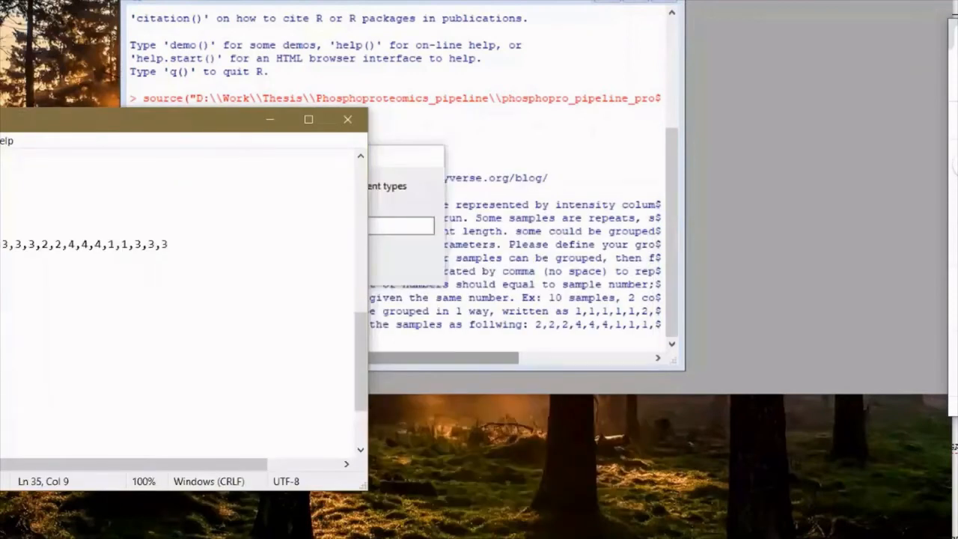
left_click(409, 227)
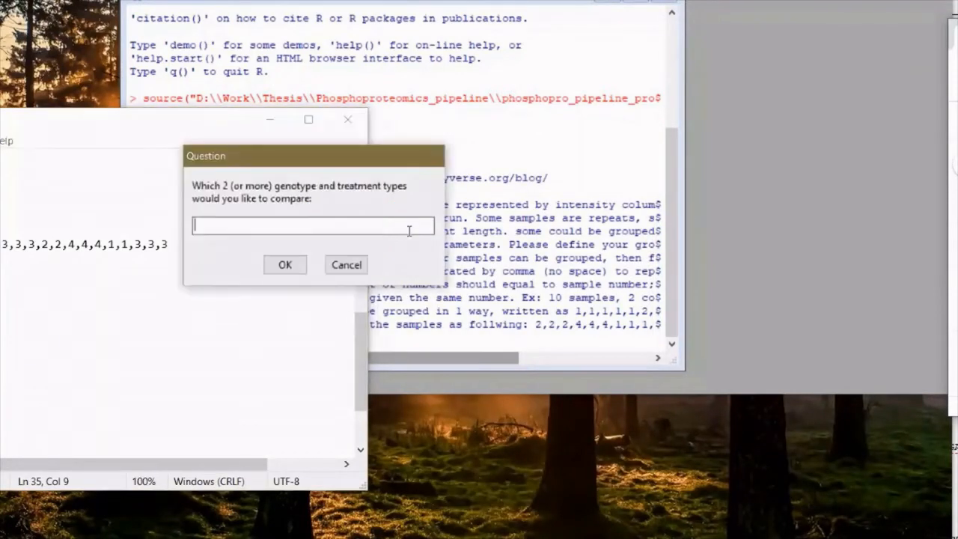
type("1,2")
left_click(287, 265)
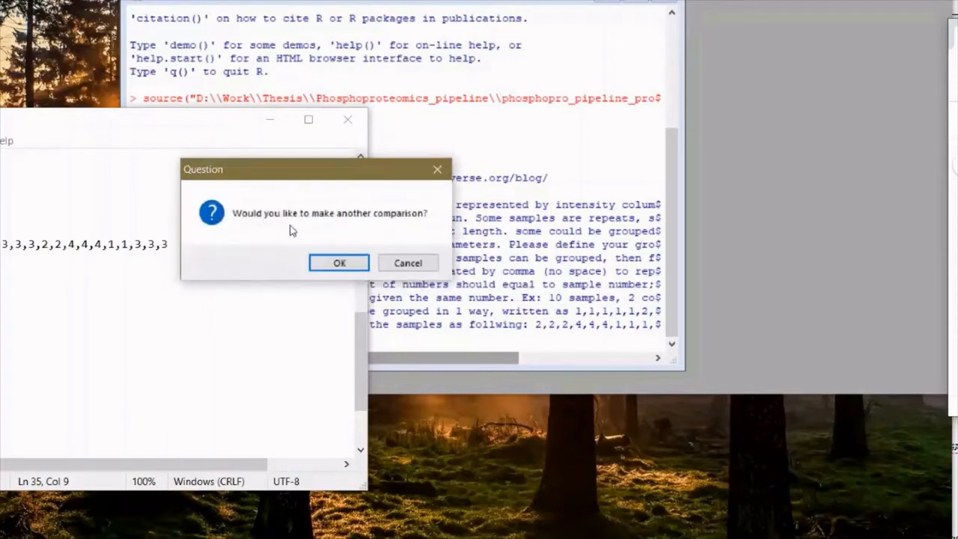
Add a second comparison in the genotype and treatment group, comparing types 1,3.
left_click(336, 263)
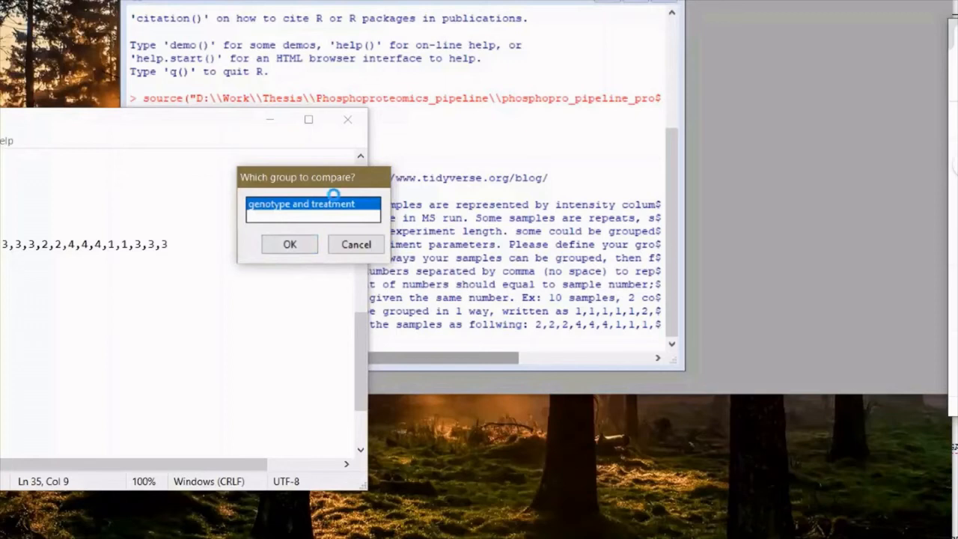
left_click(287, 247)
left_click_drag(260, 160, 279, 157)
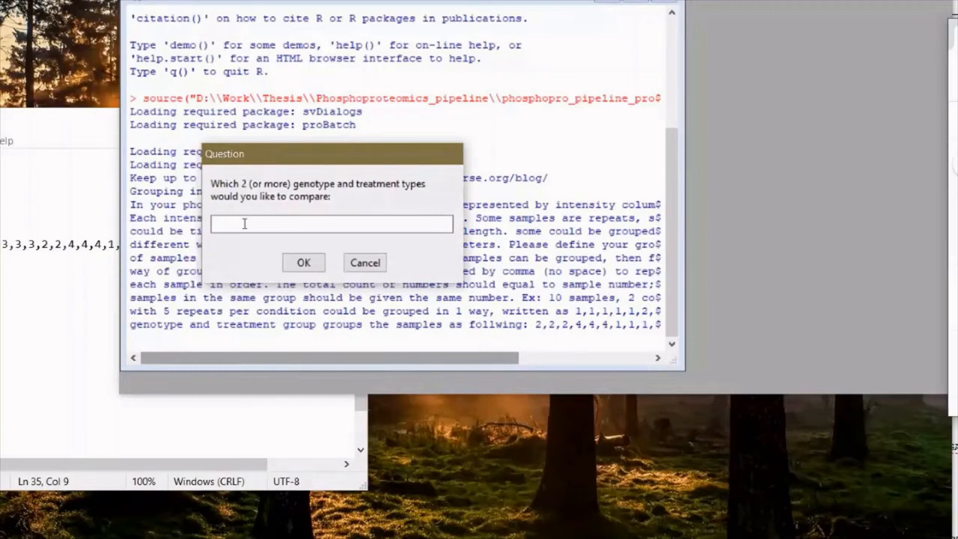
type("1,3")
left_click(312, 262)
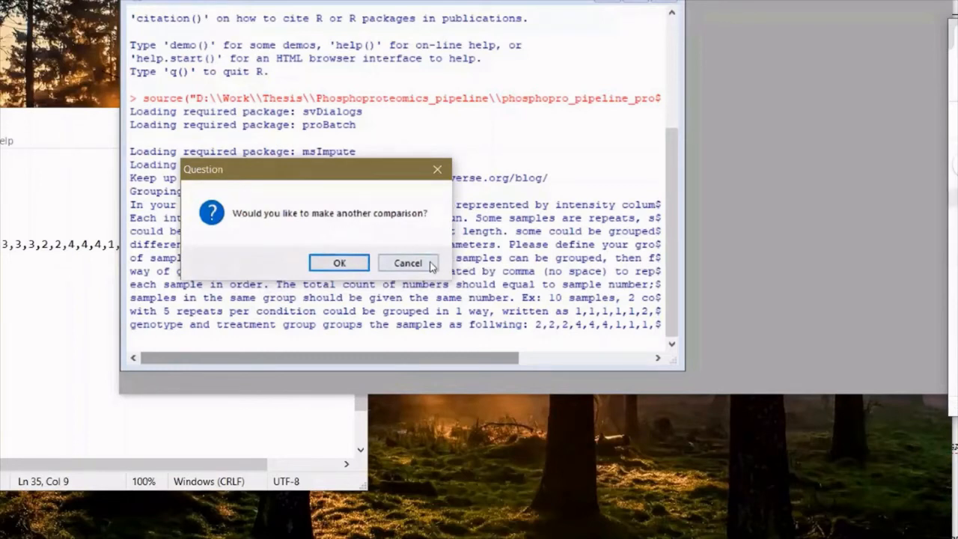
Add a third genotype and treatment comparison of types 1,2,3 and finish the comparison setup.
left_click(340, 260)
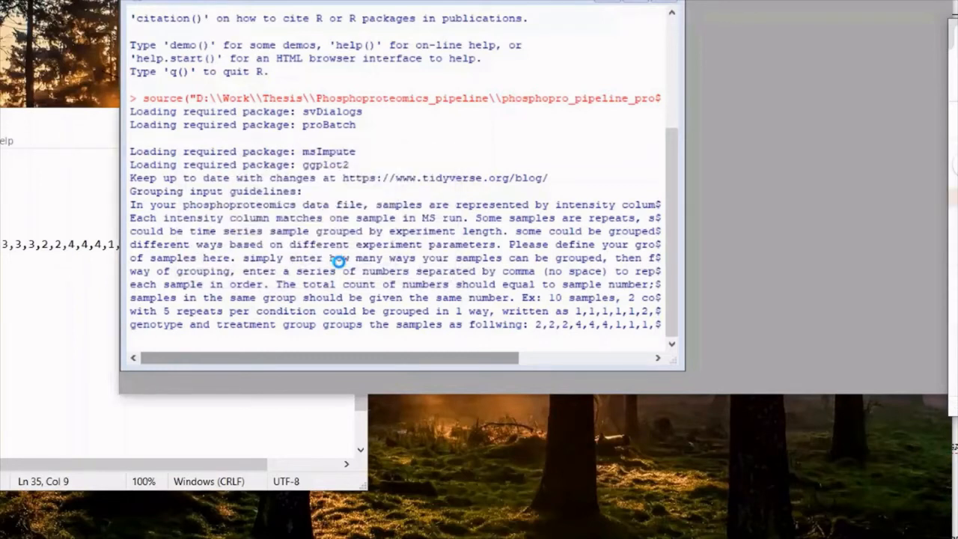
left_click(291, 247)
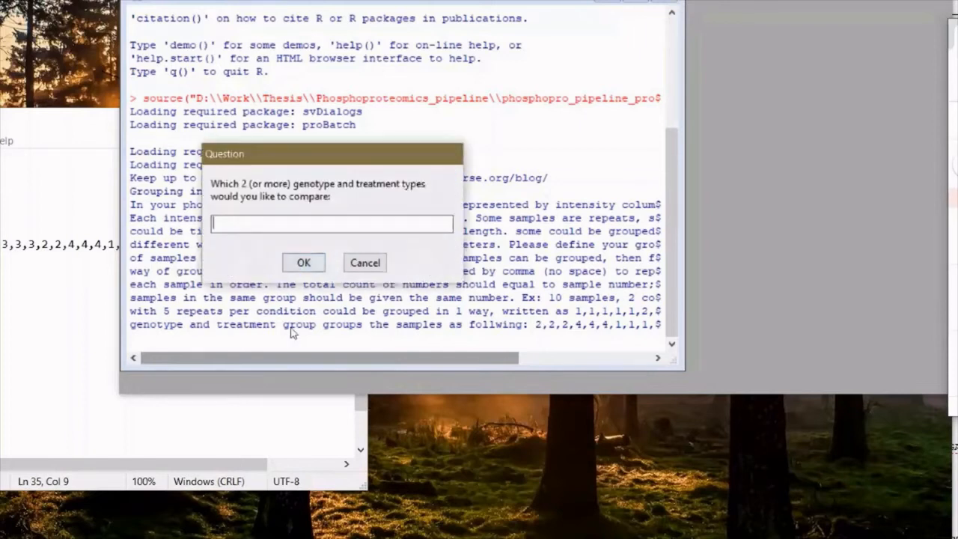
type("1,2,3")
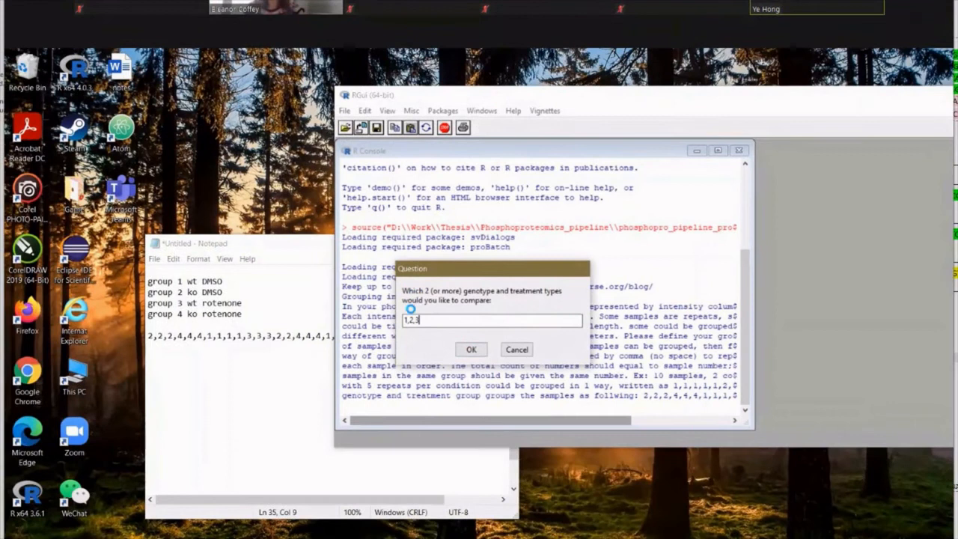
left_click(472, 350)
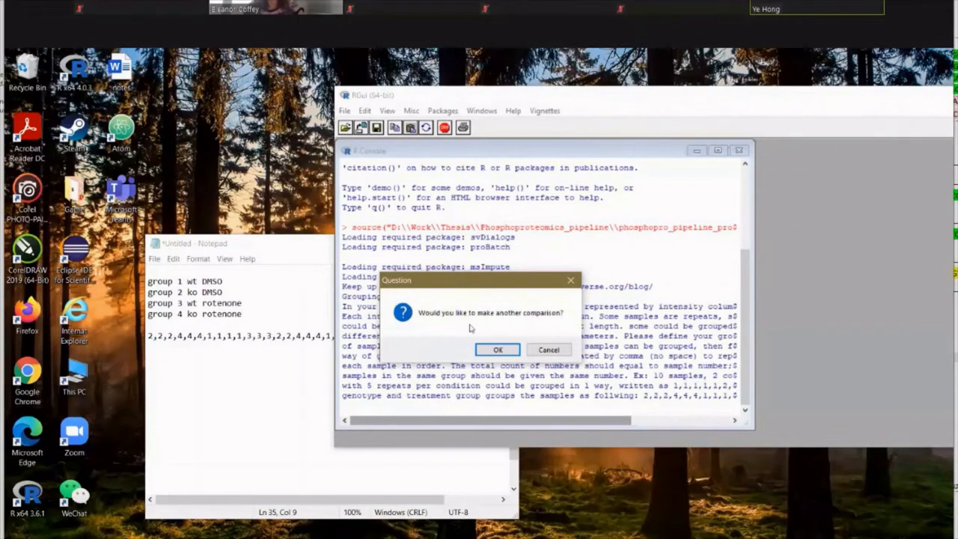
left_click(549, 351)
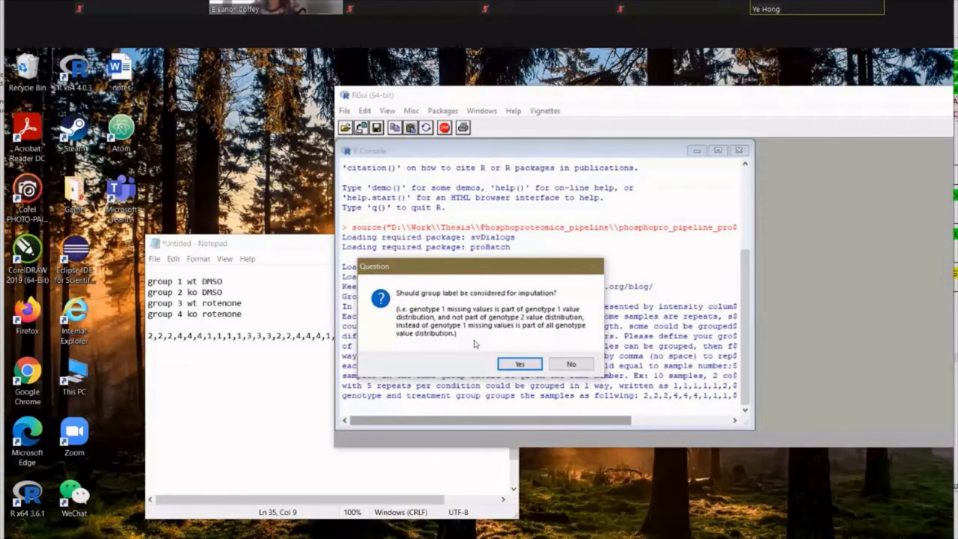
Use the genotype and treatment label for imputation, then proceed to the overview figures and color them by the same grouping.
left_click(520, 365)
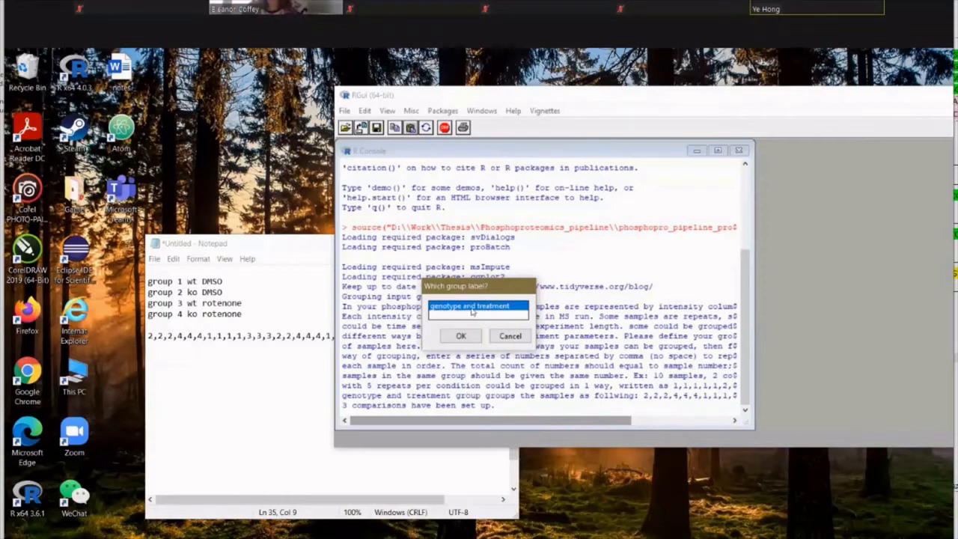
left_click(460, 337)
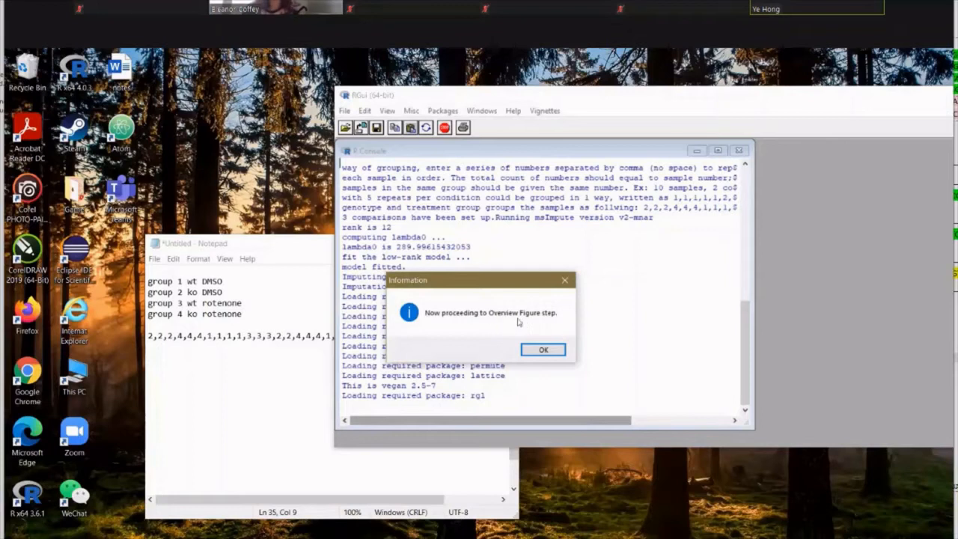
left_click(543, 350)
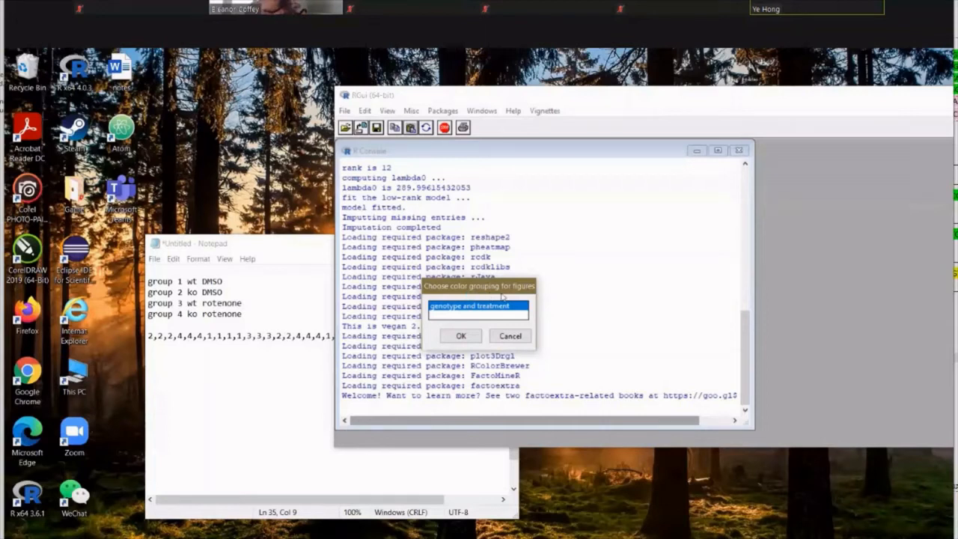
left_click(461, 337)
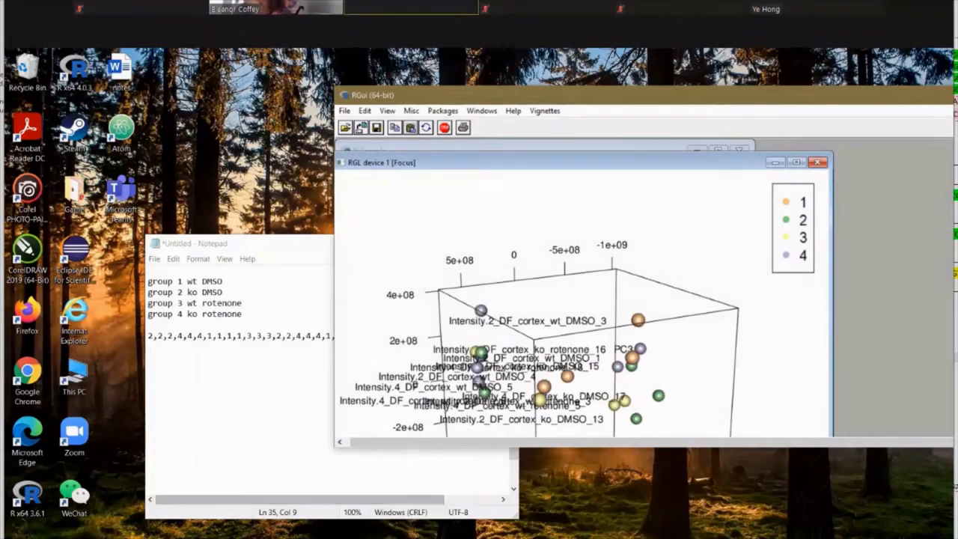
Switch to the Group Information folder in File Explorer and select the sample_grouping_order file.
mouse_move(375, 538)
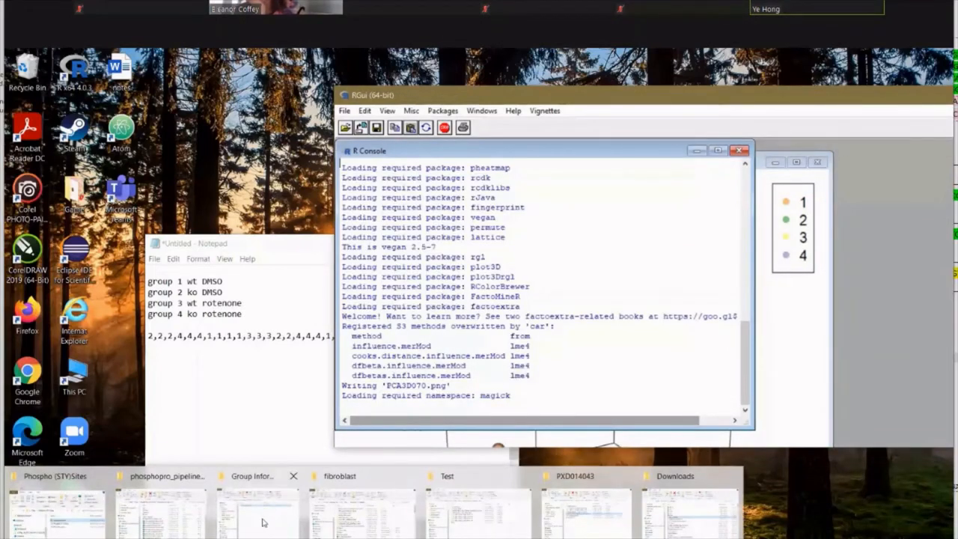
left_click(265, 516)
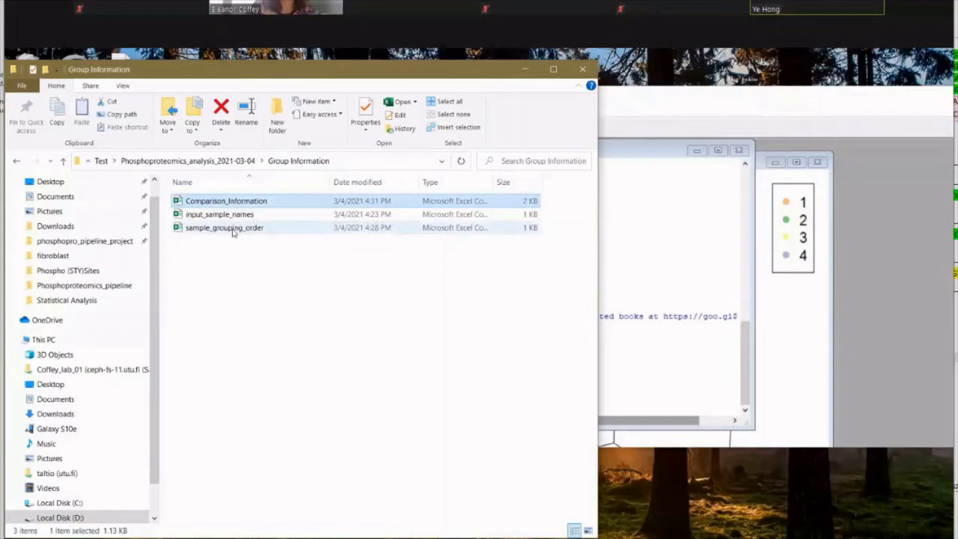
left_click(232, 229)
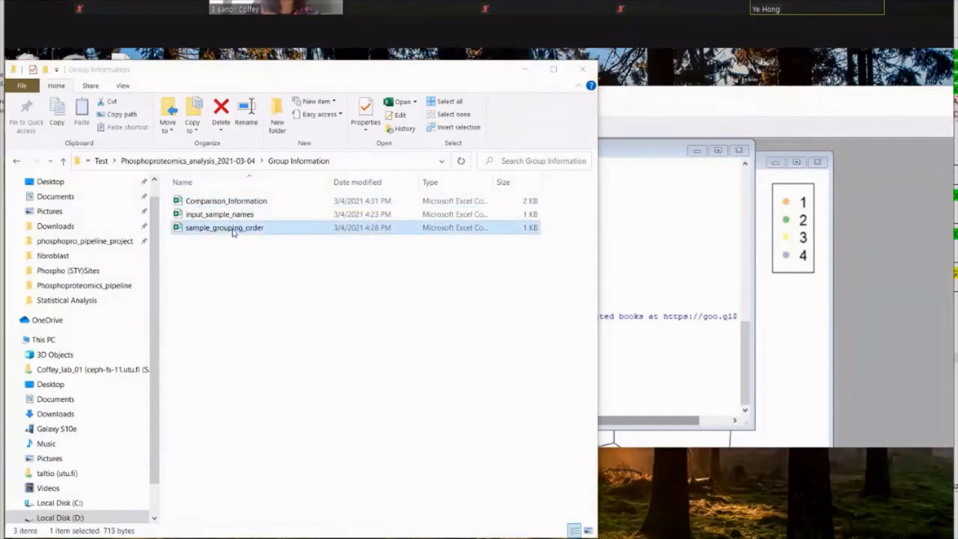
View the PCA3D image in the analysis's Overview Figure folder and bring up the Notepad group definitions alongside it.
left_click(213, 162)
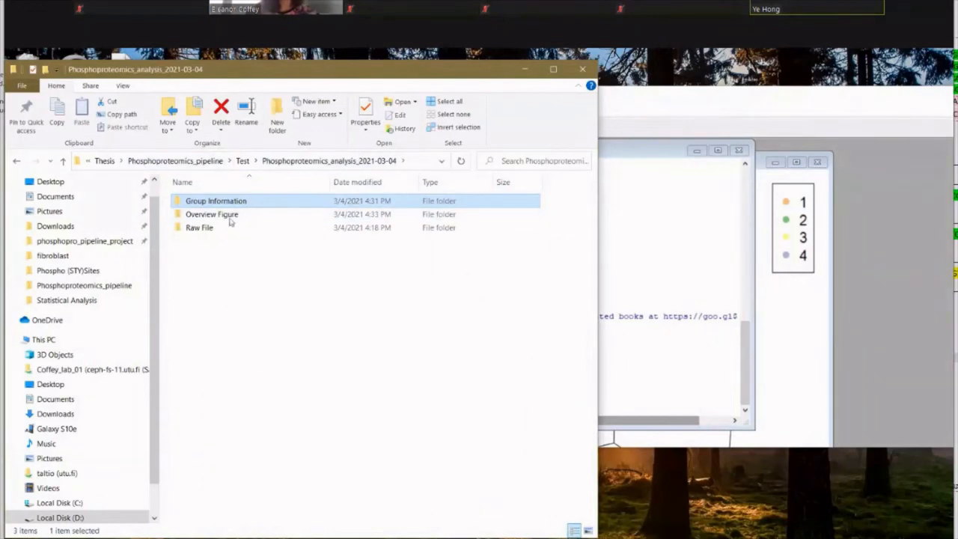
double_click(230, 215)
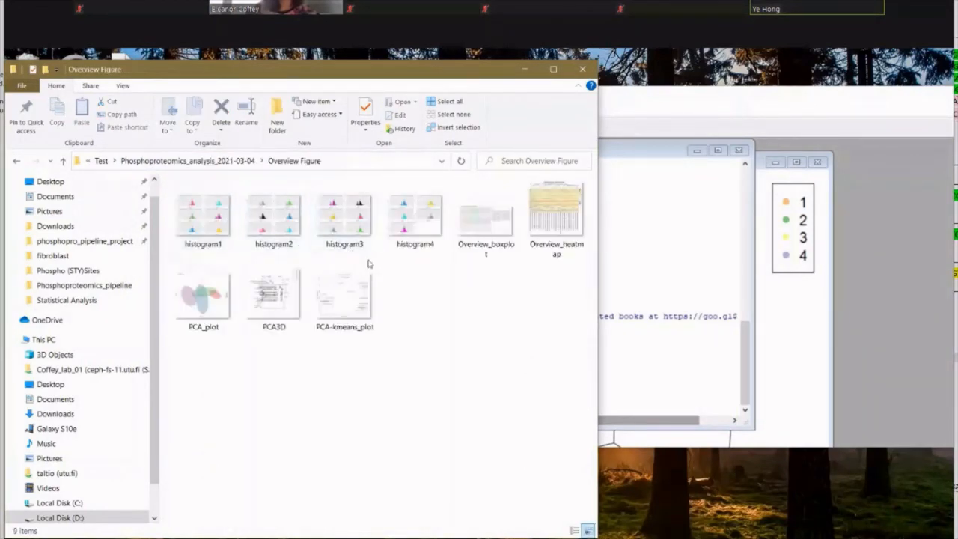
double_click(270, 294)
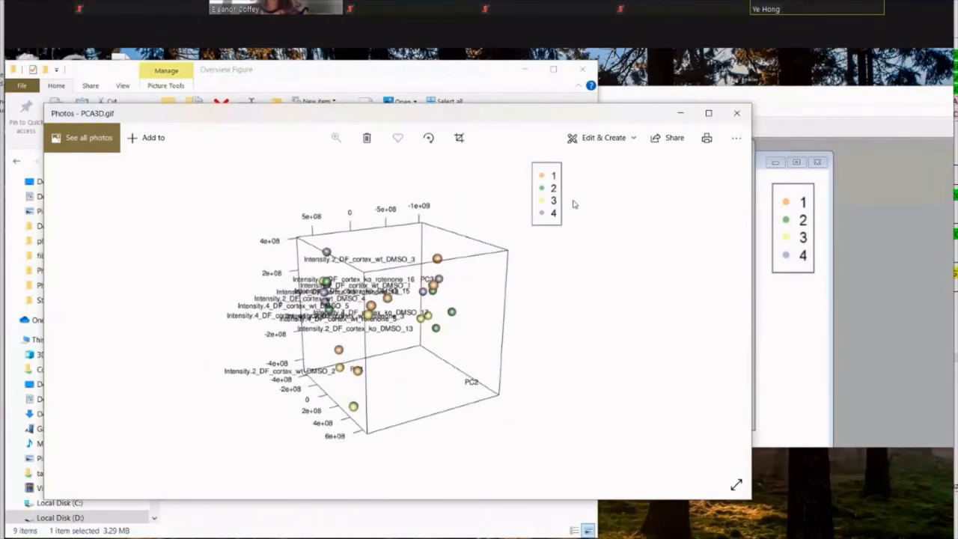
left_click(277, 537)
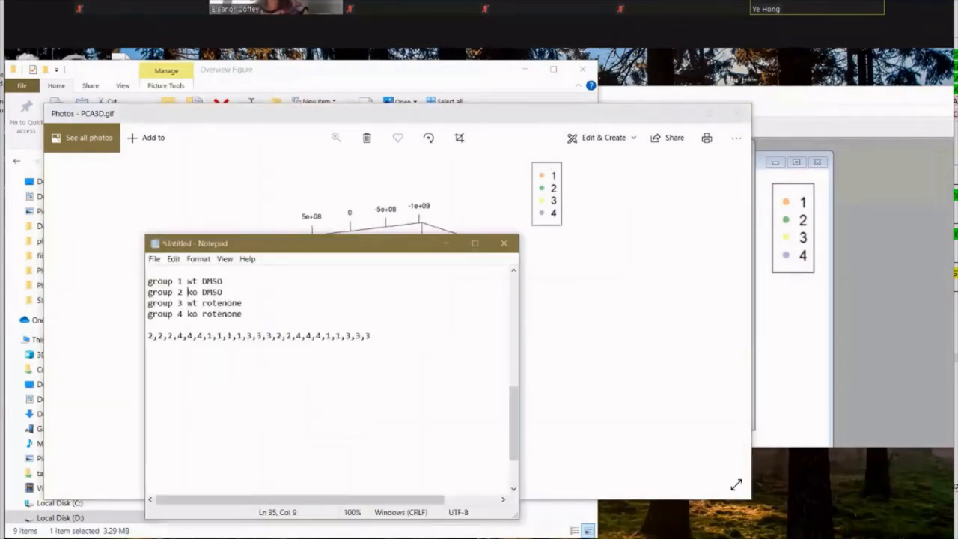
Return to the R pipeline, treat comparison 1 as unpaired and run T-Test, Mann-Whitney-Wilcoxon, ROTS and Rank Product on it.
left_click_drag(149, 282, 236, 323)
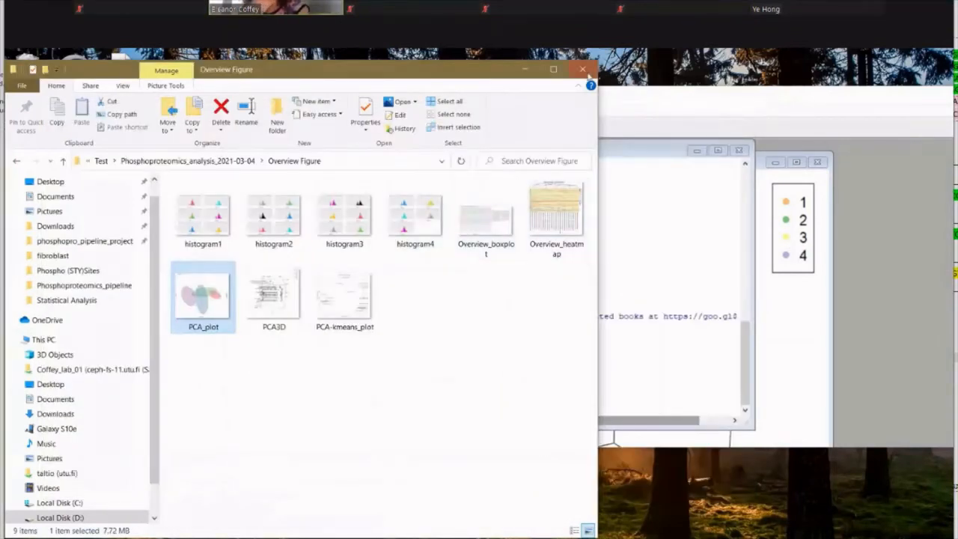
left_click(524, 69)
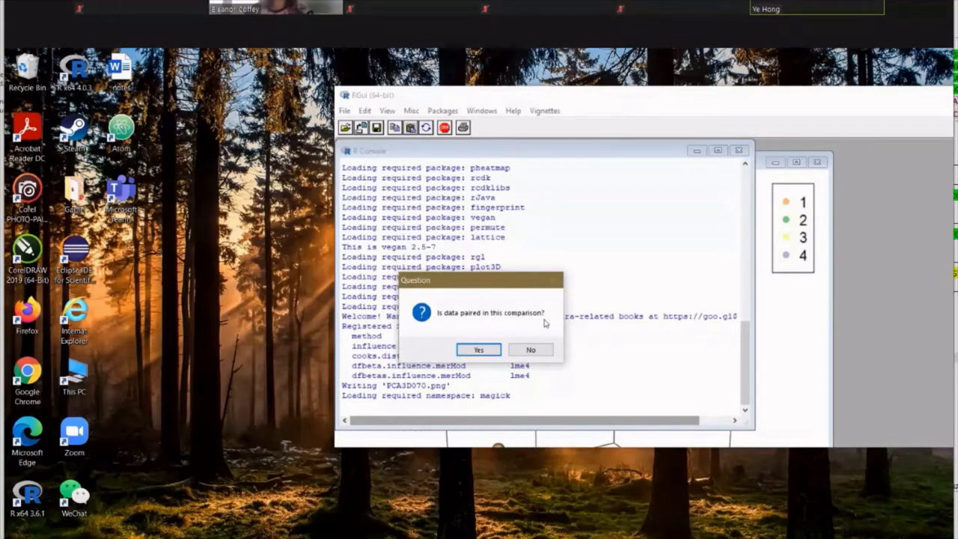
left_click(530, 350)
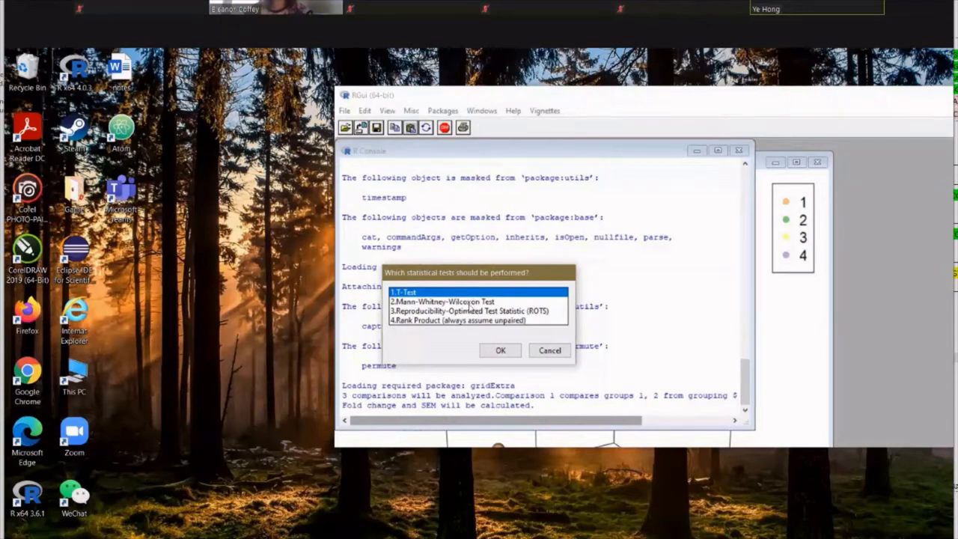
left_click(469, 303)
left_click(471, 311)
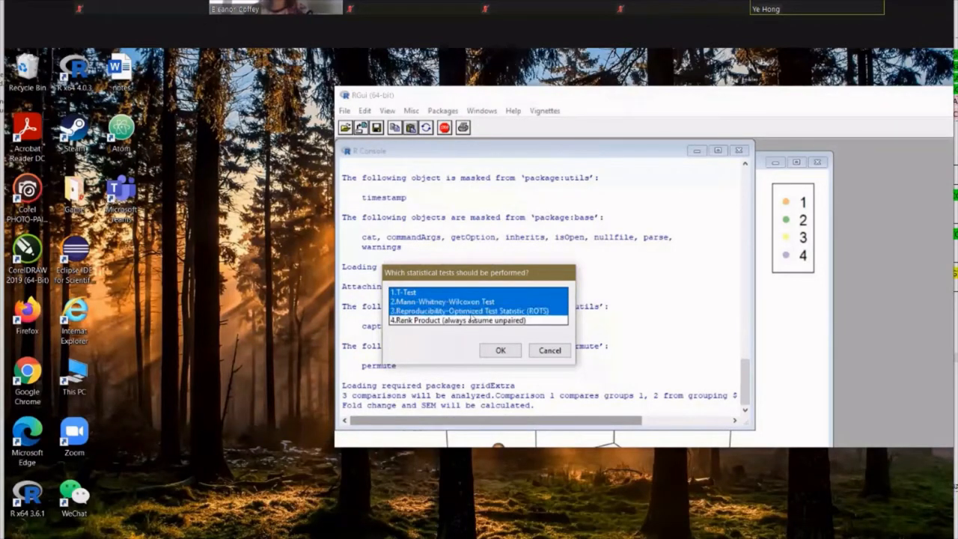
left_click(473, 320)
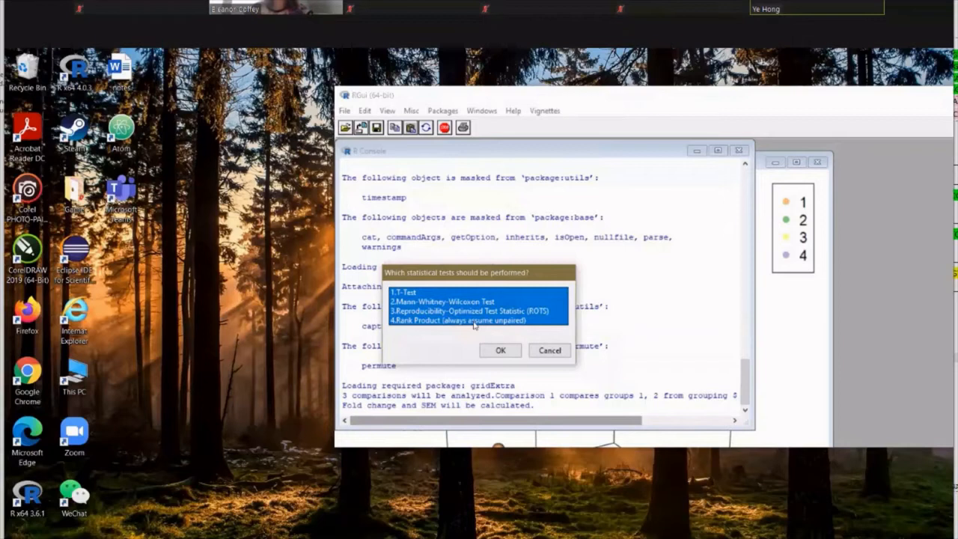
left_click(500, 352)
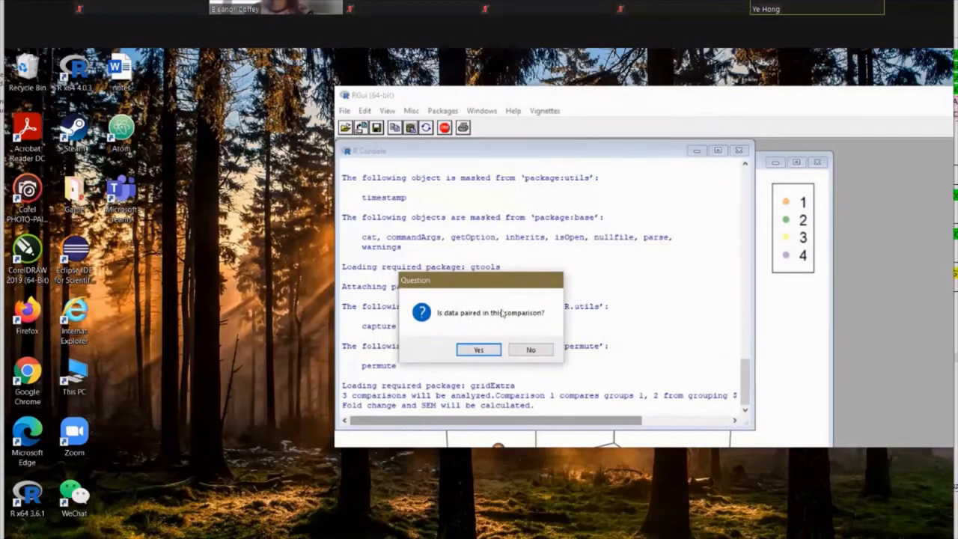
Treat comparison 2 as unpaired with T-Test, ROTS and Rank Product, then set comparison 3 as unpaired and acknowledge the ANOVA notice.
left_click(536, 351)
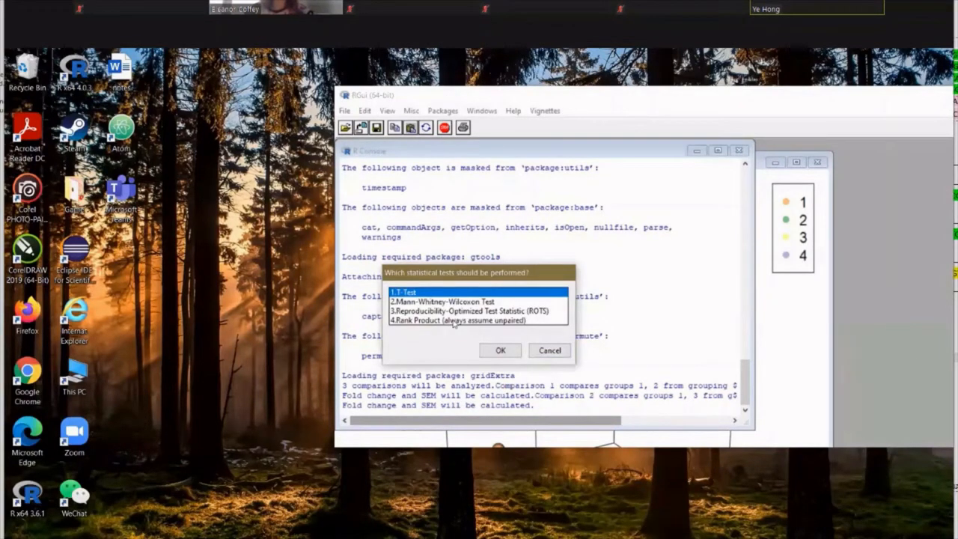
left_click(454, 320)
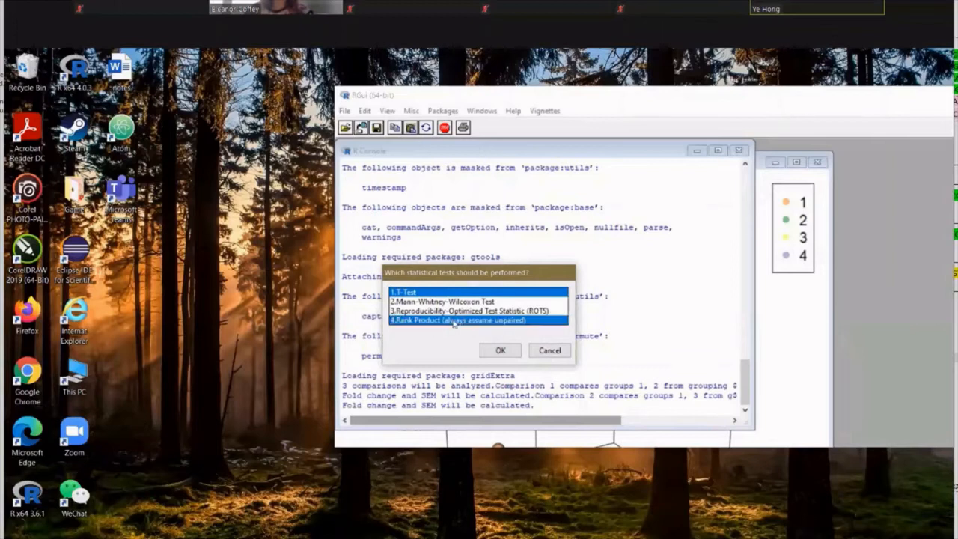
left_click(445, 311)
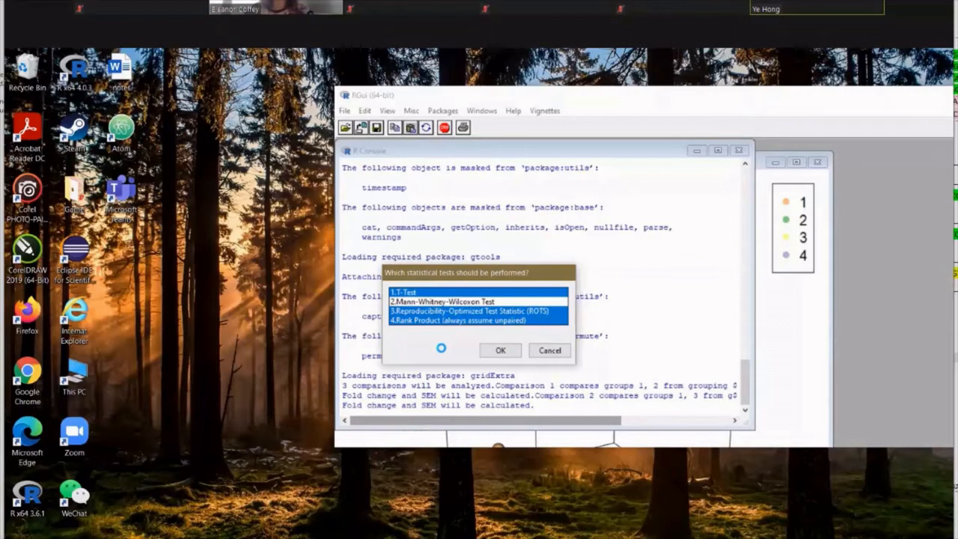
left_click(500, 350)
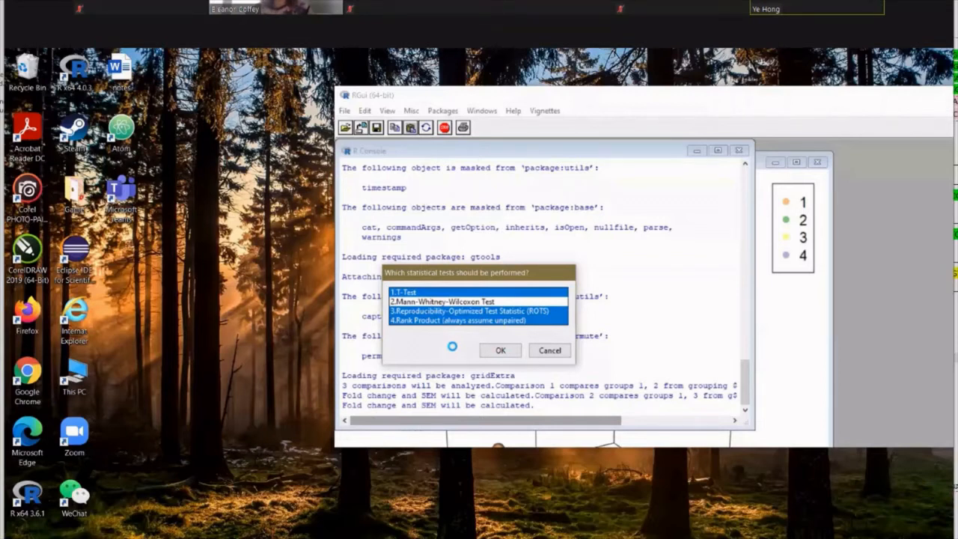
left_click(500, 353)
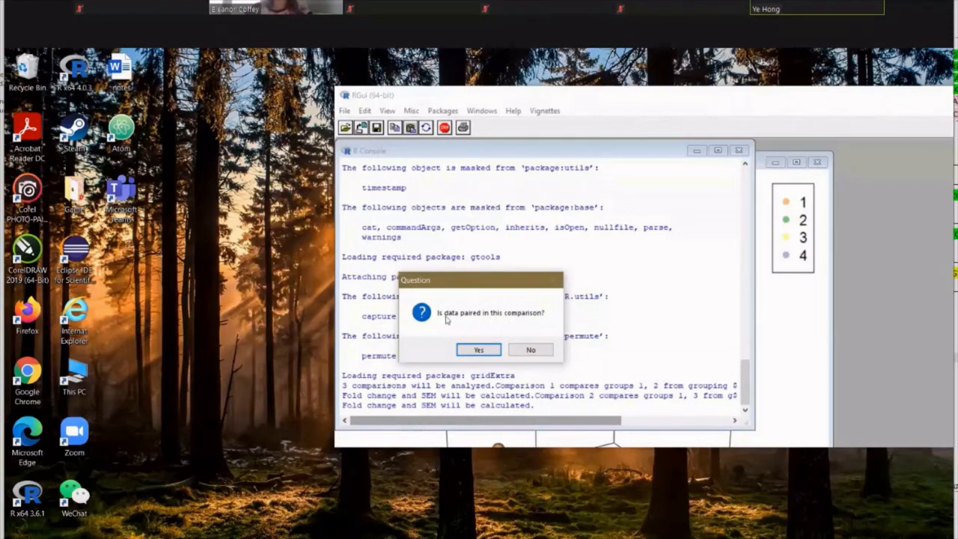
left_click(530, 351)
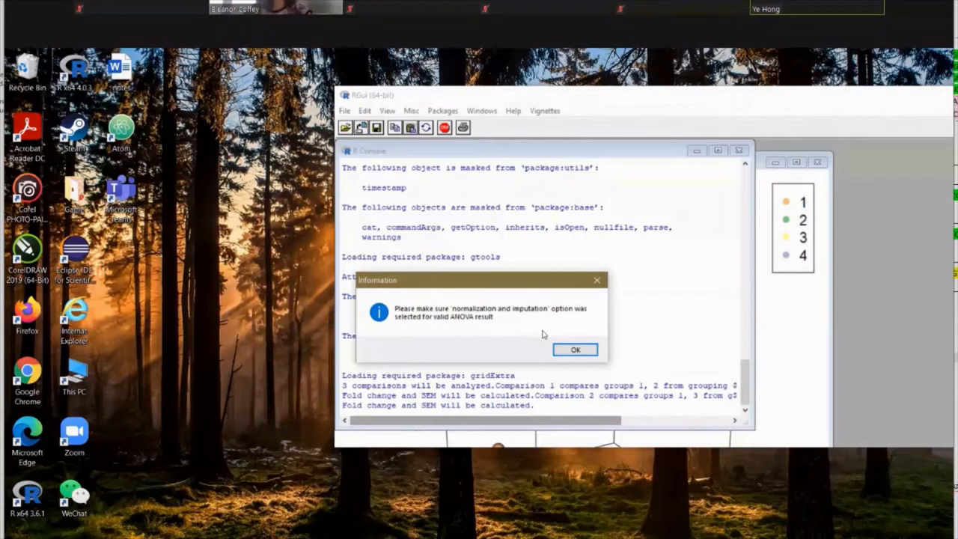
left_click(579, 356)
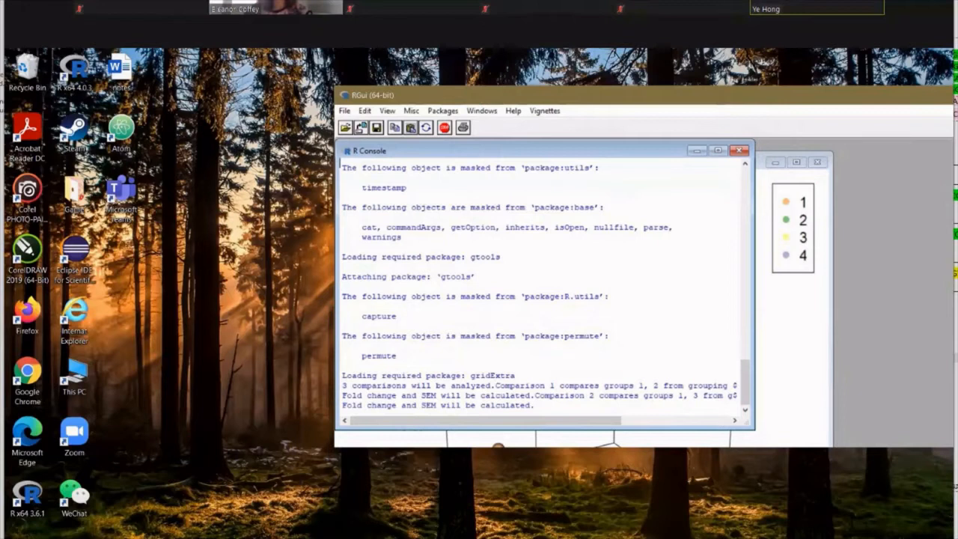
Switch to File Explorer and open maxquant_raw_info from the Raw File folder of Phosphoproteomics_analysis_2021-03-04.
mouse_move(299, 537)
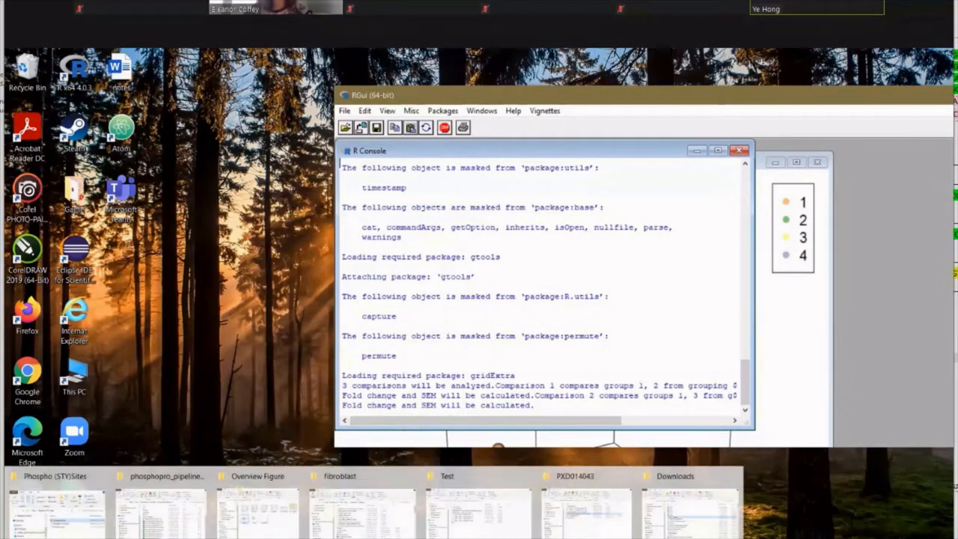
left_click(257, 510)
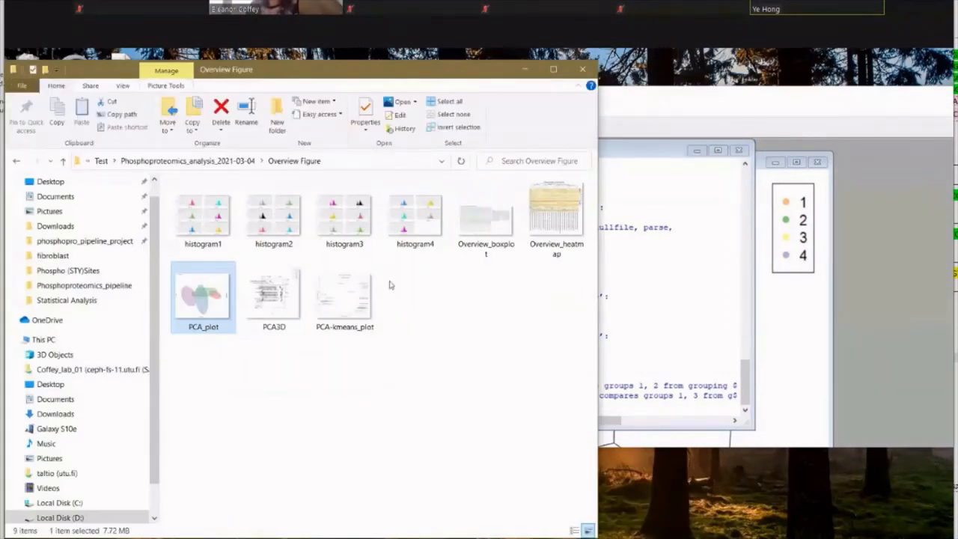
left_click(237, 162)
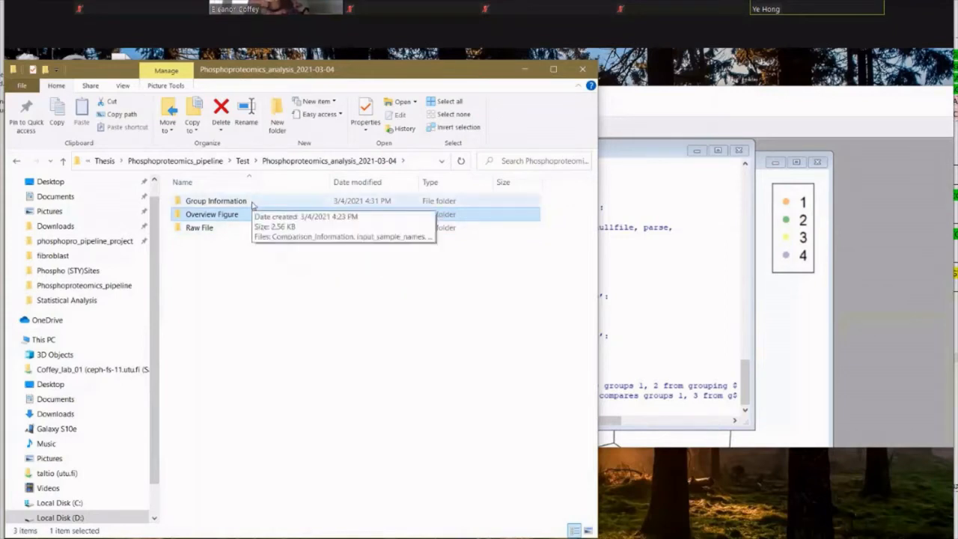
double_click(245, 229)
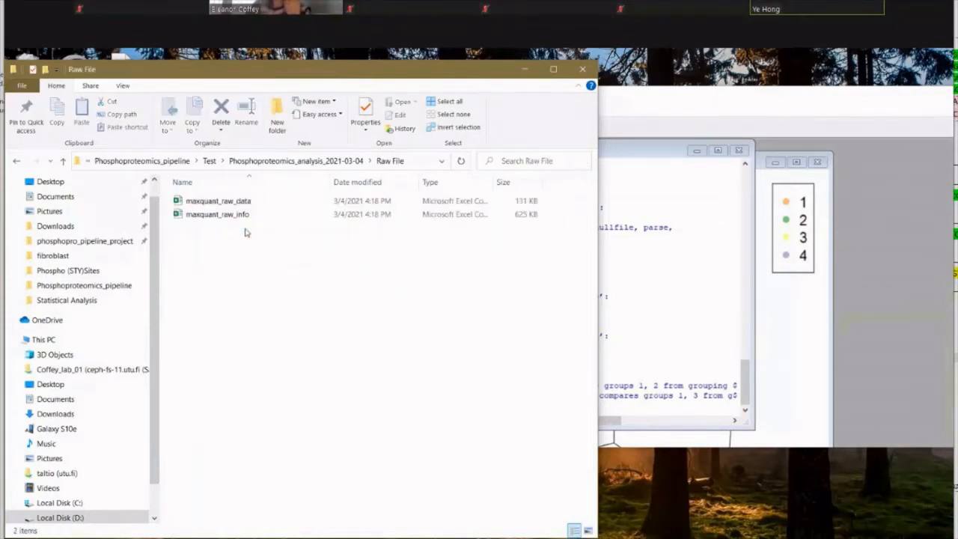
double_click(251, 215)
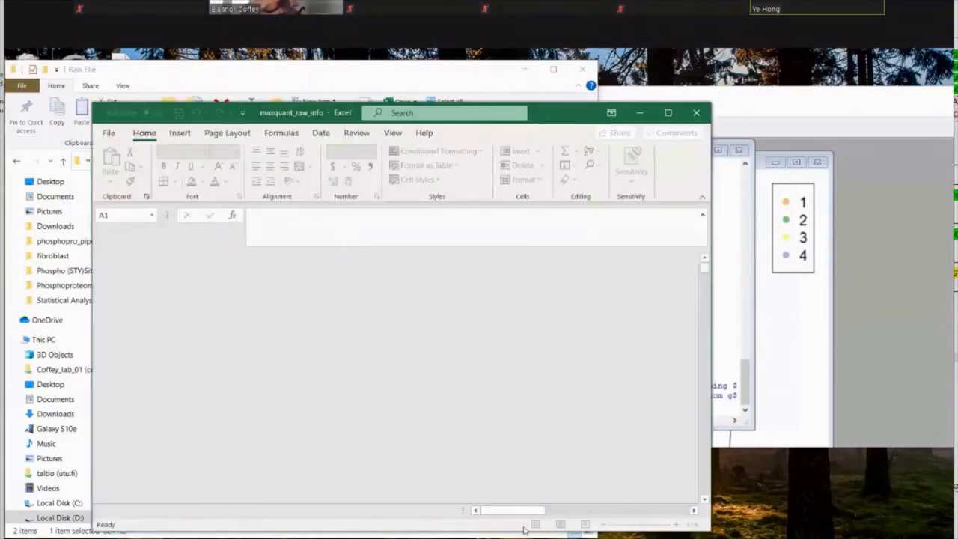
Examine the percentIntensityFrom_phosphoCount column header and several intensity share cells in maxquant_raw_info, then close the workbook and return to R.
left_click_drag(503, 511, 603, 516)
left_click(364, 270)
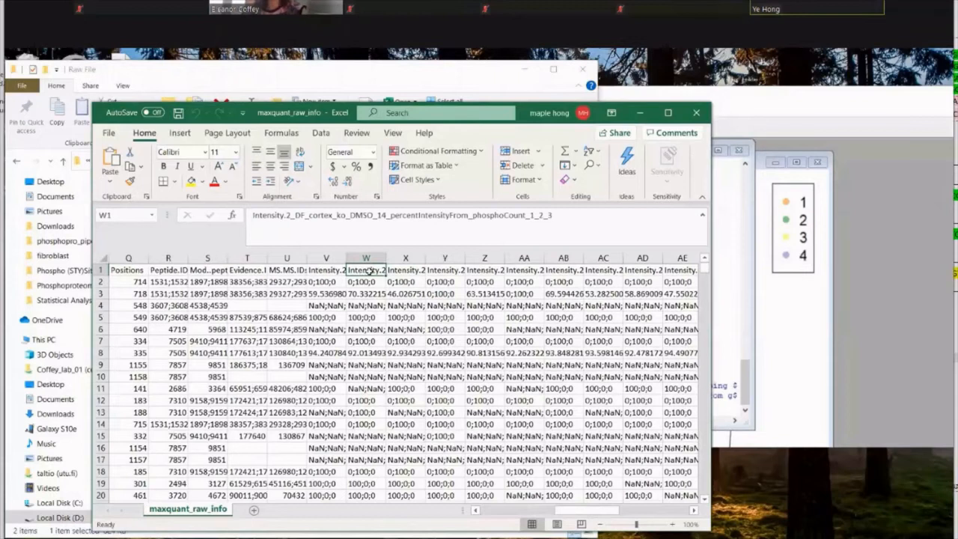
left_click(362, 282)
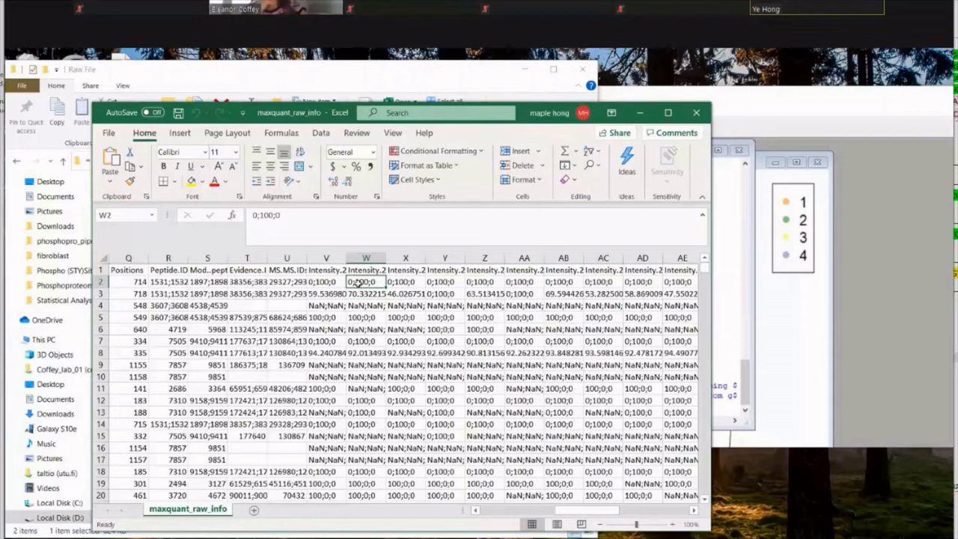
left_click(402, 281)
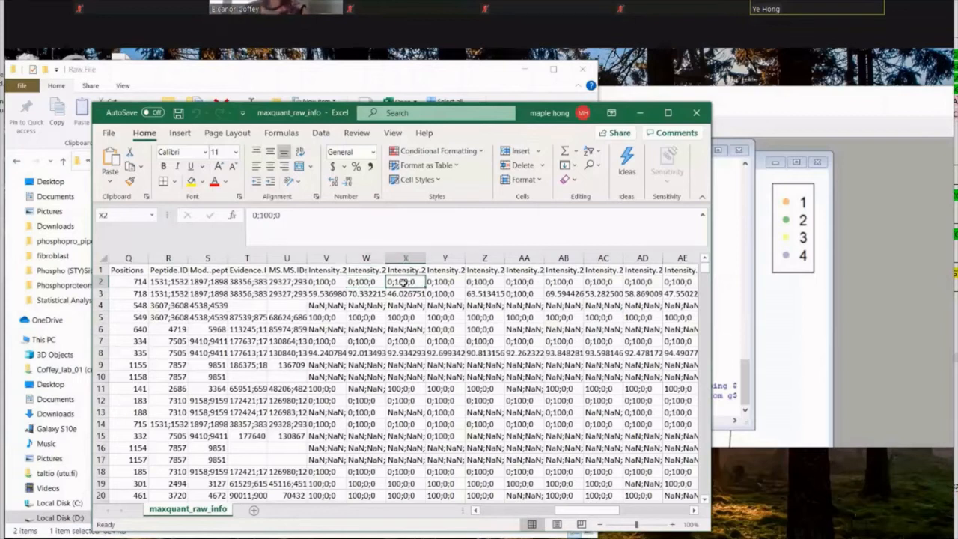
left_click(441, 283)
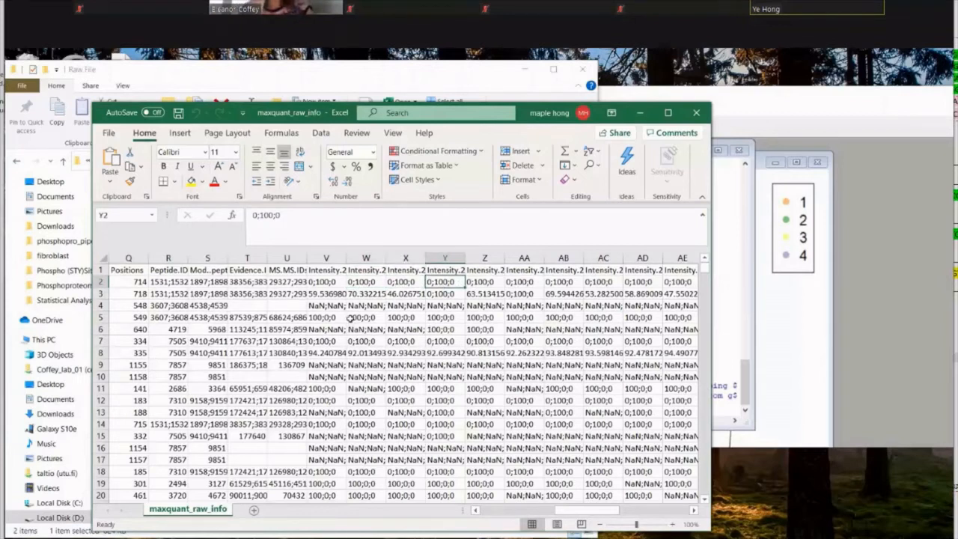
left_click(327, 307)
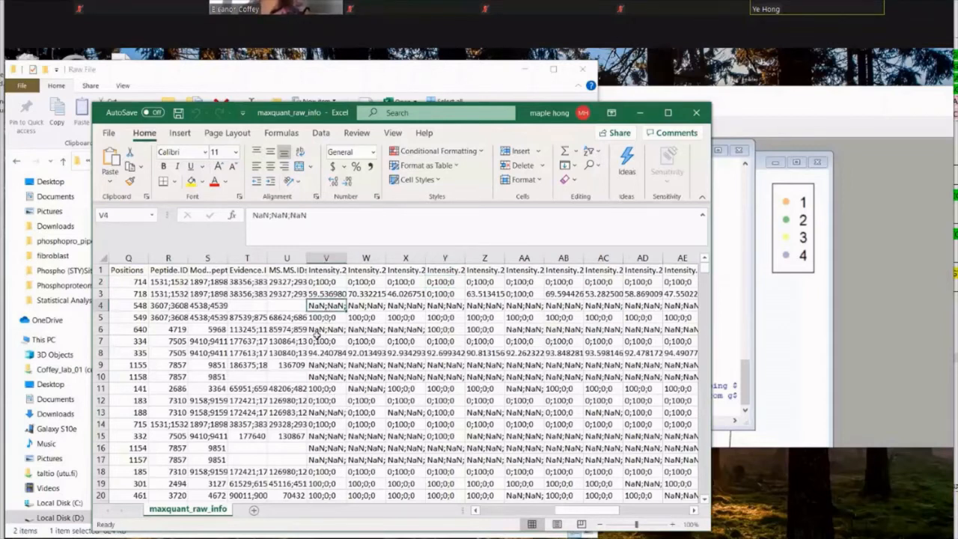
left_click(322, 283)
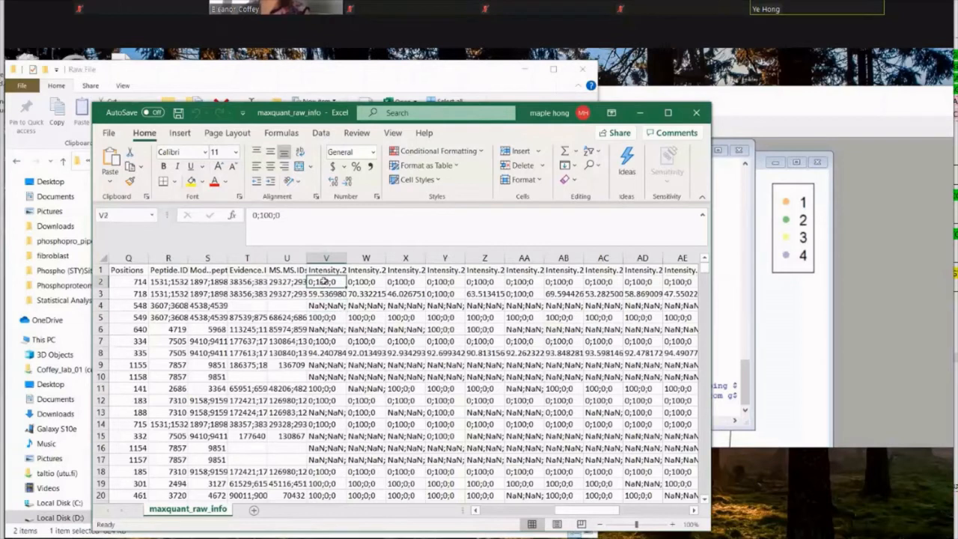
left_click(405, 387)
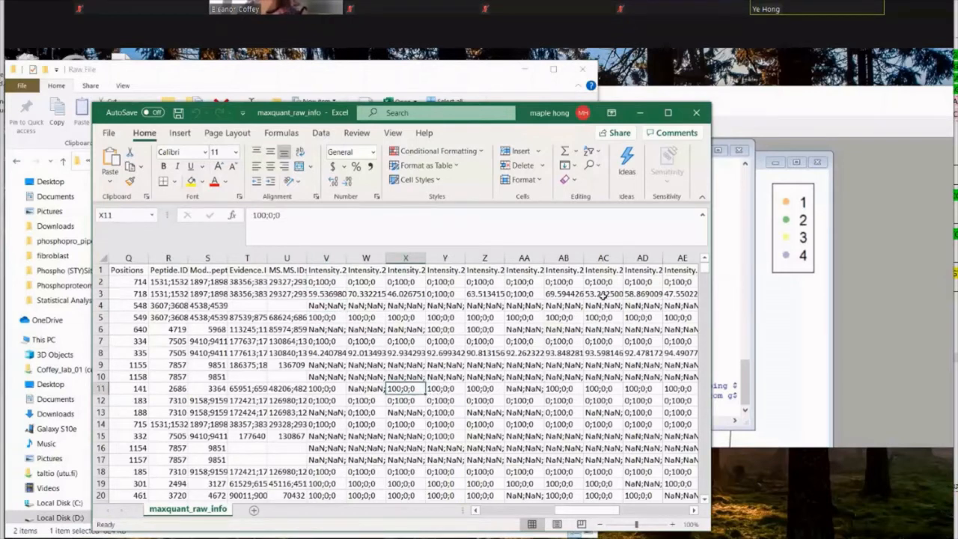
left_click(565, 293)
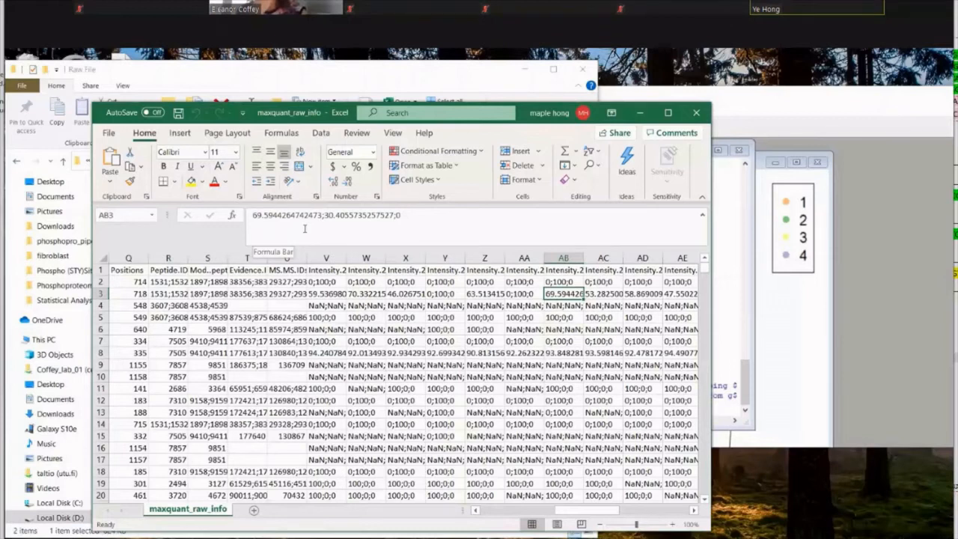
left_click(696, 113)
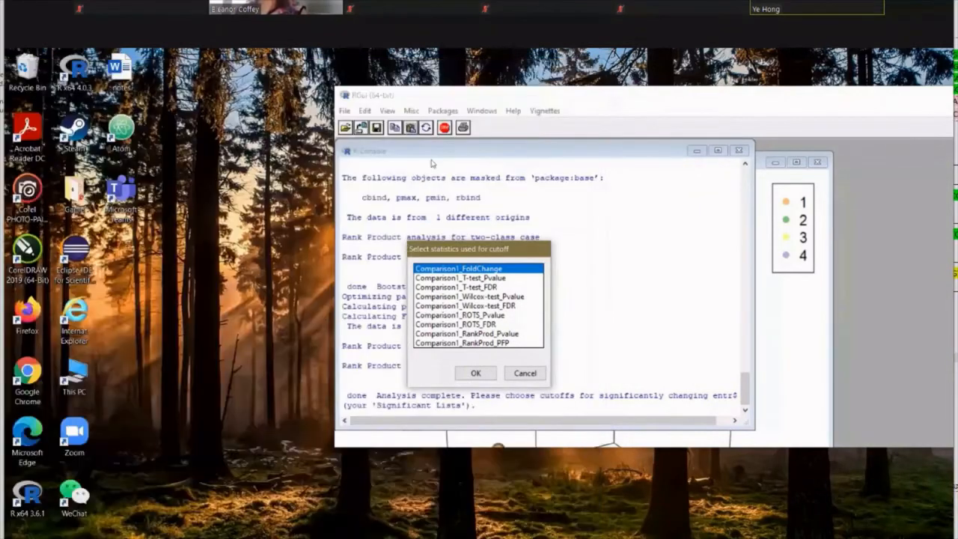
left_click(524, 69)
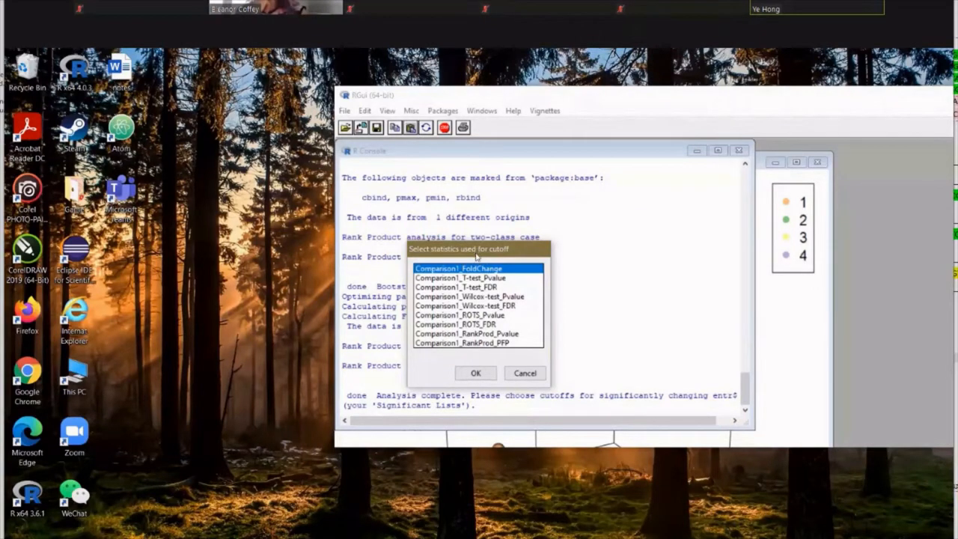
Choose Comparison1_FoldChange and Comparison1_ROTS_Pvalue as the cutoff statistics.
left_click_drag(479, 257, 475, 260)
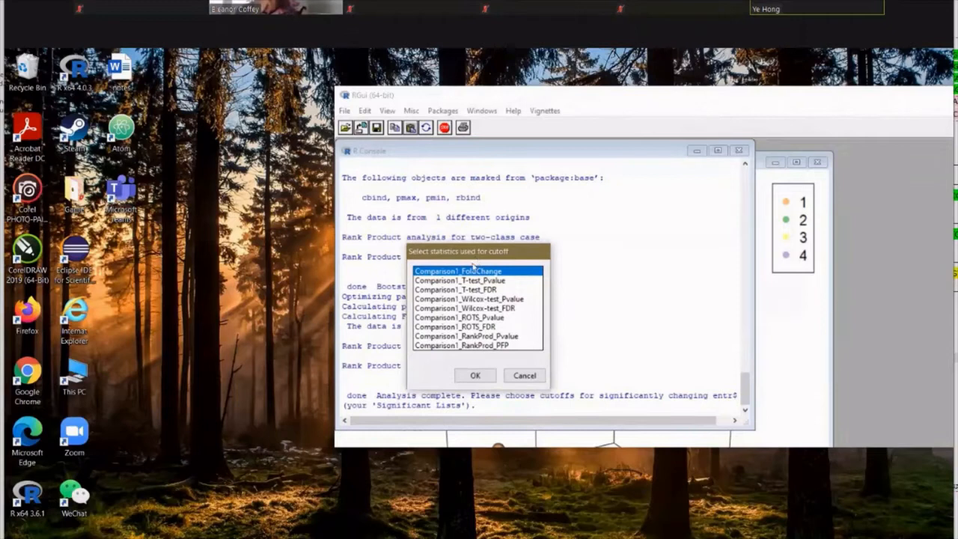
left_click_drag(472, 262, 473, 265)
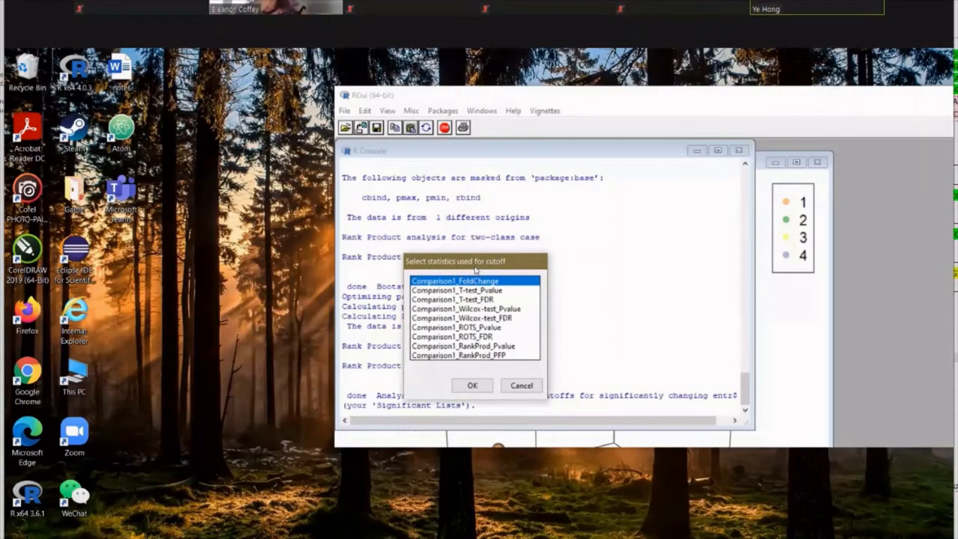
left_click(492, 327)
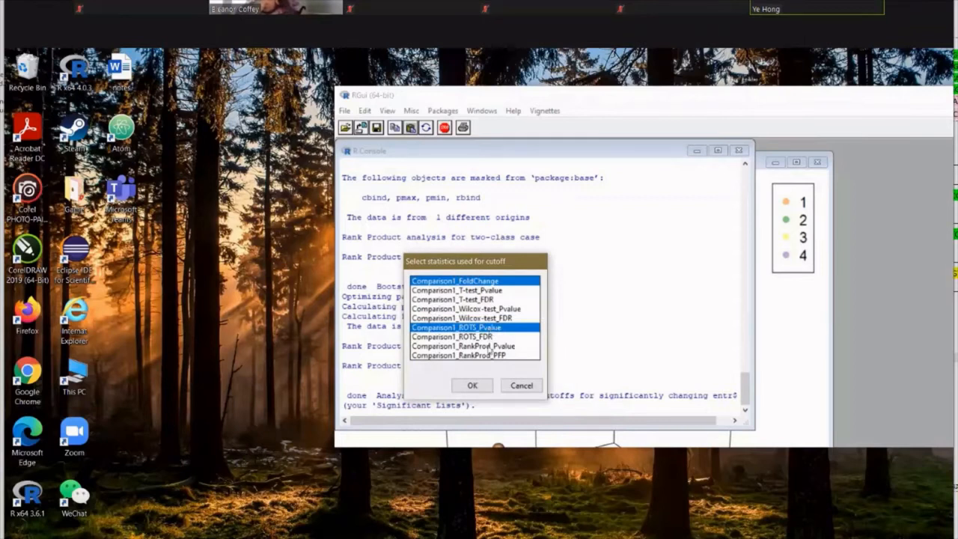
left_click(472, 386)
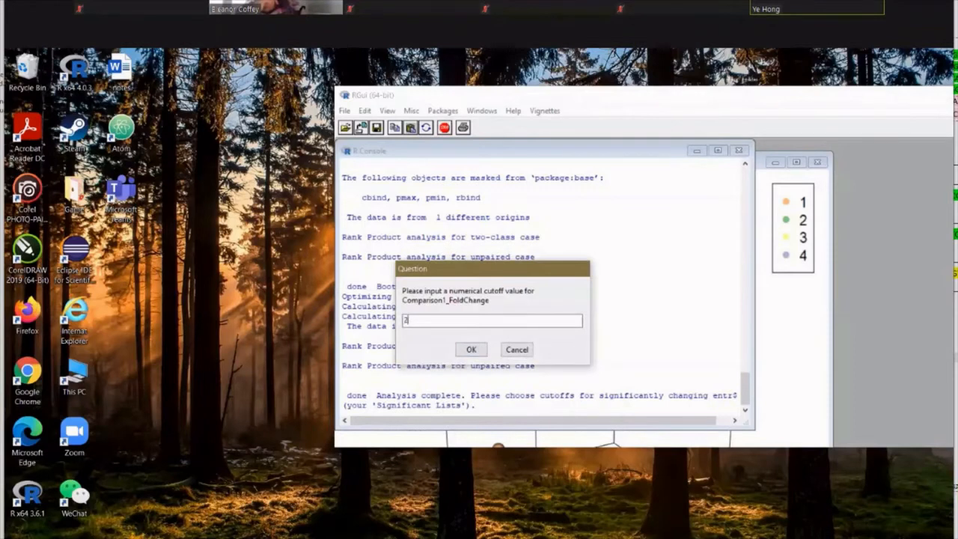
Set the comparison 1 cutoffs to 2 for FoldChange and 0.05 for ROTS_Pvalue, and keep the significant list for further analysis.
left_click(471, 357)
type("0.05")
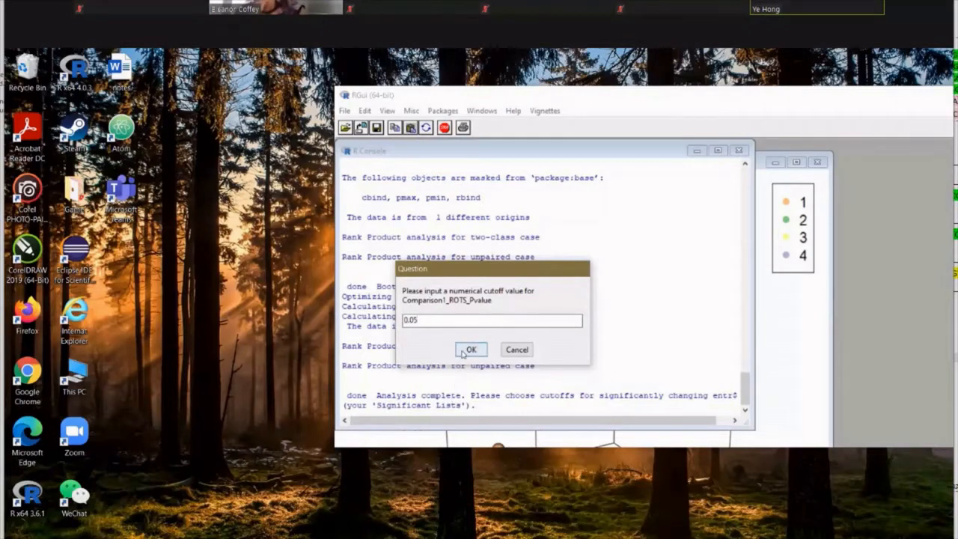
left_click(466, 350)
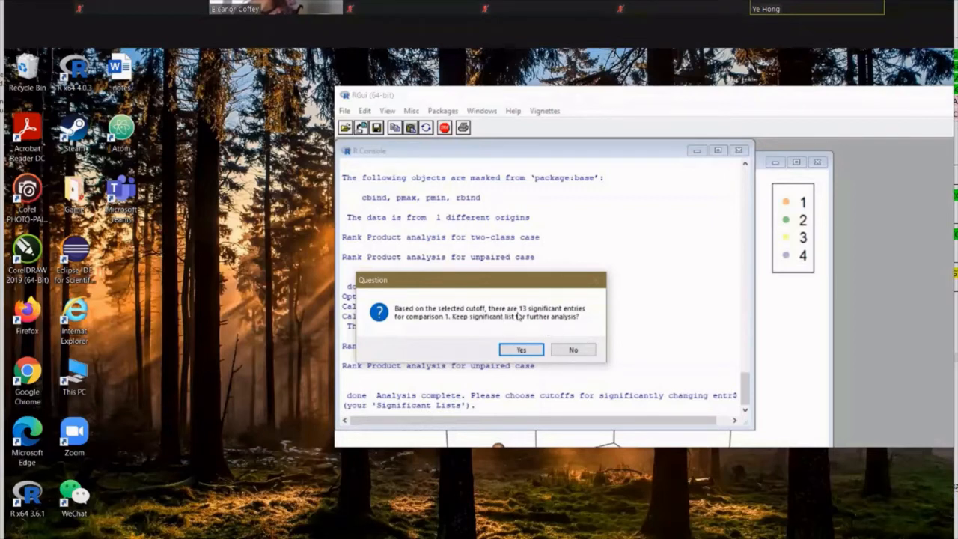
left_click(519, 351)
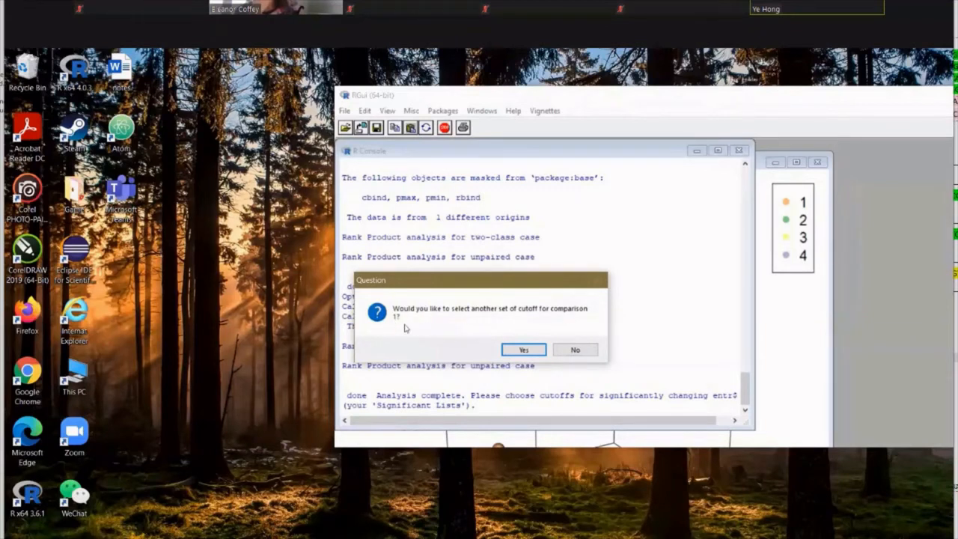
Try another comparison 1 cutoff set on ROTS_Pvalue and RankProd_Pvalue, with 0.05 for RankProd_Pvalue, and discard its significant list.
left_click(523, 351)
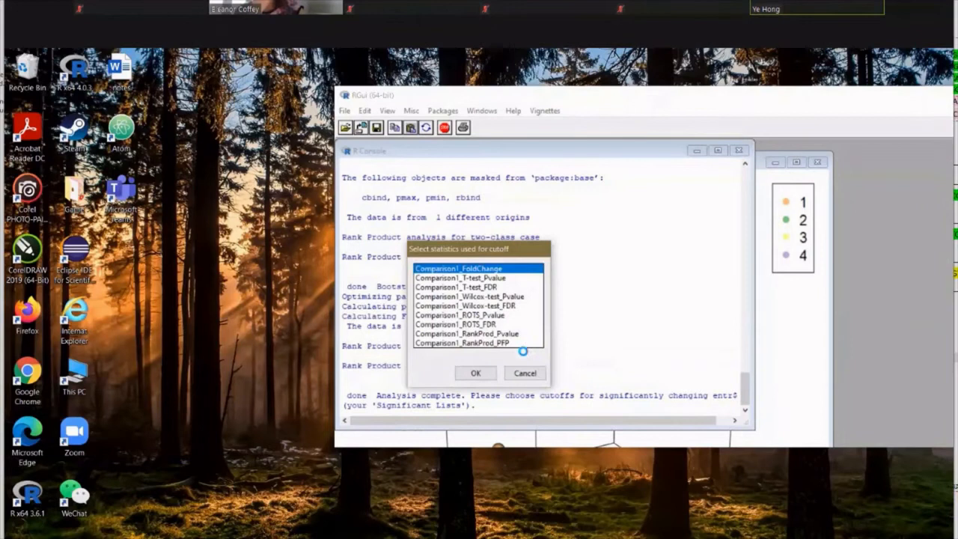
left_click(500, 316)
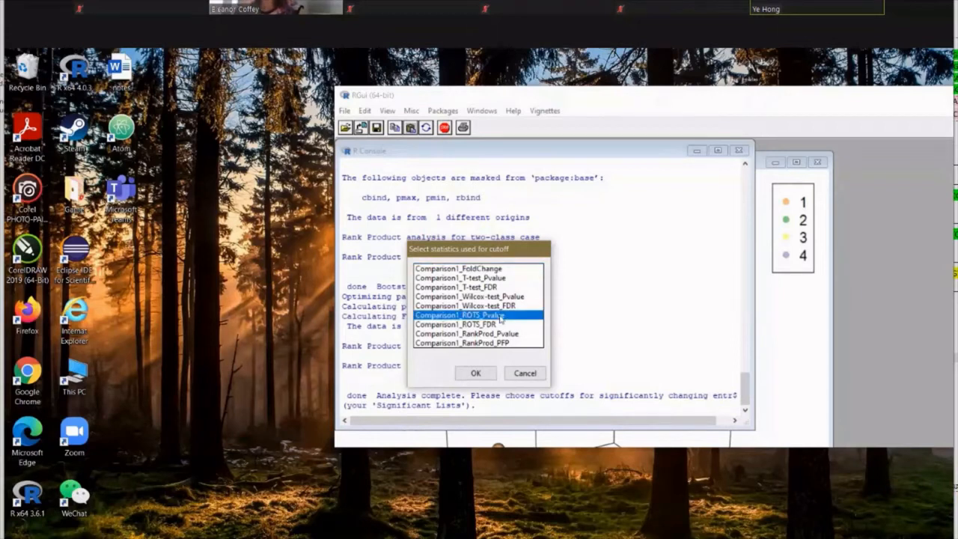
left_click(466, 334)
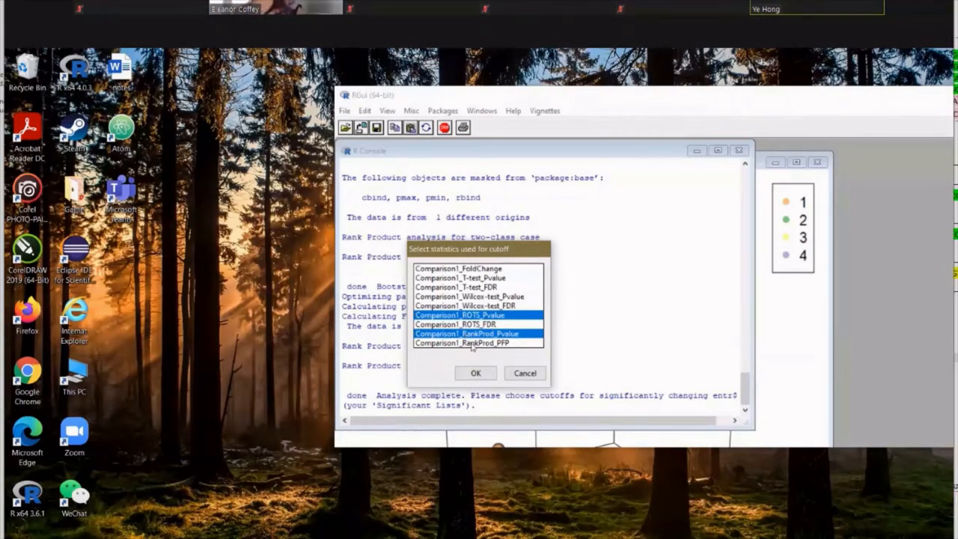
left_click(480, 375)
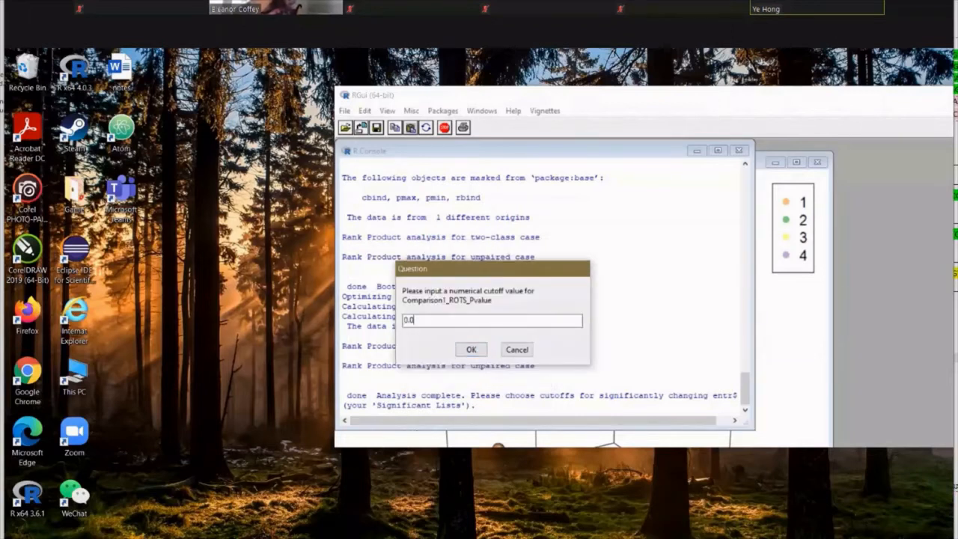
left_click(467, 351)
type("0.05")
left_click(470, 349)
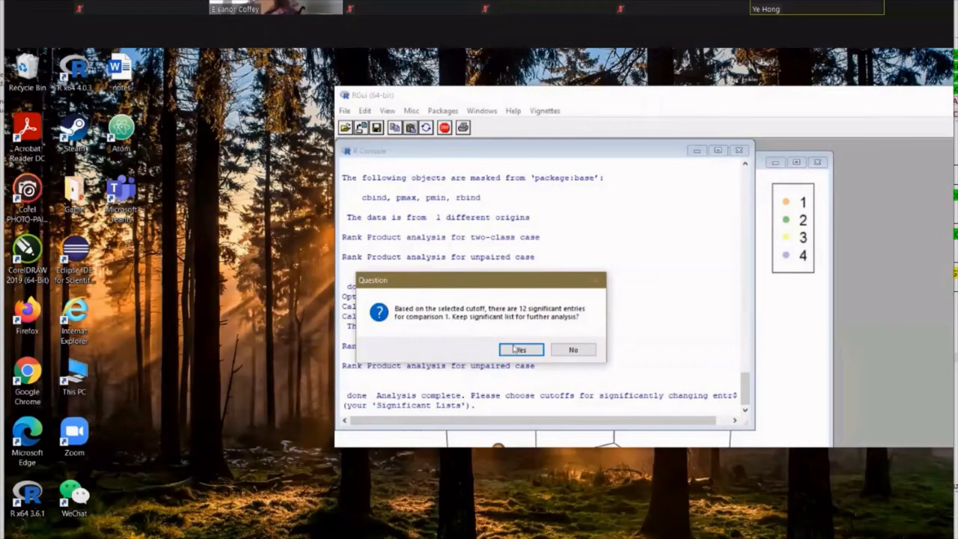
left_click(572, 351)
Add a comparison 1 cutoff set of 2 for FoldChange and 0.05 for RankProd_Pvalue, keep its list and move on to comparison 2.
left_click(522, 349)
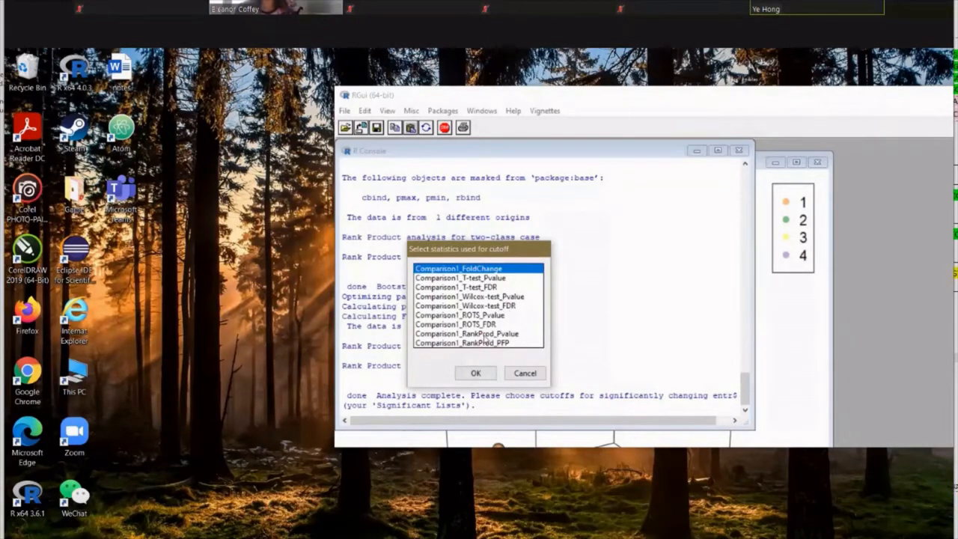
left_click(485, 334)
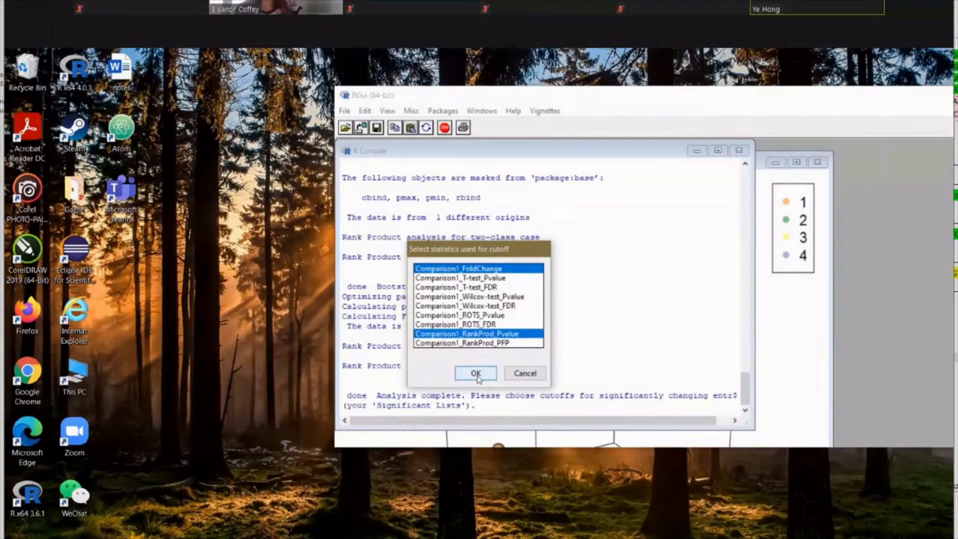
left_click(476, 374)
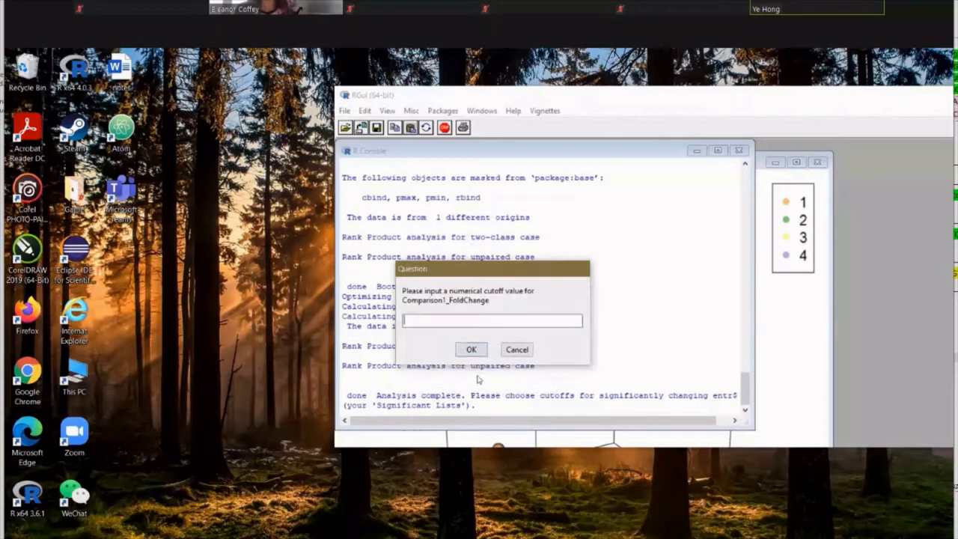
type("2")
left_click(471, 350)
type("0.05")
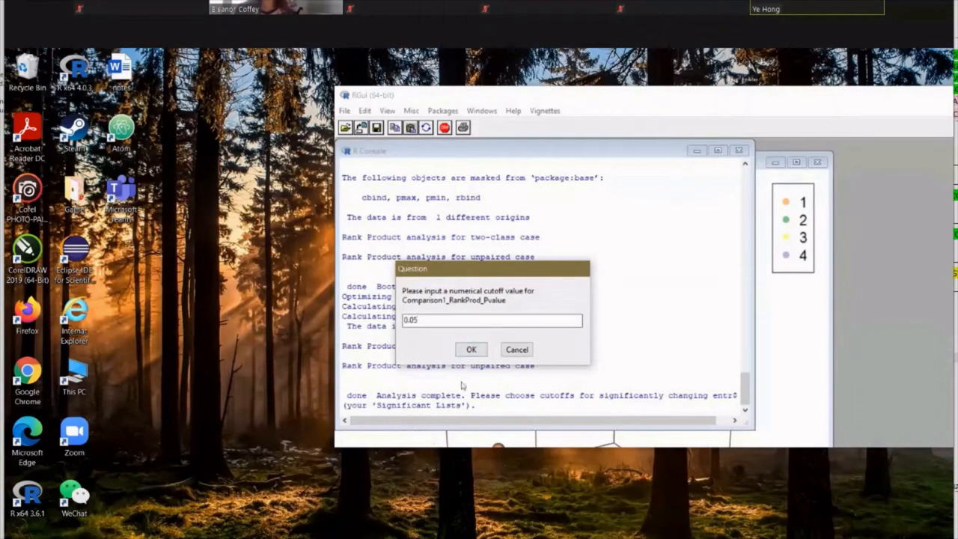
left_click(471, 352)
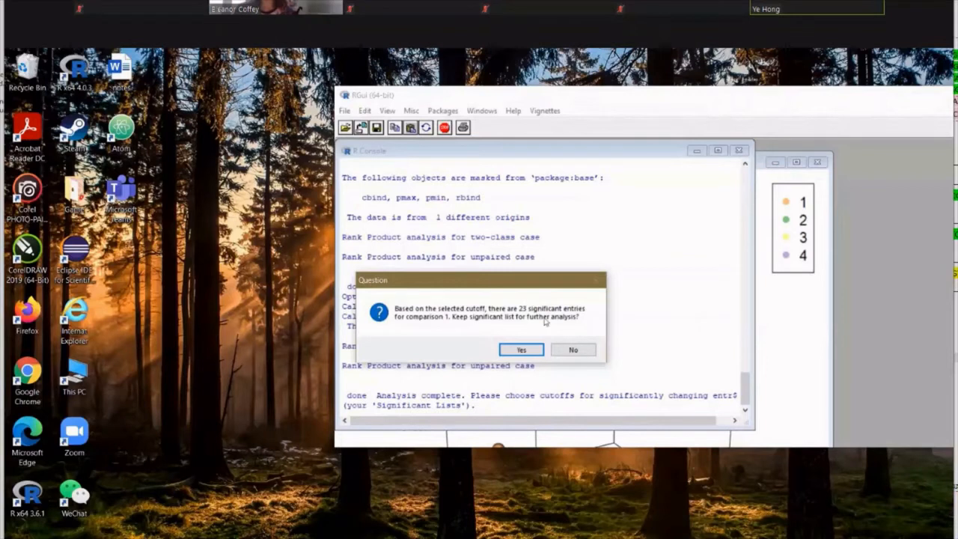
left_click(521, 348)
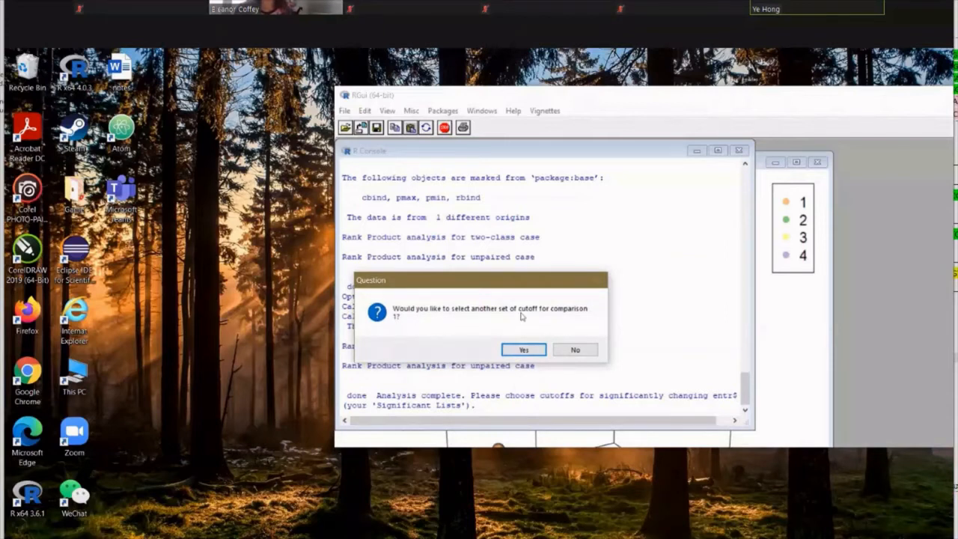
left_click(576, 350)
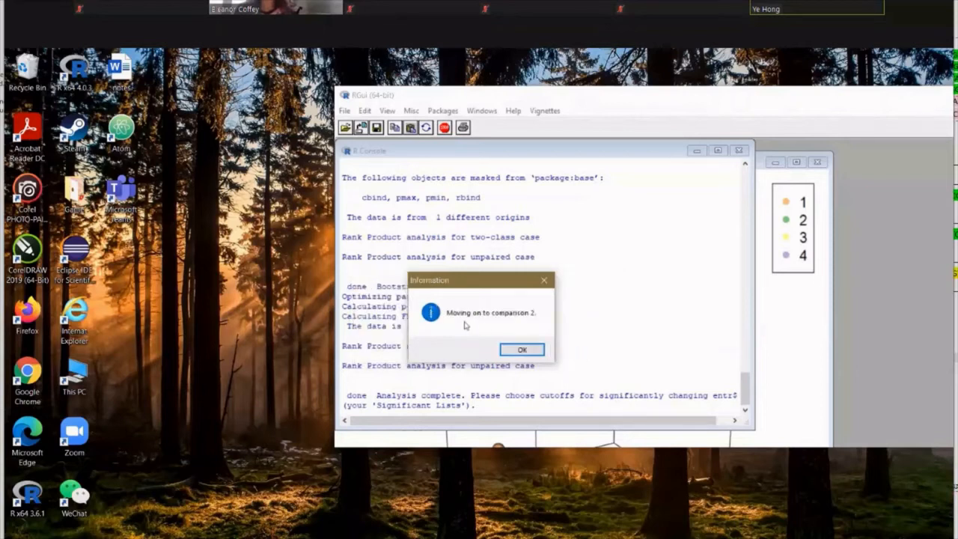
left_click(522, 351)
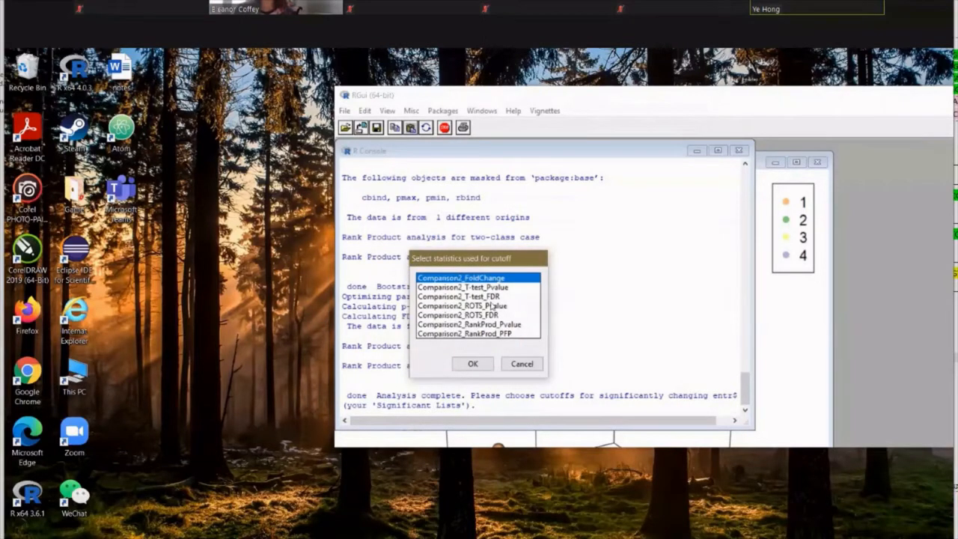
Set comparison 2 cutoffs of 2 for FoldChange and 0.05 for ROTS_Pvalue, and keep the significant list for further analysis.
left_click(493, 306)
left_click(472, 363)
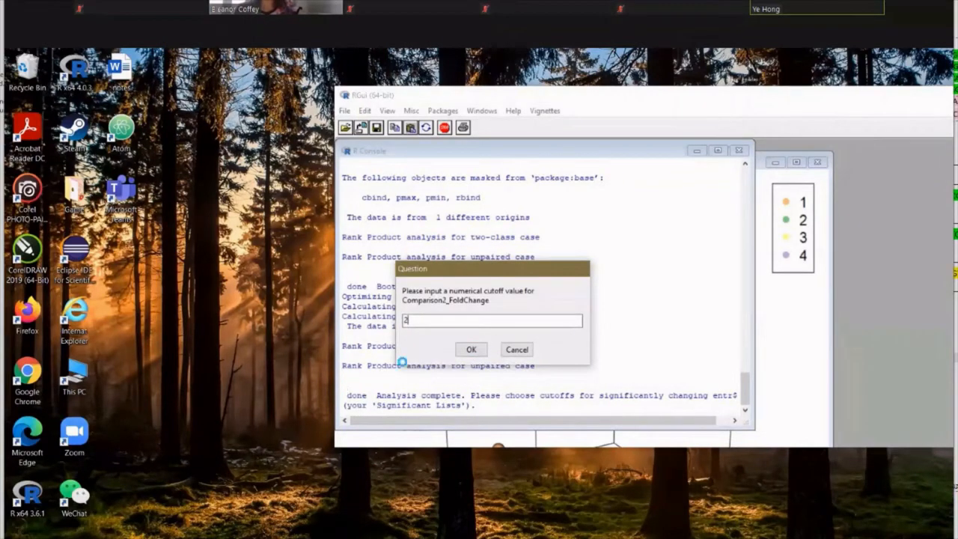
left_click(470, 349)
type("0.05")
left_click(471, 350)
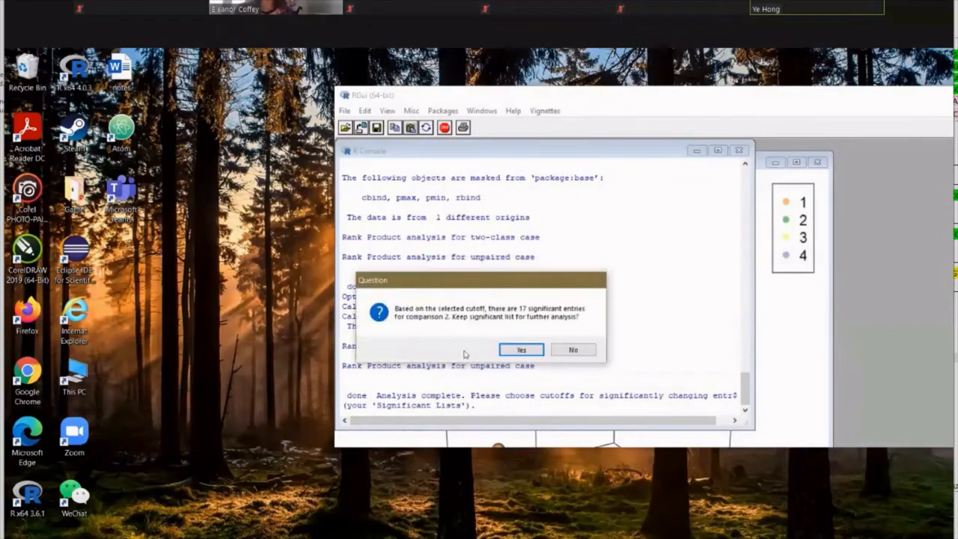
left_click(521, 350)
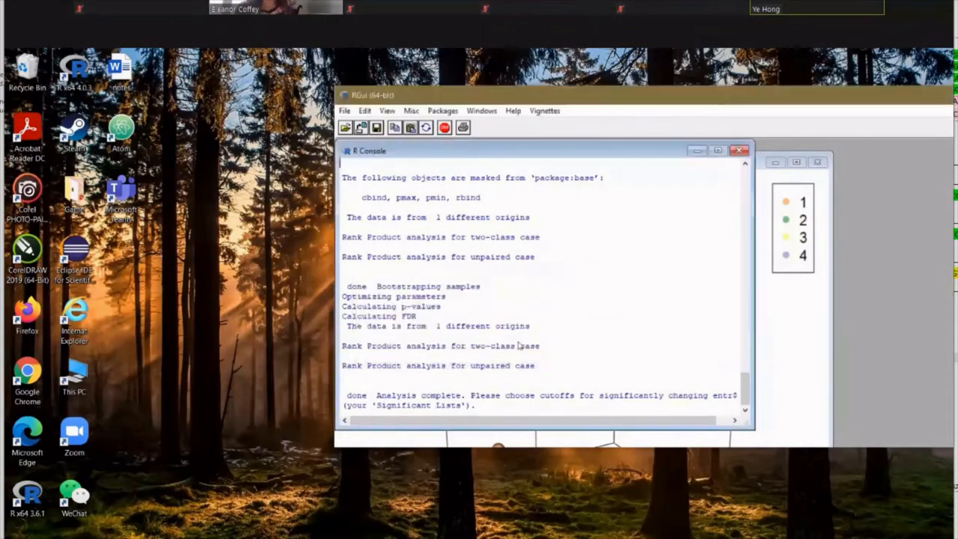
Add a comparison 2 cutoff set on FoldChange and RankProd_Pvalue, using 0.05 for RankProd_Pvalue, keep its list and move on to comparison 3.
left_click(522, 349)
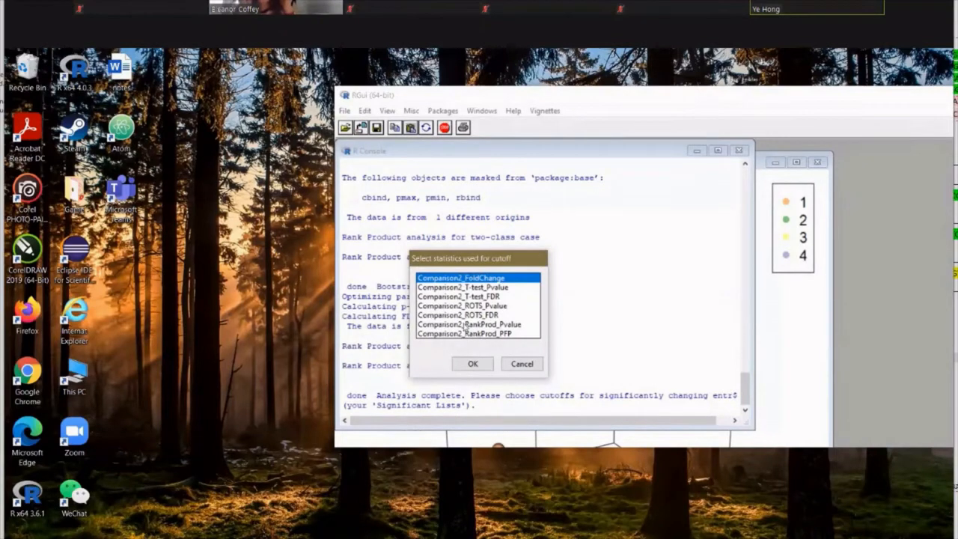
left_click(466, 324)
left_click(472, 364)
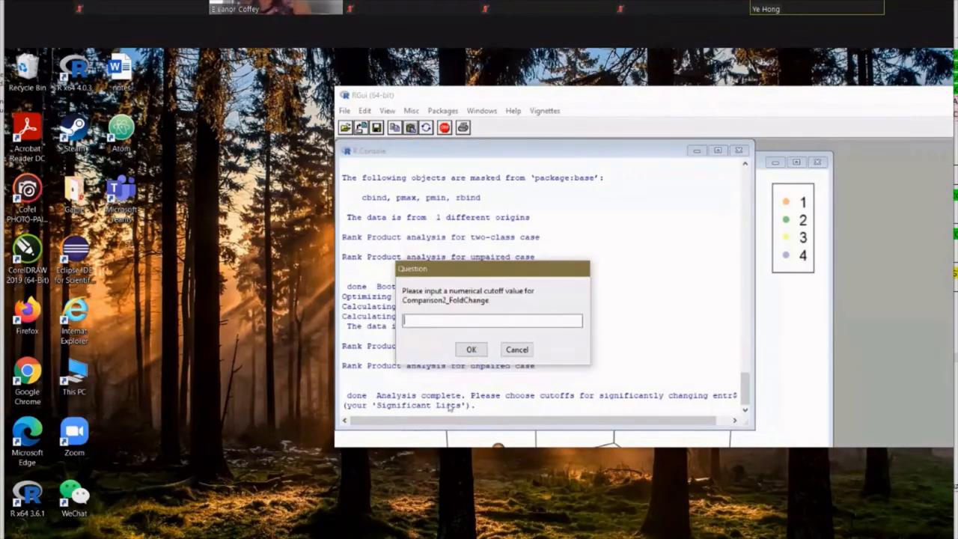
key("Return")
type("0.05")
left_click(470, 350)
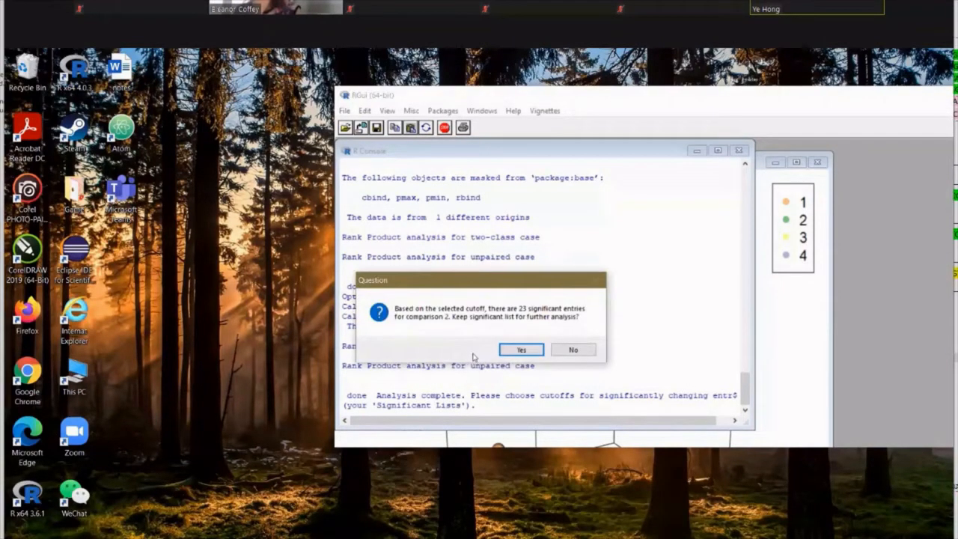
left_click(519, 353)
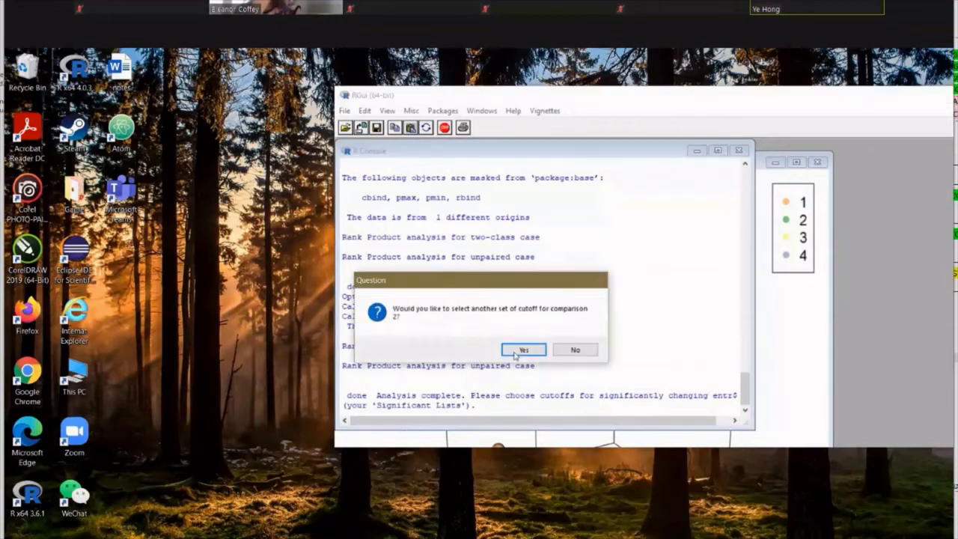
left_click(576, 350)
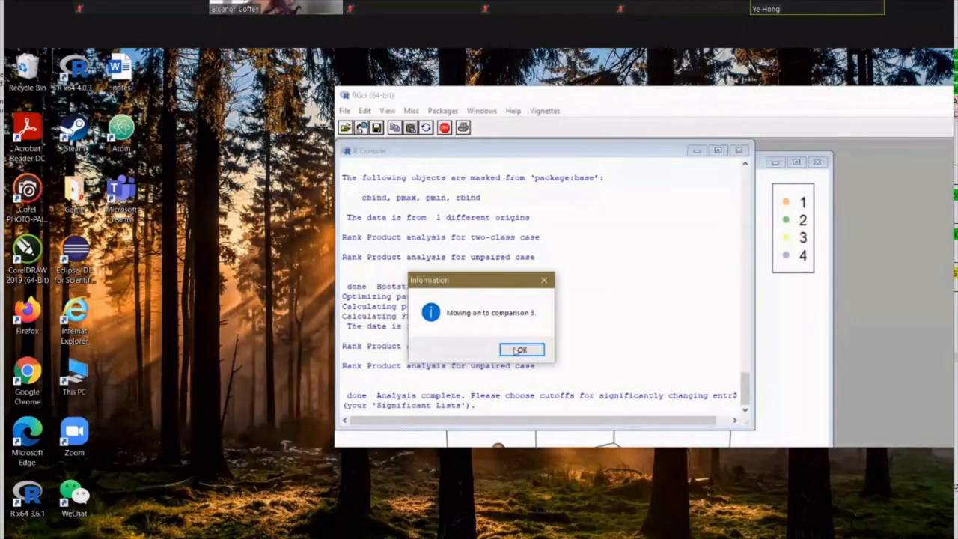
left_click(517, 350)
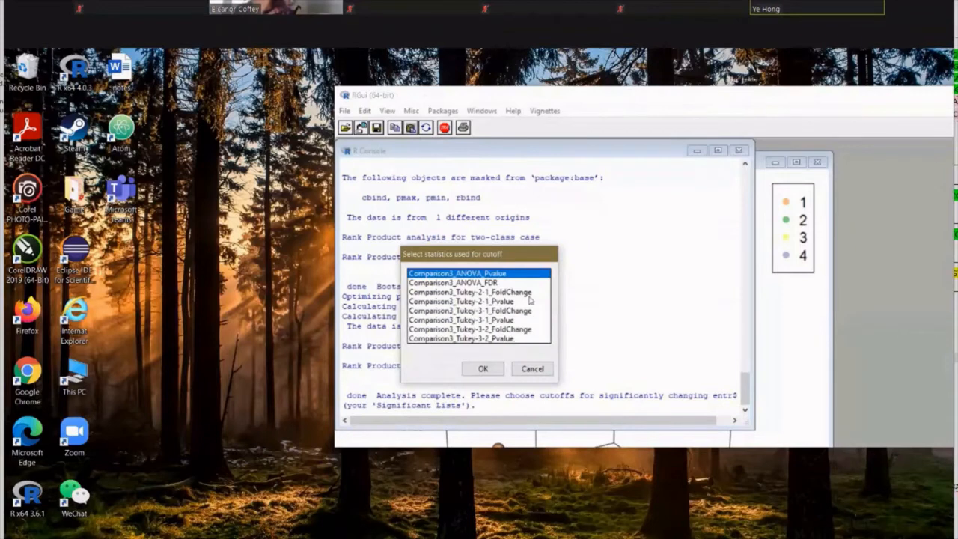
left_click(472, 292)
left_click(476, 301)
left_click(478, 309)
left_click(477, 319)
left_click(468, 283)
left_click(464, 273)
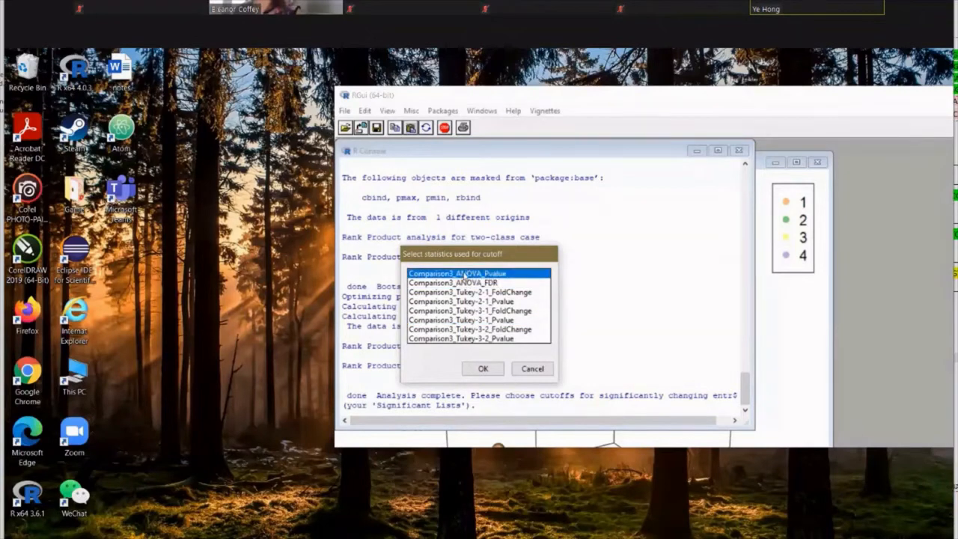
left_click(467, 282)
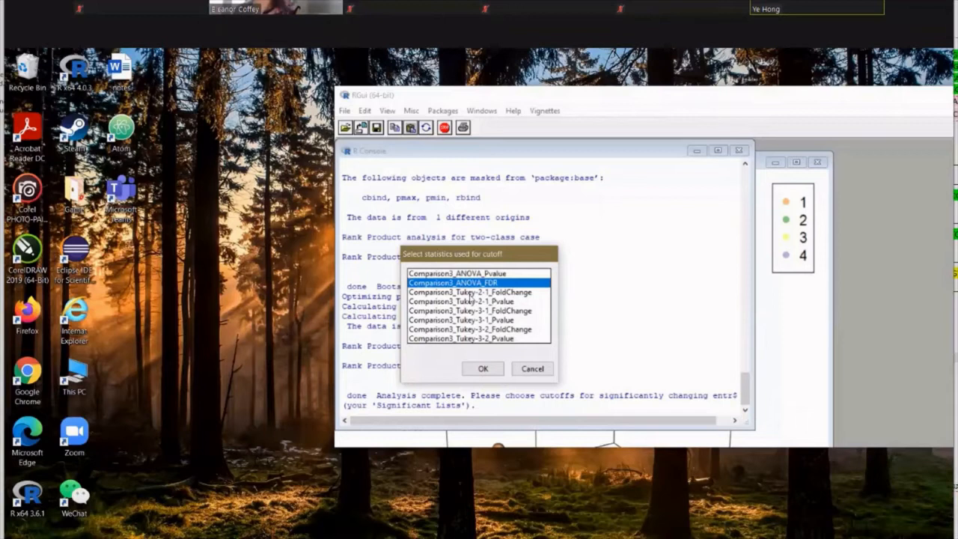
Choose Comparison3_Tukey-2-1_FoldChange and Comparison3_Tukey-2-1_Pvalue as the cutoff statistics, checking the group definitions in the Notepad notes.
left_click(471, 292)
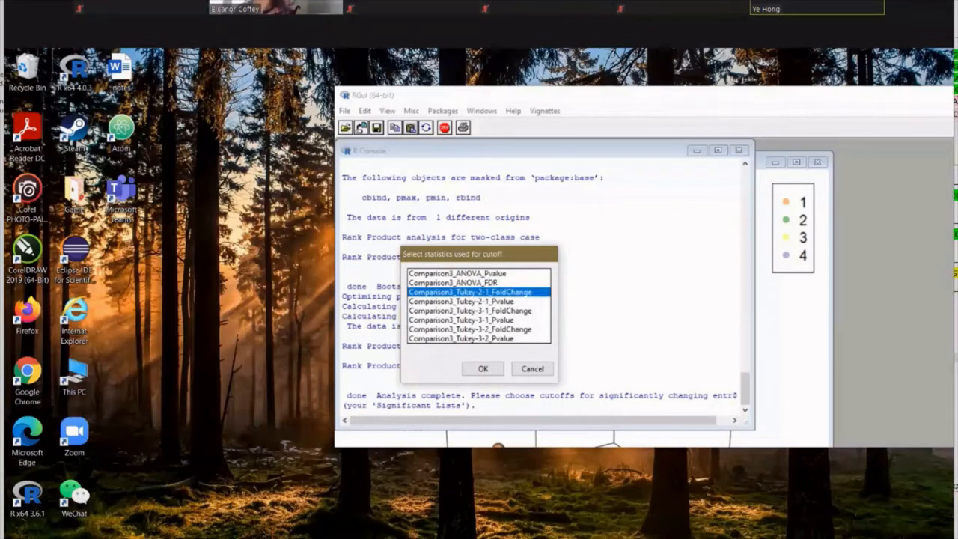
key("alt+Tab")
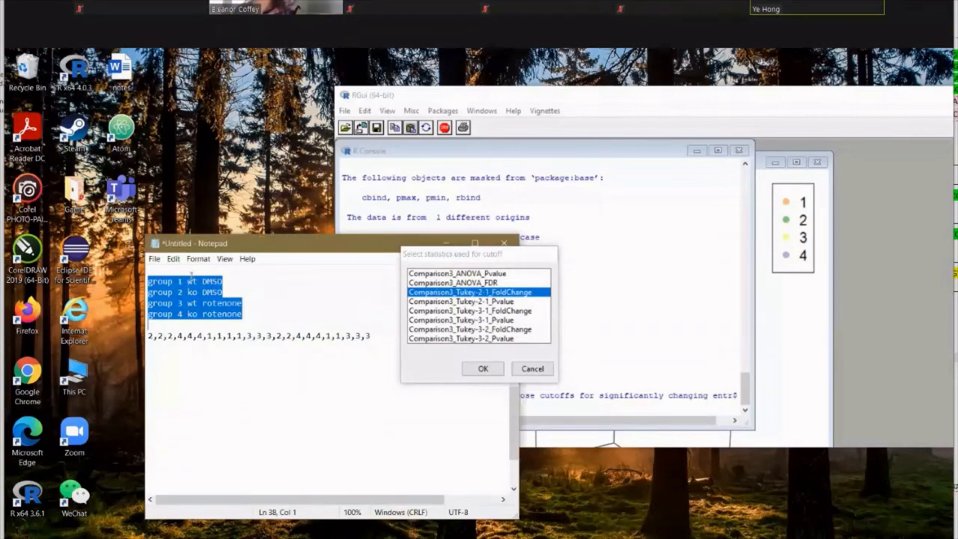
left_click(447, 243)
left_click(464, 302)
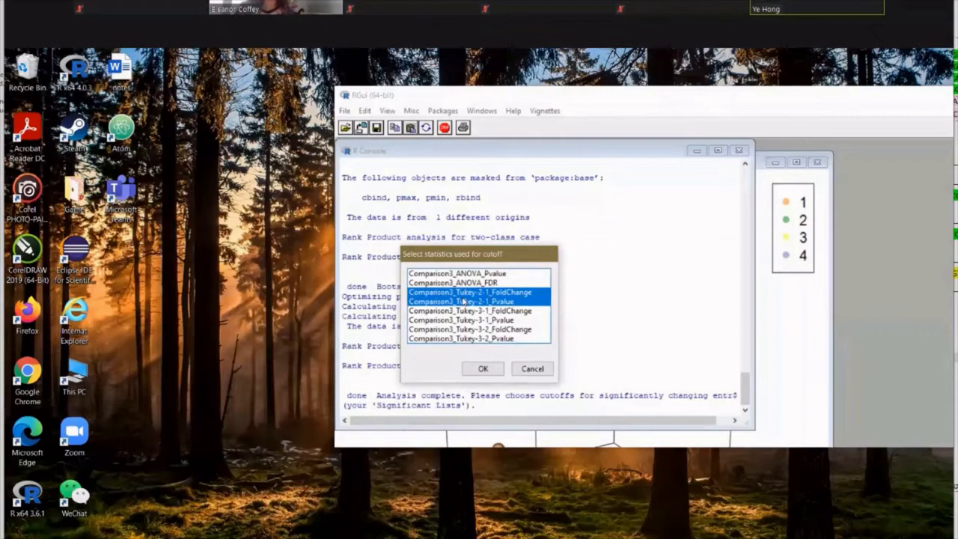
left_click(484, 369)
Set the cutoffs to 2 for Tukey-2-1_FoldChange and 0.05 for Tukey-2-1_Pvalue, and keep the comparison 3 significant list.
type("2")
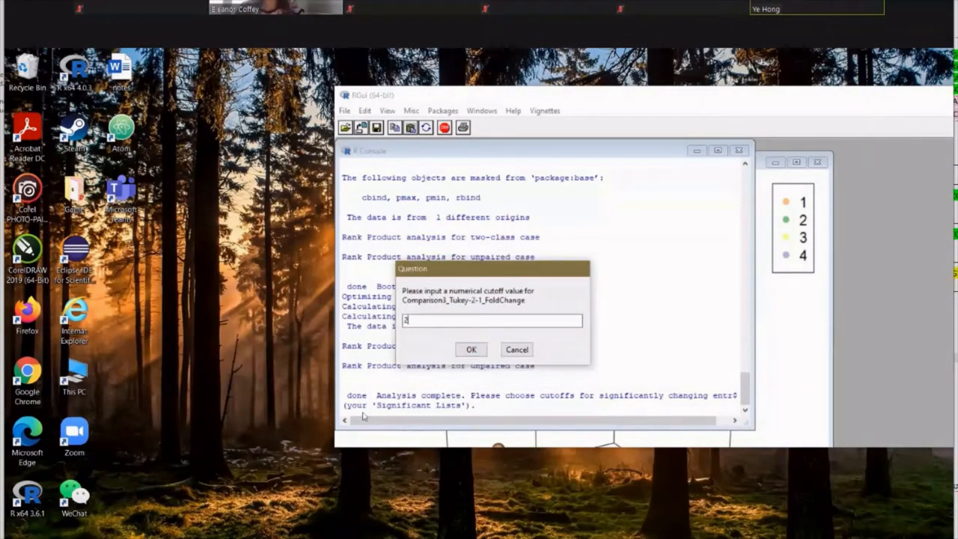
left_click(478, 349)
type("0.05")
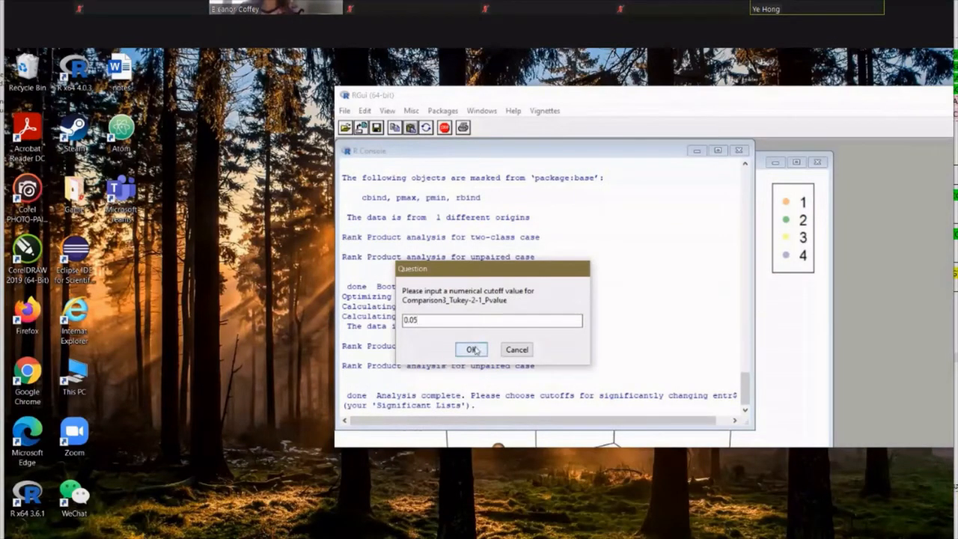
left_click(471, 349)
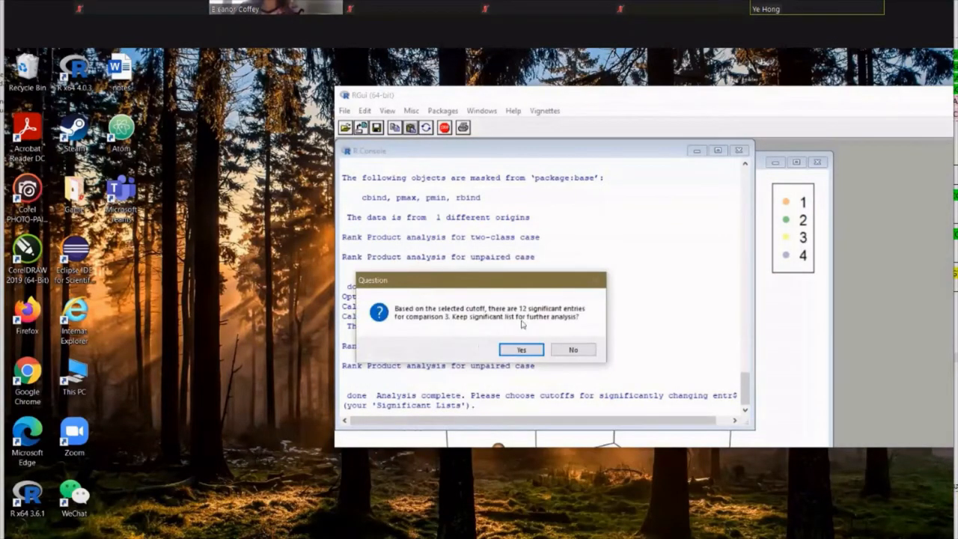
left_click(523, 352)
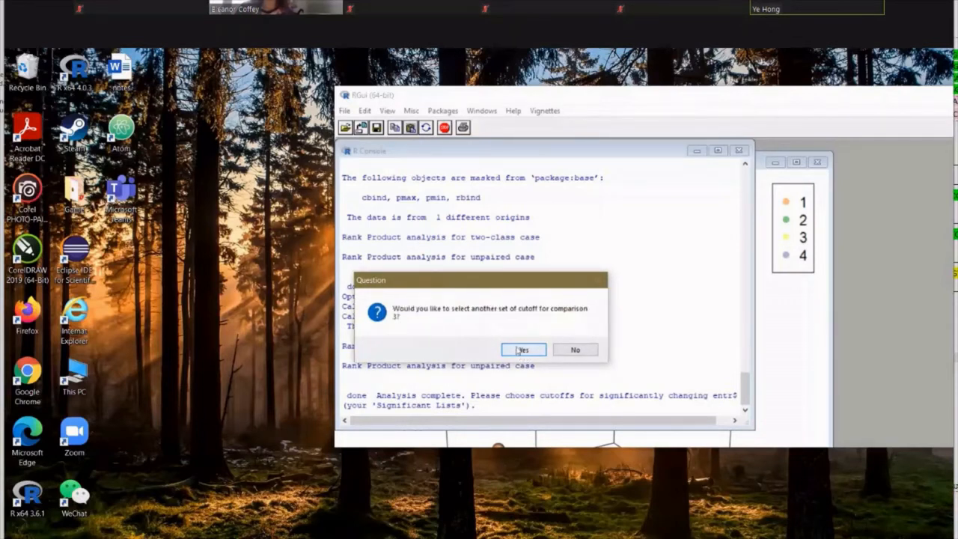
Try another comparison 3 cutoff set based on Comparison3_ANOVA_Pvalue, Comparison3_Tukey-3-1_FoldChange and Comparison3_Tukey-3-1_Pvalue.
left_click(521, 350)
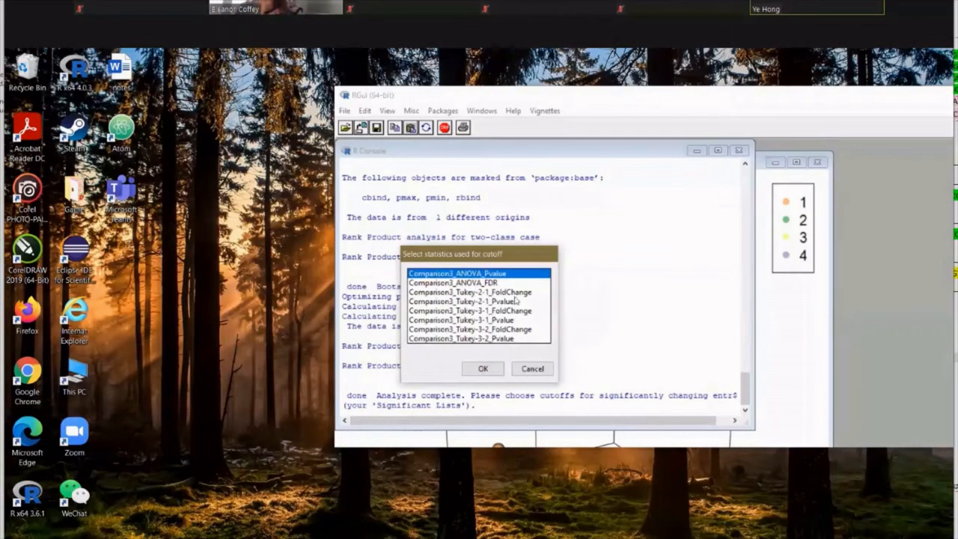
left_click(479, 311)
left_click(480, 319)
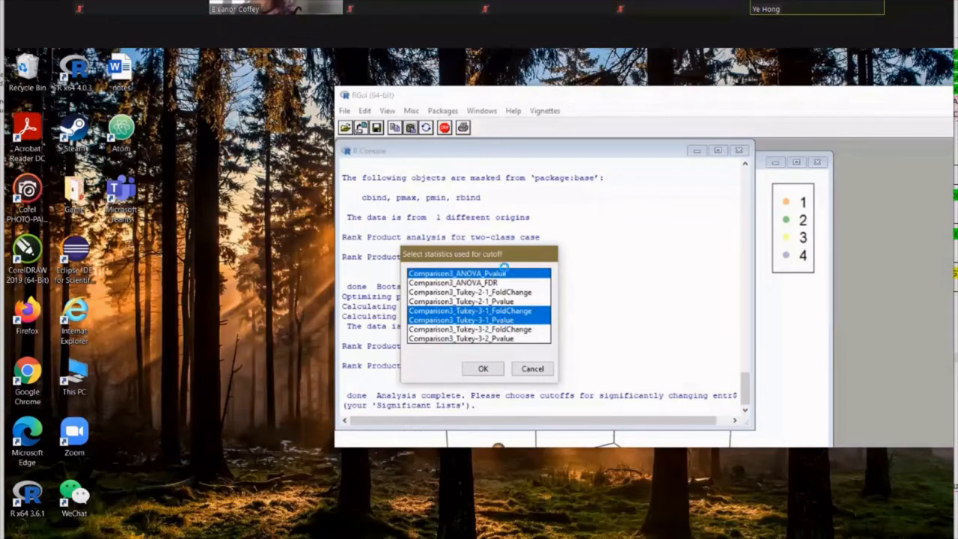
left_click(484, 369)
Enter cutoffs of 0.05 for ANOVA_Pvalue, 2 for Tukey-3-1_FoldChange and 0.05 for Tukey-3-1_Pvalue, and discard the resulting significant list.
type("0.05")
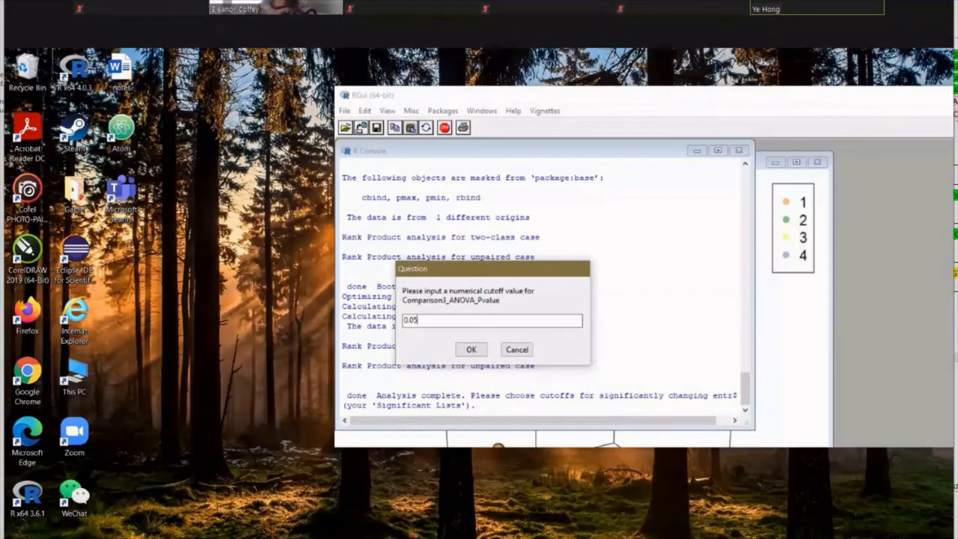
left_click(472, 349)
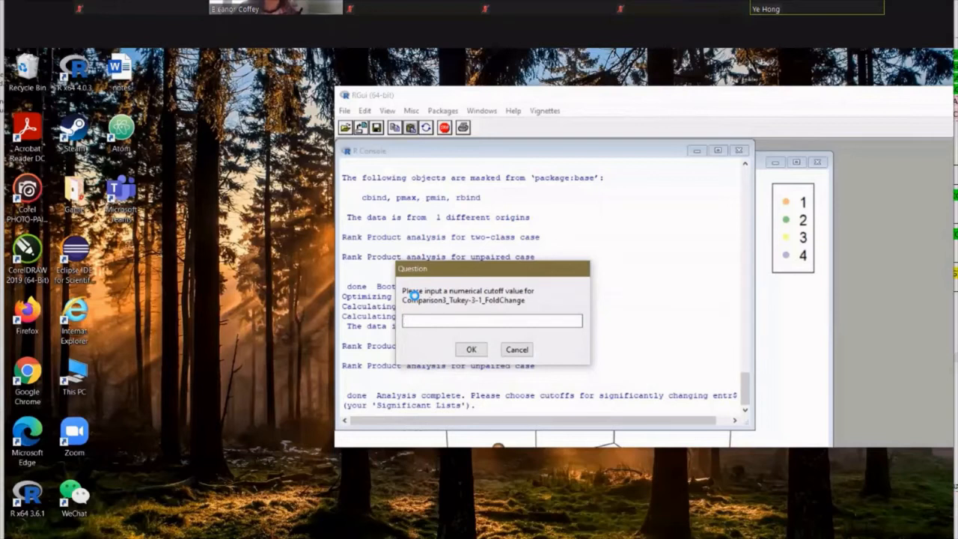
type("2")
left_click(471, 350)
type("0.05")
left_click(471, 349)
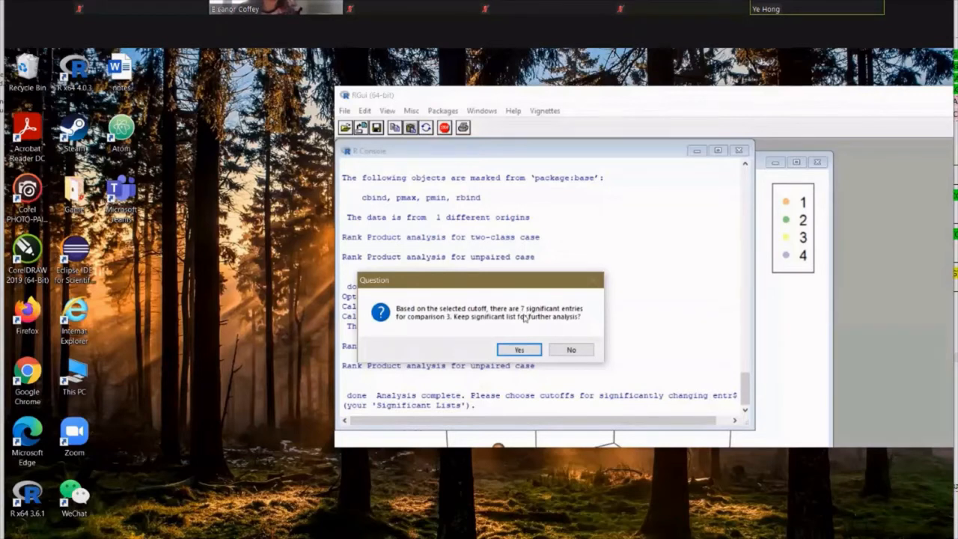
left_click(571, 350)
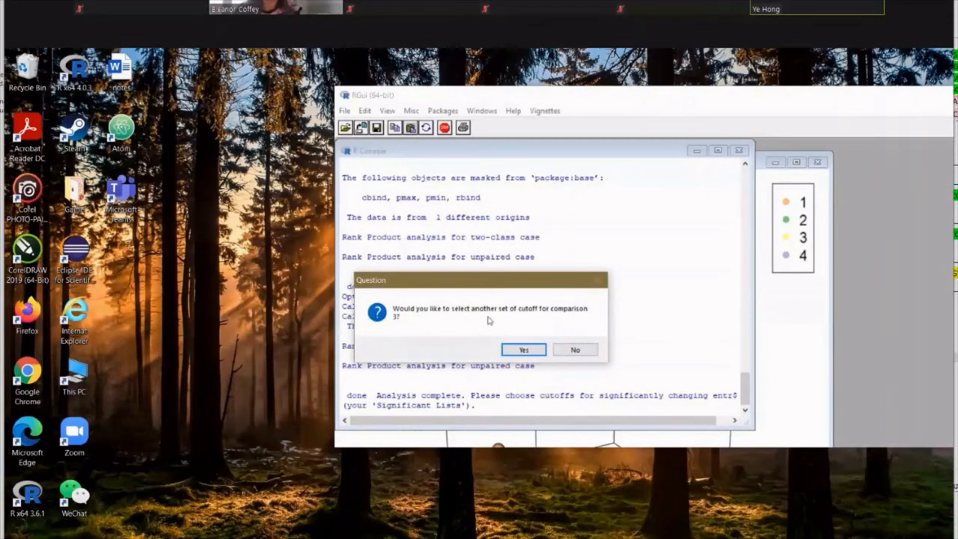
End the cutoff selection for comparison 3 and request a volcano plot for Group 'genotype and treatment', 2 vs 1.
left_click(573, 351)
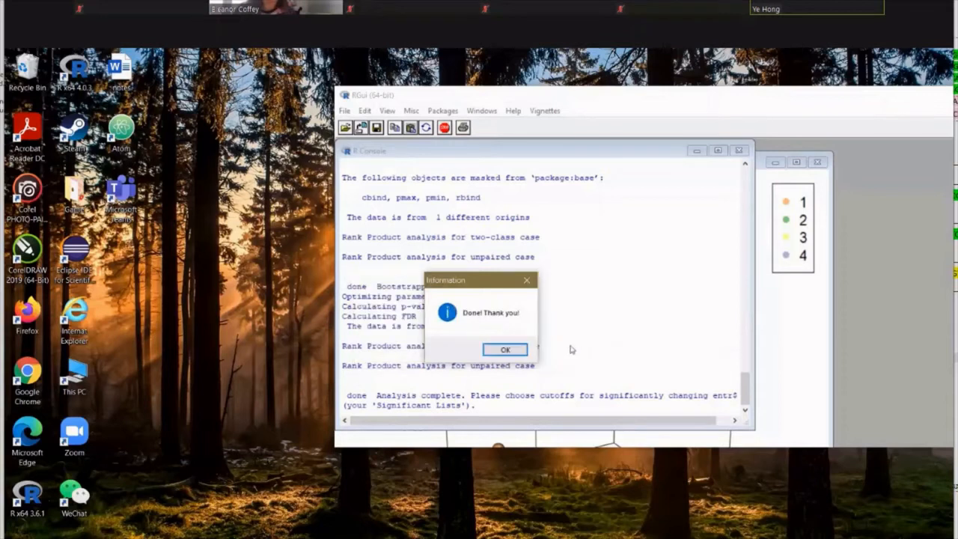
left_click(514, 351)
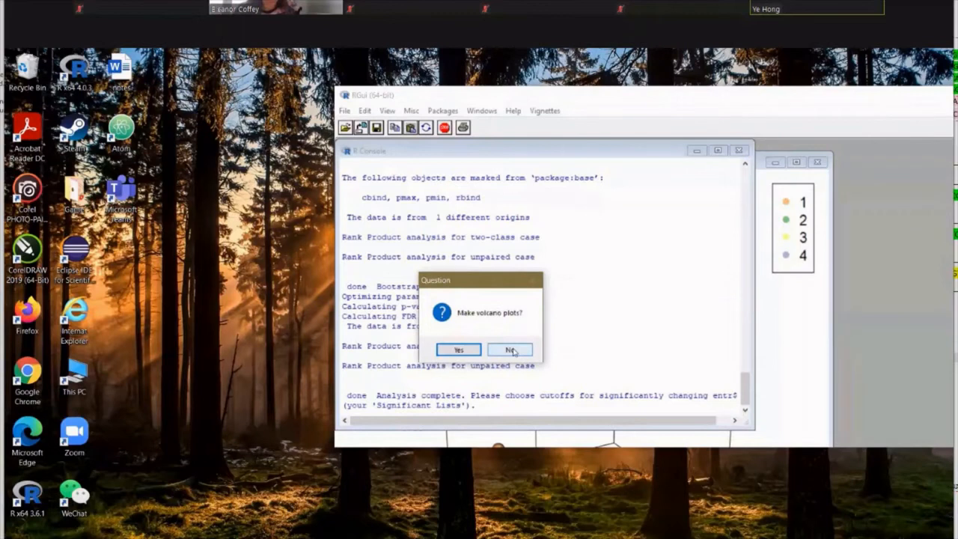
left_click(458, 350)
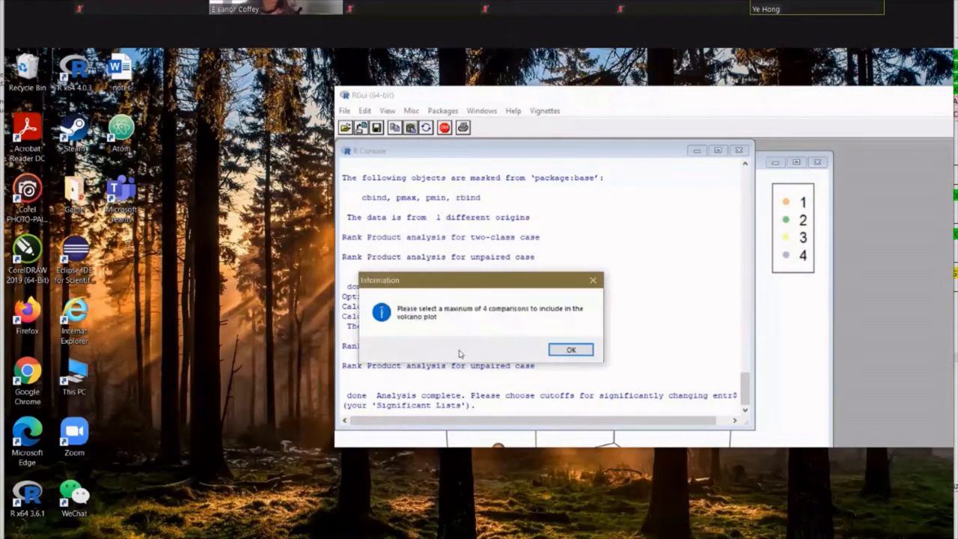
left_click(570, 350)
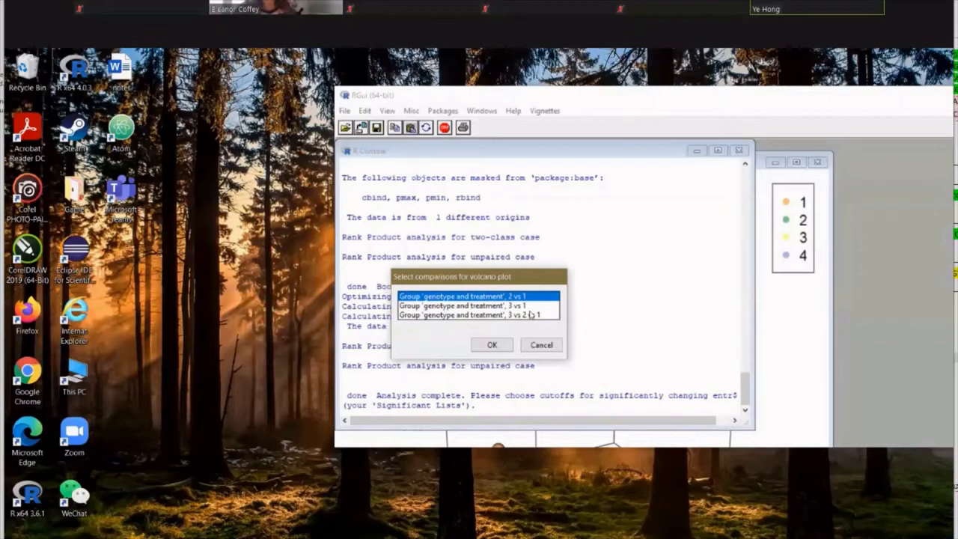
left_click(491, 306)
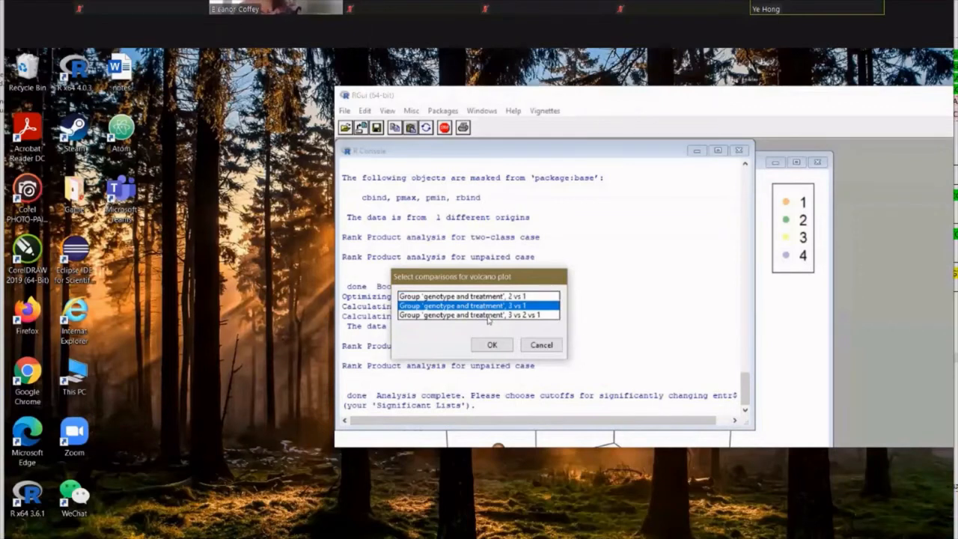
left_click(488, 315)
left_click(483, 297)
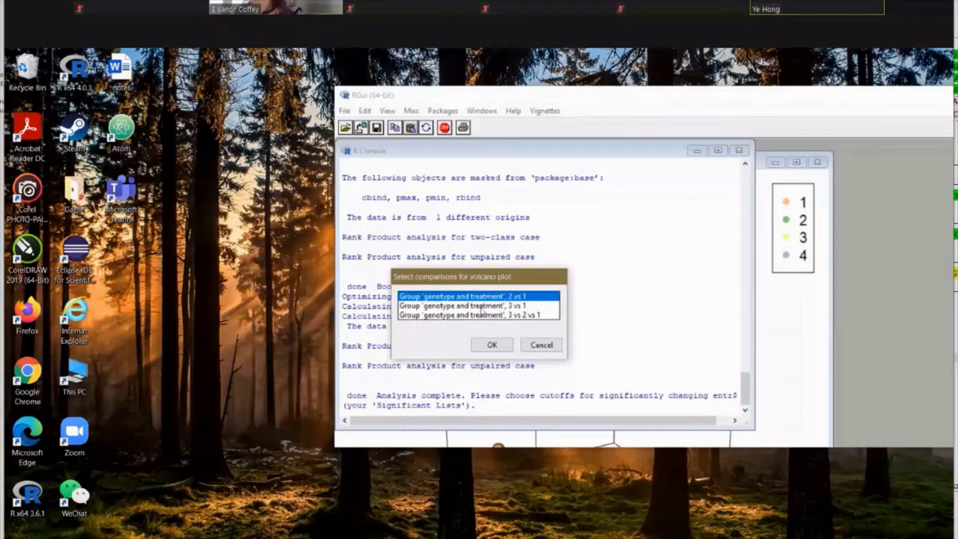
left_click(492, 345)
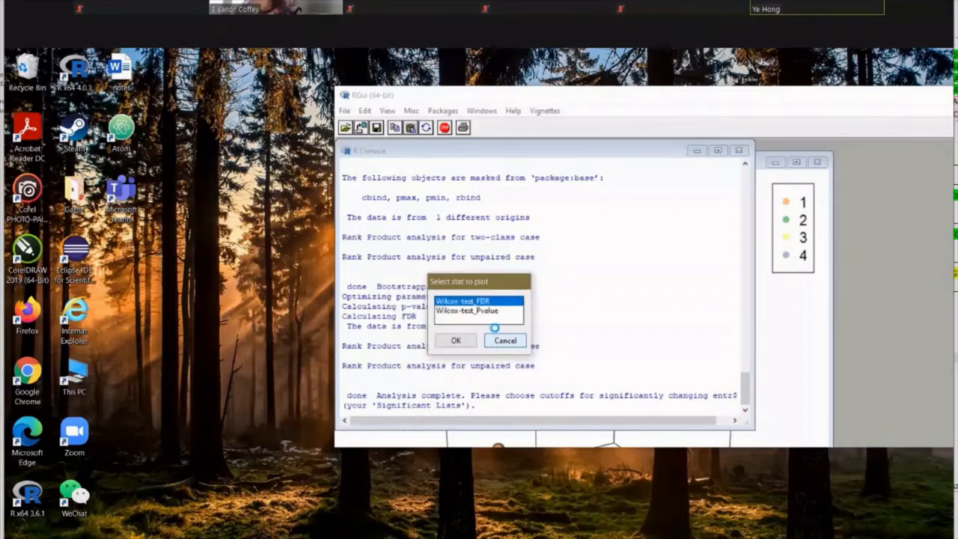
Plot Wilcox-test_Pvalue in the volcano plot with fold change and p-value cutoffs of 2 and 0.05.
left_click(454, 310)
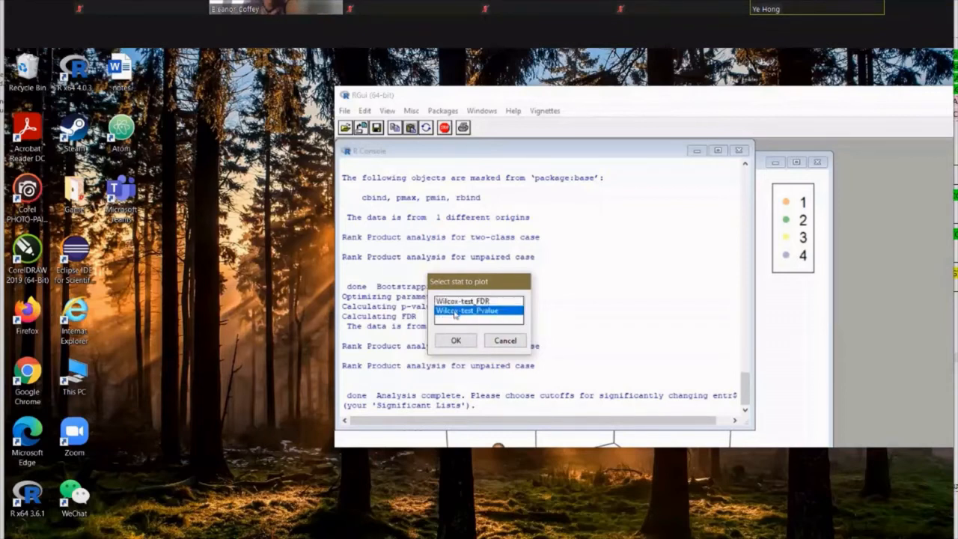
left_click(455, 341)
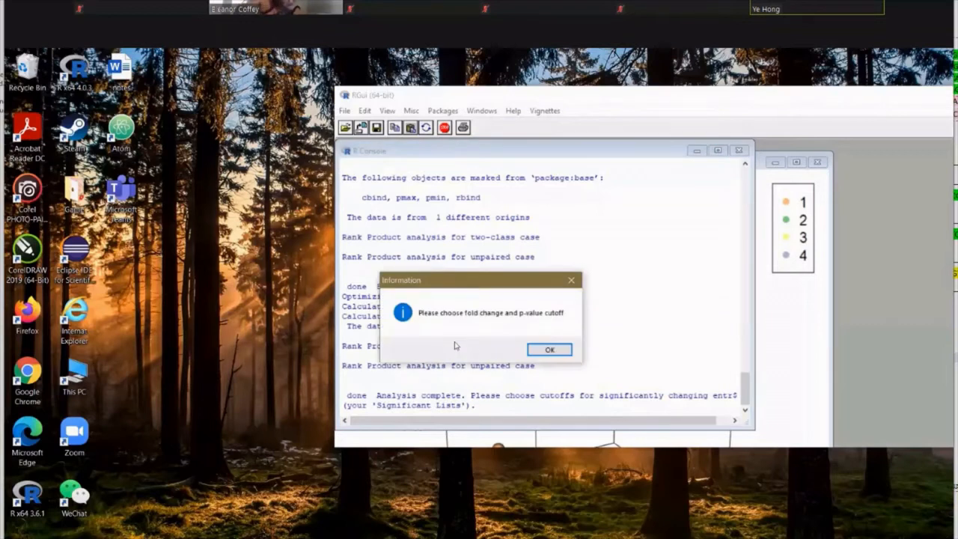
left_click(548, 352)
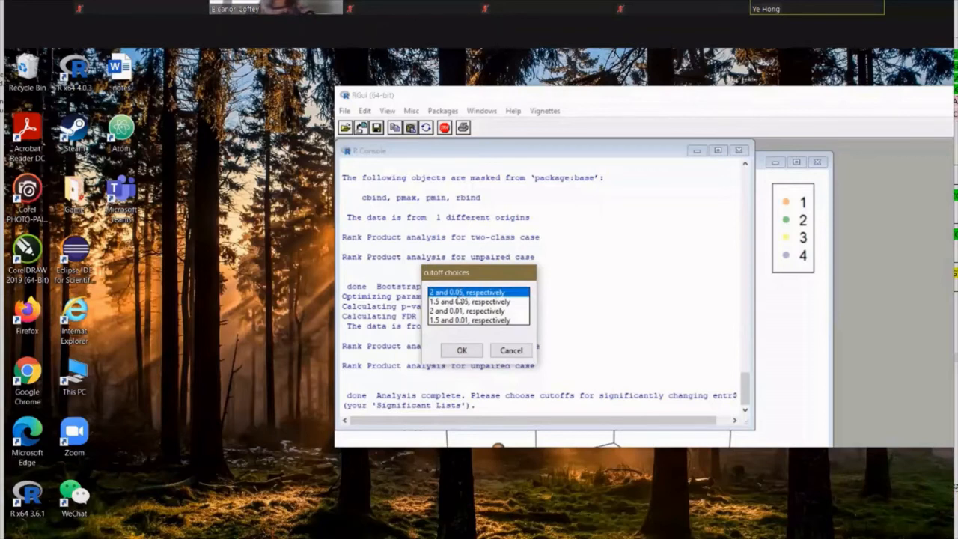
left_click(461, 352)
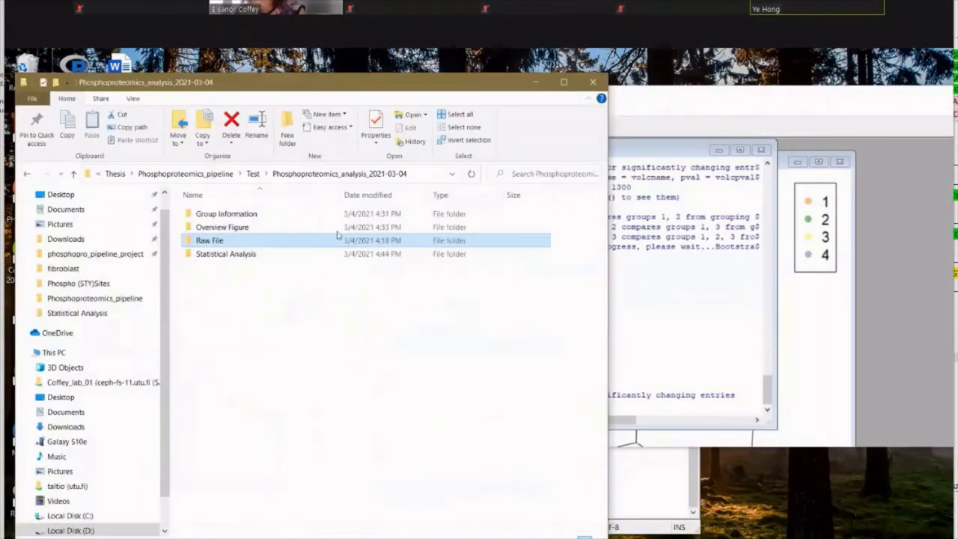
Open the Volcano_plot-1 TIFF file from the Statistical Analysis results folder to view the plot.
double_click(224, 255)
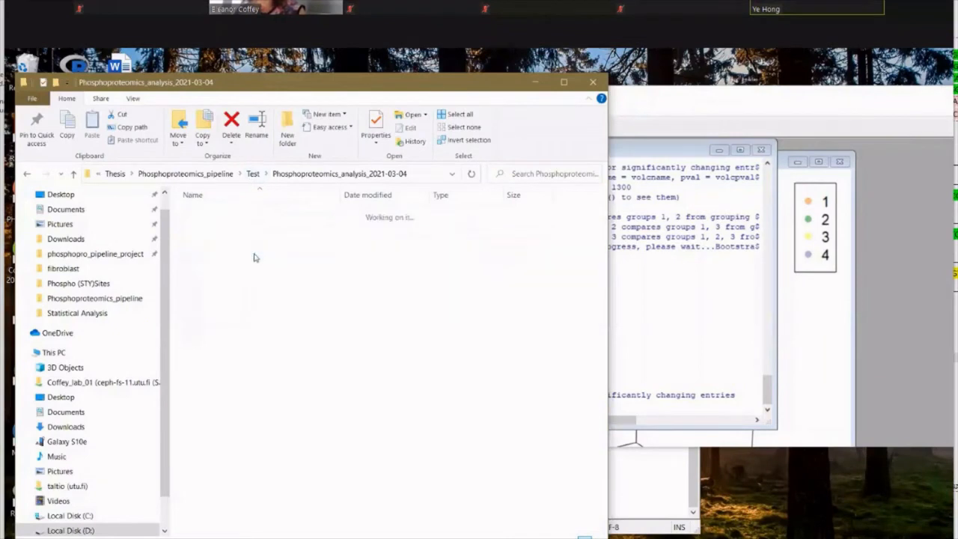
left_click(255, 268)
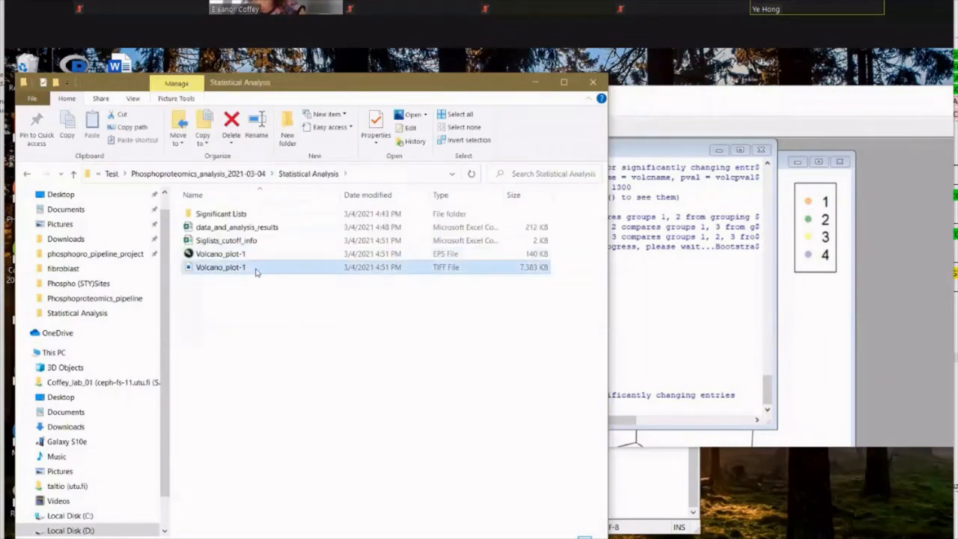
double_click(255, 269)
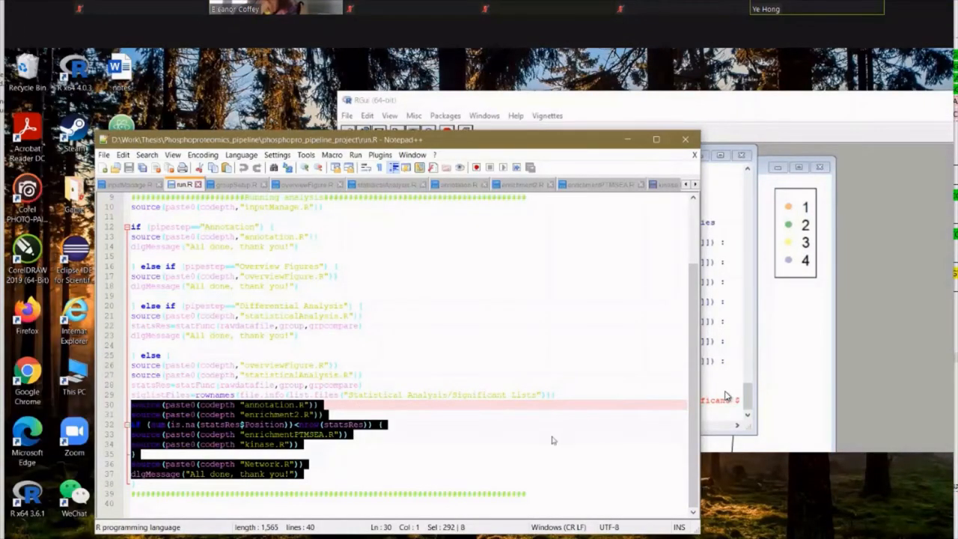
Run the selected run.R lines from annotation.R onward in R, skipping Uniprot information and fetching human homolog information.
key("F8")
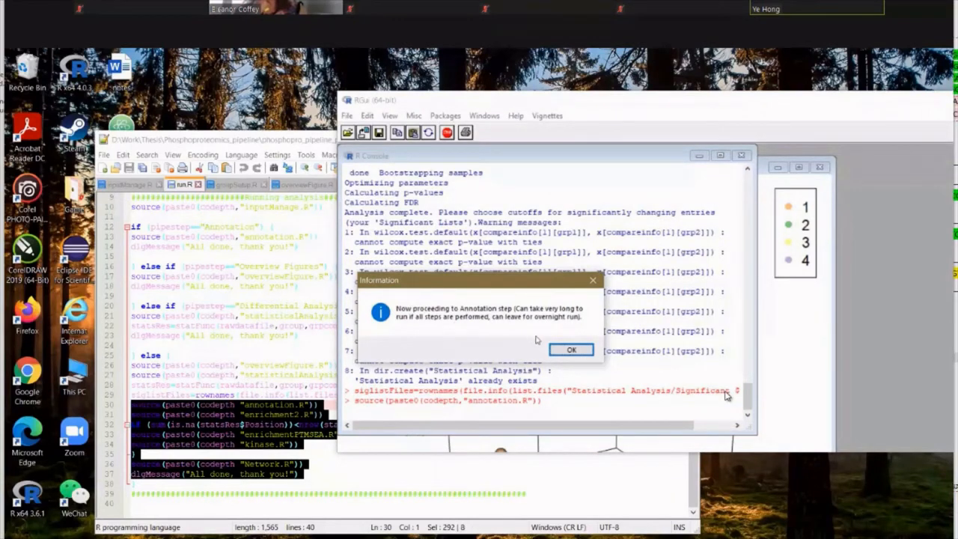
left_click(571, 351)
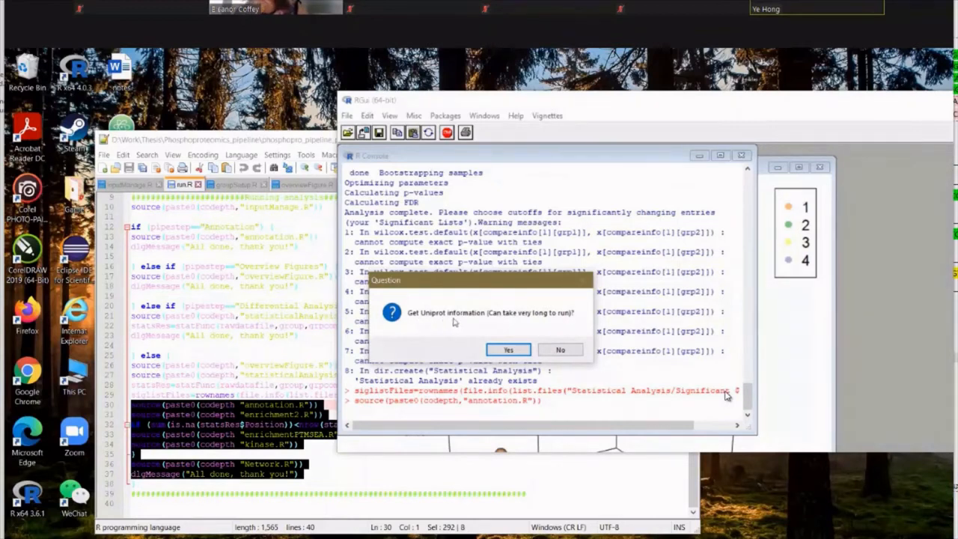
left_click(559, 351)
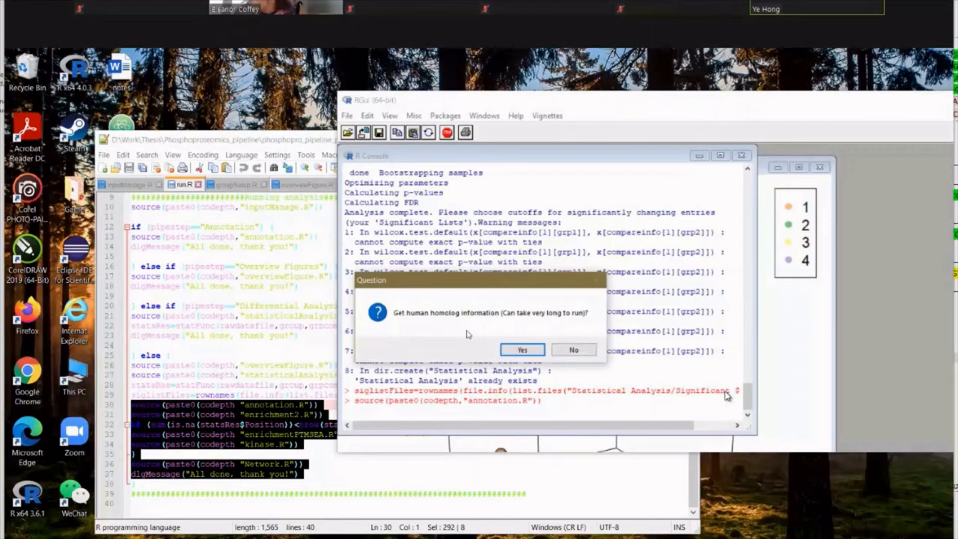
left_click(522, 350)
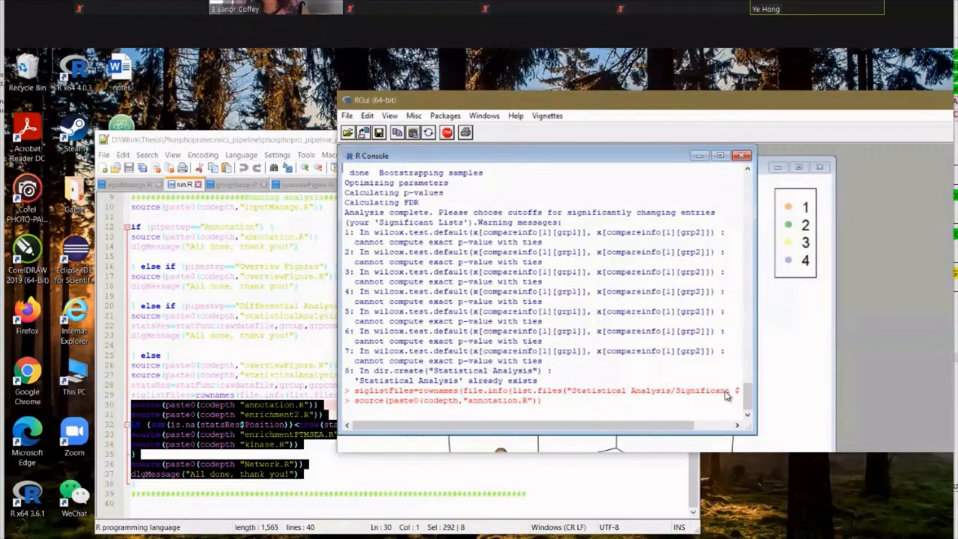
Open data_and_analysis_results from the Statistical Analysis folder in Excel, examine its columns and rows, and close it.
mouse_move(251, 529)
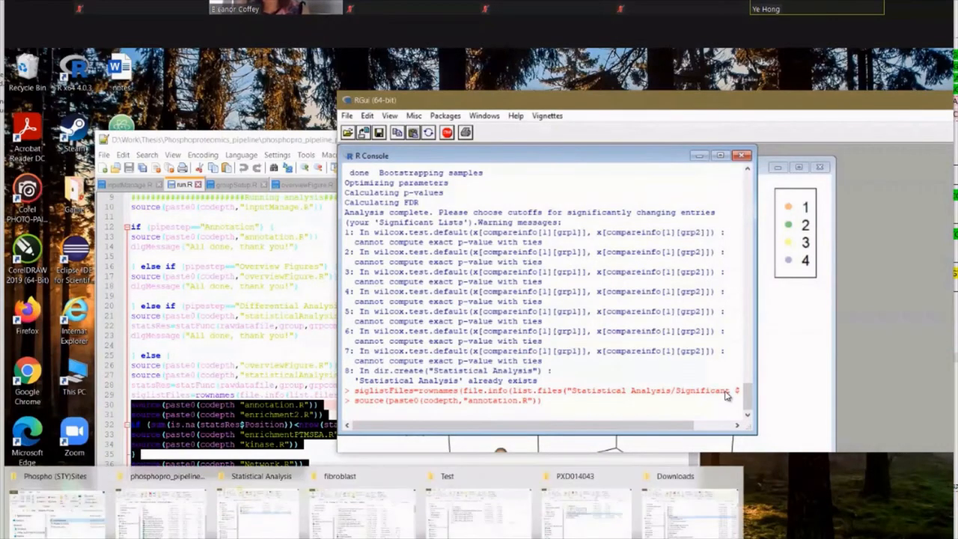
left_click(253, 527)
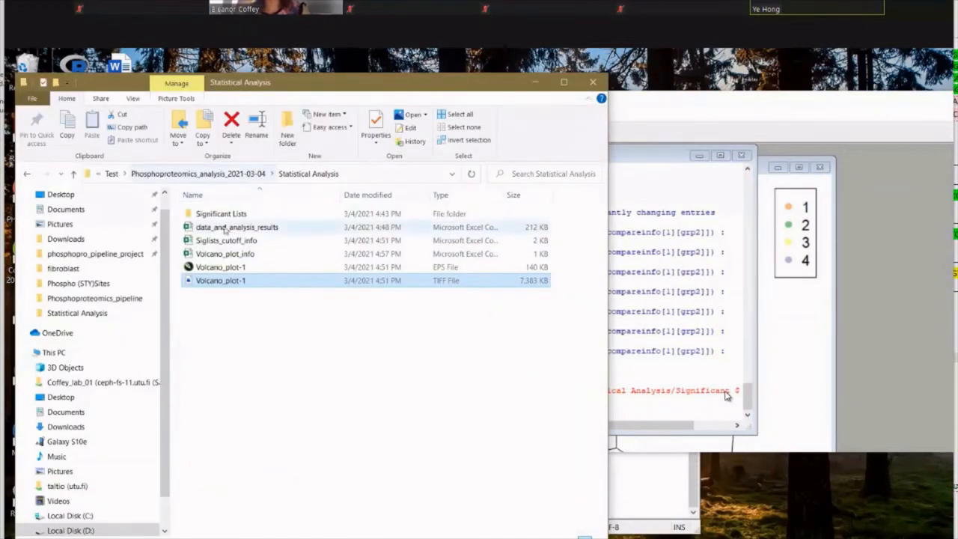
left_click(257, 229)
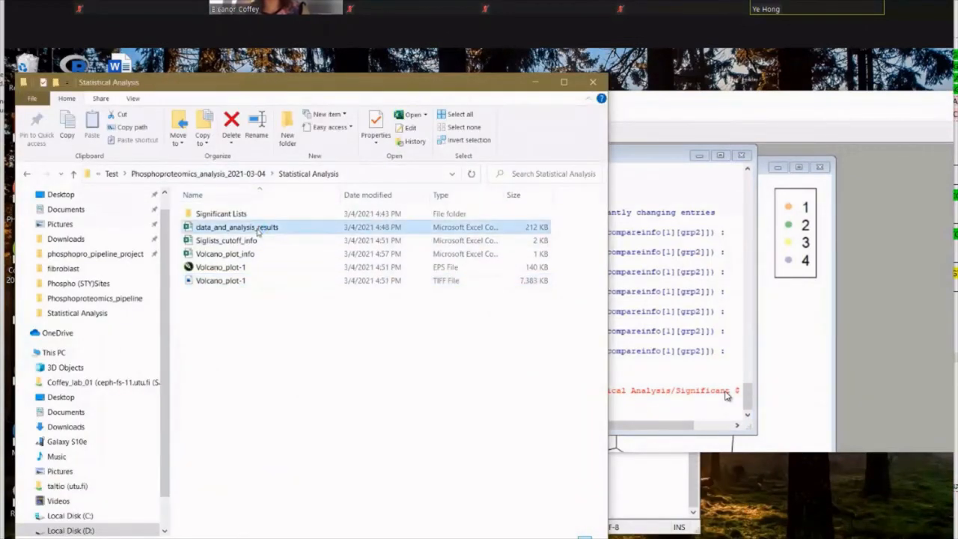
double_click(258, 229)
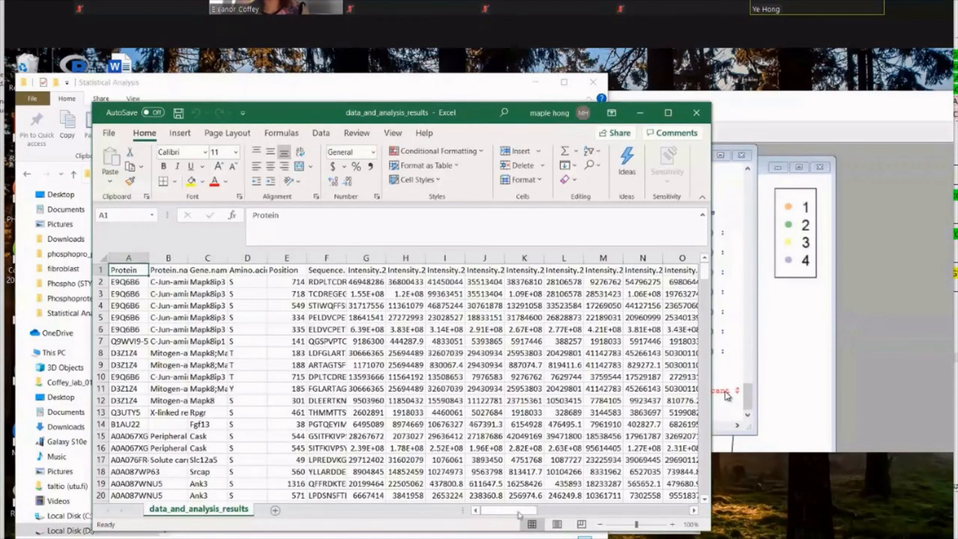
left_click_drag(519, 514, 674, 510)
left_click_drag(709, 455, 663, 322)
left_click_drag(648, 511, 482, 515)
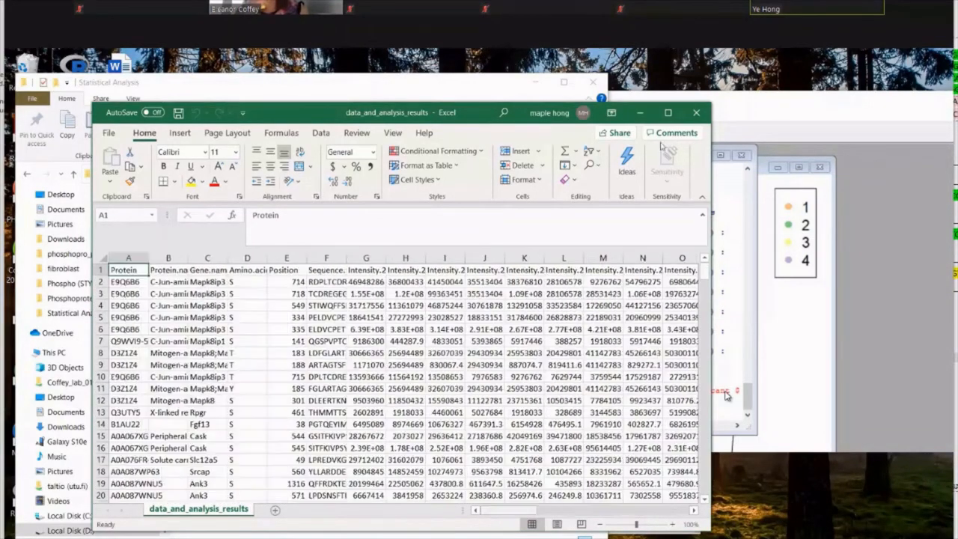
left_click(696, 113)
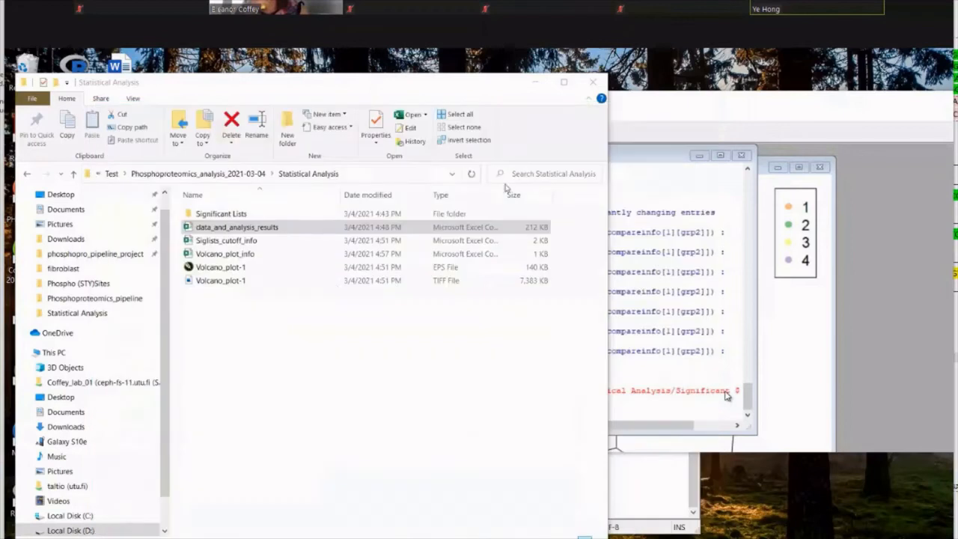
Open Comparison1_cutoff1_sigEntries from the Significant Lists folder, examine its FoldChange and ROTS_Pvalue columns, and close the file.
double_click(302, 214)
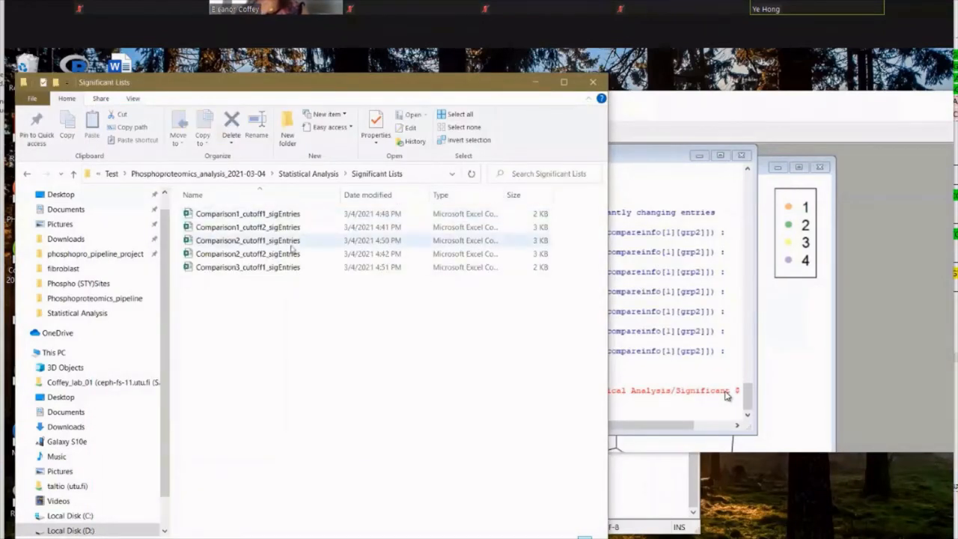
left_click(317, 214)
double_click(316, 214)
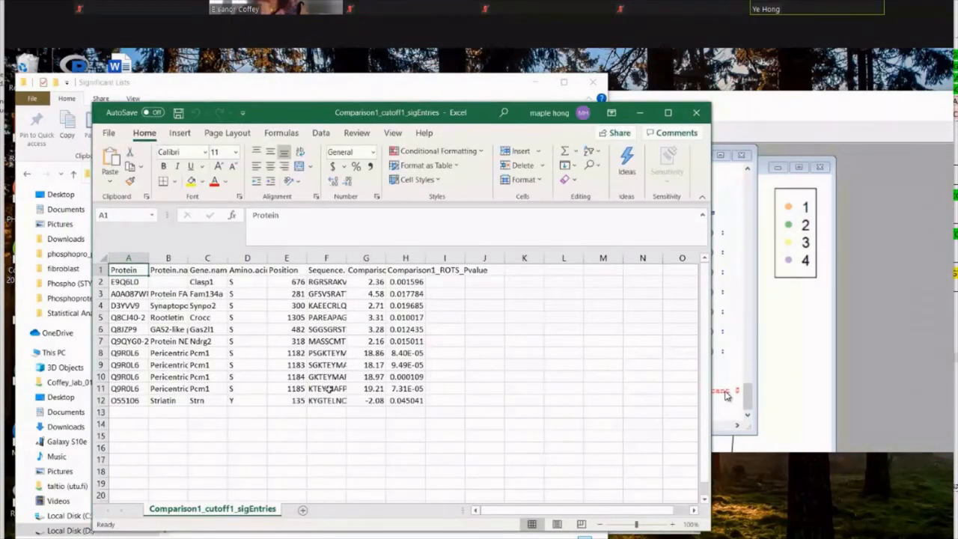
left_click(370, 272)
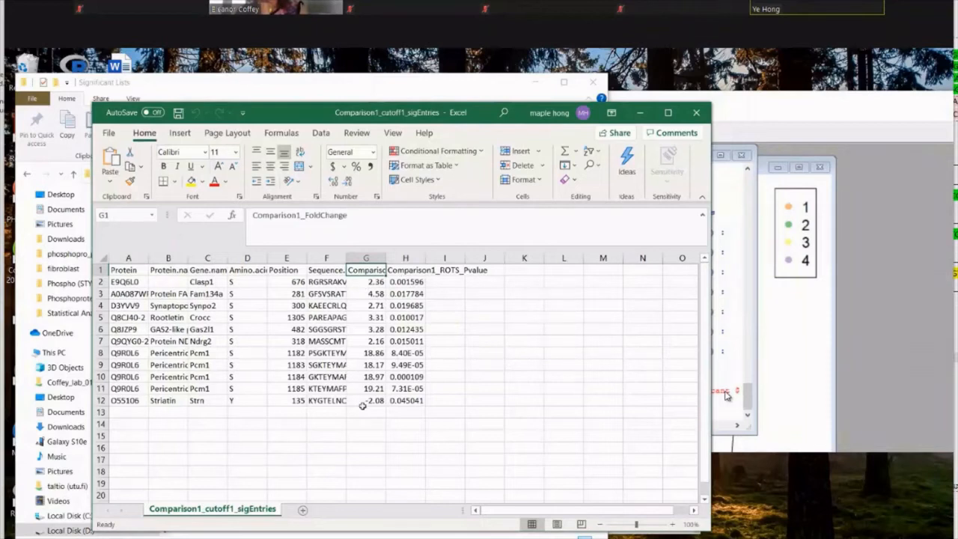
left_click(416, 271)
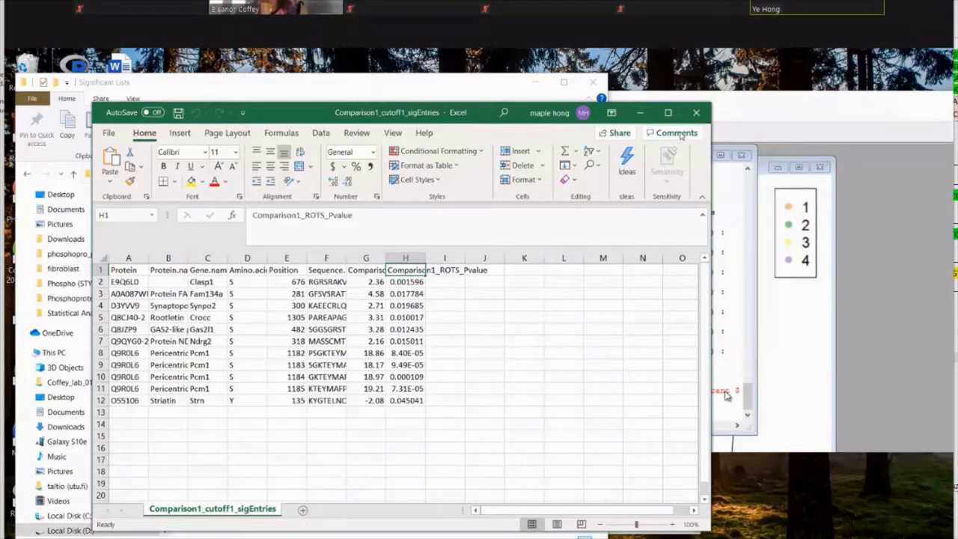
left_click(697, 114)
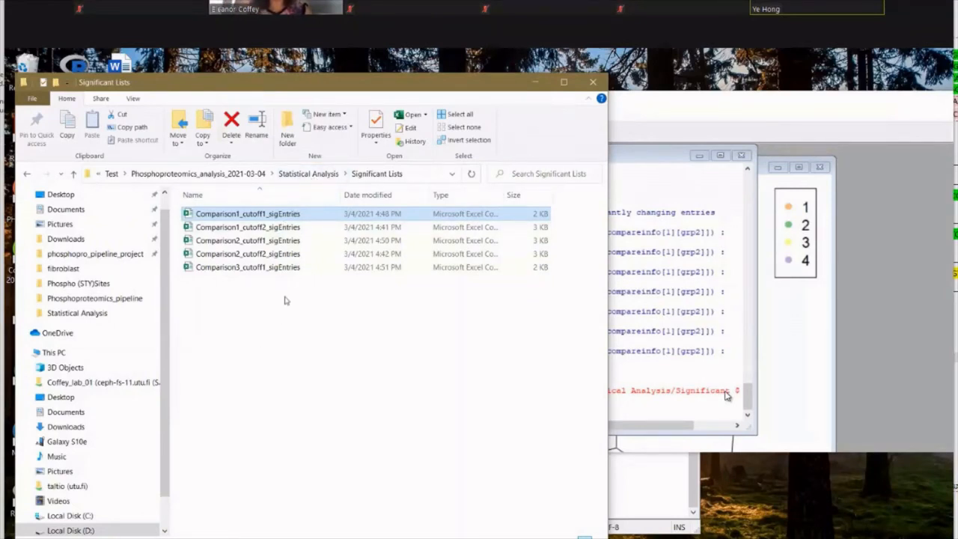
Review the comparison and cutoff result files listed in the Significant Lists folder.
left_click(282, 267)
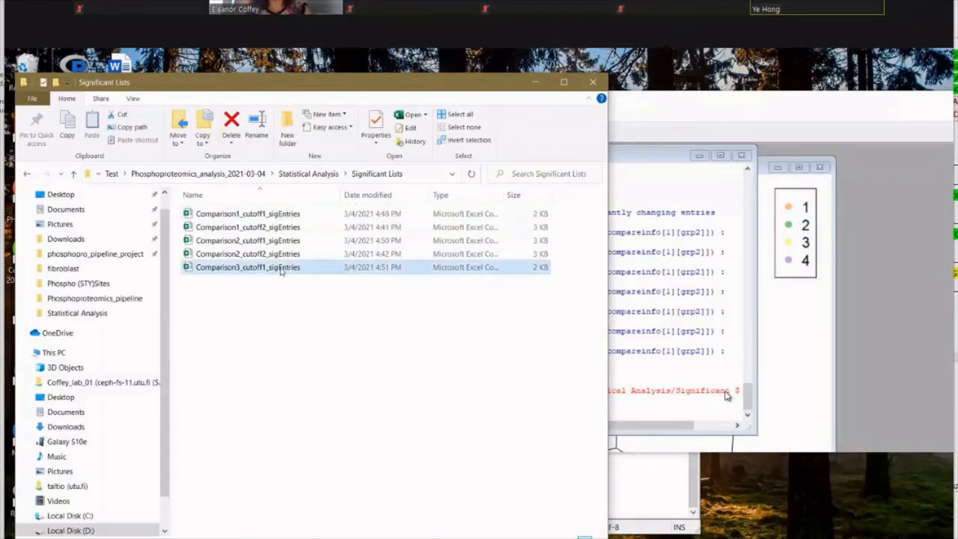
left_click(278, 254)
left_click(271, 241)
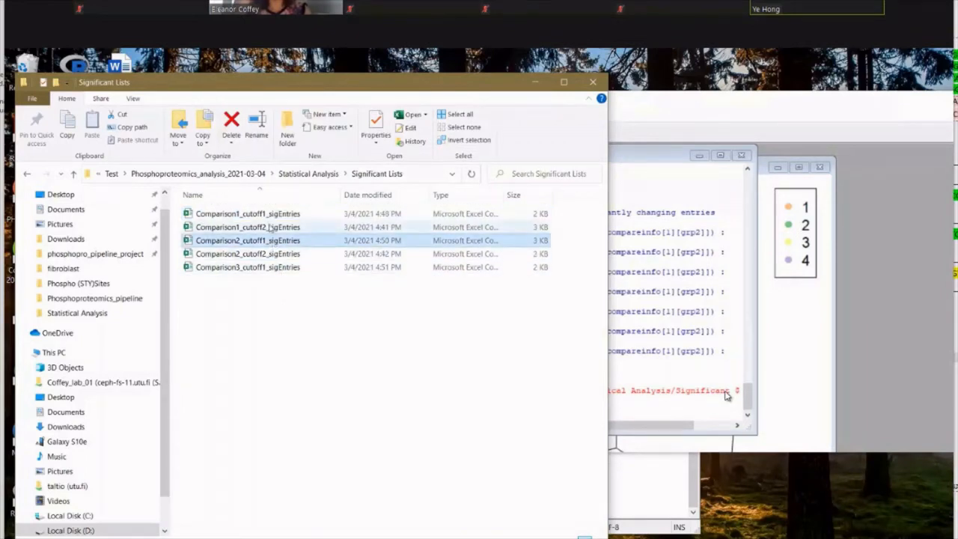
left_click(270, 227)
left_click(268, 214)
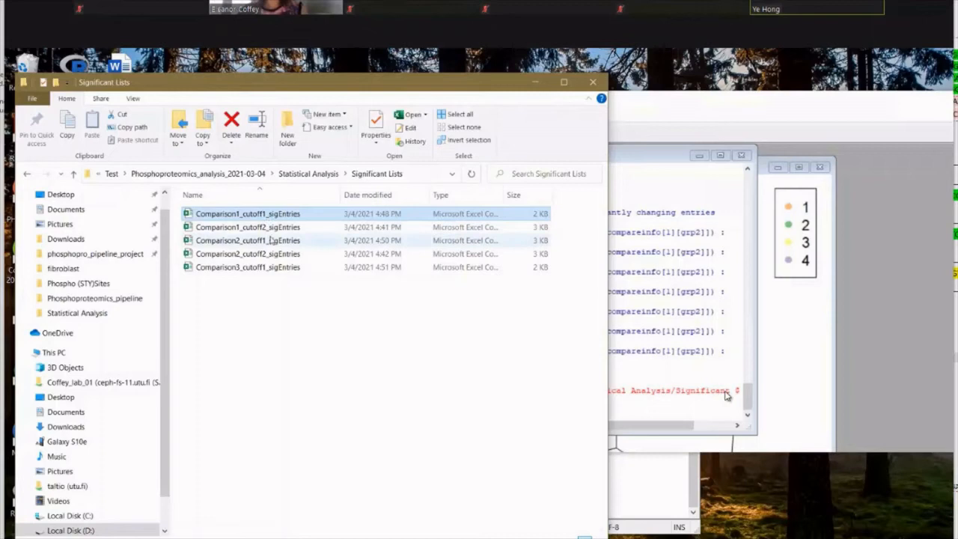
left_click(274, 226)
left_click(279, 241)
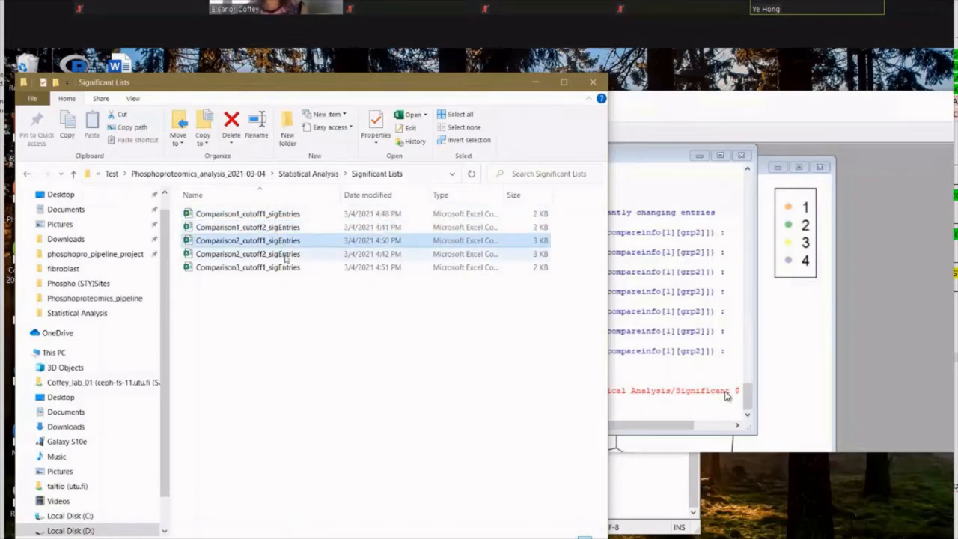
left_click(286, 254)
left_click(290, 268)
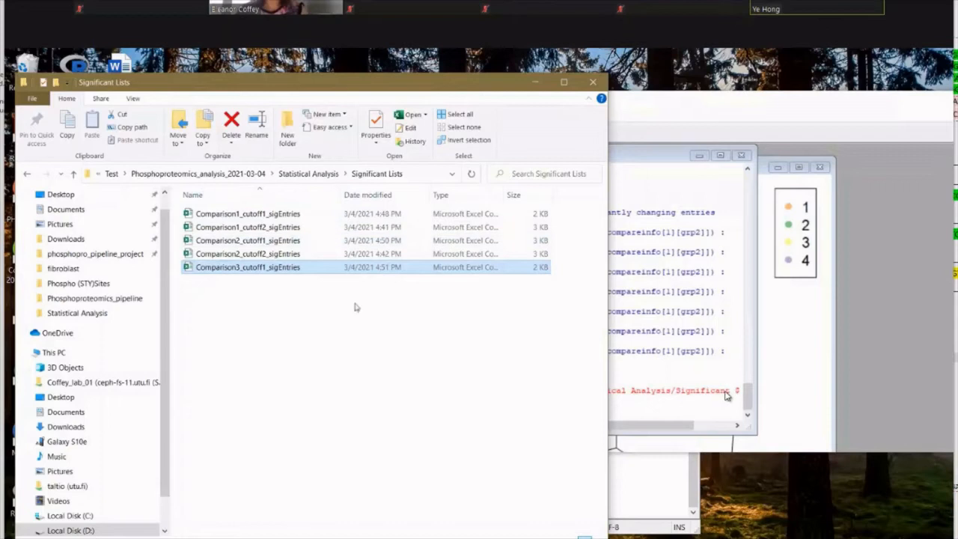
Go to the Annotation folder of Phosphoproteomics_analysis_2021-03-04 and open human_homolog_information in Excel.
left_click(314, 174)
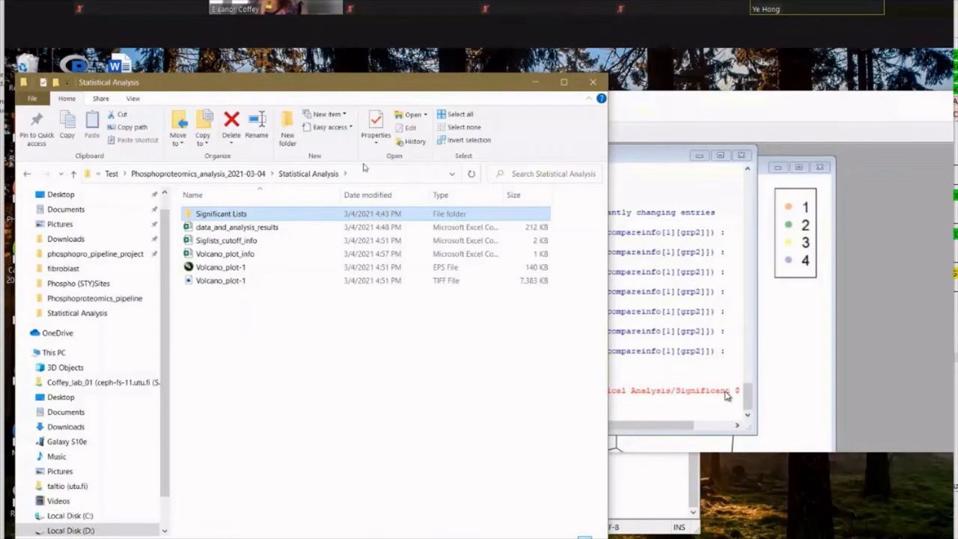
left_click(254, 219)
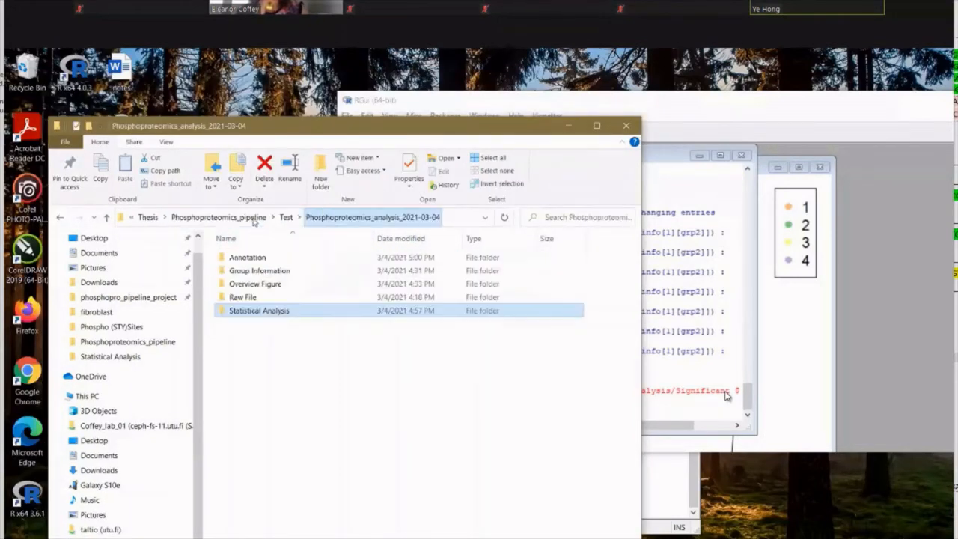
double_click(282, 258)
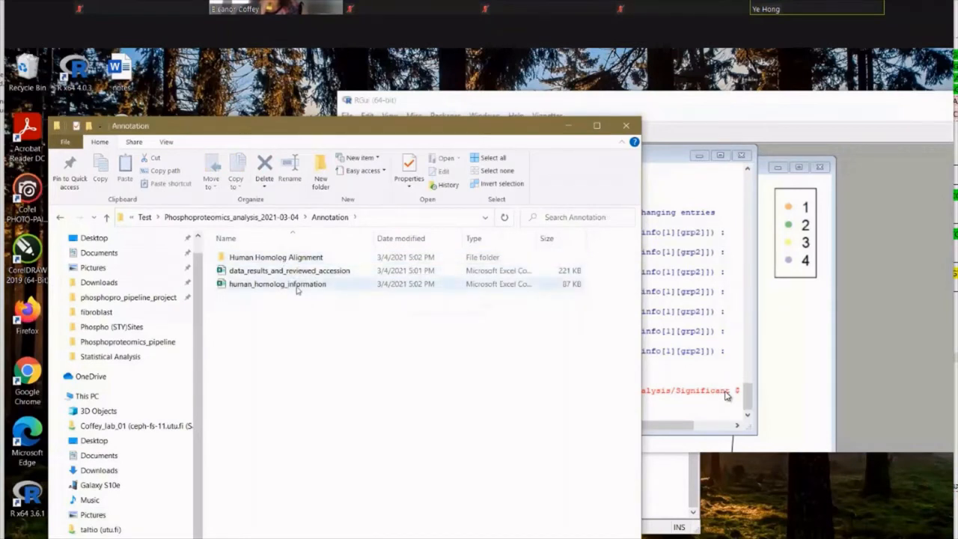
double_click(297, 288)
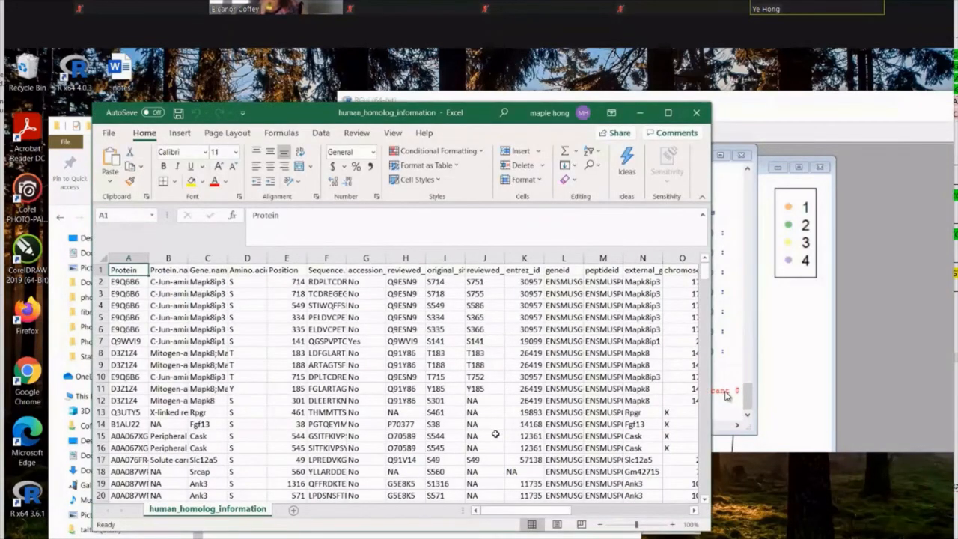
Examine the original data and annotation columns from Protein through entrez_id to chromosome, start_position and end_position.
left_click_drag(128, 257, 519, 270)
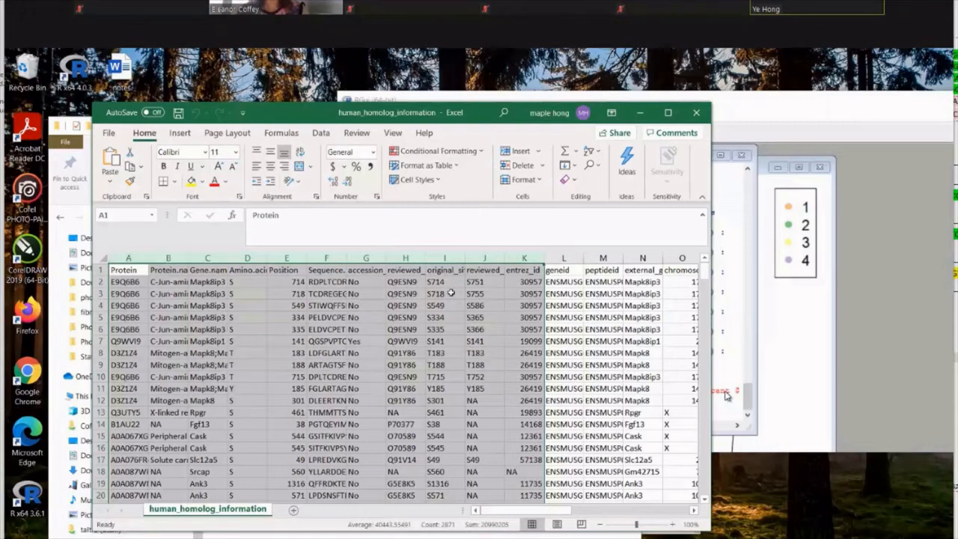
left_click(483, 273)
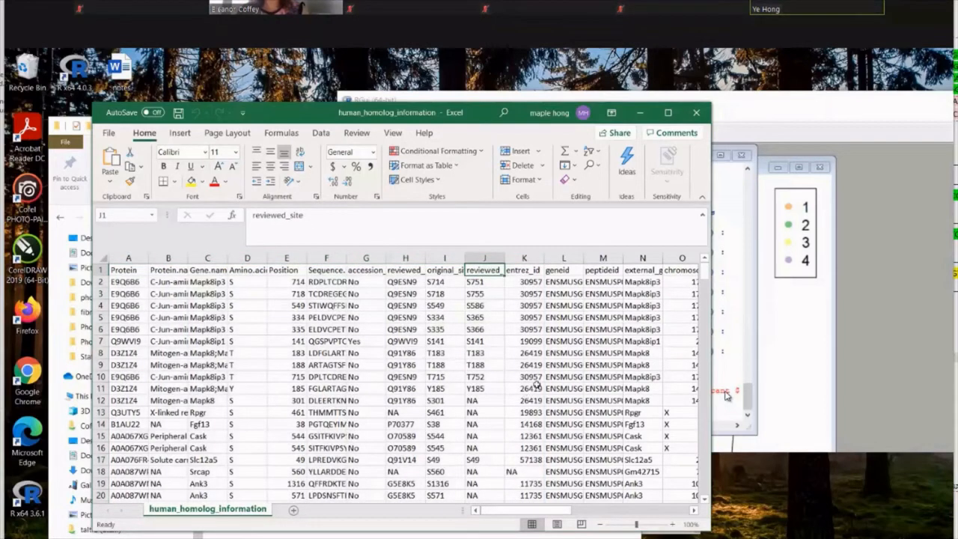
left_click(519, 269)
left_click_drag(561, 512, 612, 515)
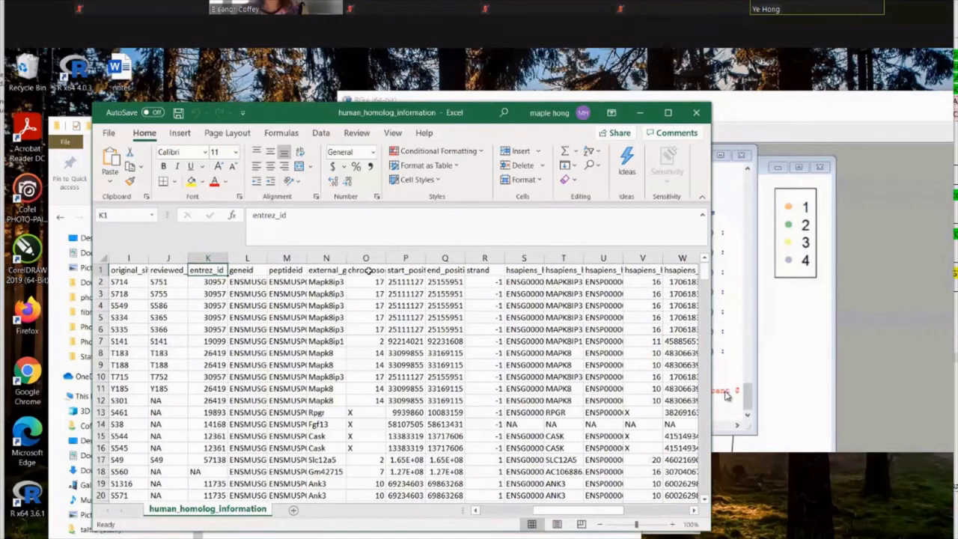
left_click(367, 270)
left_click(408, 270)
left_click(445, 273)
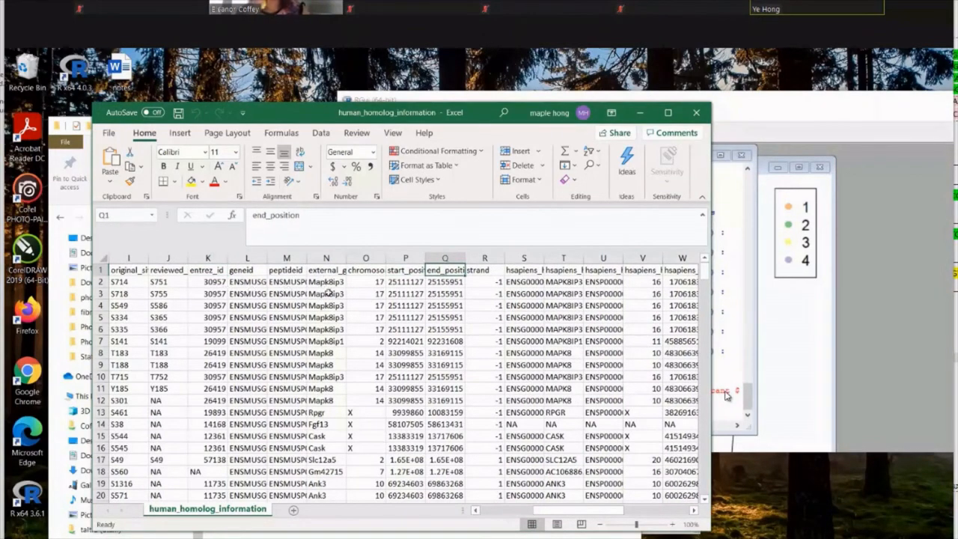
Examine the human homolog gene columns, starting with the hsapiens_homolog_ensembl_gene header and its first-row entries.
scroll(328, 293, "right", 4)
left_click(212, 271)
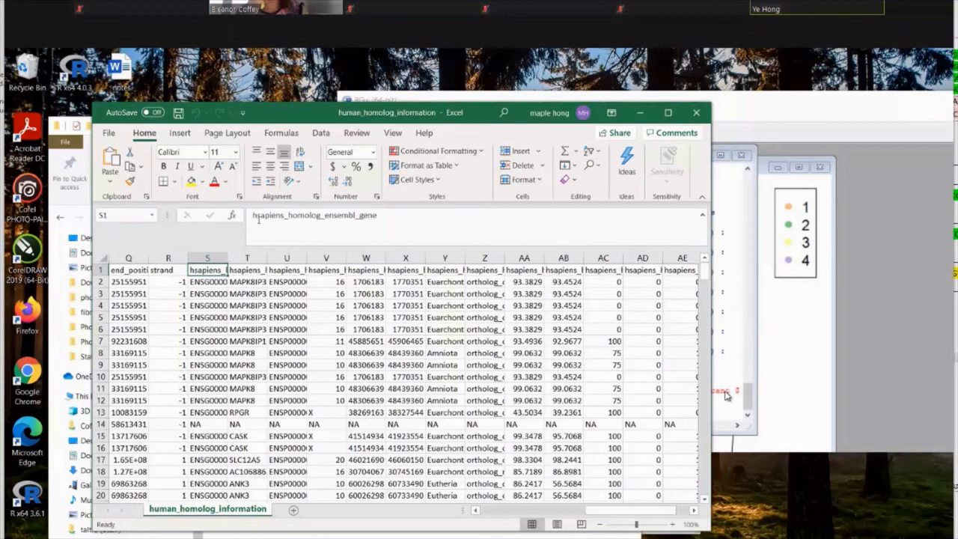
left_click_drag(254, 215, 368, 222)
left_click(319, 339)
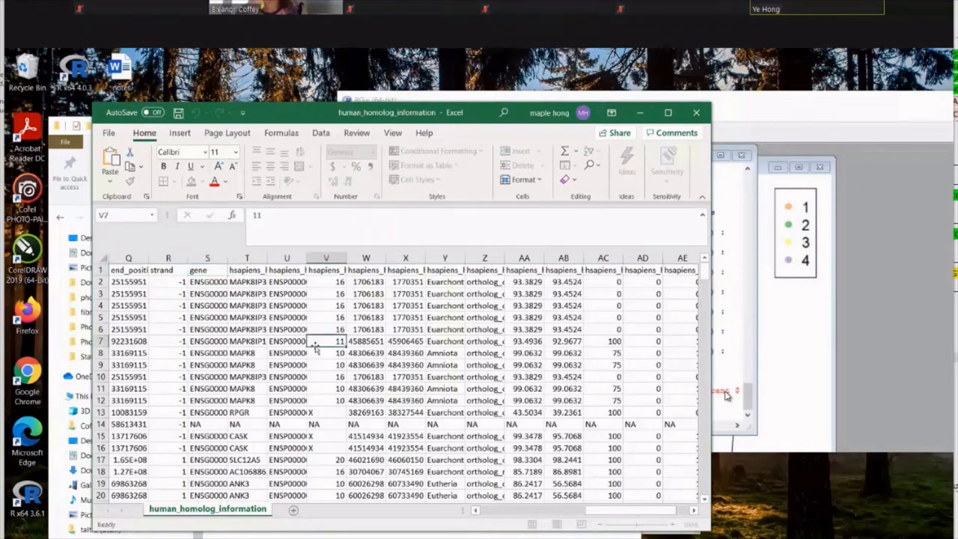
left_click(210, 283)
left_click(242, 284)
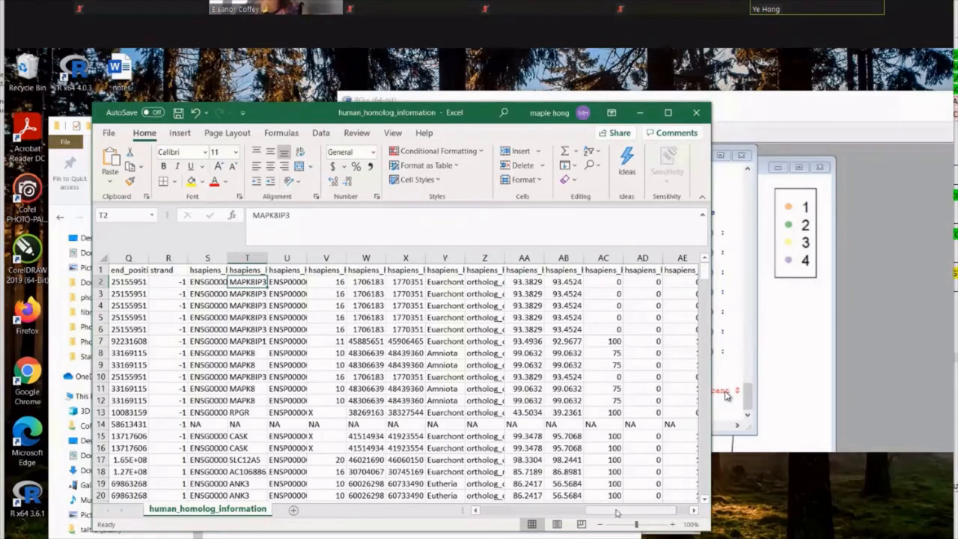
Examine the hsapiens_homolog_perc_id column, comparing the percentage identity in row 2 with that in row 13.
left_click_drag(618, 515, 635, 515)
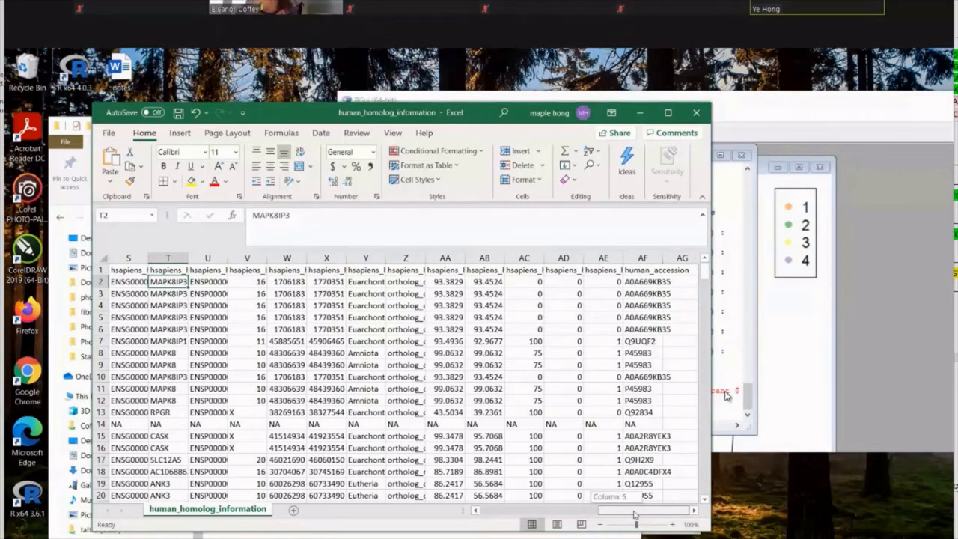
left_click(433, 283)
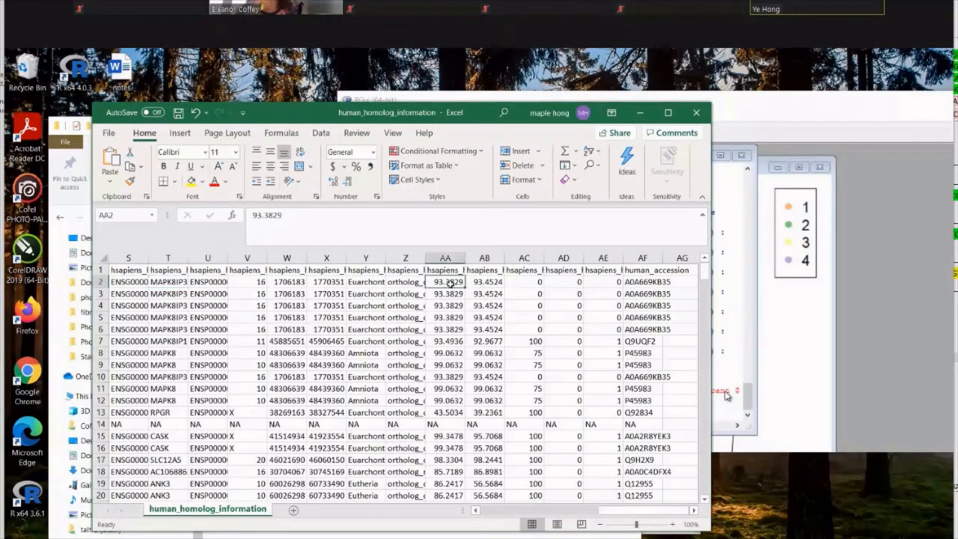
left_click(442, 272)
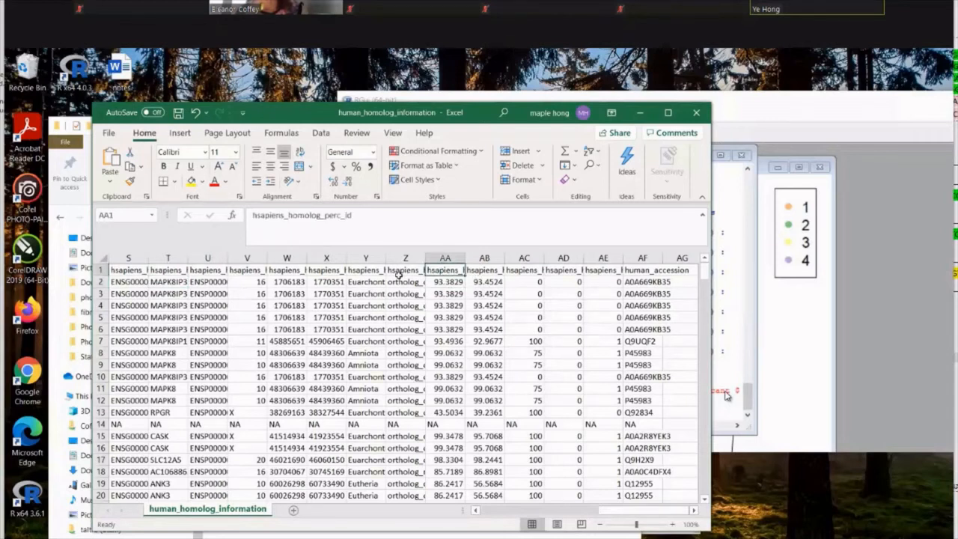
left_click(448, 282)
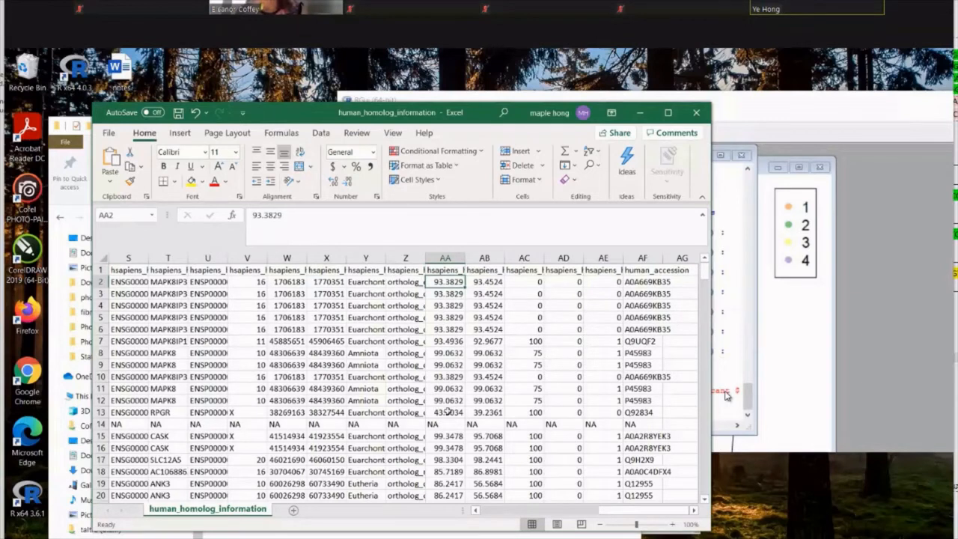
left_click(446, 414)
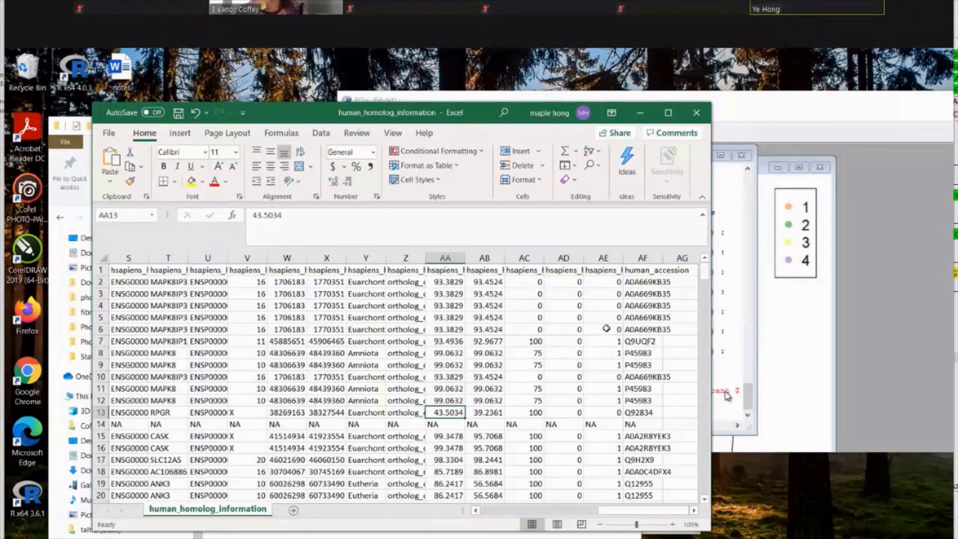
Look through the human_accession column and the remaining rows, and close human_homolog_information without saving changes.
mouse_move(708, 273)
left_mouse_down()
mouse_move(694, 428)
mouse_move(706, 448)
mouse_move(703, 269)
left_mouse_up()
left_click(636, 271)
left_click_drag(636, 292, 642, 486)
left_click_drag(707, 290, 705, 442)
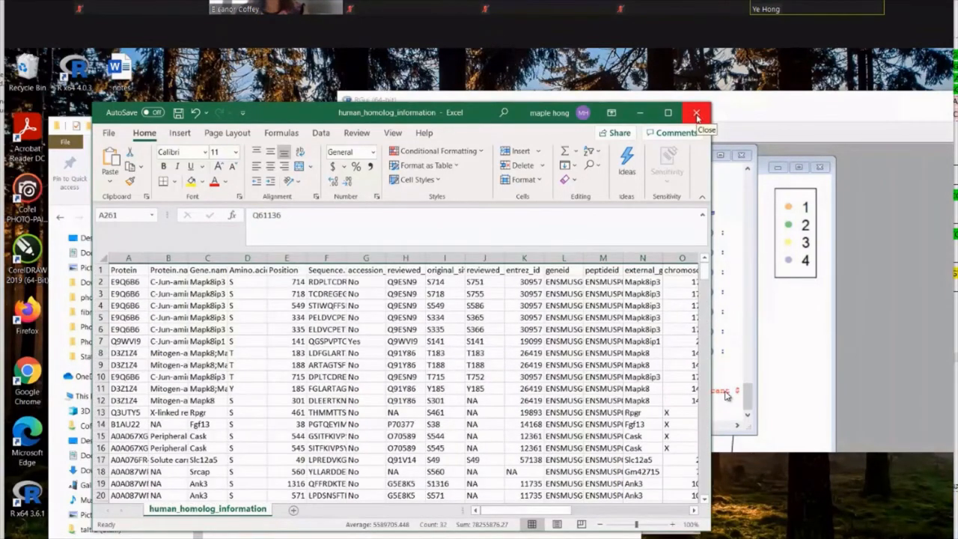
left_click(696, 113)
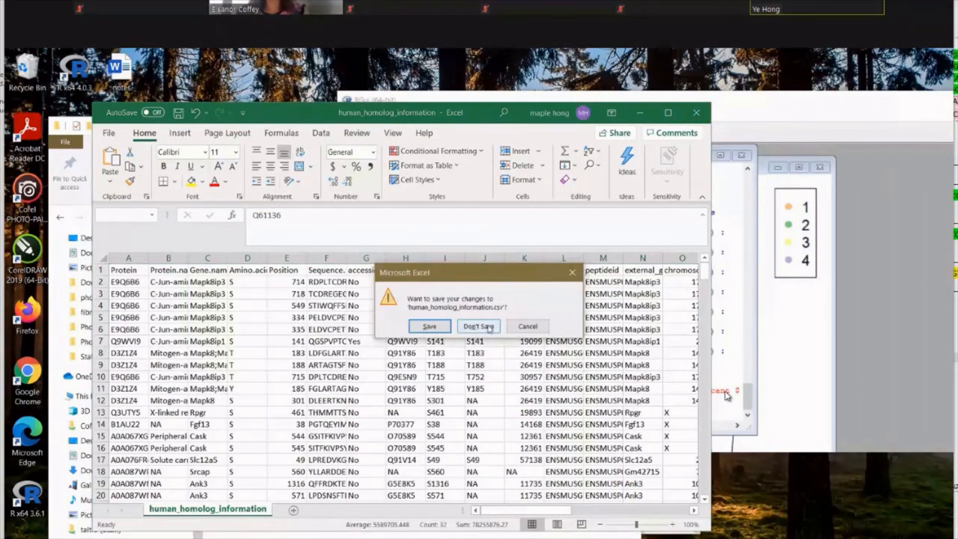
left_click(478, 325)
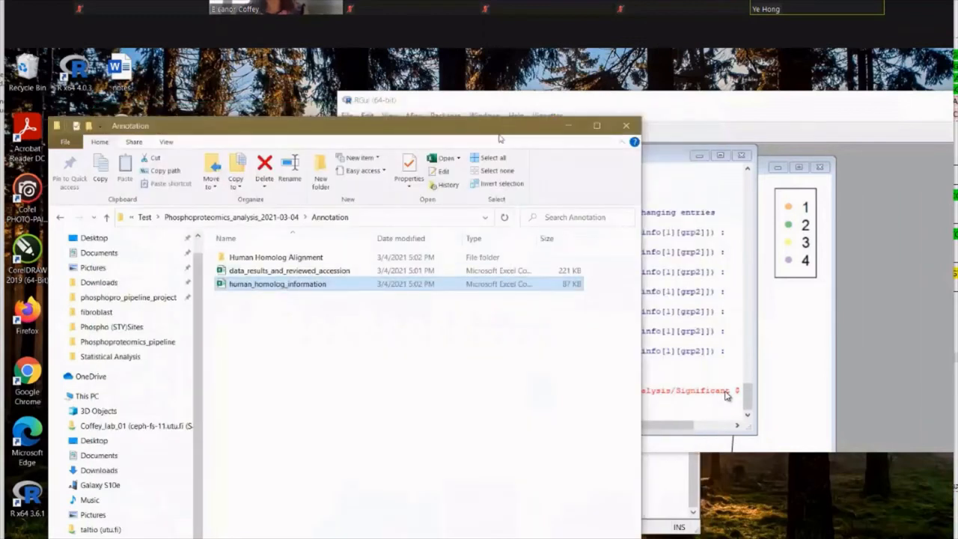
Open the Protein Sequence folder inside Human Homolog Alignment and browse its list of alignment text files.
left_click_drag(501, 139, 532, 193)
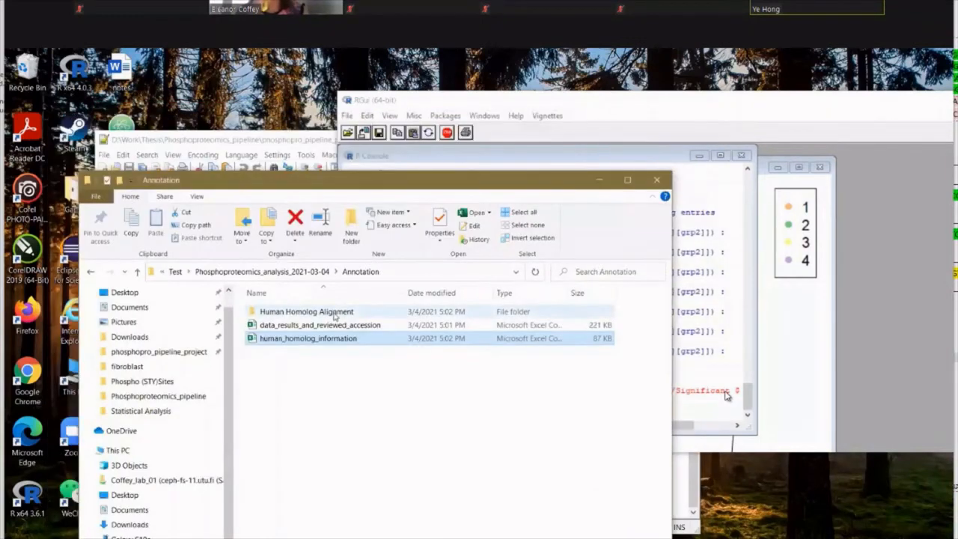
double_click(335, 312)
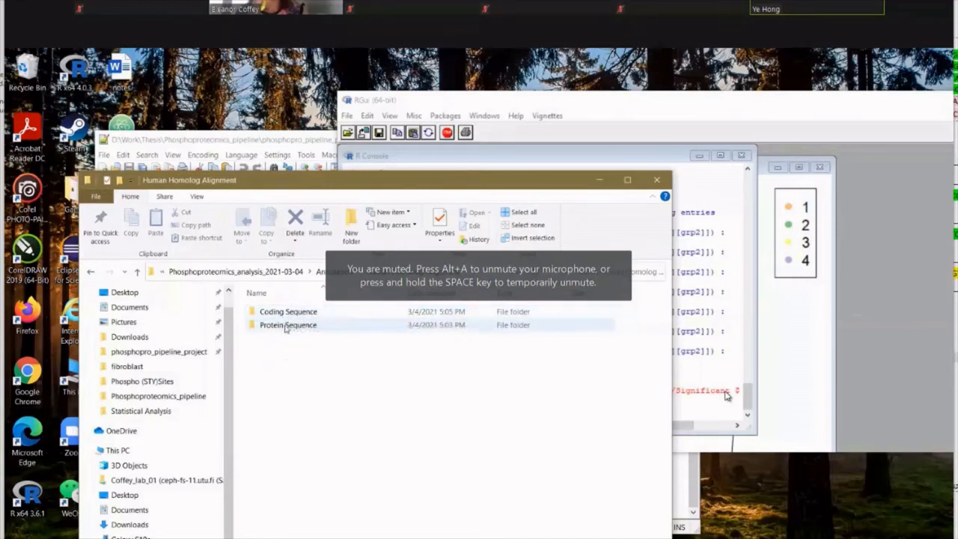
double_click(287, 330)
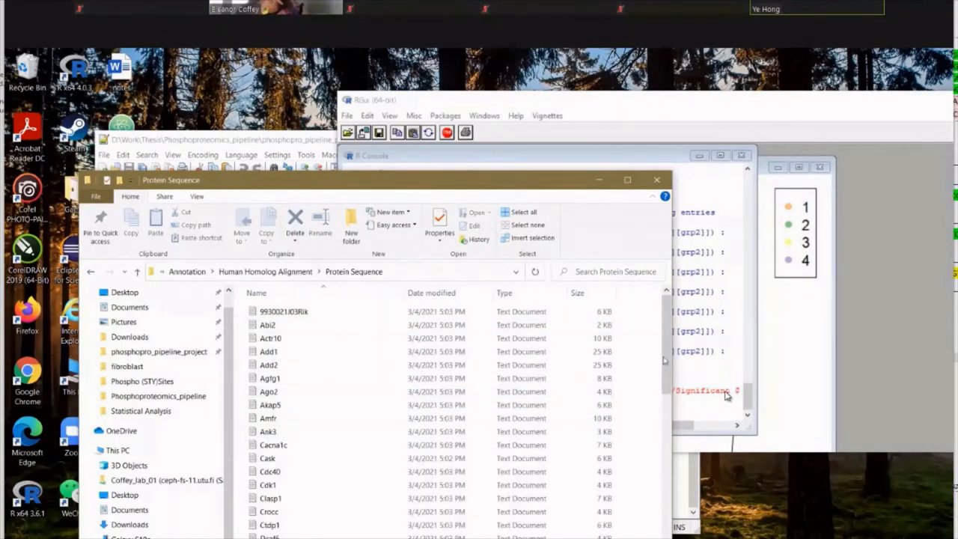
left_click(663, 433)
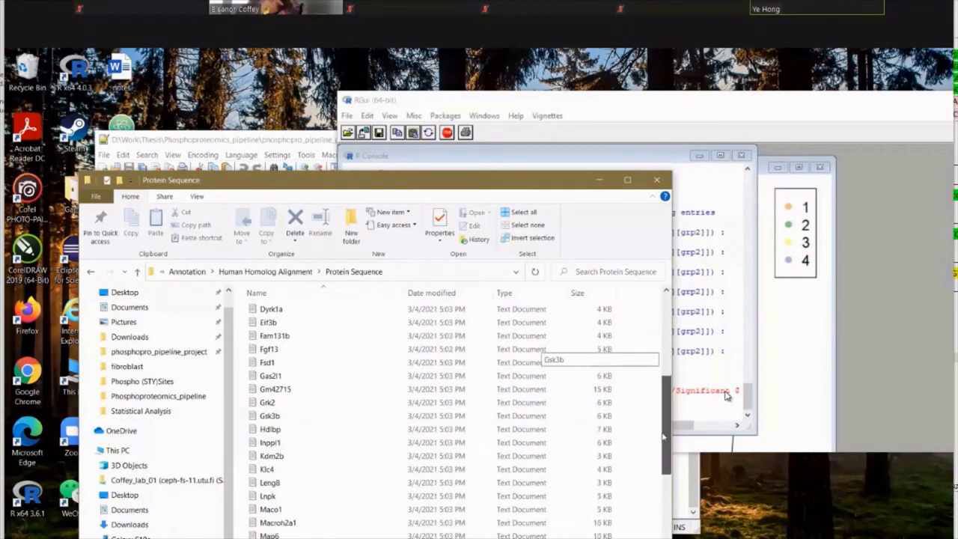
left_click(664, 484)
left_click_drag(662, 534, 662, 538)
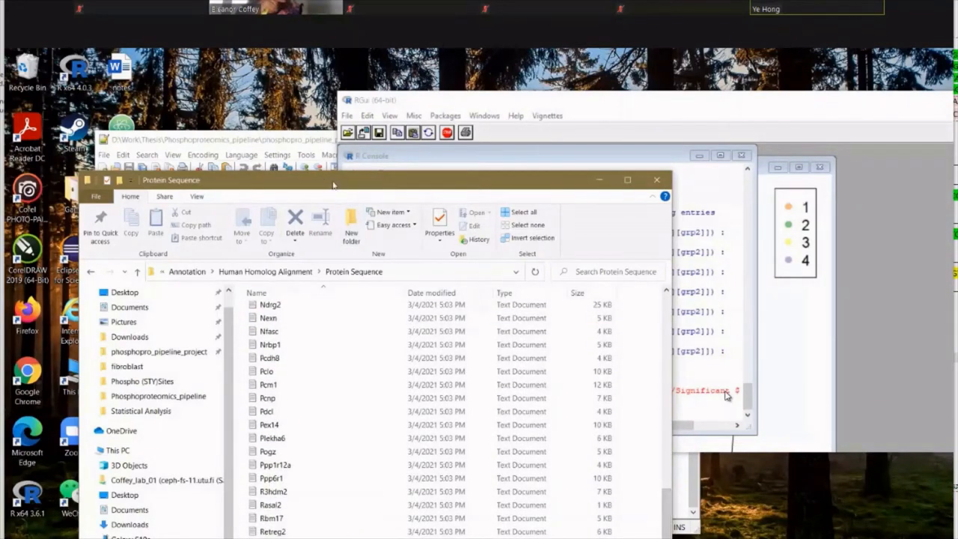
left_click_drag(360, 181, 332, 79)
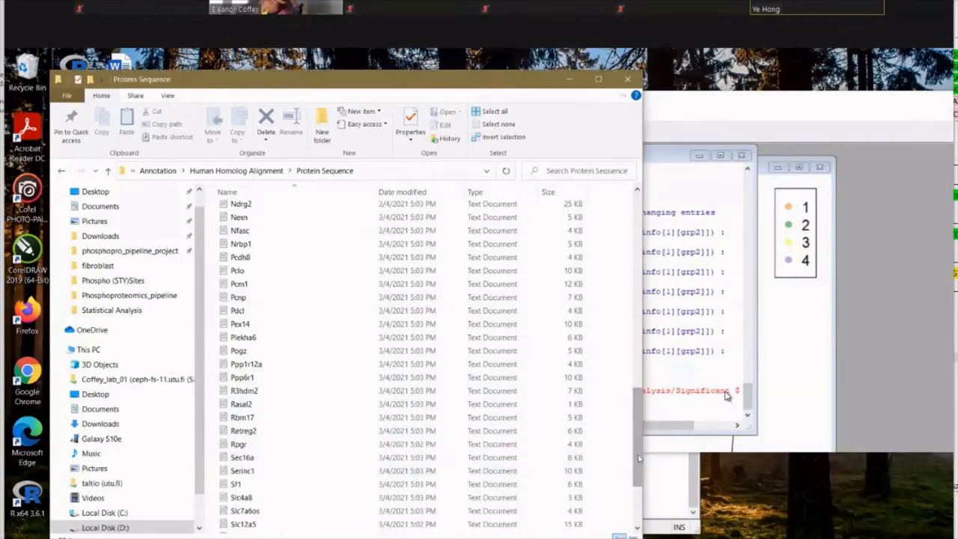
scroll(637, 486, "down", 3)
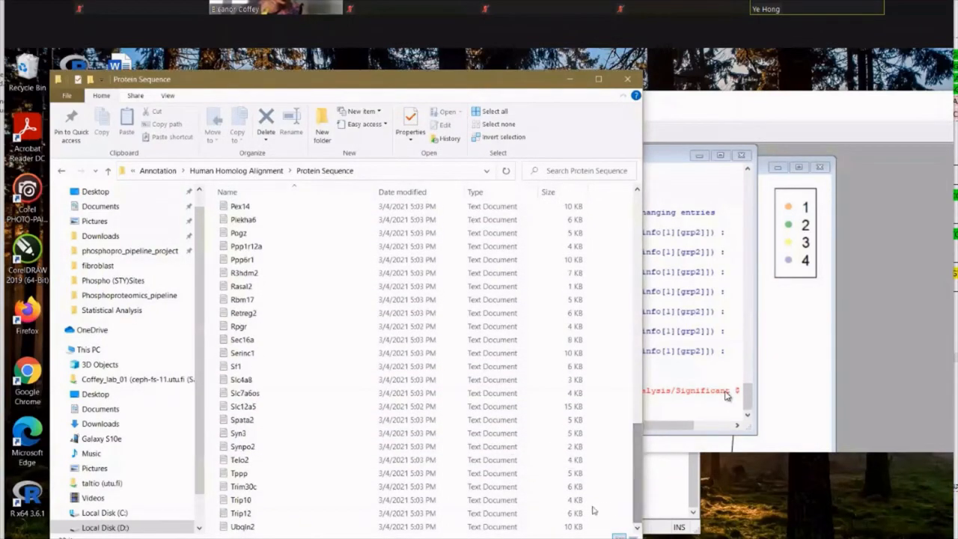
Open the Syn3 alignment file in Notepad and examine the aligned P1 and S1 protein sequences.
left_click(420, 434)
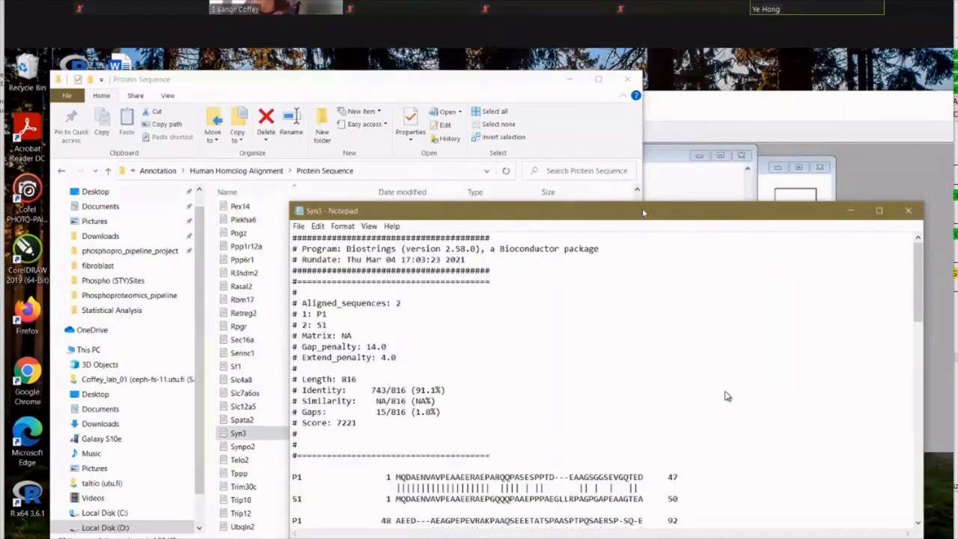
left_click_drag(653, 210, 500, 121)
scroll(725, 396, "down", 20)
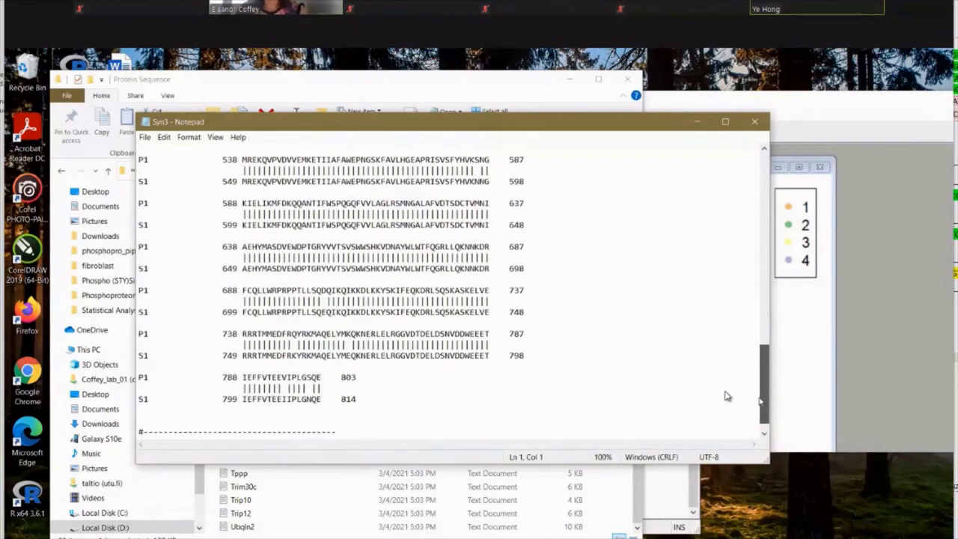
scroll(725, 396, "up", 1)
scroll(725, 395, "up", 3)
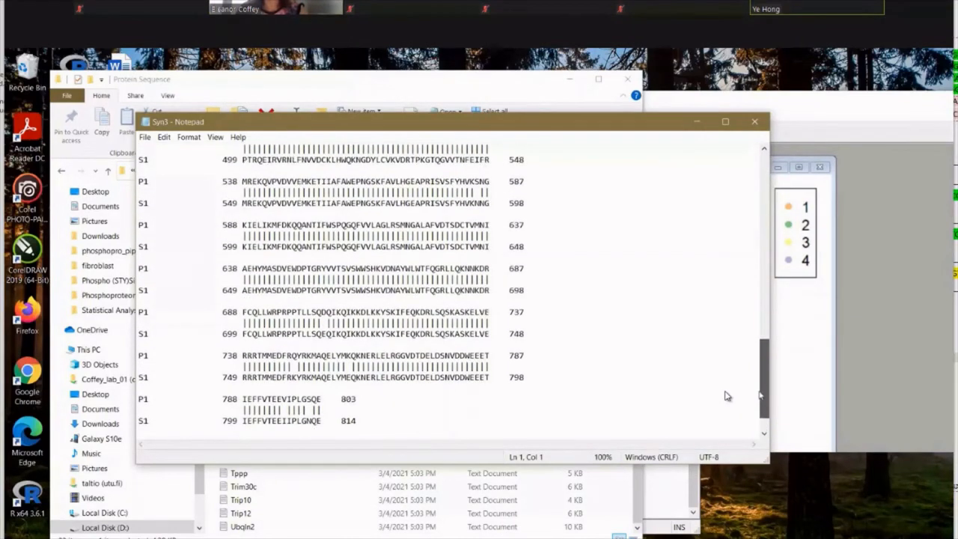
scroll(725, 396, "up", 1)
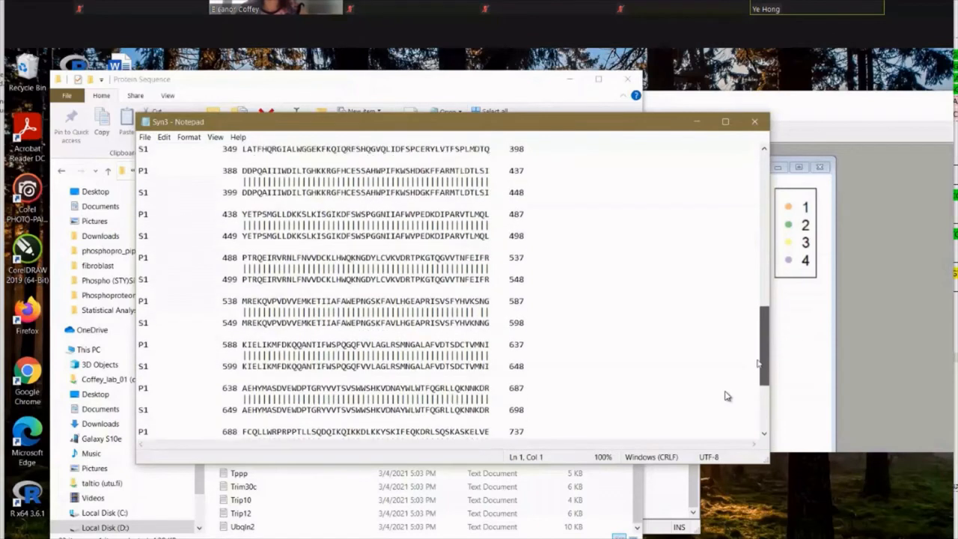
Review the Syn3 alignment back up to its header, examining the identity, gaps and score summary above the sequences.
scroll(725, 396, "up", 1)
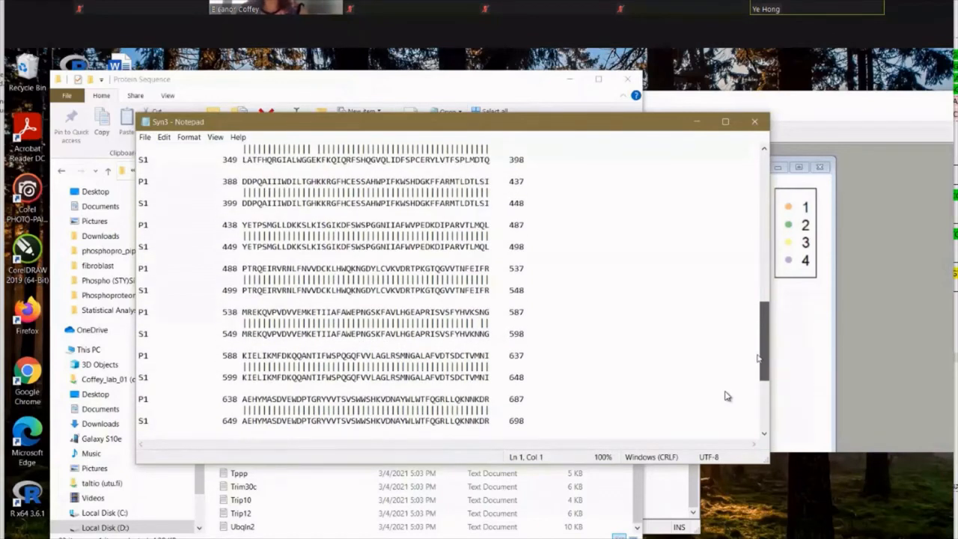
scroll(725, 396, "up", 8)
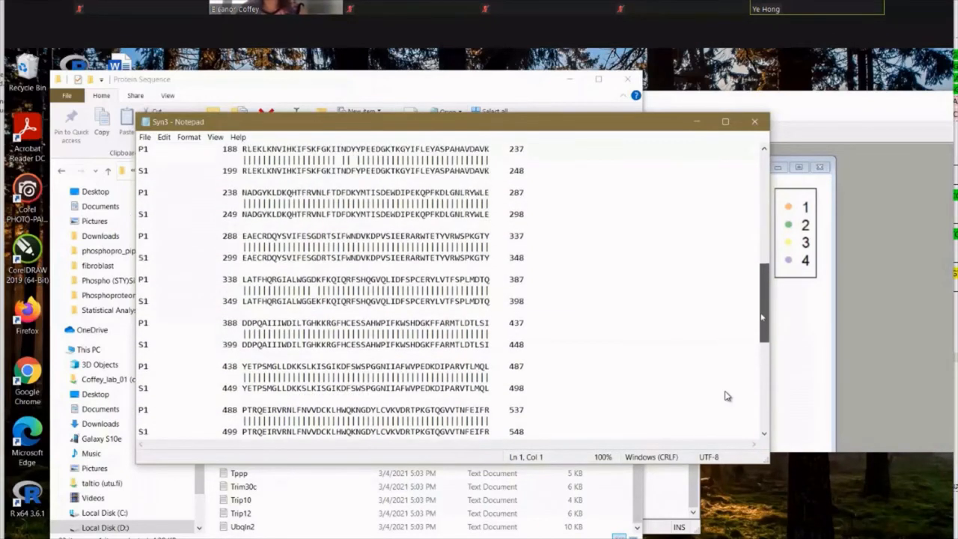
scroll(725, 396, "up", 2)
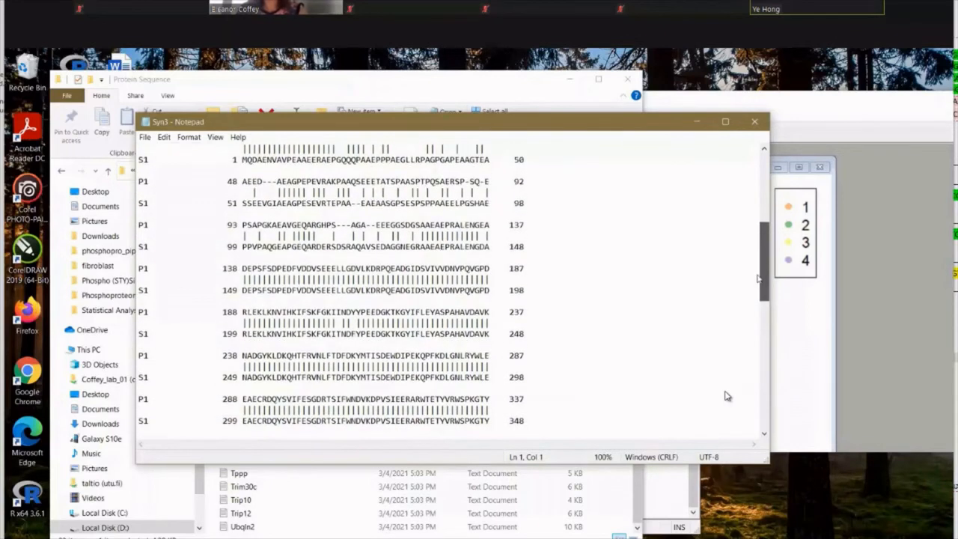
scroll(725, 396, "up", 3)
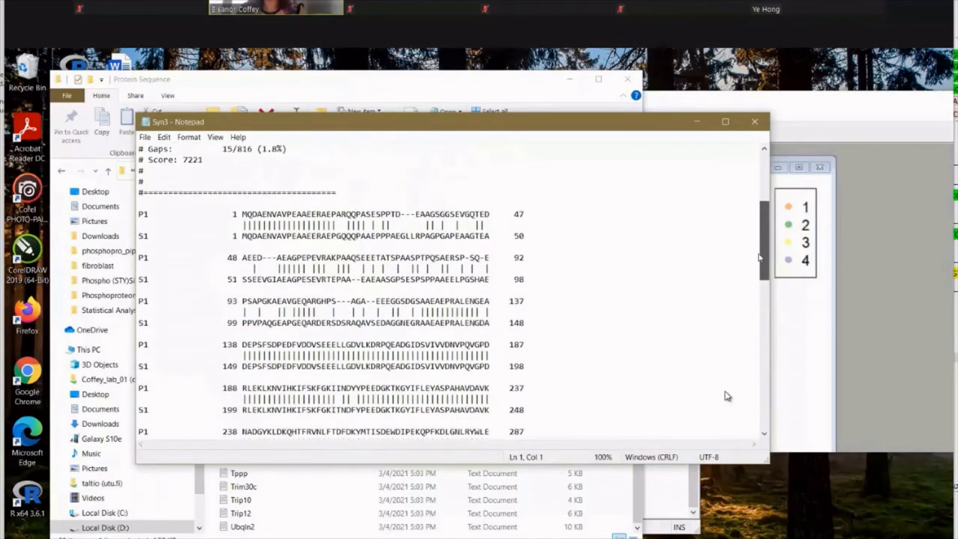
scroll(725, 396, "up", 3)
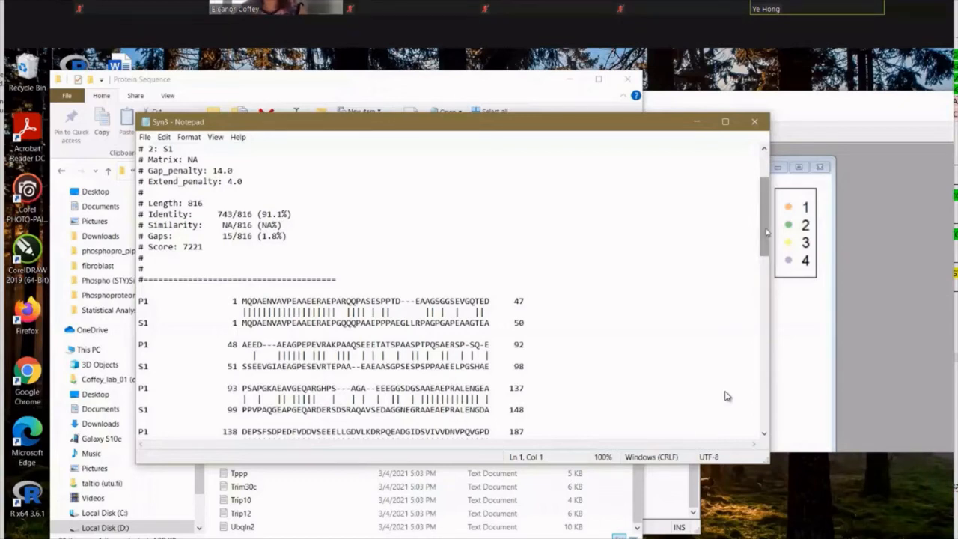
scroll(726, 397, "down", 7)
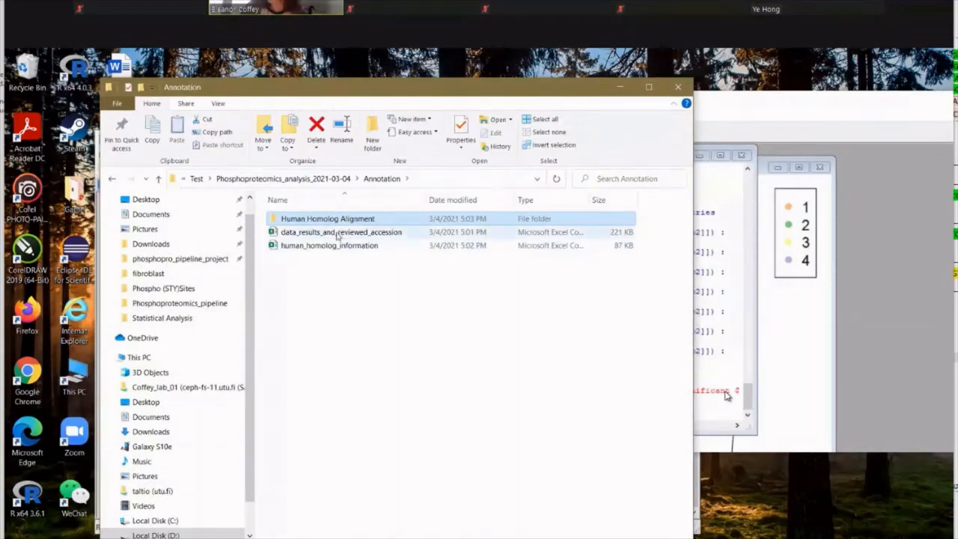
Open data_results_and_reviewed_accession from the Annotation folder and examine its accession_review_status column and the original Protein accessions.
left_click(338, 235)
double_click(337, 235)
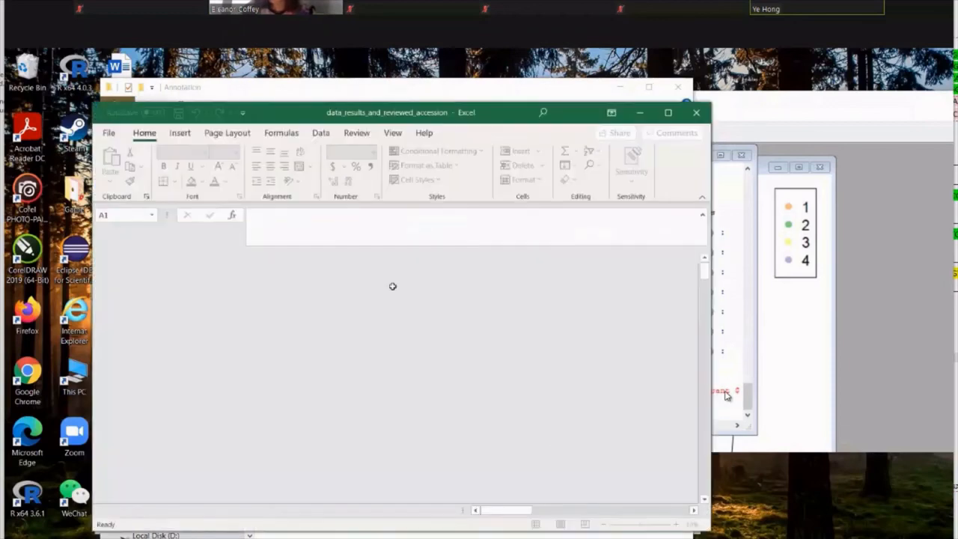
left_click_drag(503, 512, 614, 512)
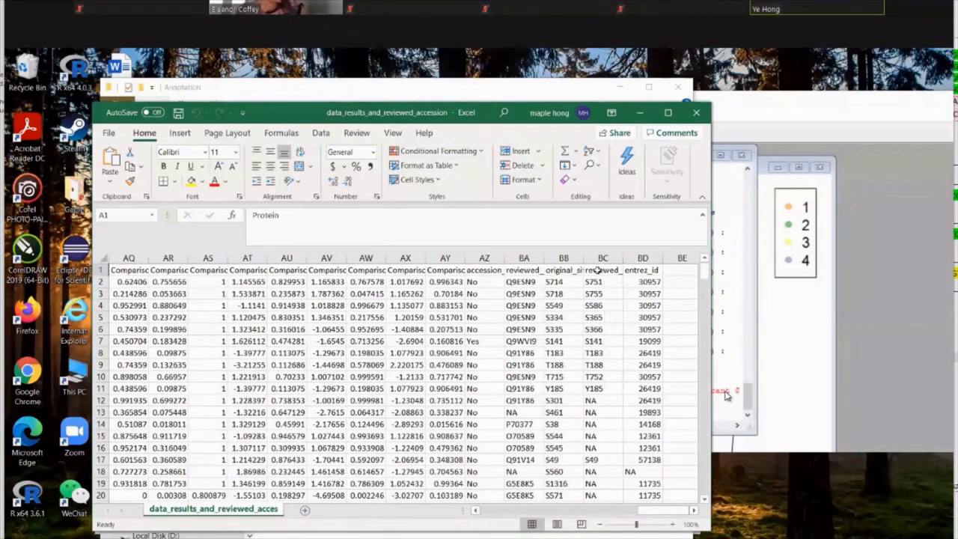
left_click(528, 269)
left_click(479, 271)
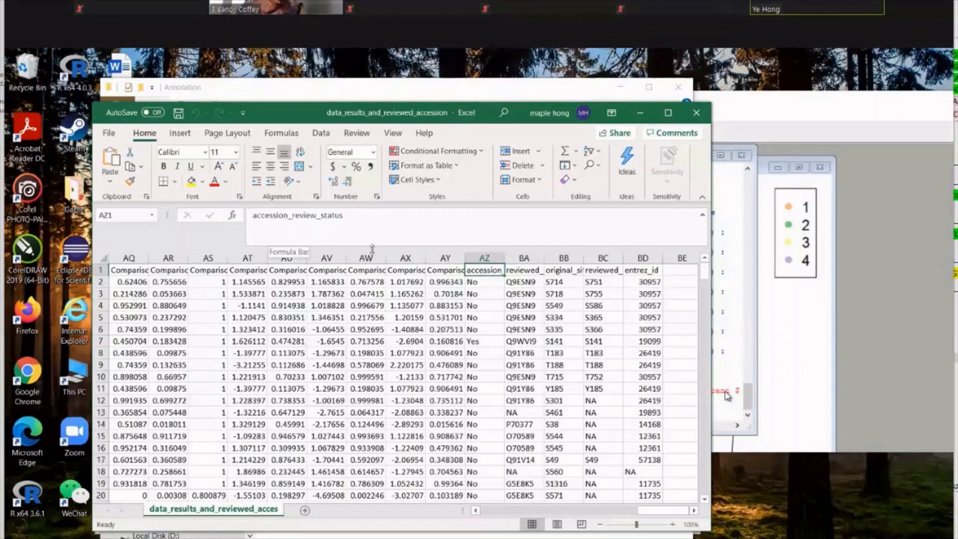
left_click_drag(618, 512, 490, 512)
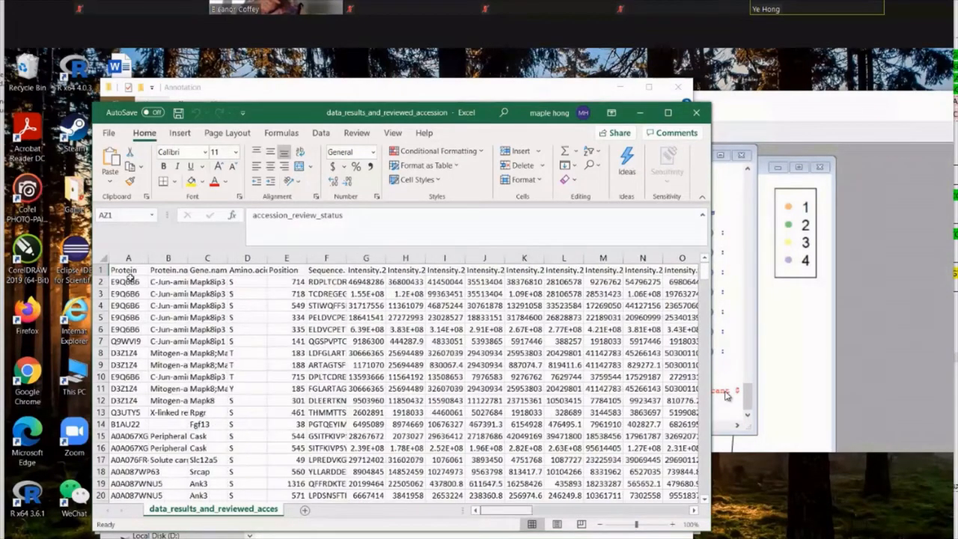
left_click(127, 281)
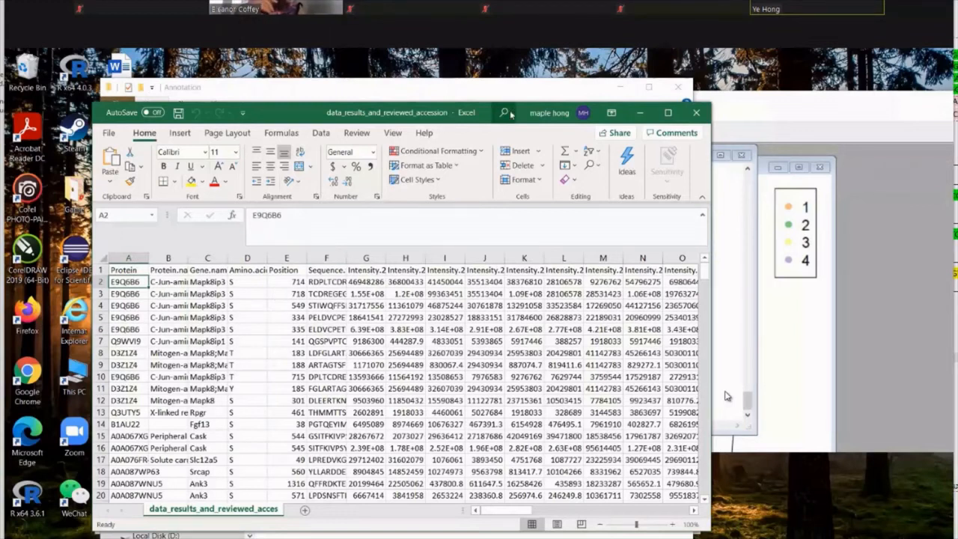
Minimize the results workbook and the Annotation folder, and let the R pipeline proceed to Enrichment Analysis.
left_click_drag(517, 112, 514, 267)
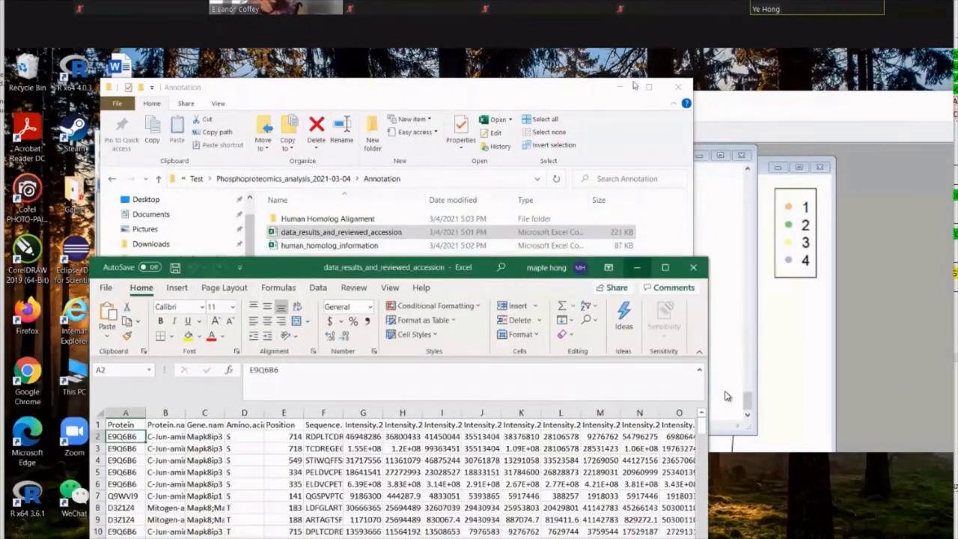
left_click(637, 267)
left_click(620, 86)
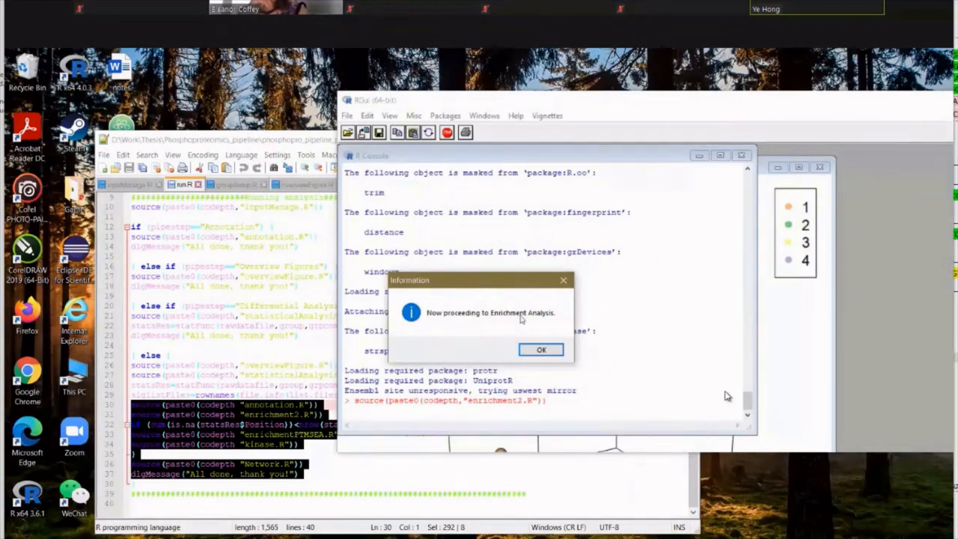
left_click(541, 350)
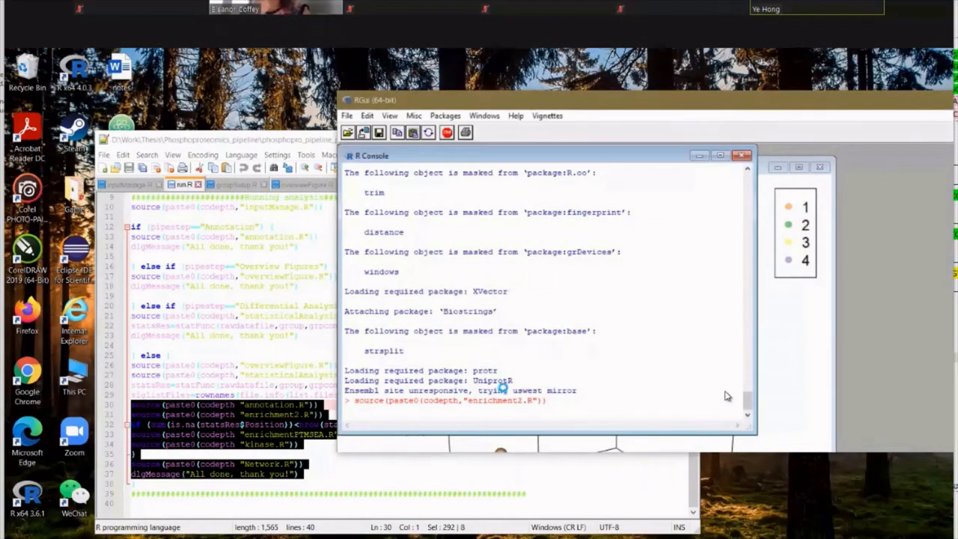
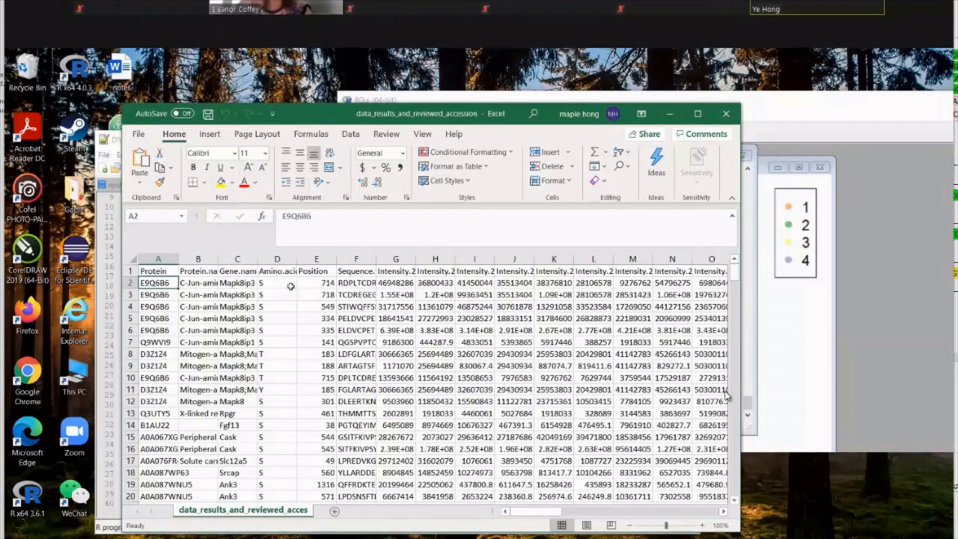
In data_results_and_reviewed_accession, check the first Position entry and the accession_review_status values in the first rows.
left_click(325, 285)
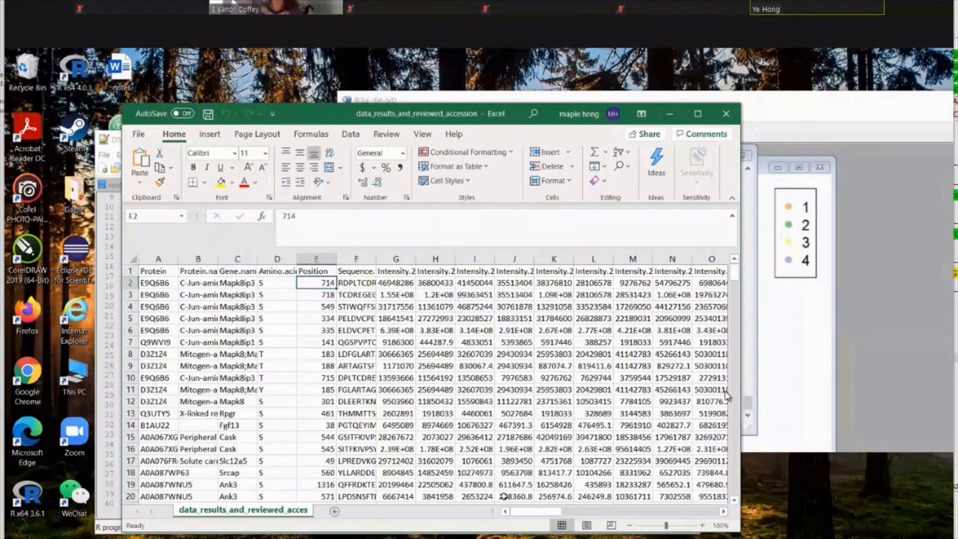
left_click_drag(529, 512, 681, 512)
left_click(512, 271)
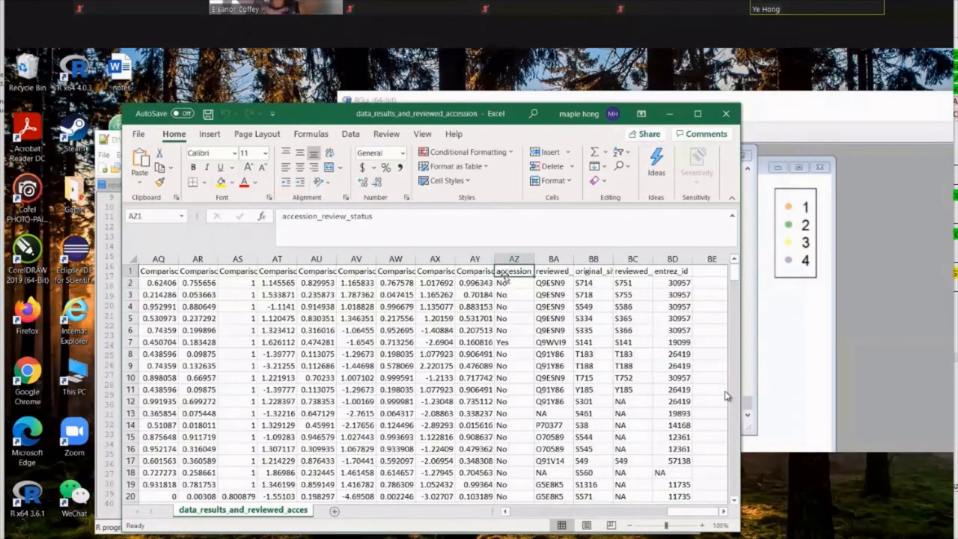
left_click(510, 283)
left_click(513, 294)
left_click(514, 307)
Examine the reviewed_accession column and its entries in the first few rows.
left_click(557, 273)
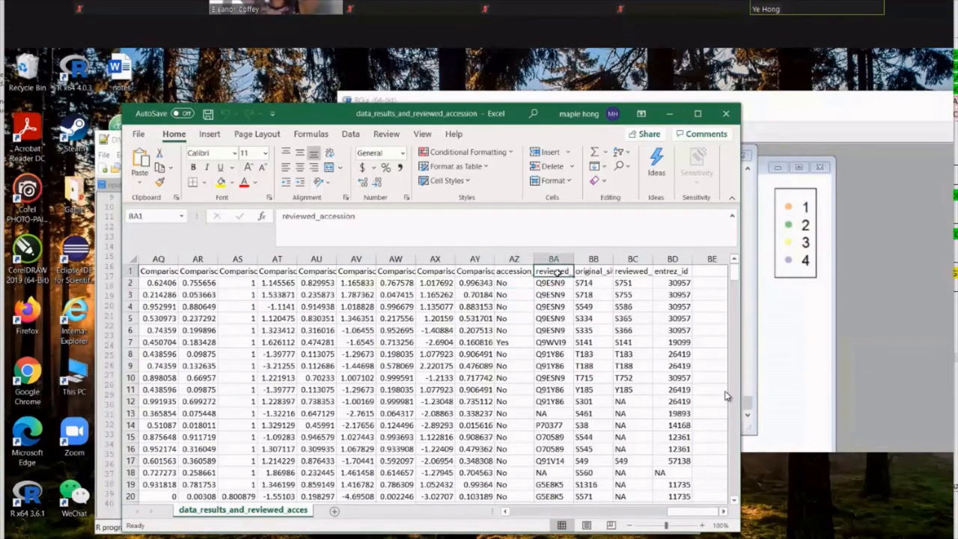
left_click(540, 282)
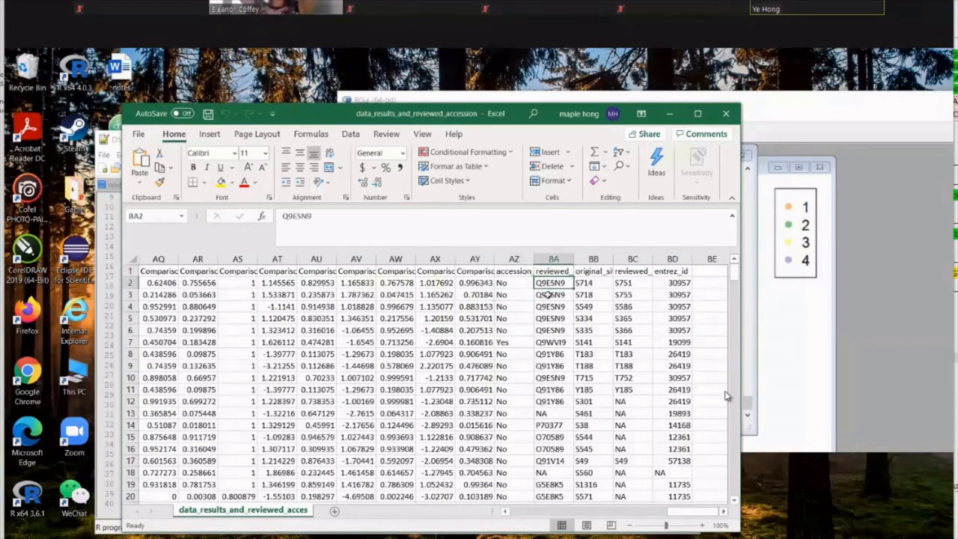
left_click(548, 297)
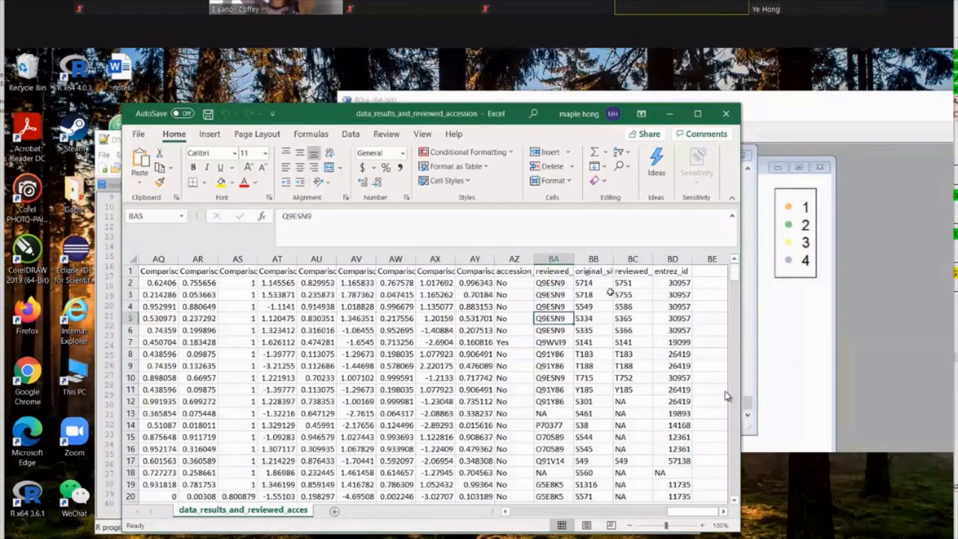
Compare the reviewed accessions with the reviewed_site column, looking through the sites in rows 2 to 11.
left_click(628, 272)
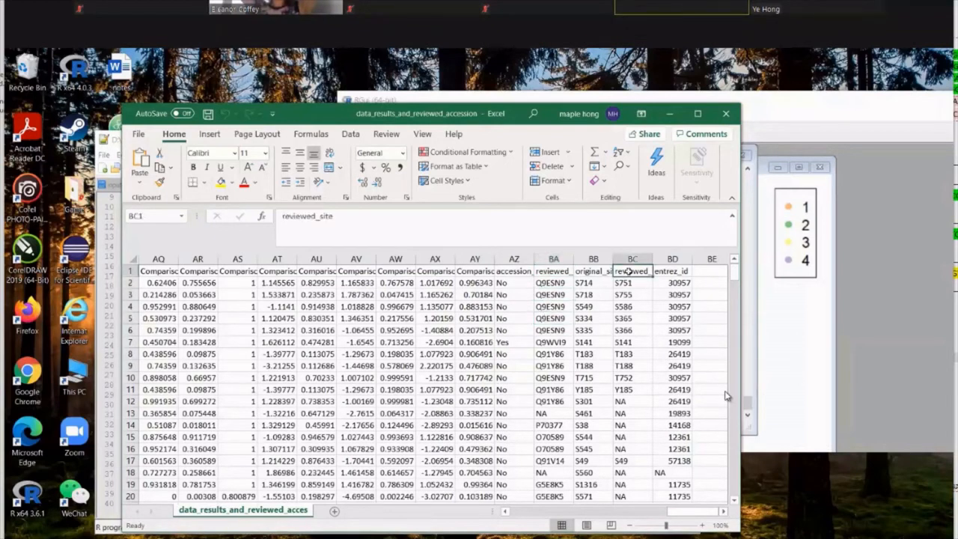
left_click(554, 283)
left_click(554, 296)
left_click(630, 283)
left_click(632, 297)
left_click_drag(630, 283, 632, 390)
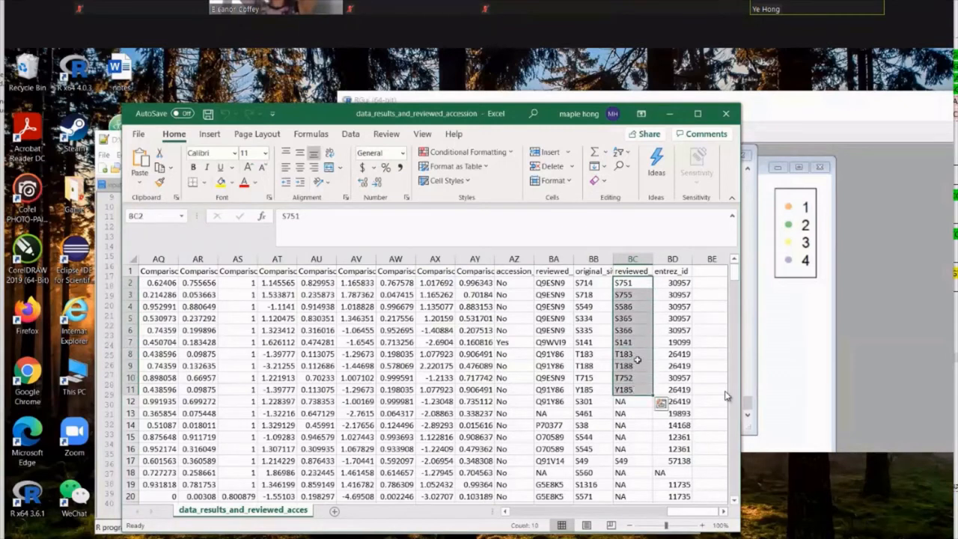
left_click(634, 283)
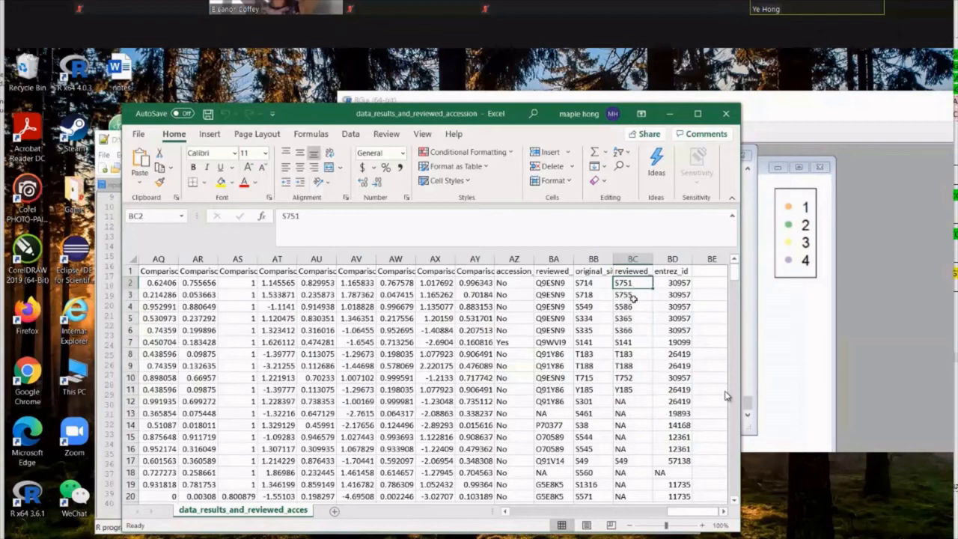
left_click(633, 331)
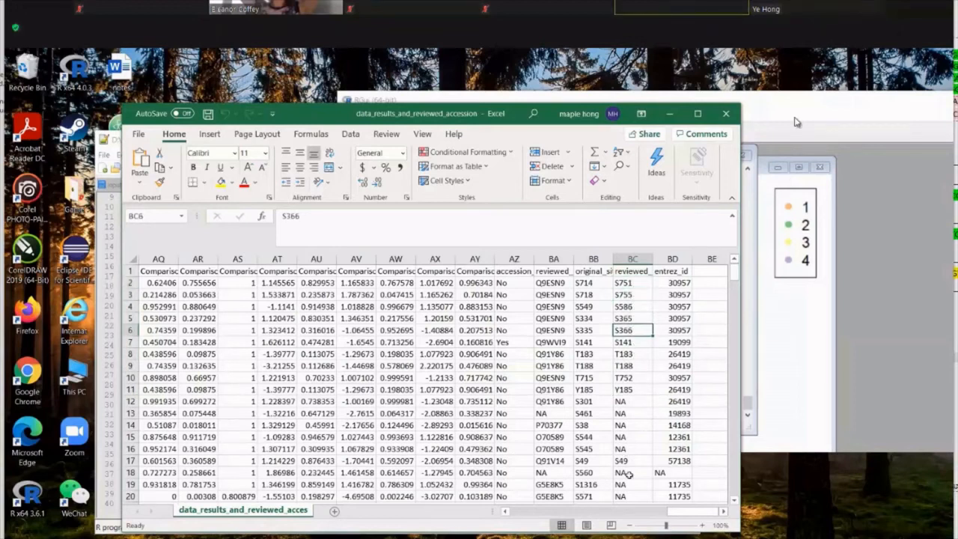
Try appending the suffix -2 to the protein accession in cell A2.
left_click_drag(686, 514, 689, 514)
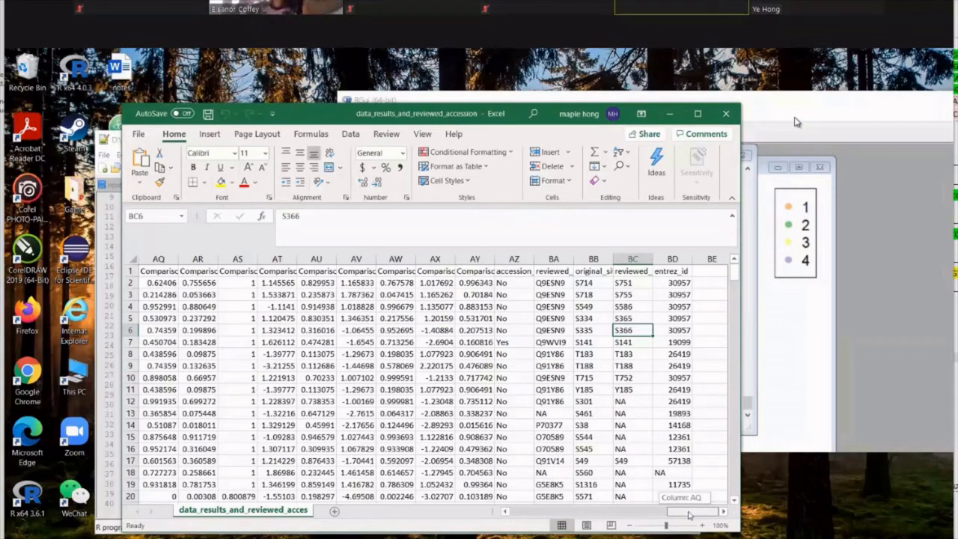
left_click_drag(689, 514, 689, 514)
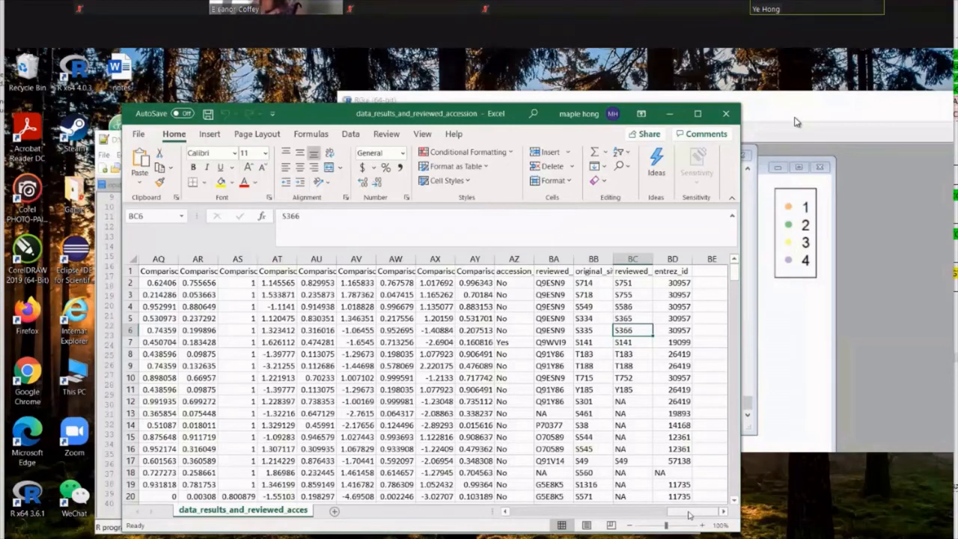
left_click_drag(689, 514, 533, 511)
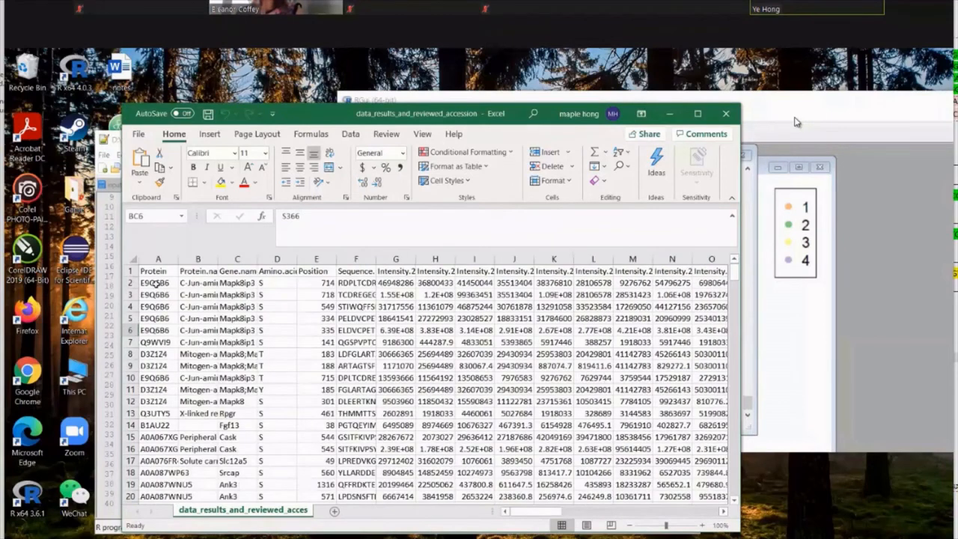
left_click(155, 283)
left_click(326, 220)
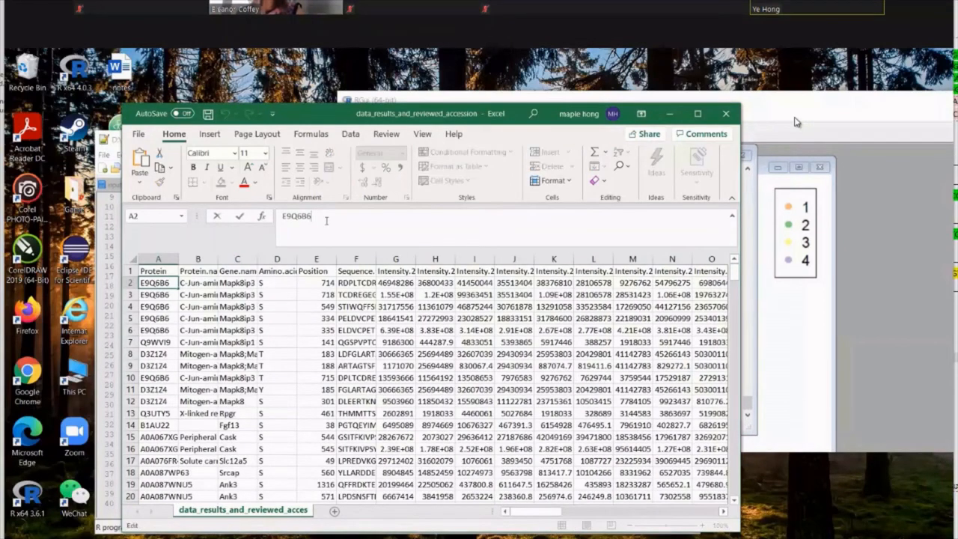
type("-2")
key("Return")
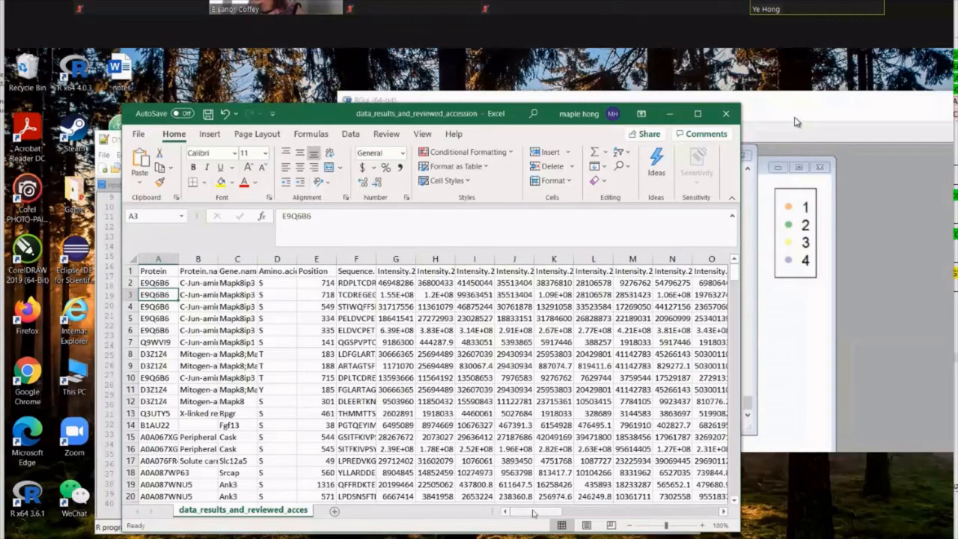
left_click_drag(533, 513, 571, 456)
left_click(157, 284)
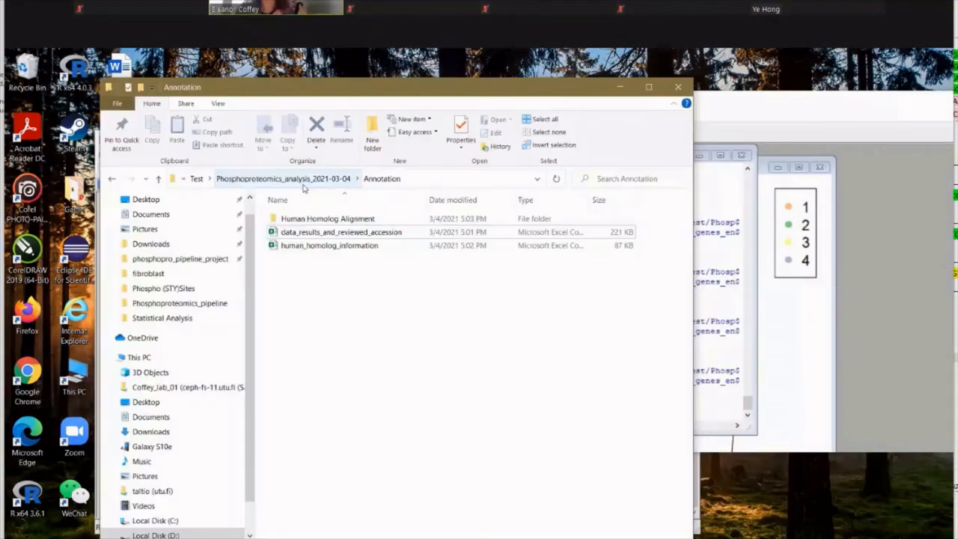
Go up to the Phosphoproteomics_analysis_2021-03-04 folder and open the KEGG enrichment results inside Enrichment.
left_click(303, 180)
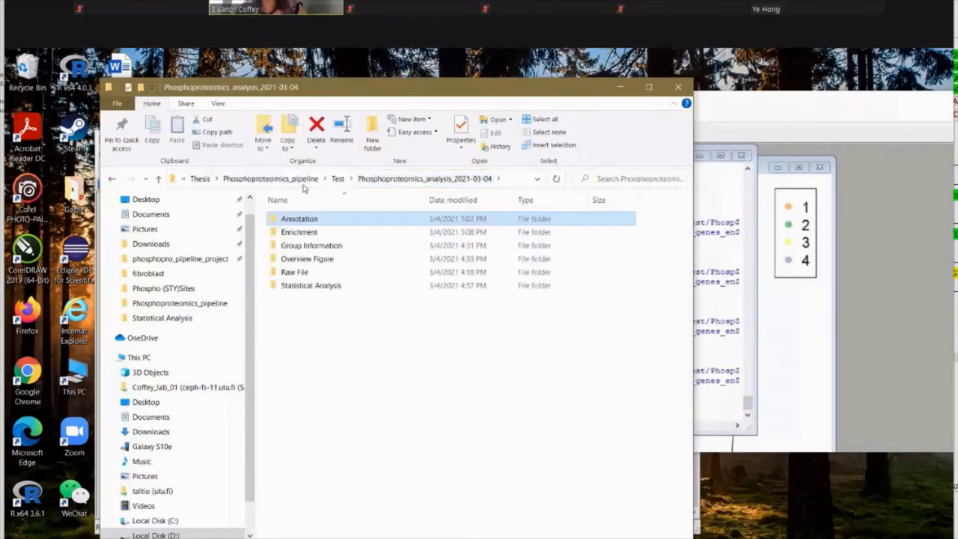
double_click(389, 232)
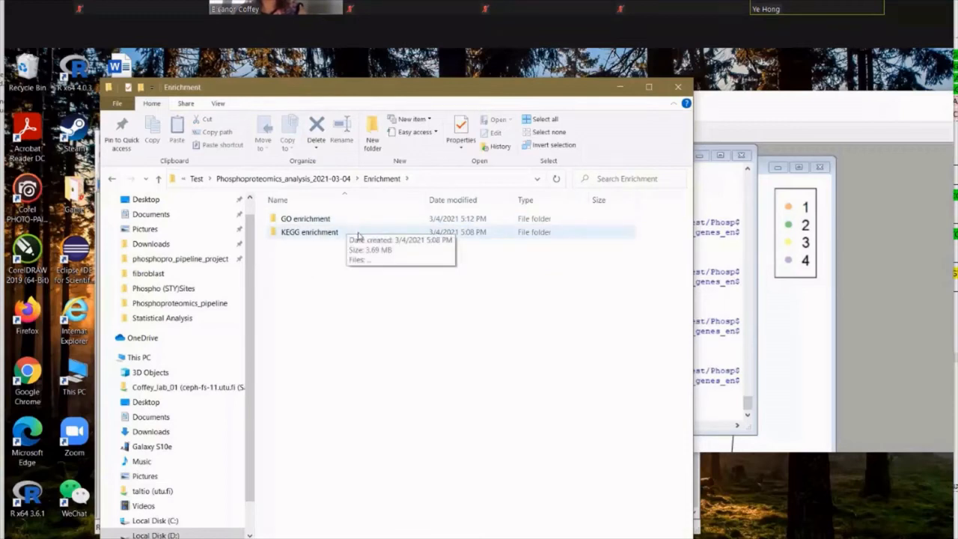
double_click(359, 234)
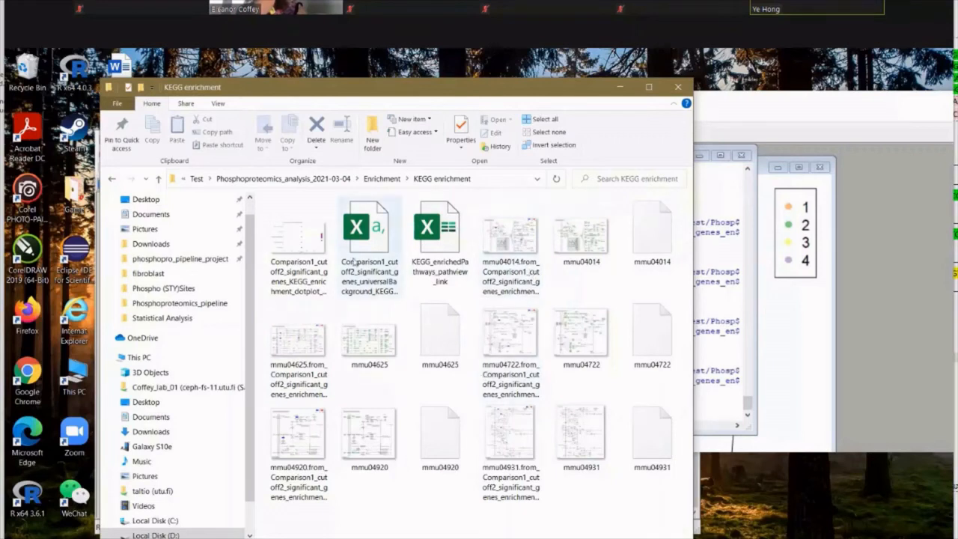
View the Comparison1_cutoff2 significant genes KEGG enrichment dotplot and move its window clear of the folder.
left_click(315, 241)
double_click(314, 242)
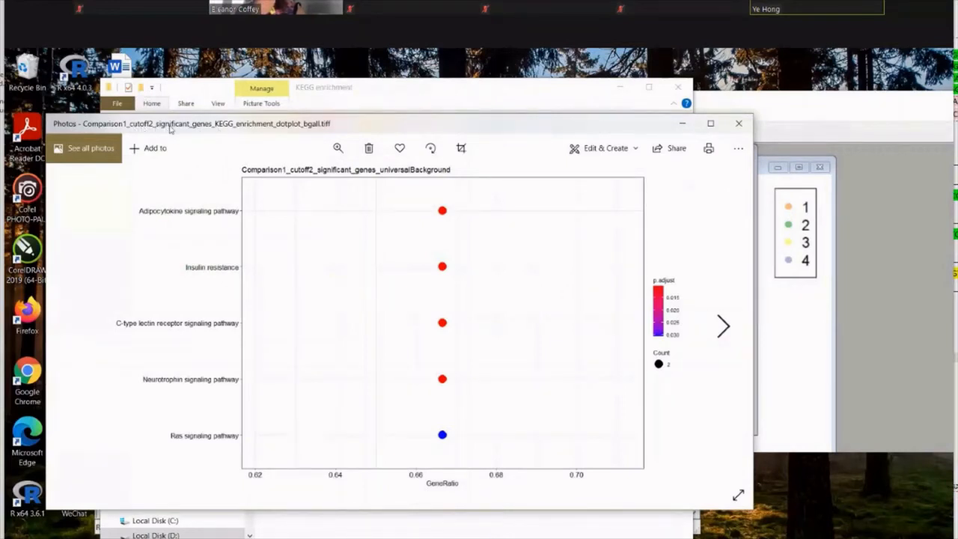
left_click_drag(173, 128, 414, 247)
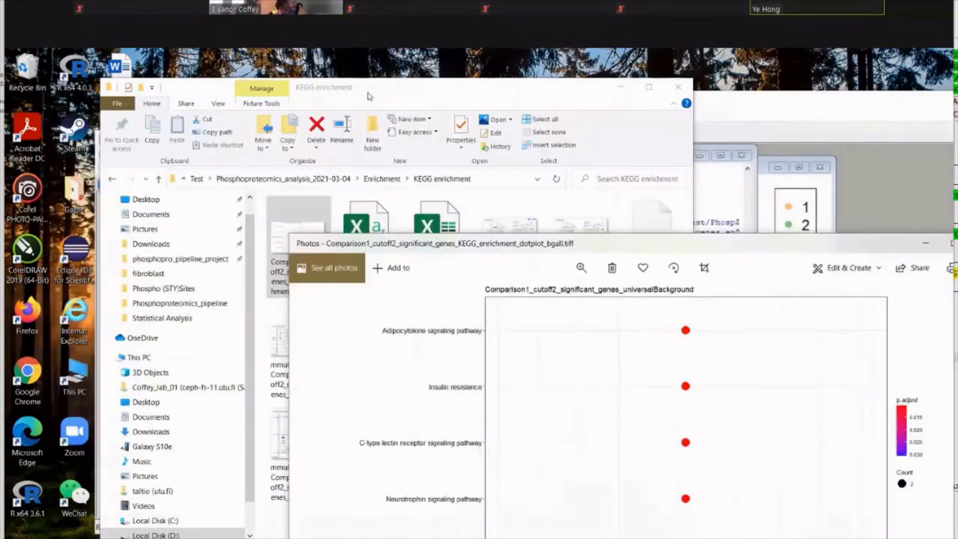
Go to Significant Lists under Statistical Analysis in the Phosphoproteomics_analysis_2021-03-04 folder and open Comparison1_cutoff2_sigEntries.
left_click(367, 92)
left_click(323, 179)
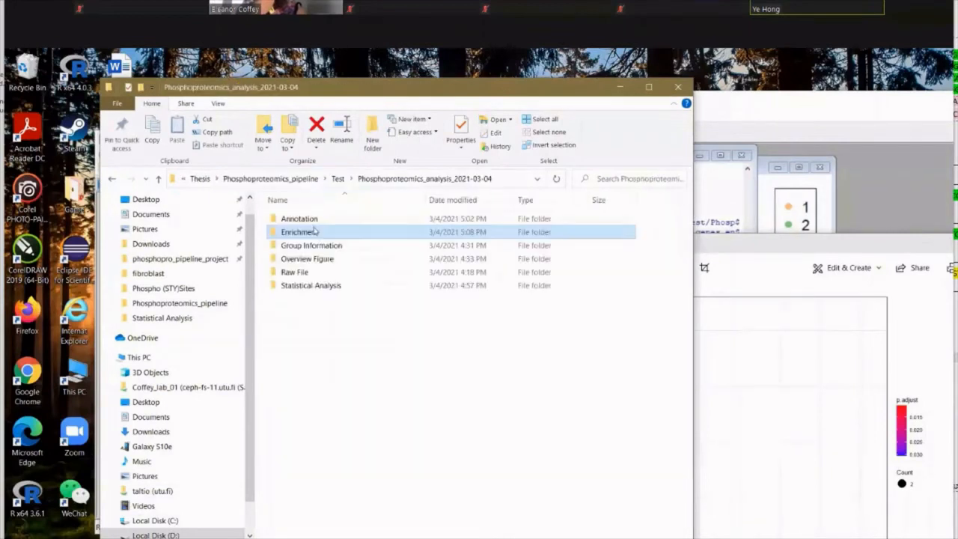
double_click(344, 289)
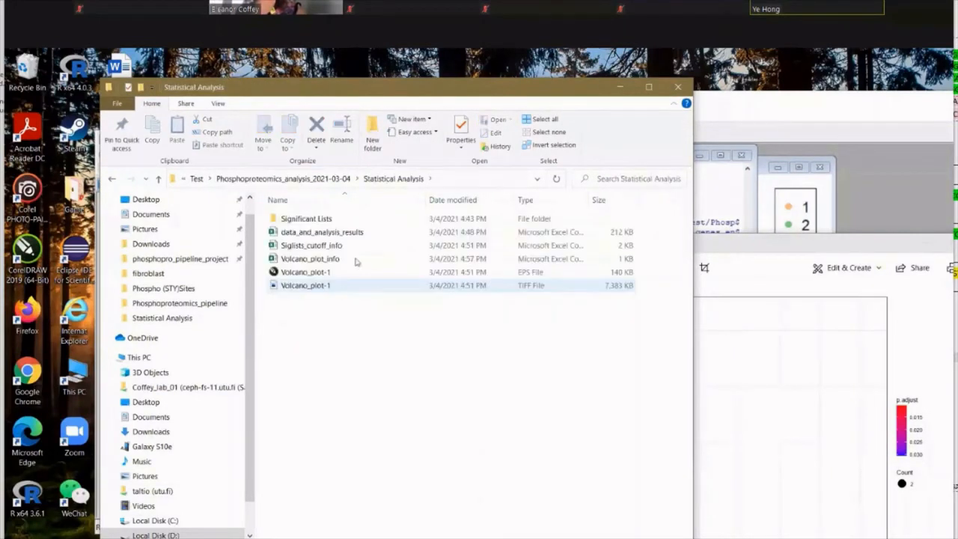
double_click(352, 220)
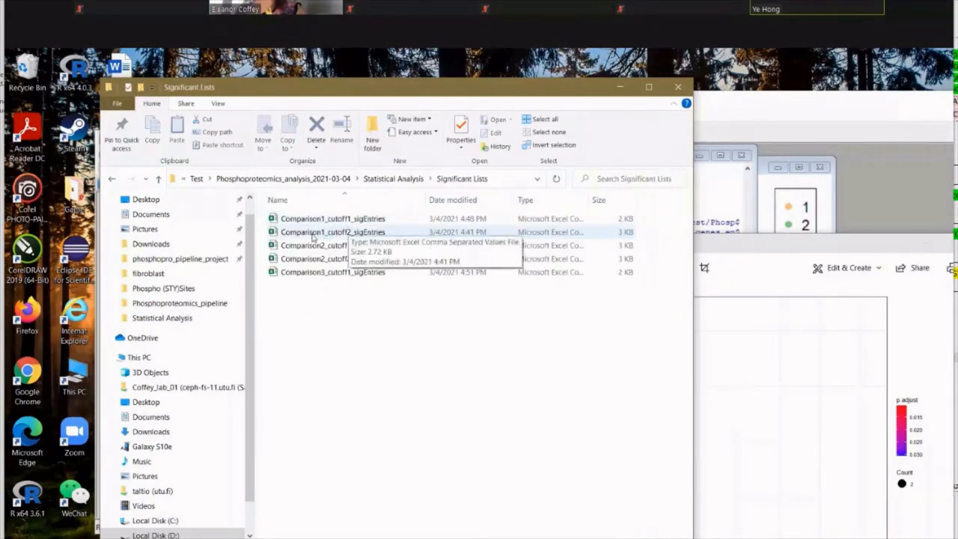
left_click(312, 234)
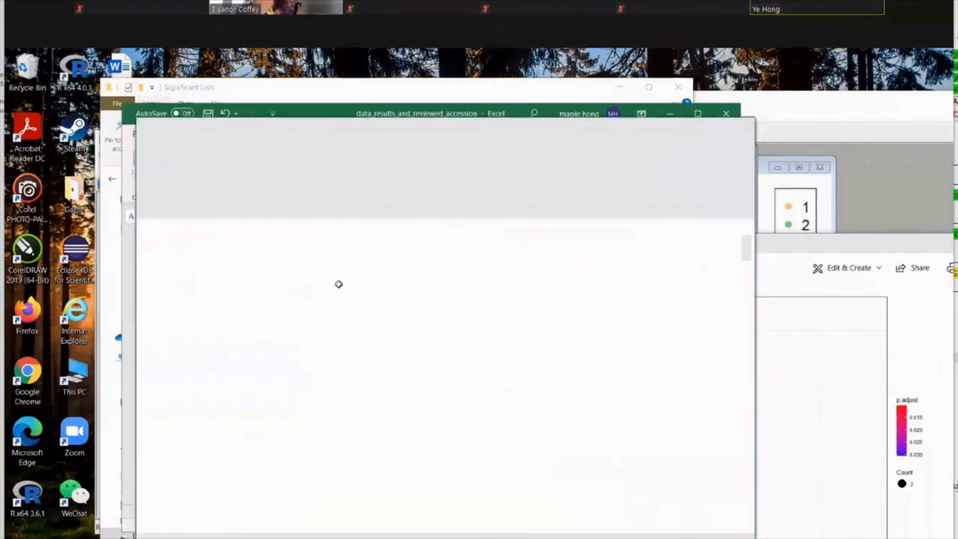
Highlight the protein accessions in column A and the gene names in column C from row 24 up to row 2, and close the workbook.
left_click_drag(174, 299, 183, 488)
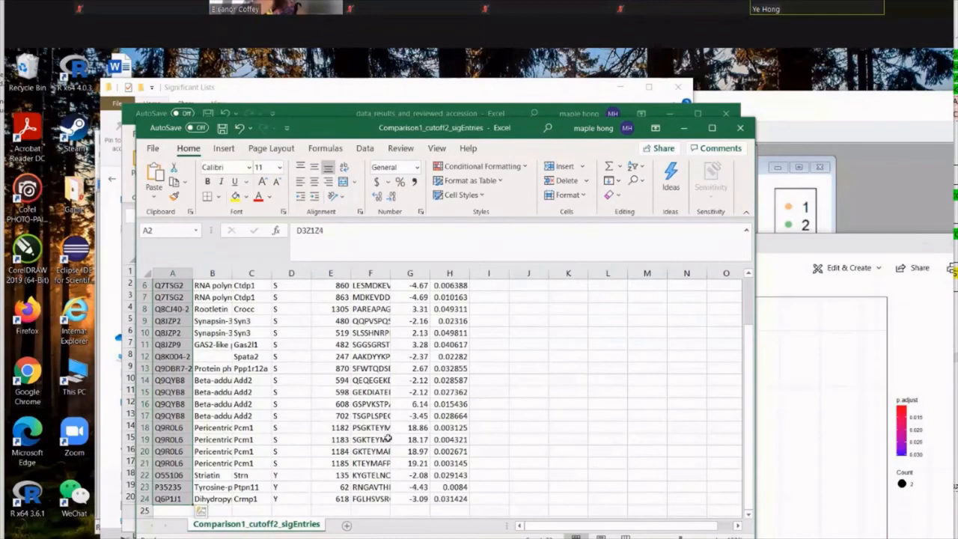
left_click_drag(252, 496, 266, 305)
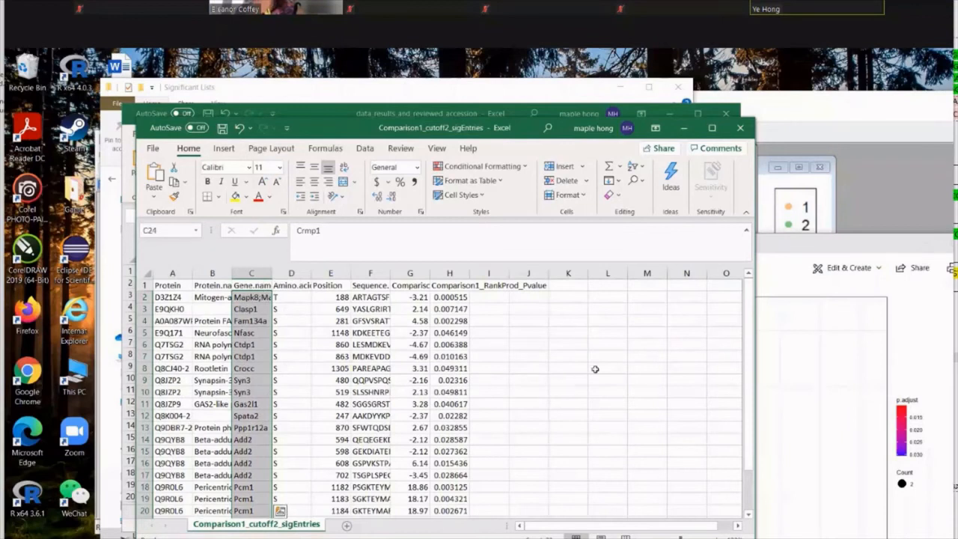
left_click(741, 129)
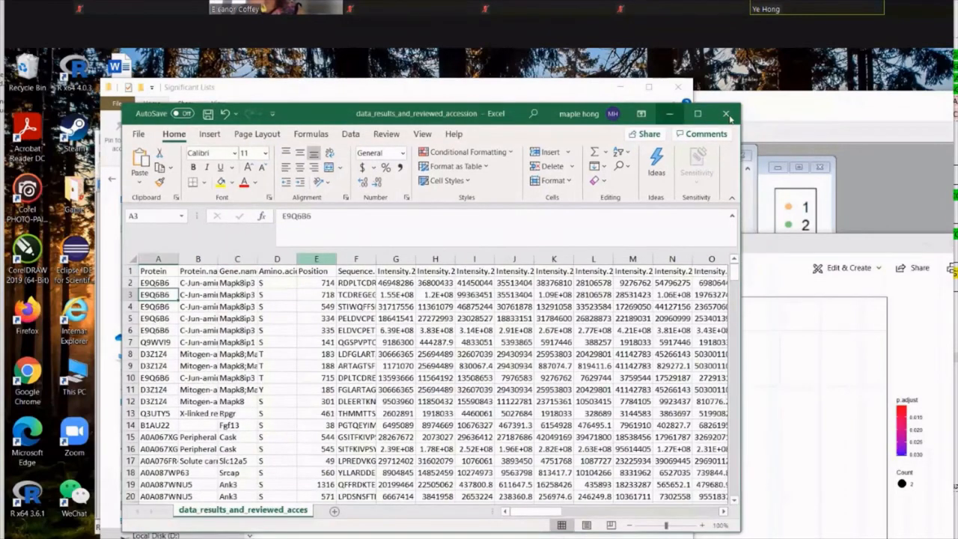
Close data_results_and_reviewed_accession without saving the changes and minimize the Significant Lists folder.
left_click(726, 113)
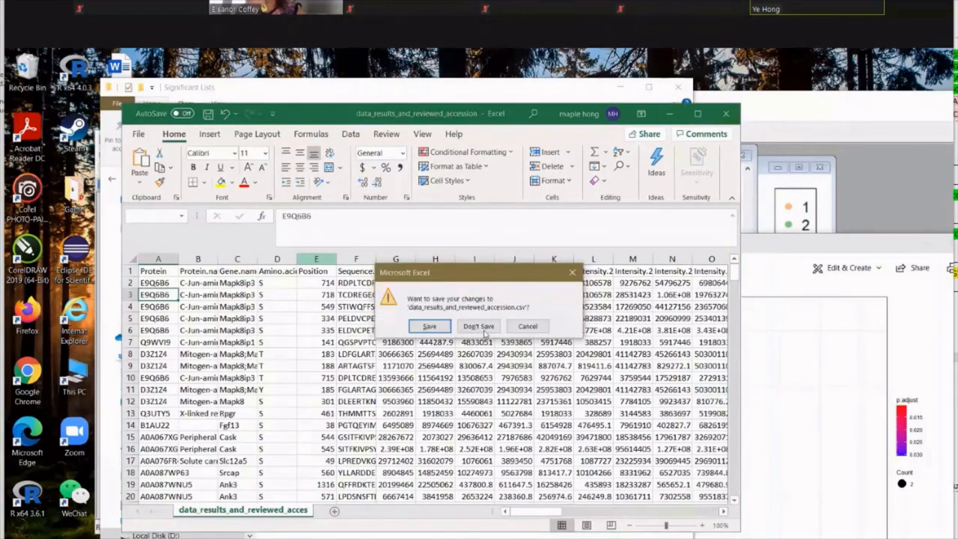
left_click(483, 331)
left_click(620, 87)
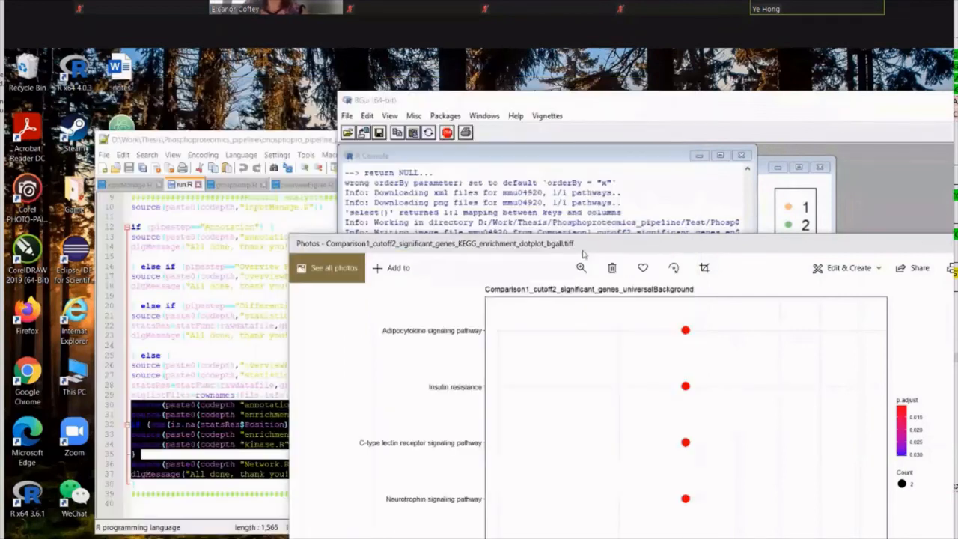
Bring the Comparison1_cutoff2 KEGG enrichment dotplot fully into view, examine its pathways and legend, and close it.
left_click(589, 244)
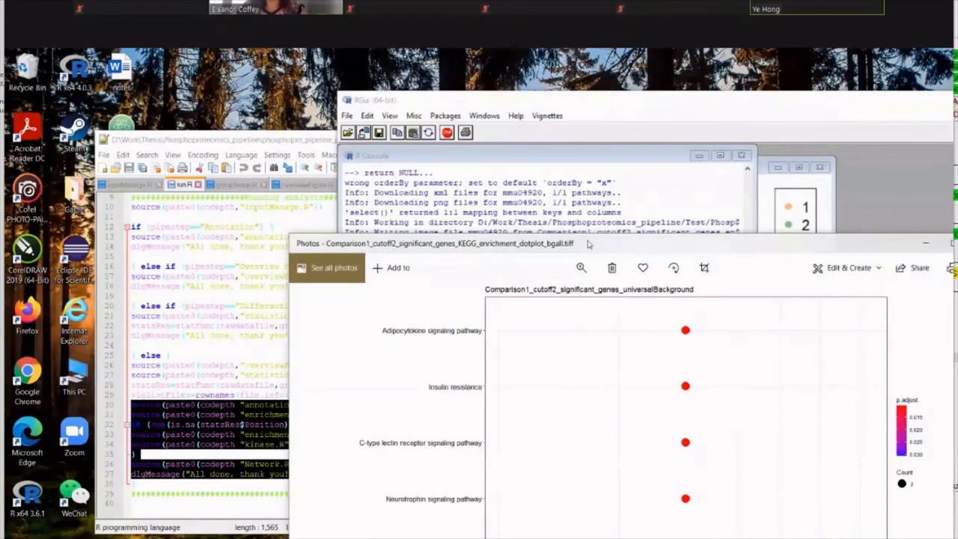
left_click_drag(376, 144, 374, 143)
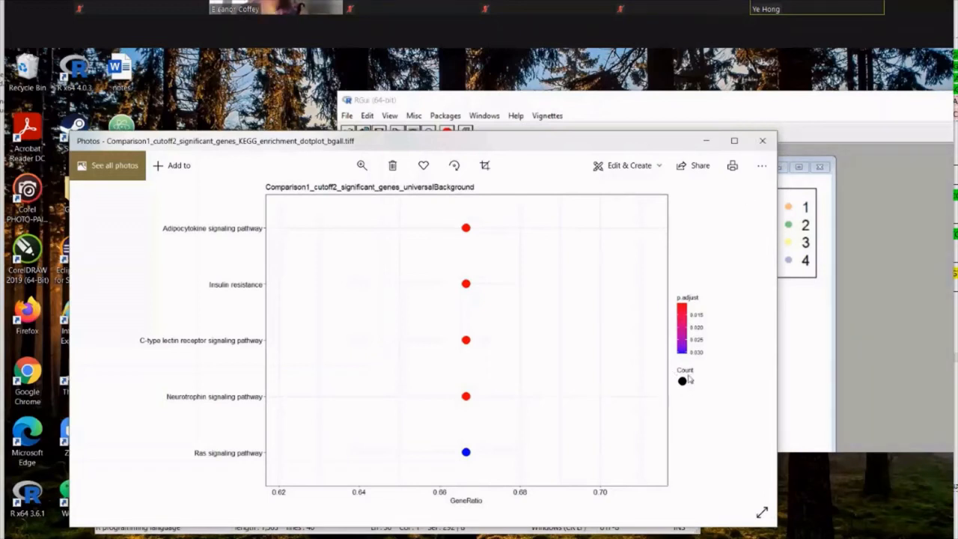
left_click(762, 141)
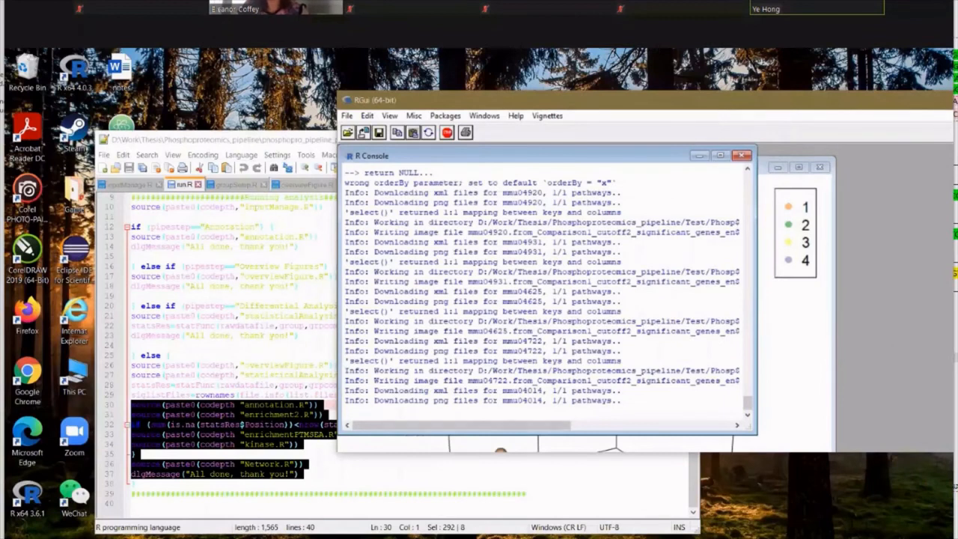
Proceed to the kinase analysis in R and choose ROTS_Pvalue as the preferred p-value statistic.
left_click(314, 538)
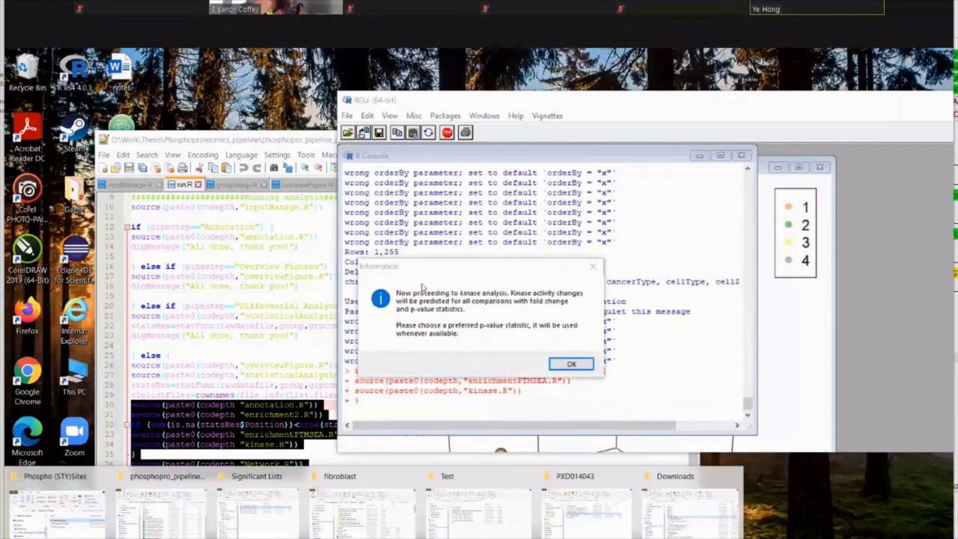
left_click(457, 276)
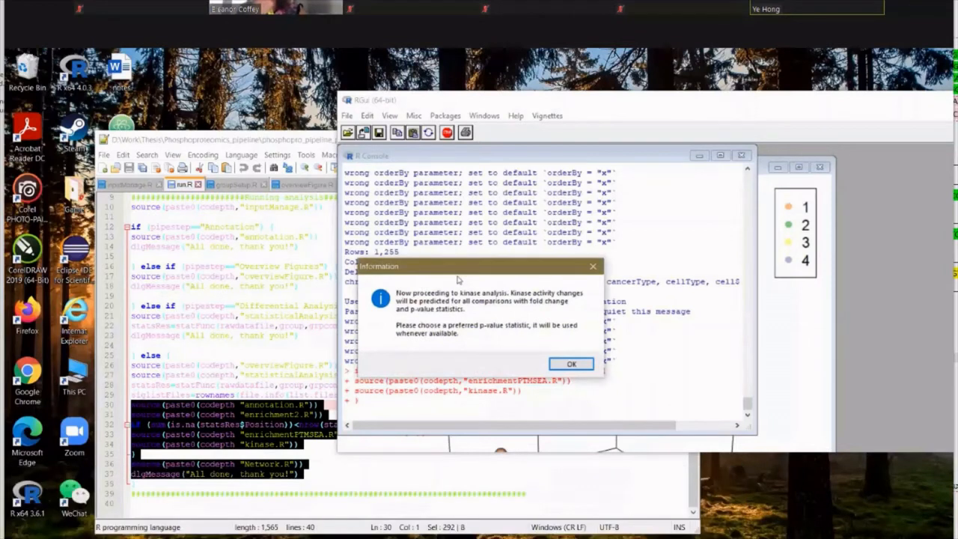
left_click_drag(458, 276, 458, 283)
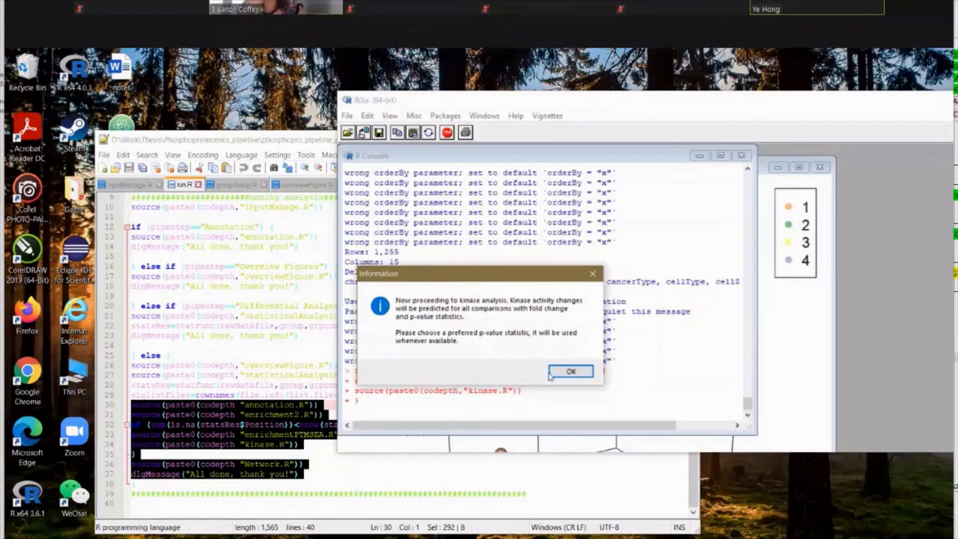
left_click(572, 371)
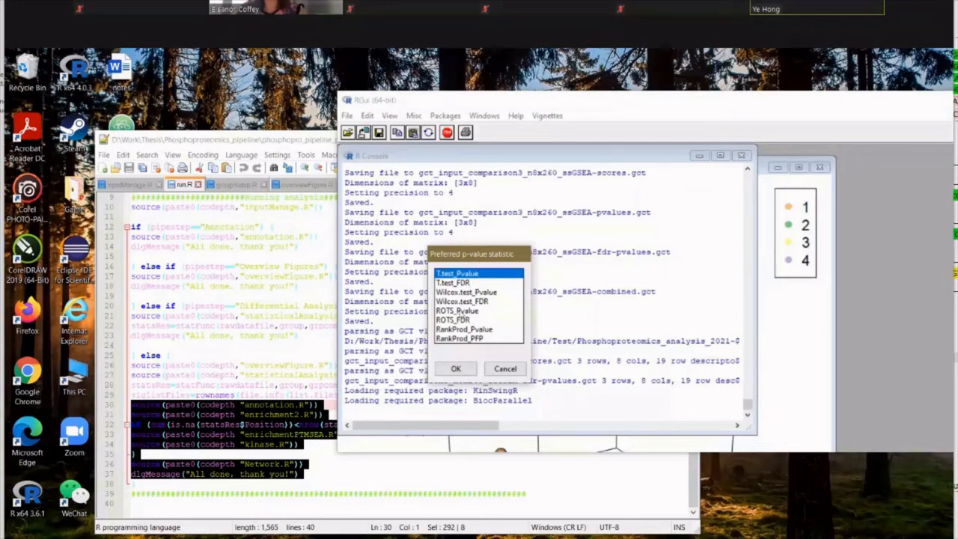
left_click(458, 311)
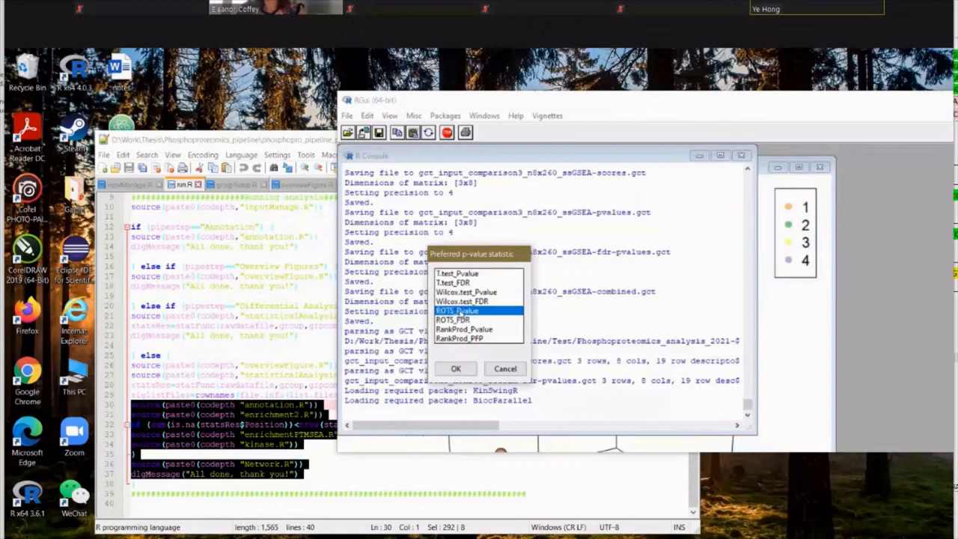
left_click(455, 368)
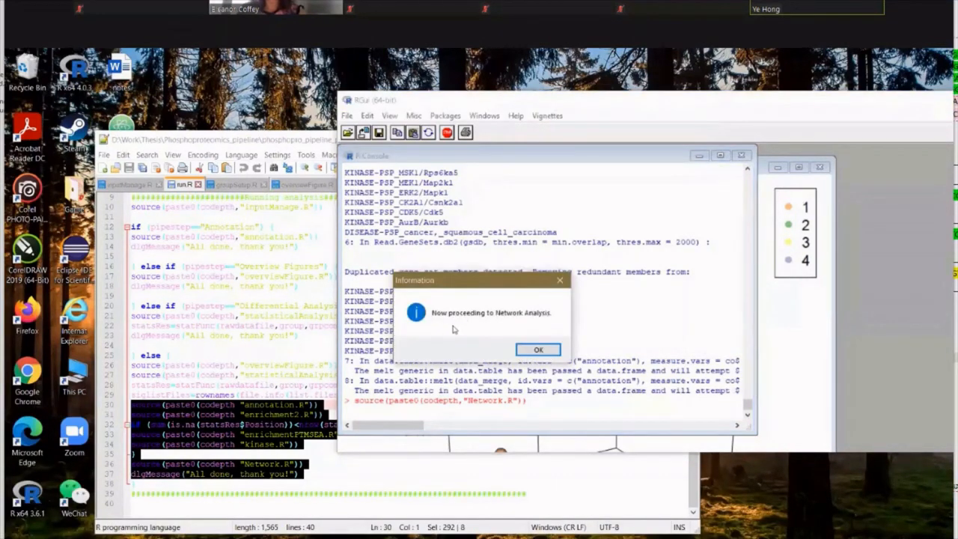
Run the network analysis, finding hub nodes with the 1 standard deviation above mean cutoff and checking hub interaction enrichment against background sets.
left_click(538, 350)
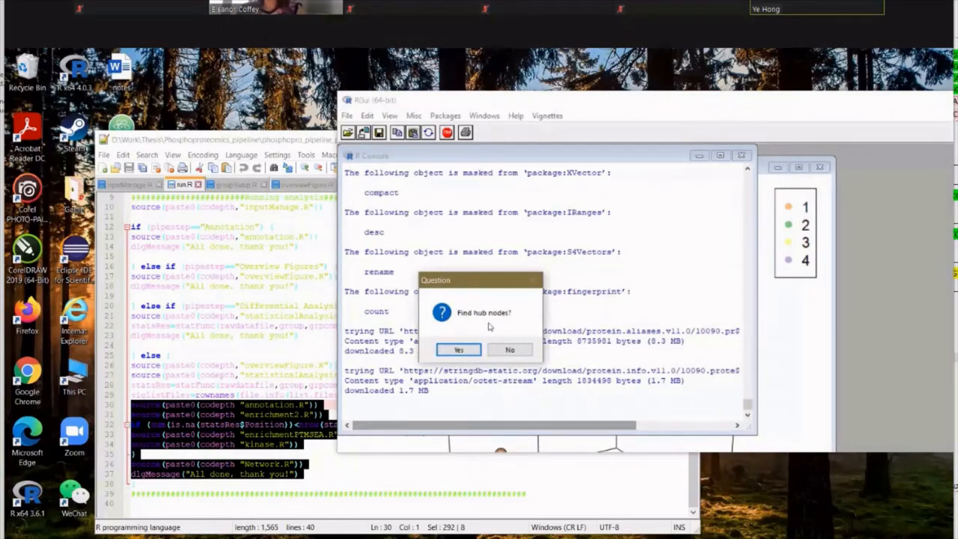
left_click(458, 350)
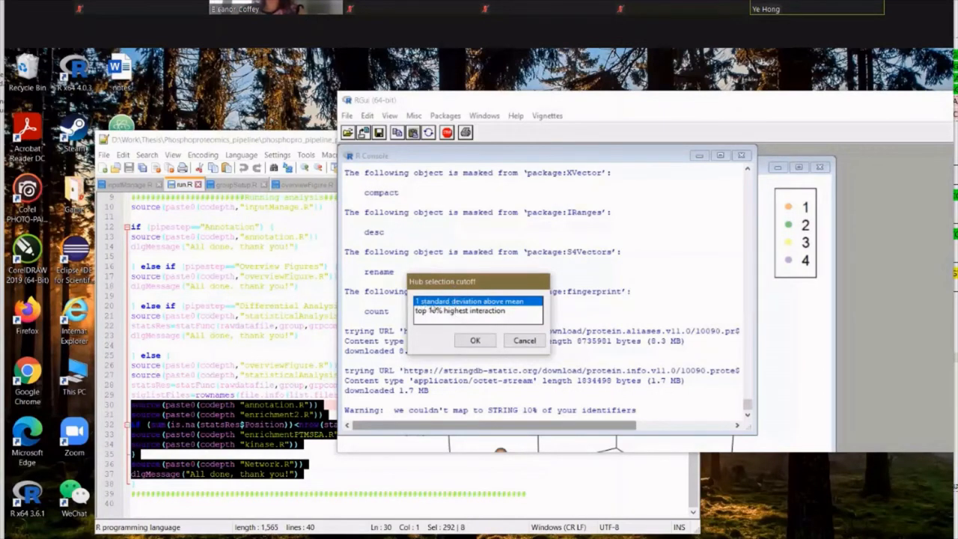
left_click(476, 341)
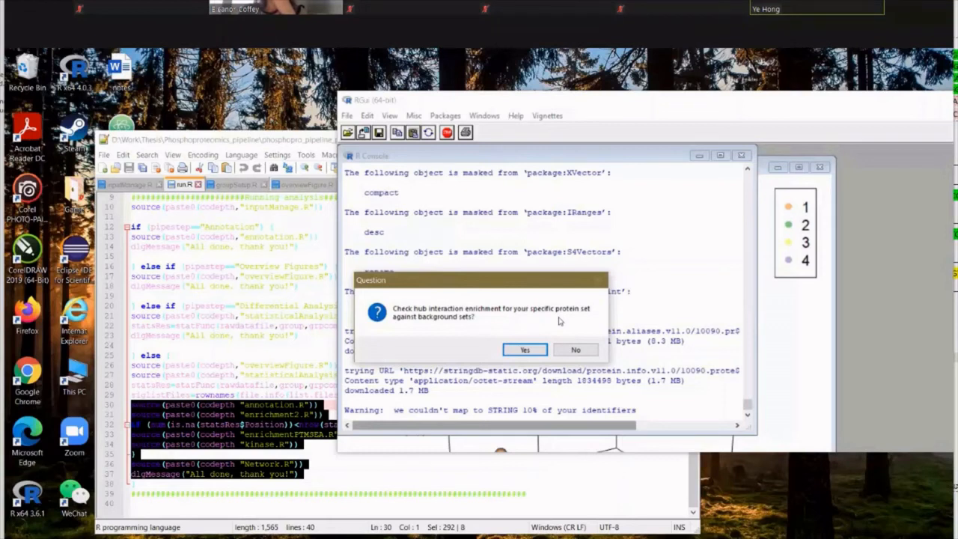
left_click(523, 350)
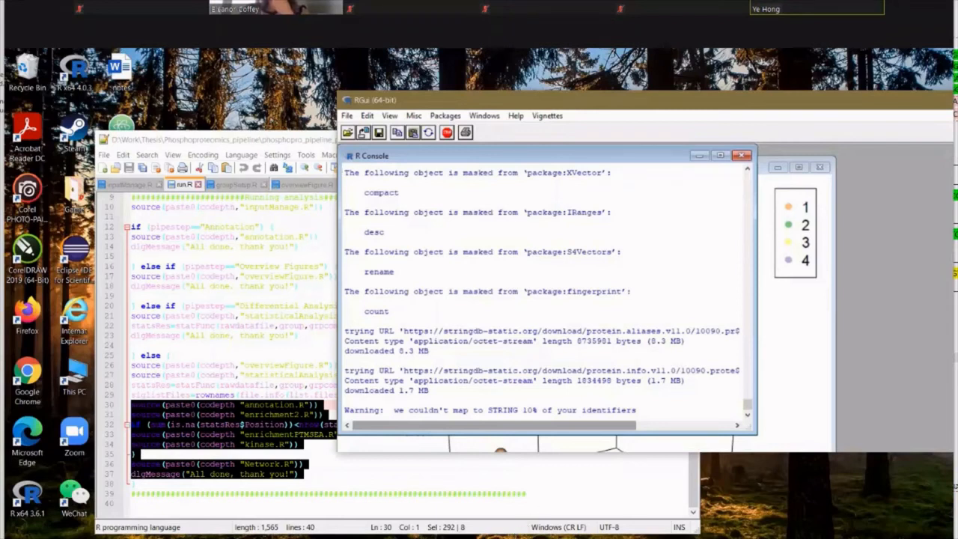
Go to the Cell Marker enrichment folder inside Enrichment of the analysis folder and display its files as large thumbnails.
mouse_move(275, 533)
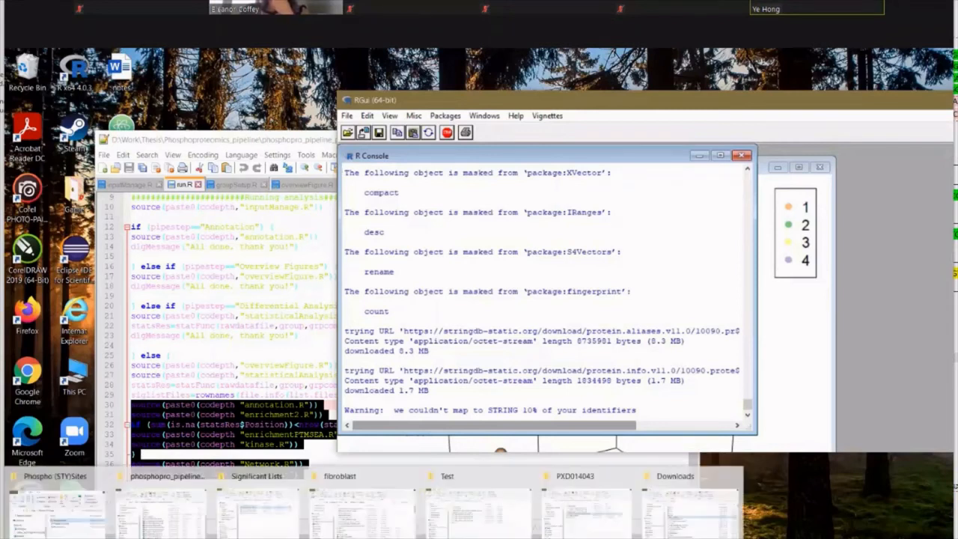
left_click(275, 522)
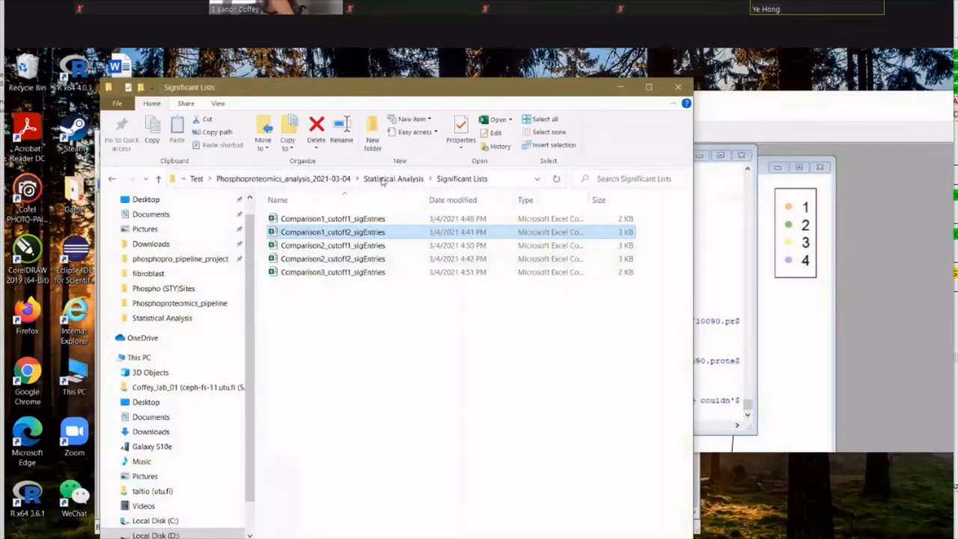
left_click(382, 180)
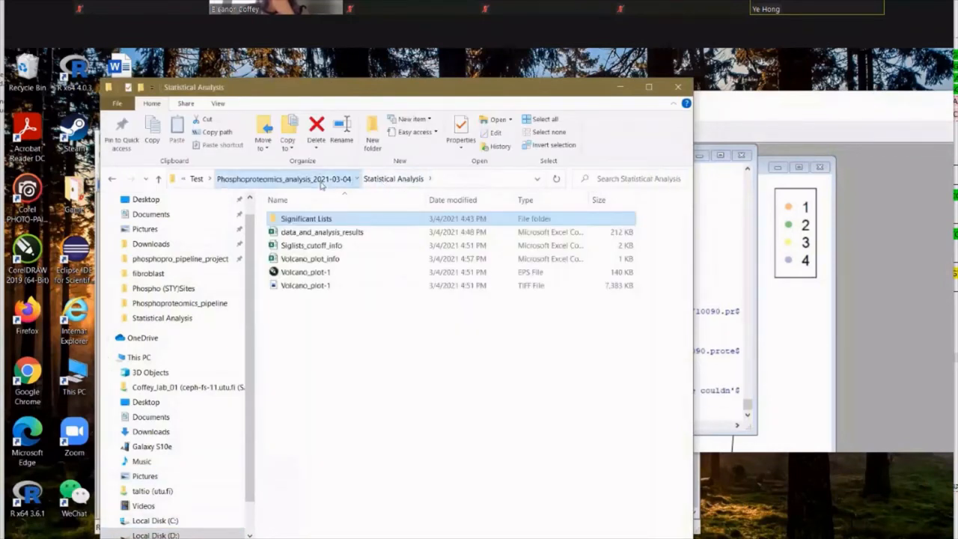
left_click(322, 183)
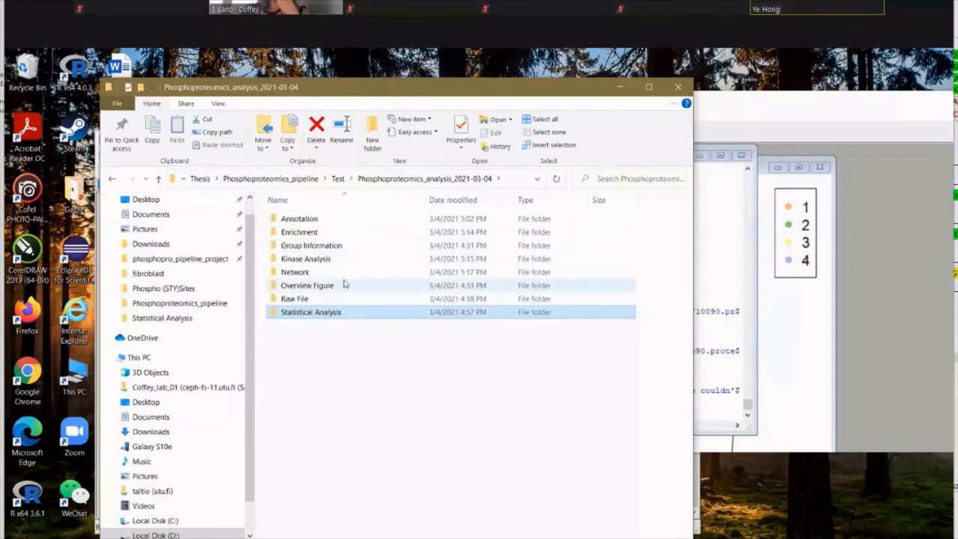
double_click(333, 233)
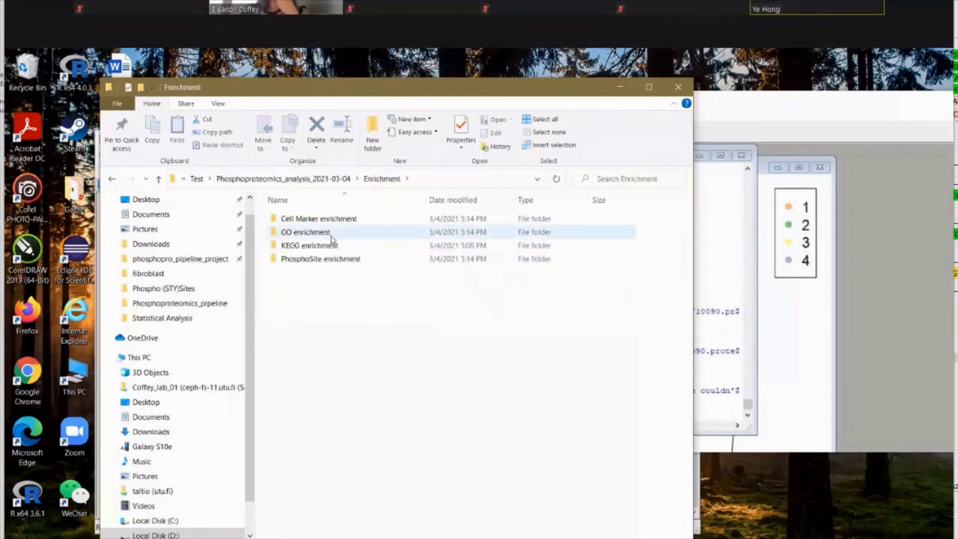
left_click(337, 218)
double_click(338, 218)
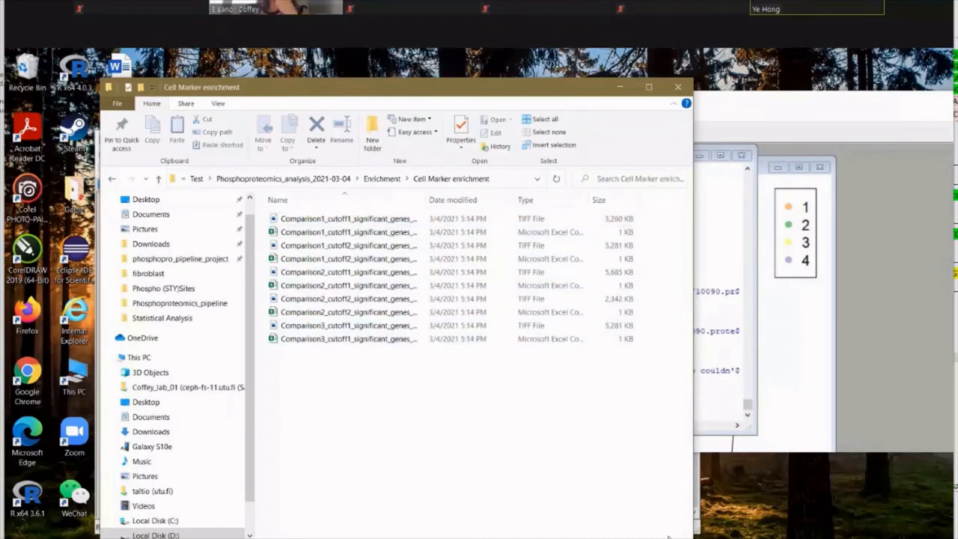
left_click(686, 537)
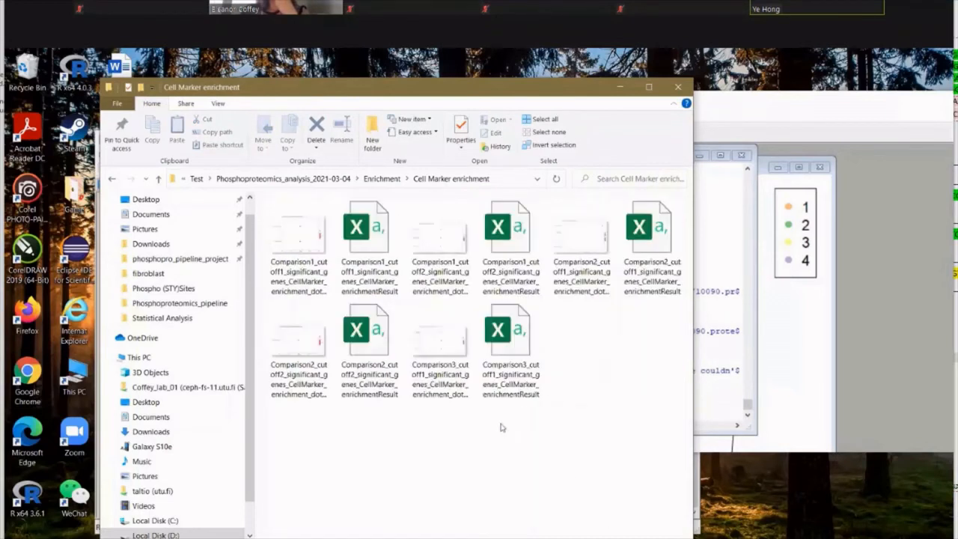
View the Comparison1 cutoff1 and cutoff2 cell marker dotplots and the Comparison2_cutoff1 enrichment result table, closing each one.
double_click(304, 244)
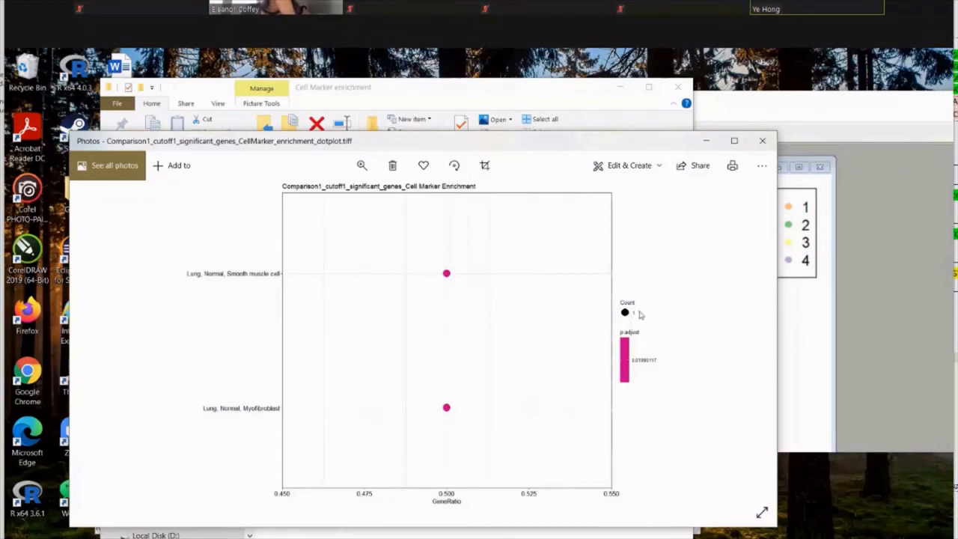
left_click(763, 148)
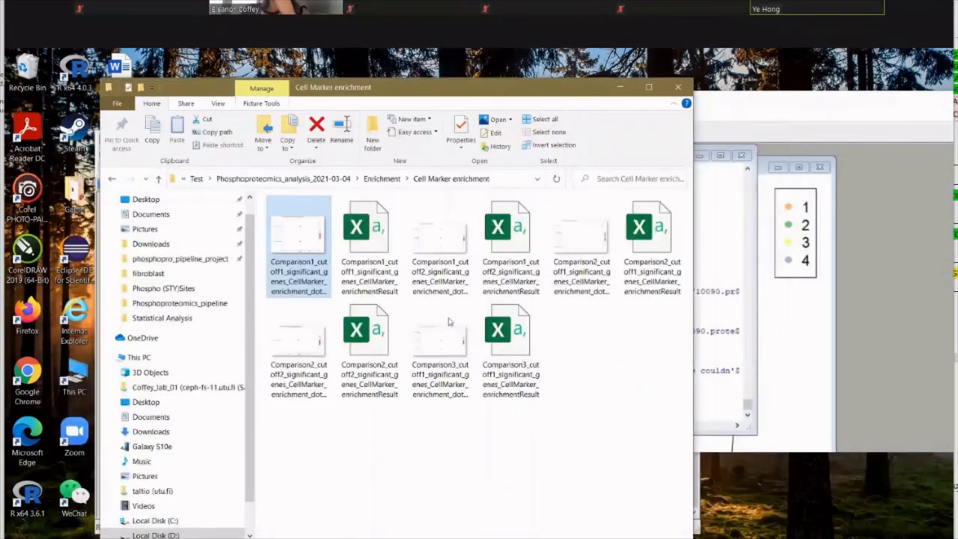
double_click(435, 257)
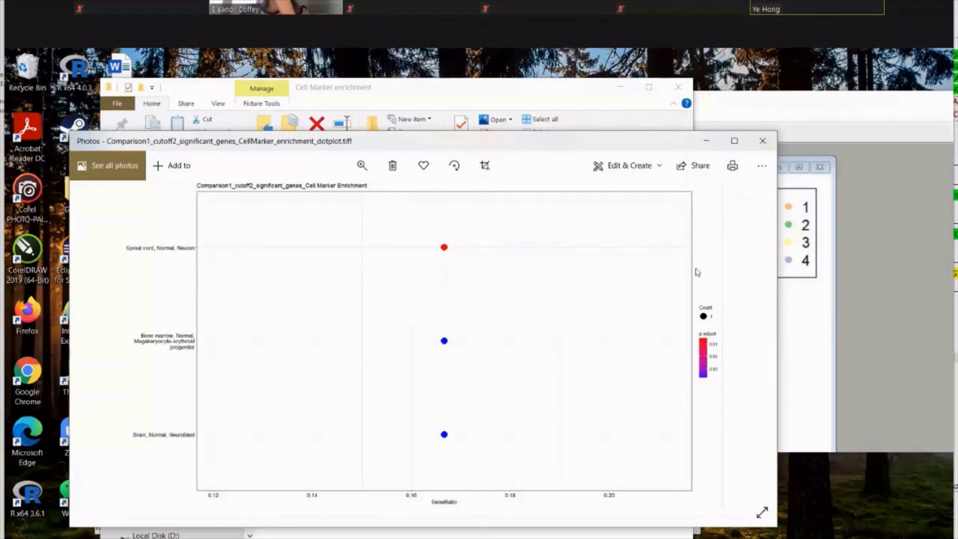
left_click(763, 141)
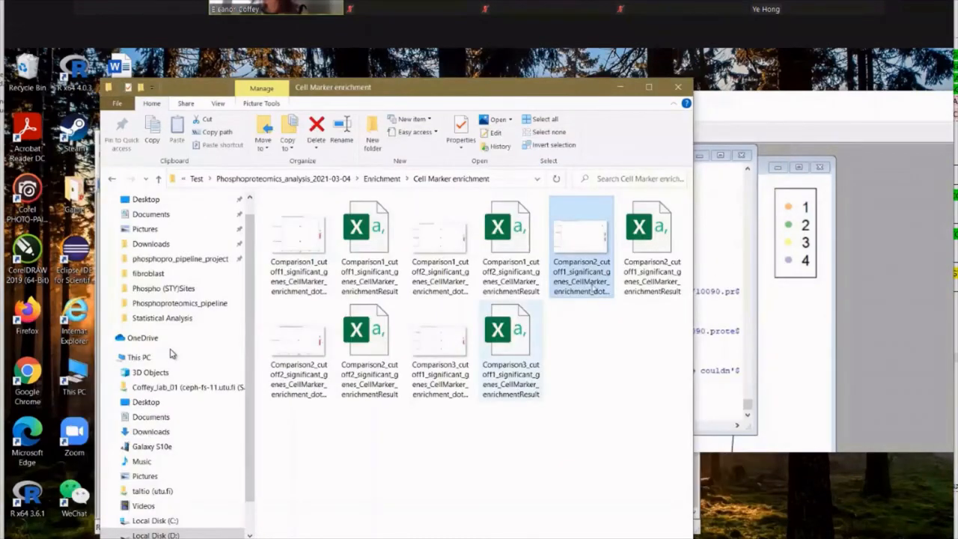
double_click(640, 281)
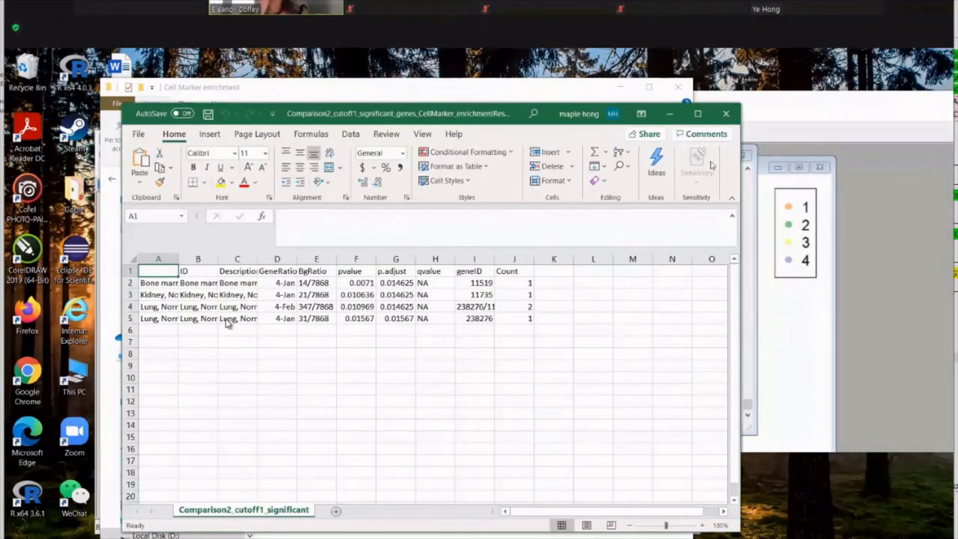
left_click(728, 114)
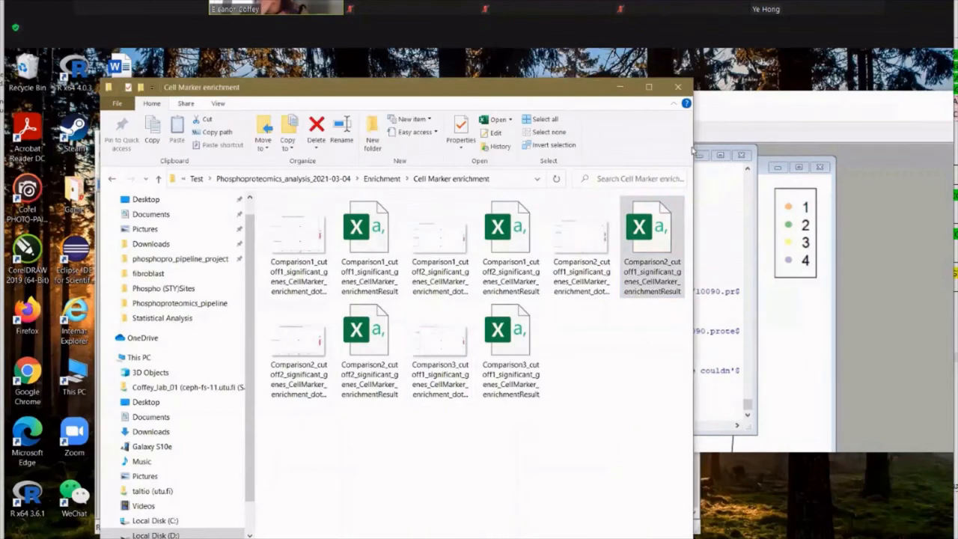
Open the Comparison1_cutoff1 cell marker enrichment result table and examine the gene IDs and term names in its two result rows.
double_click(362, 255)
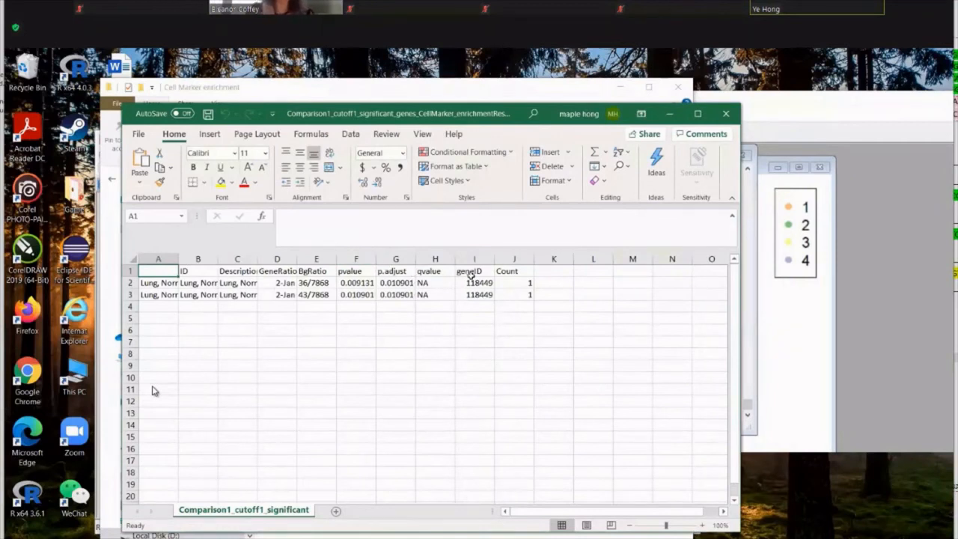
left_click(474, 282)
left_click(477, 294)
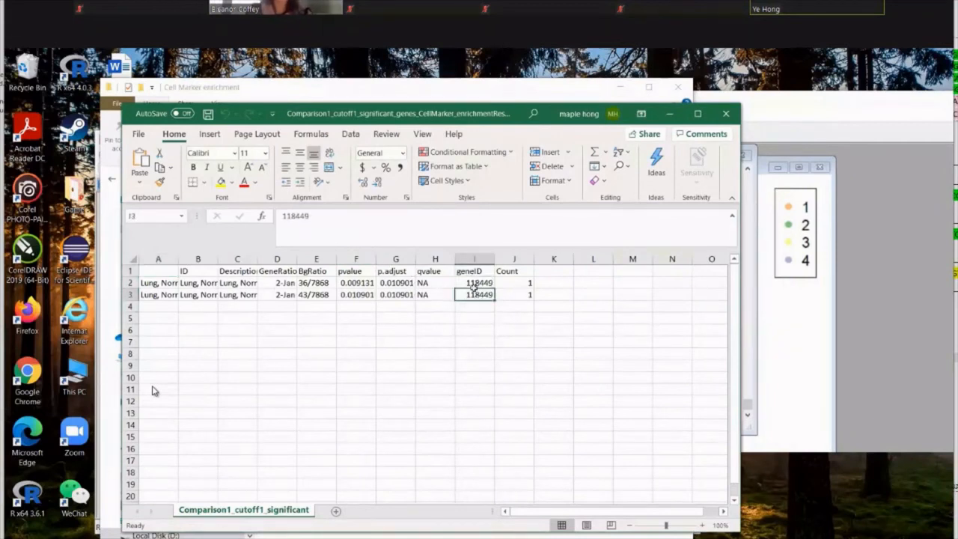
left_click(470, 283)
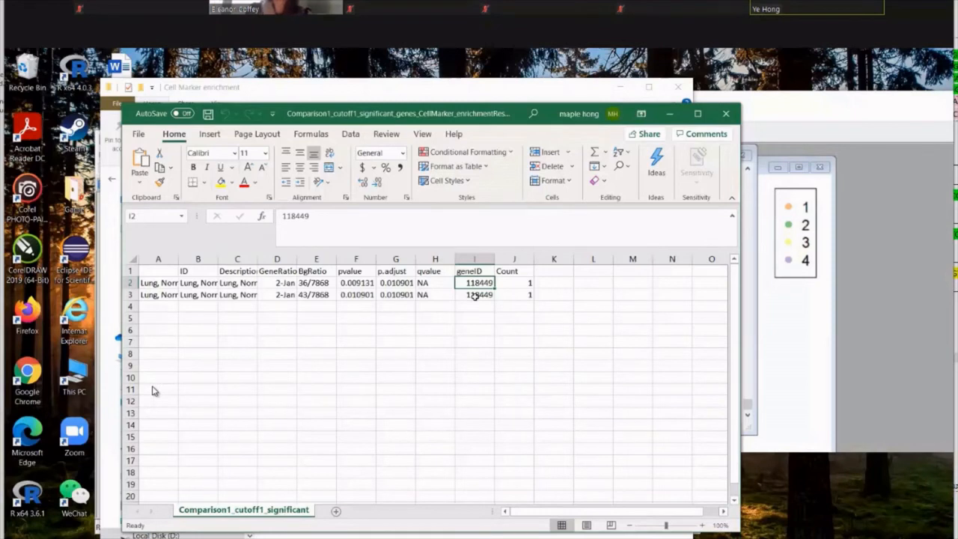
left_click(474, 296)
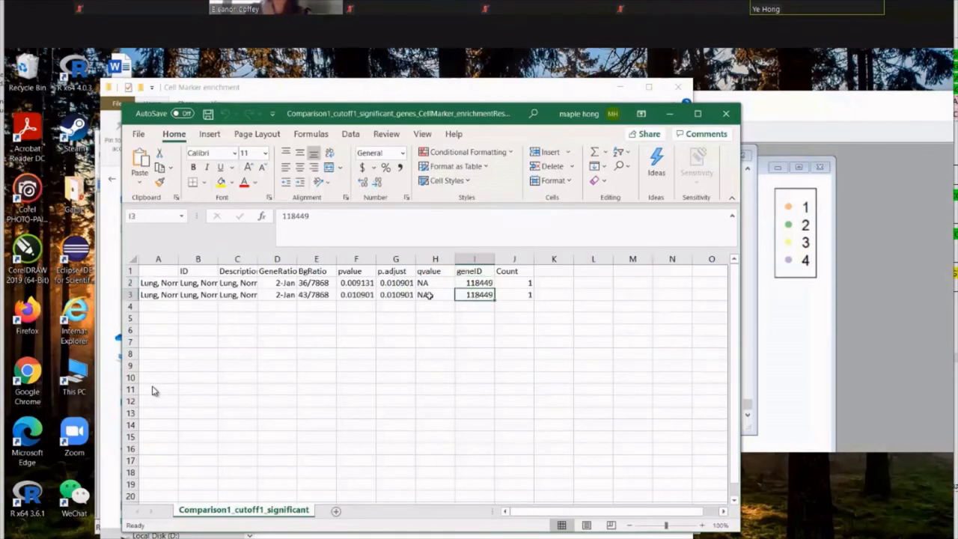
left_click(154, 285)
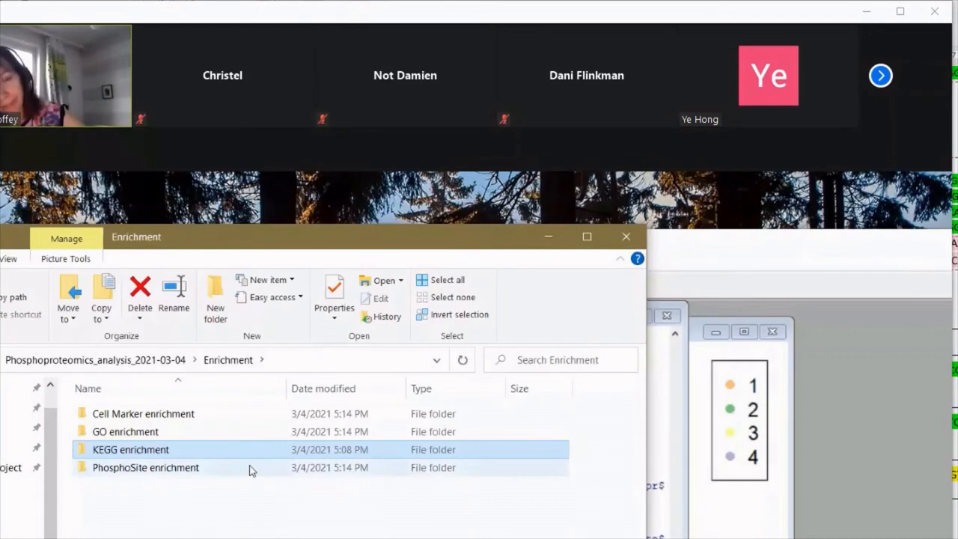
Go to the PhosphoSite enrichment folder inside Enrichment of the Phosphoproteomics_analysis_2021-03-04 folder.
double_click(251, 470)
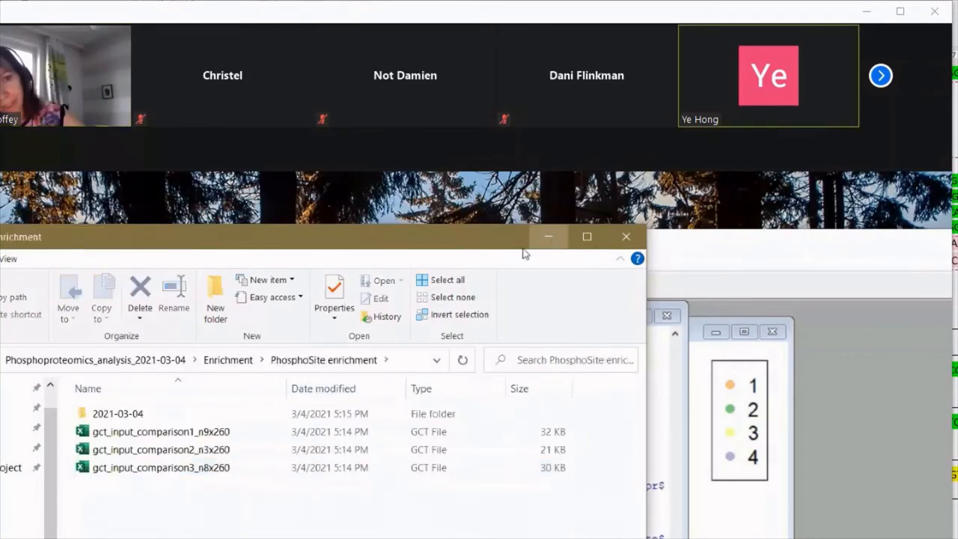
left_click(548, 236)
key("Return")
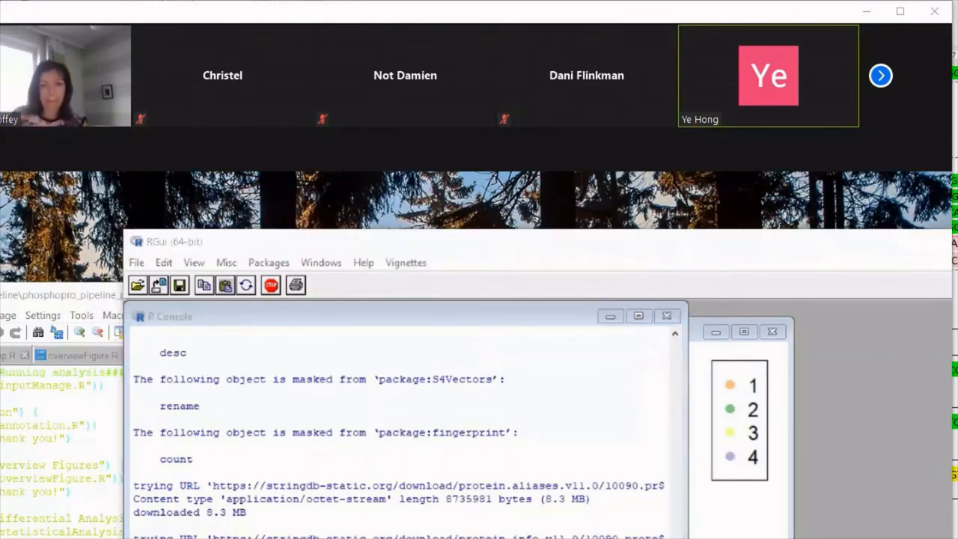
left_click(271, 535)
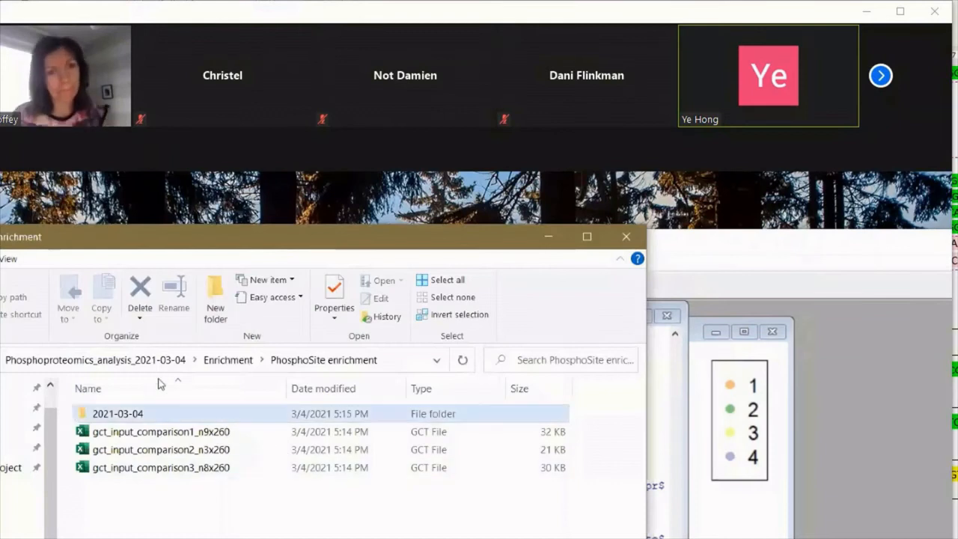
left_click(122, 360)
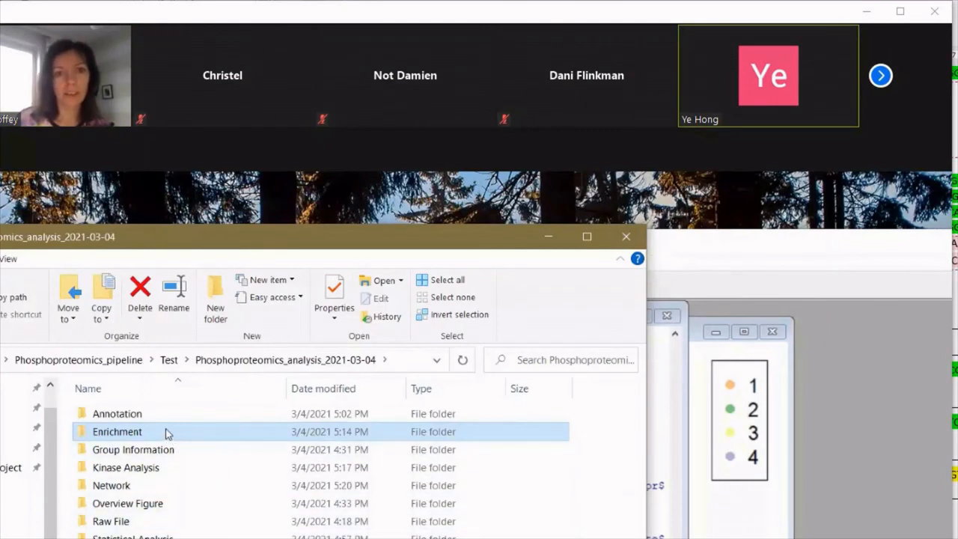
double_click(136, 437)
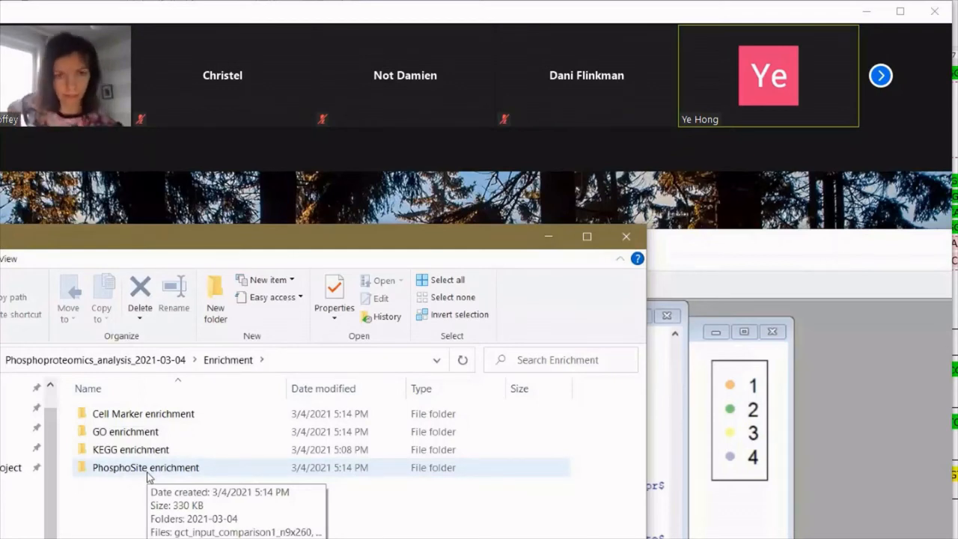
double_click(148, 468)
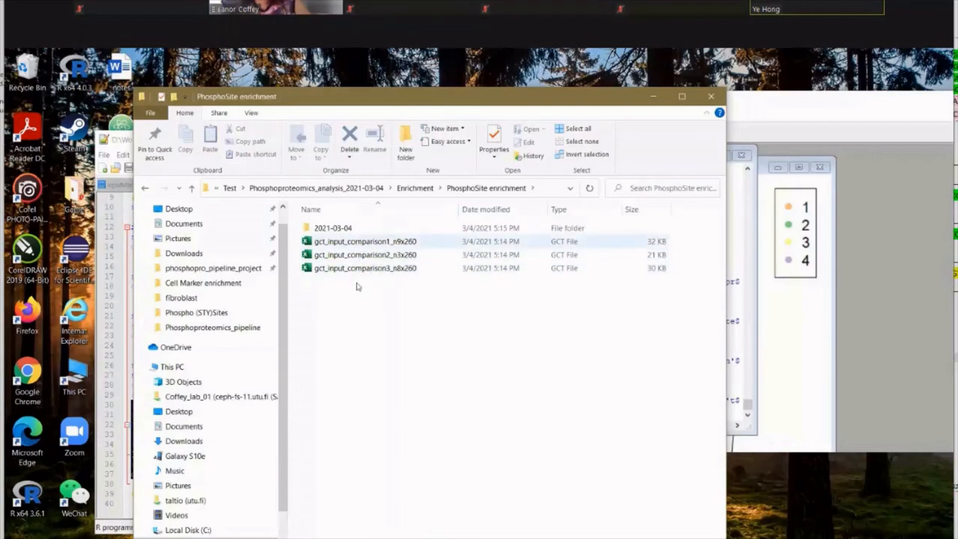
In the 2021-03-04 results, open PERT.PSP_EGF_2 from the rank-plots folder of gct_input_comparison3_n8x260_ssGSEA.
double_click(340, 229)
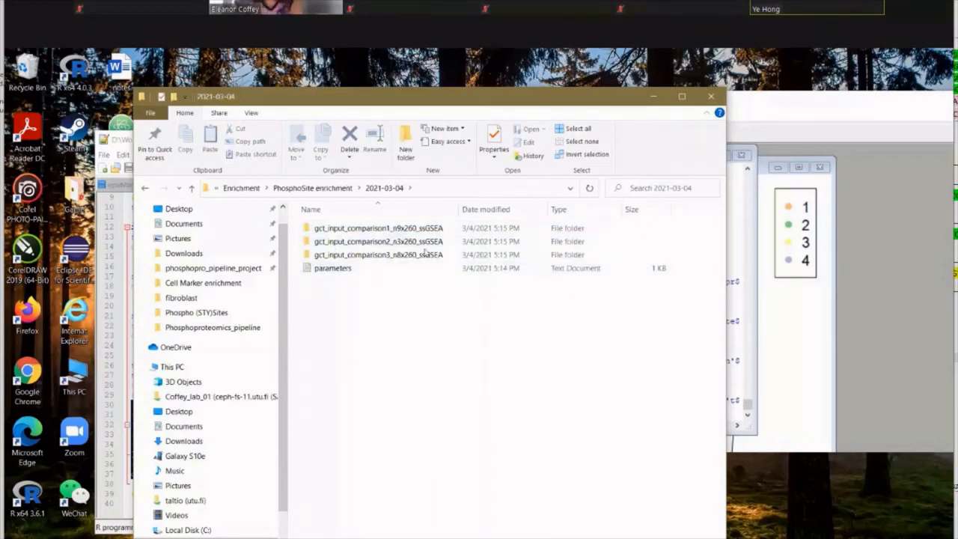
left_click(359, 228)
left_click(367, 244)
left_click(369, 257)
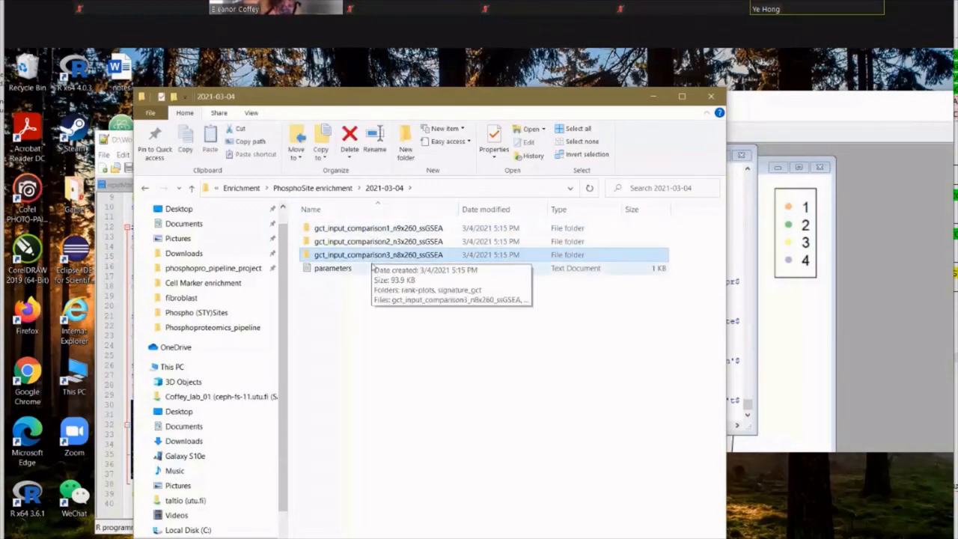
double_click(372, 255)
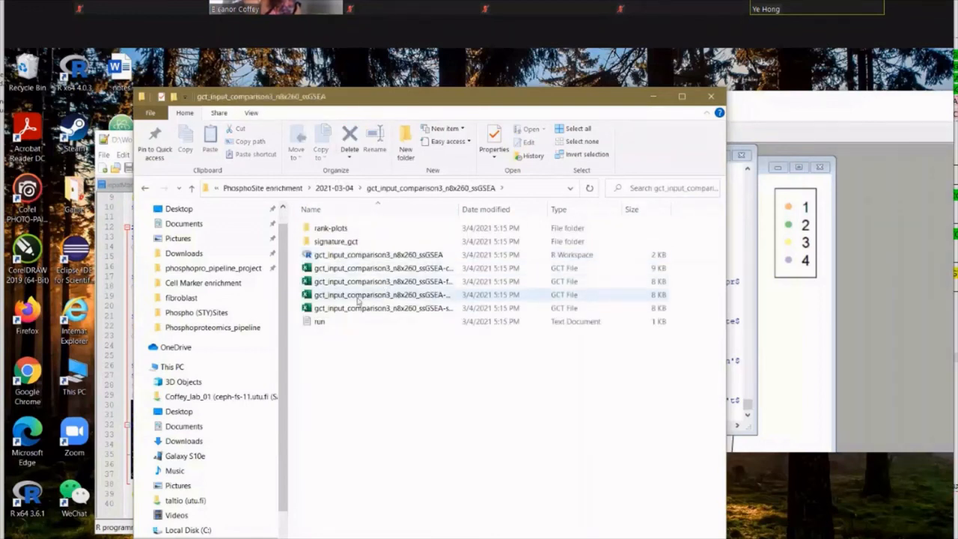
double_click(354, 229)
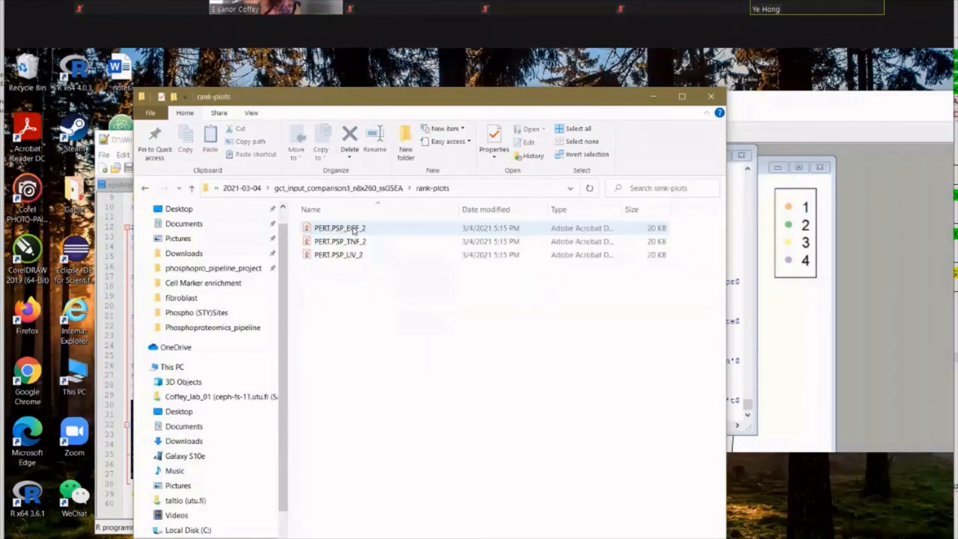
double_click(353, 229)
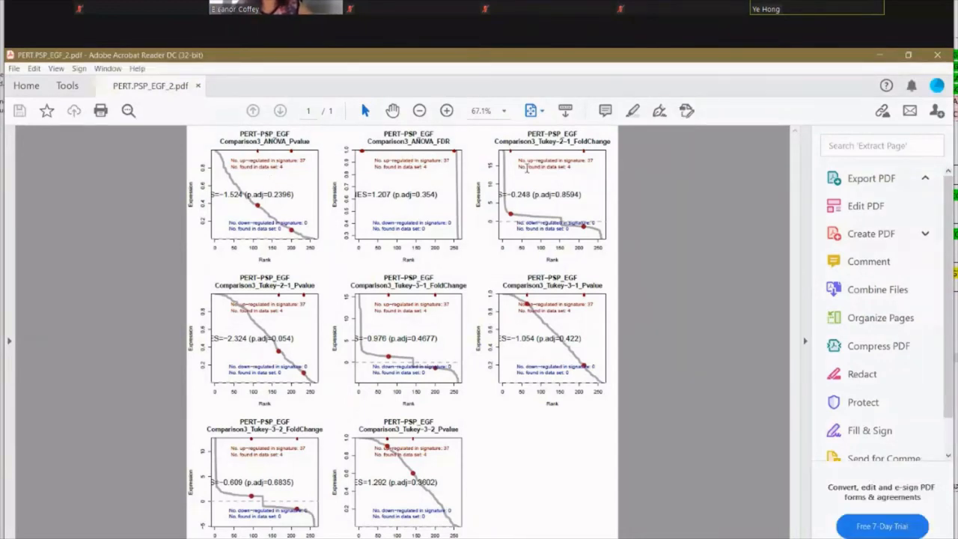
Examine the Tukey FoldChange rank plots and the Tukey-3-2 enrichment score with its adjusted p-value, and close the PDF.
left_click_drag(582, 142, 611, 142)
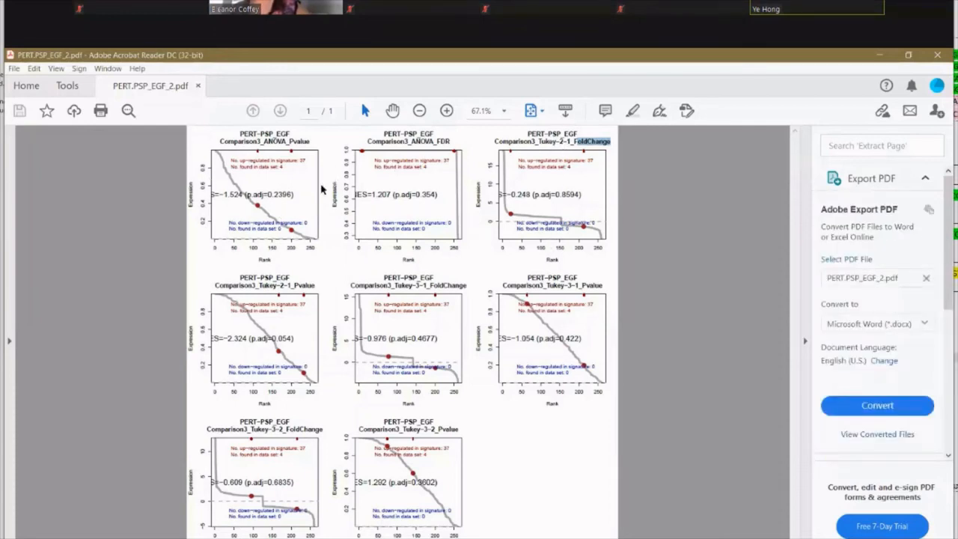
left_click(576, 166)
left_click_drag(575, 141, 612, 142)
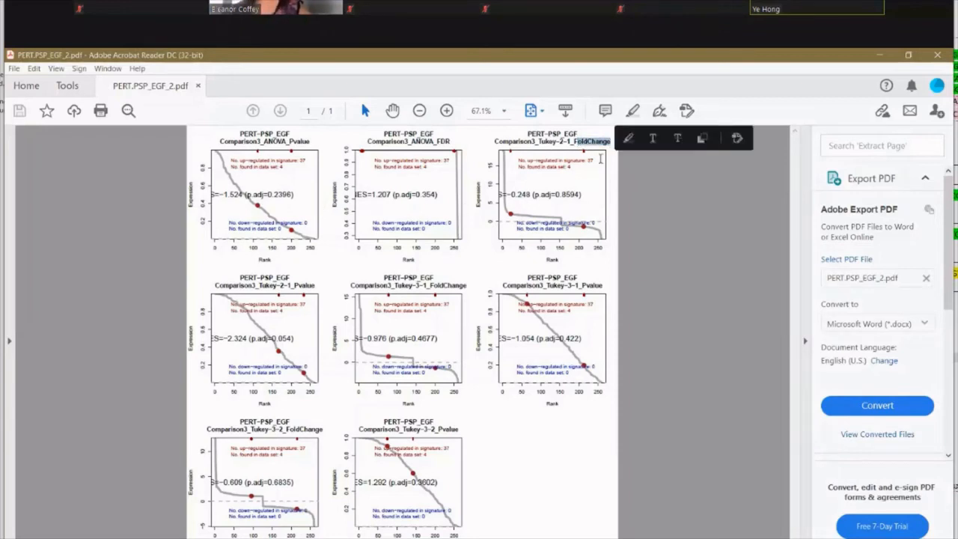
left_click_drag(430, 285, 467, 288)
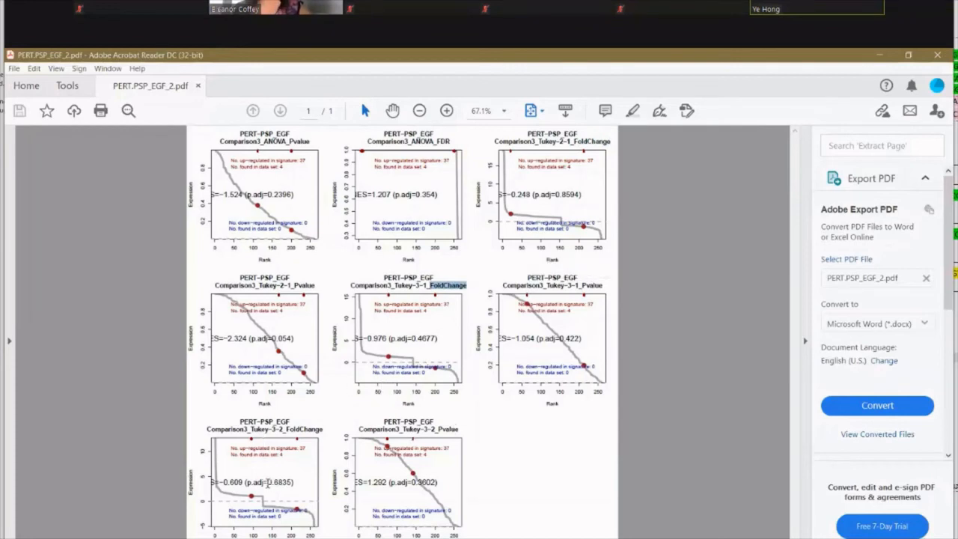
left_click_drag(223, 482, 294, 483)
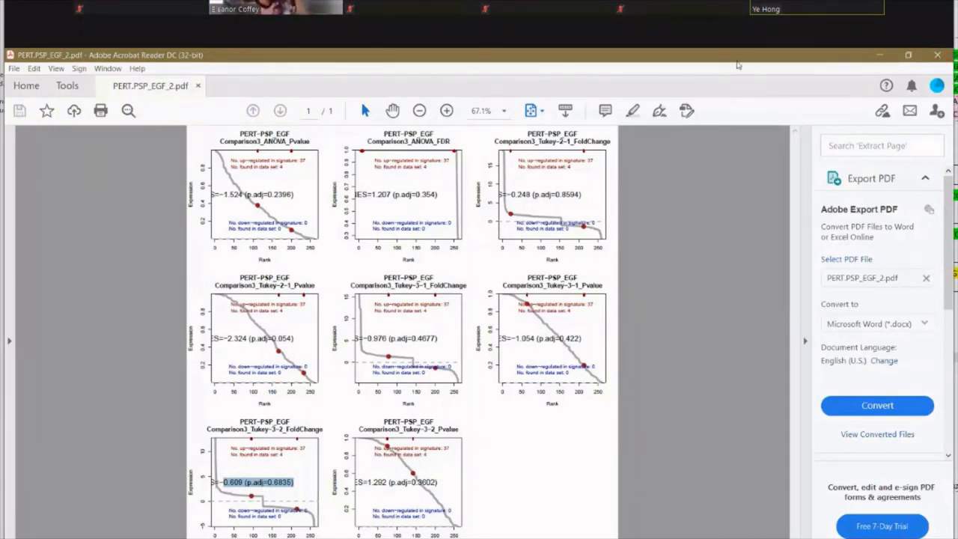
left_click_drag(736, 60, 788, 132)
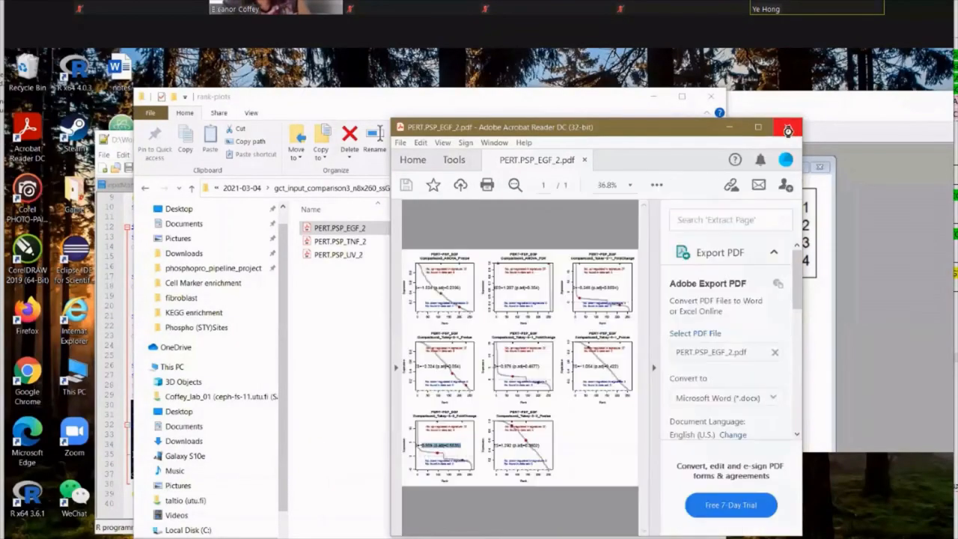
left_click(786, 127)
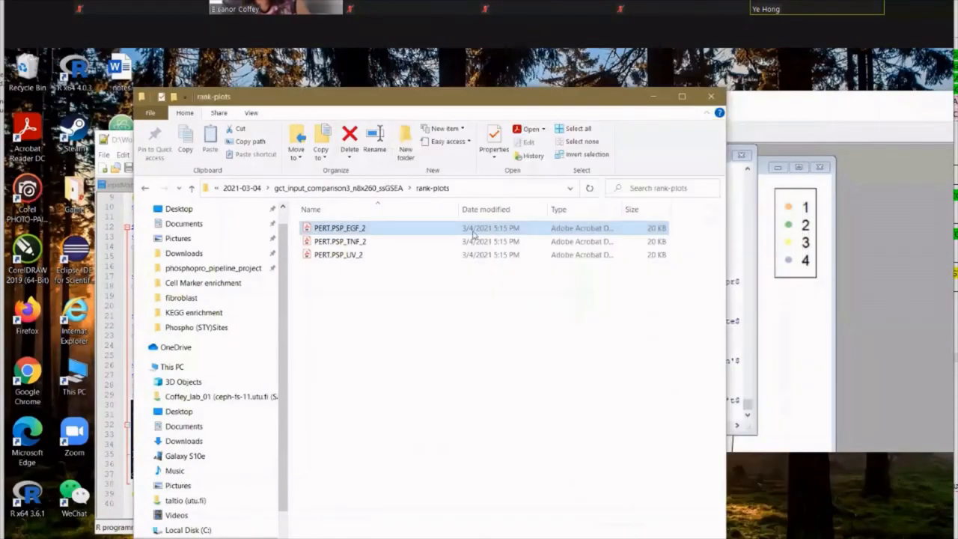
Return to the 2021-03-04 folder, open gct_input_comparison1_n9x260_ssGSEA and widen the Name column to show the full file names.
left_click(366, 192)
left_click(330, 190)
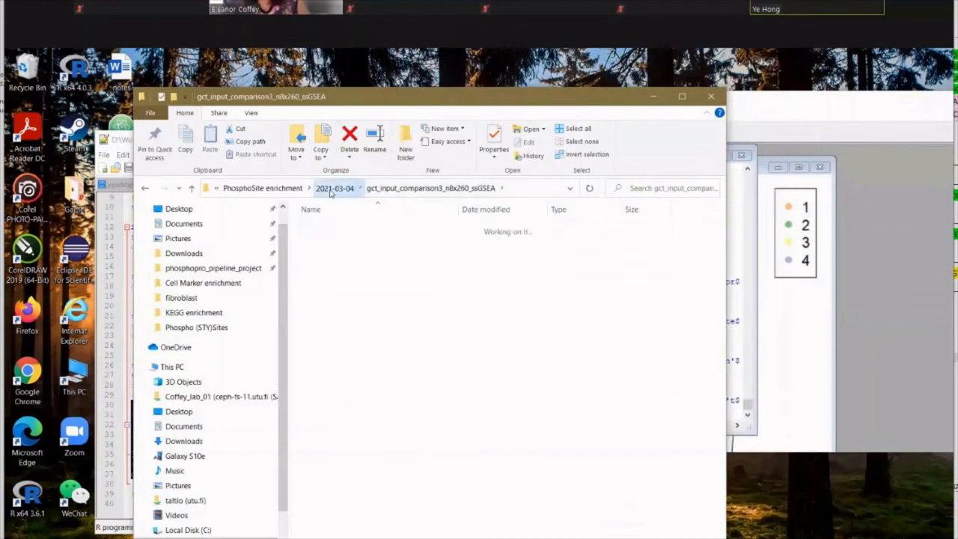
left_click(315, 187)
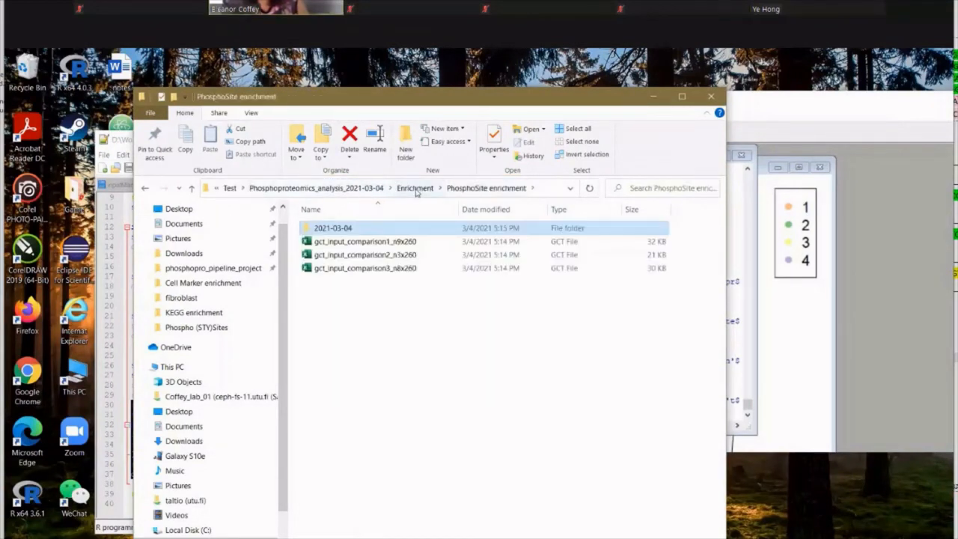
double_click(352, 229)
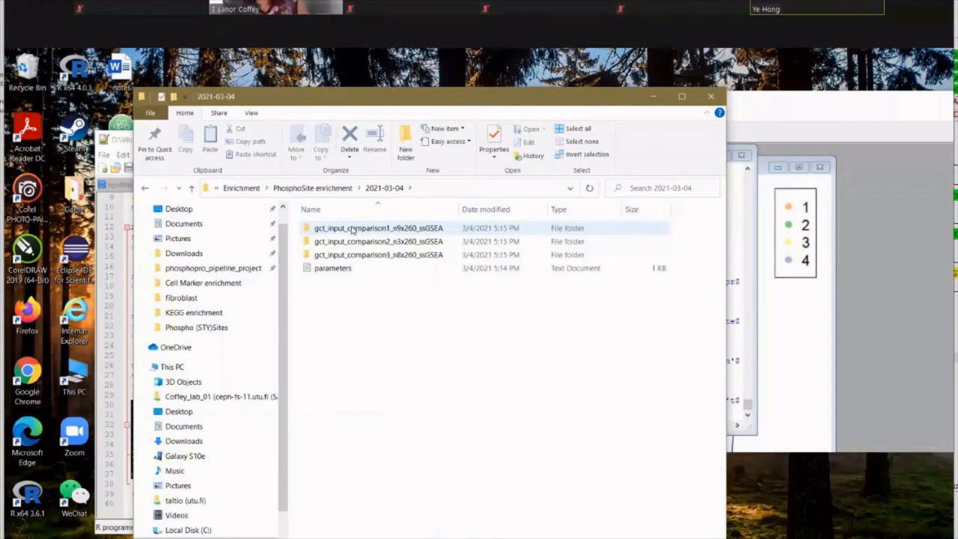
left_click(305, 188)
double_click(372, 231)
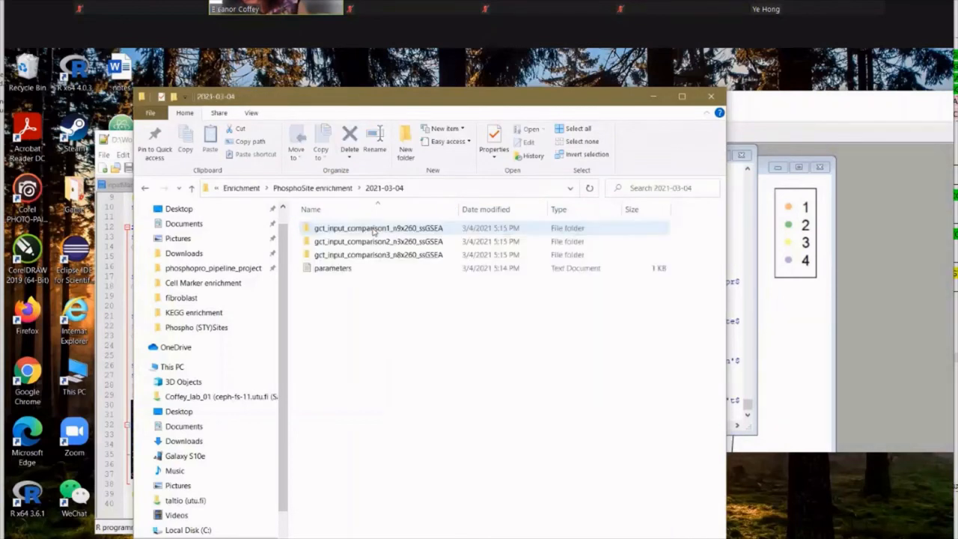
double_click(372, 229)
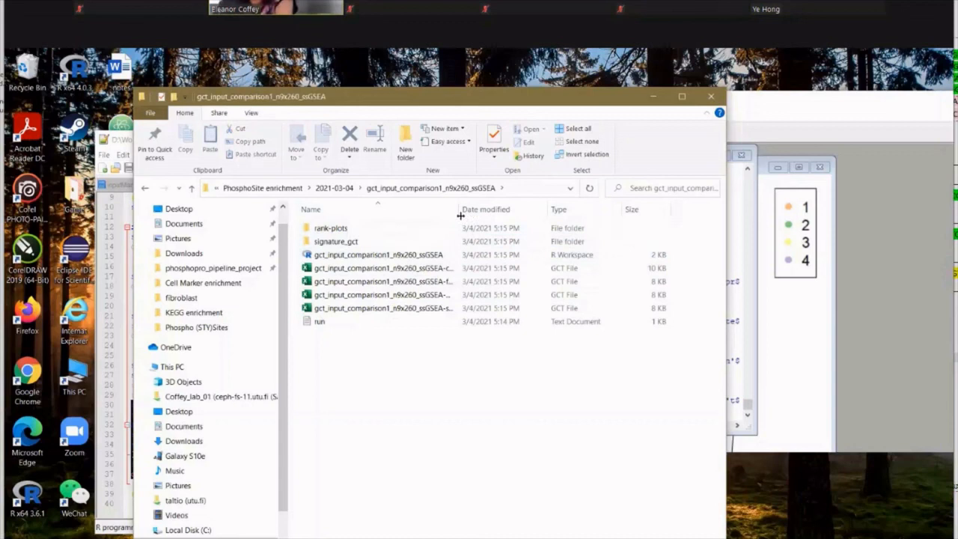
left_click_drag(467, 214, 517, 217)
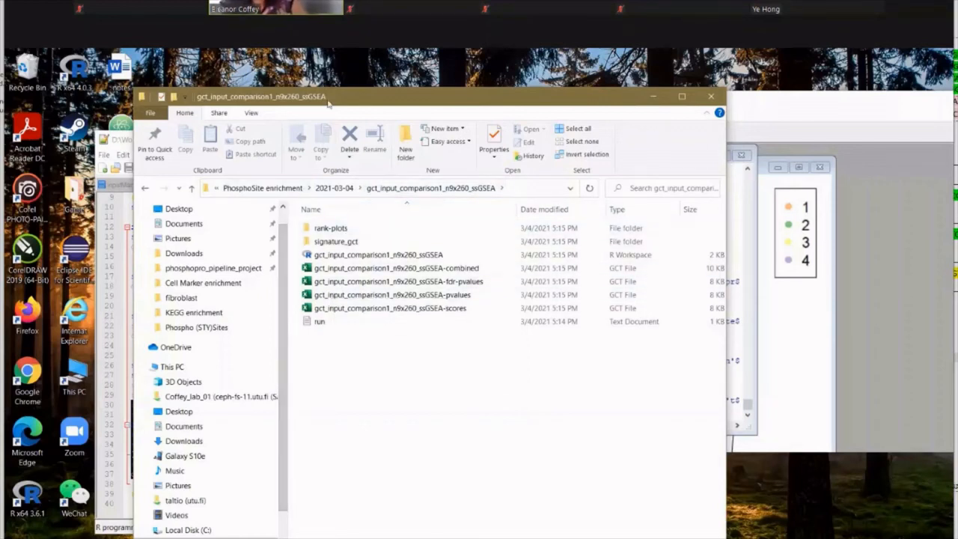
Switch to the phosphopro_pipeline_project folder and look through the flanking and uniprot ptm.sig.db signature files for human, mouse and rat.
left_click_drag(464, 96, 538, 103)
left_click(124, 536)
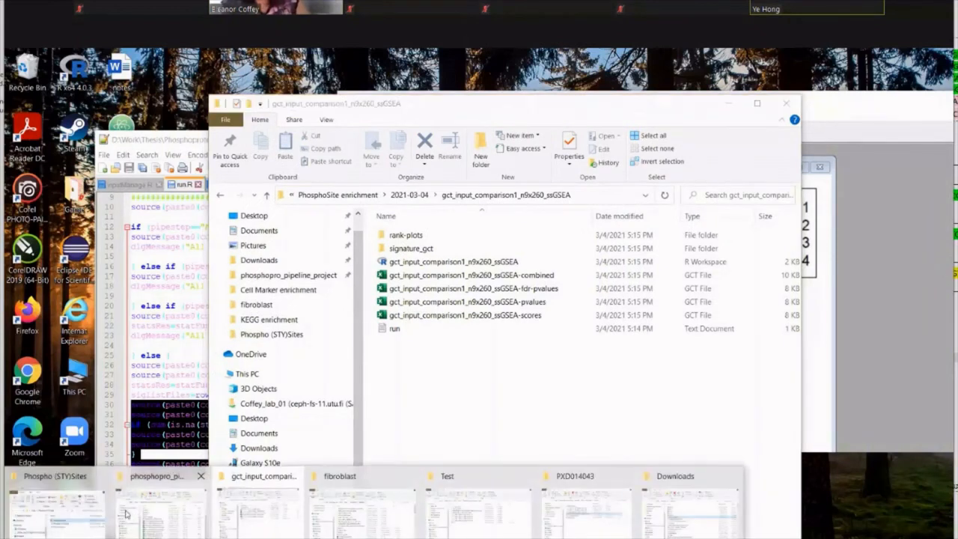
left_click(160, 517)
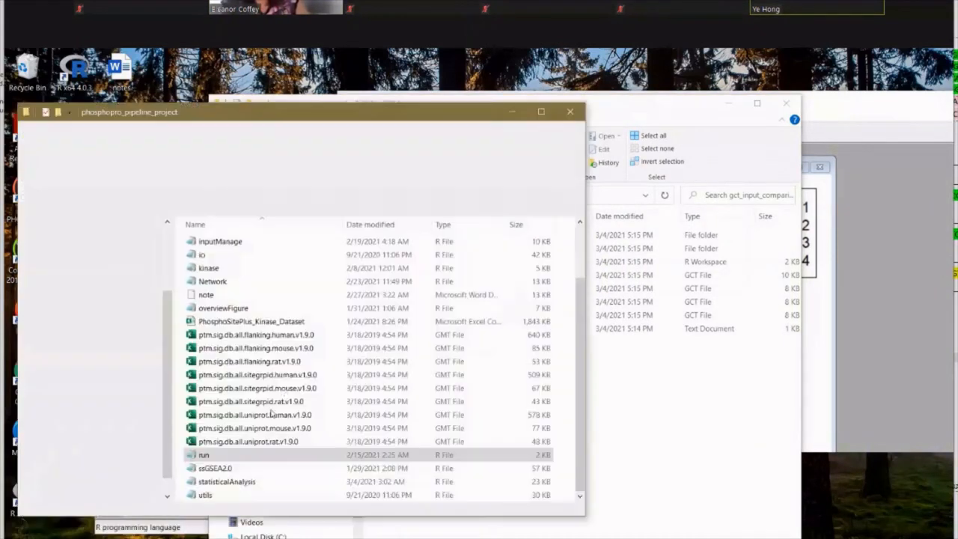
left_click(268, 336)
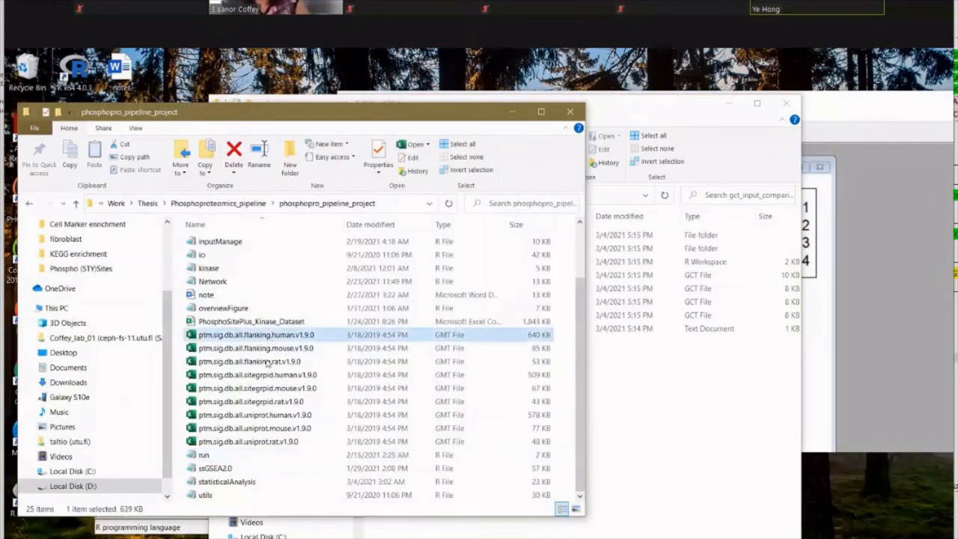
left_click(261, 442)
left_click(258, 429)
left_click(256, 416)
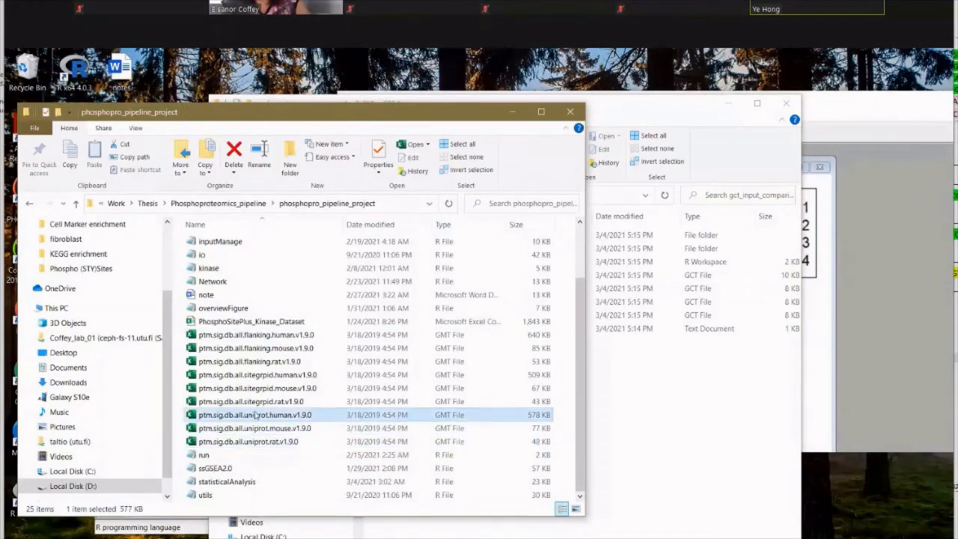
left_click(263, 361)
left_click(272, 336)
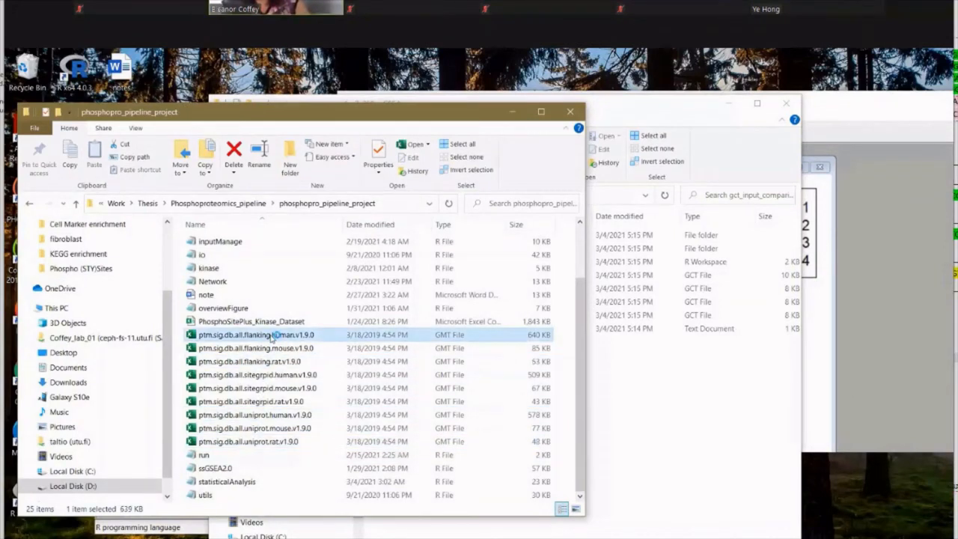
Open ptm.sig.db.all.flanking.human.v1.9.0 in Excel and inspect the signature name in A1 and its site list in B1.
double_click(272, 336)
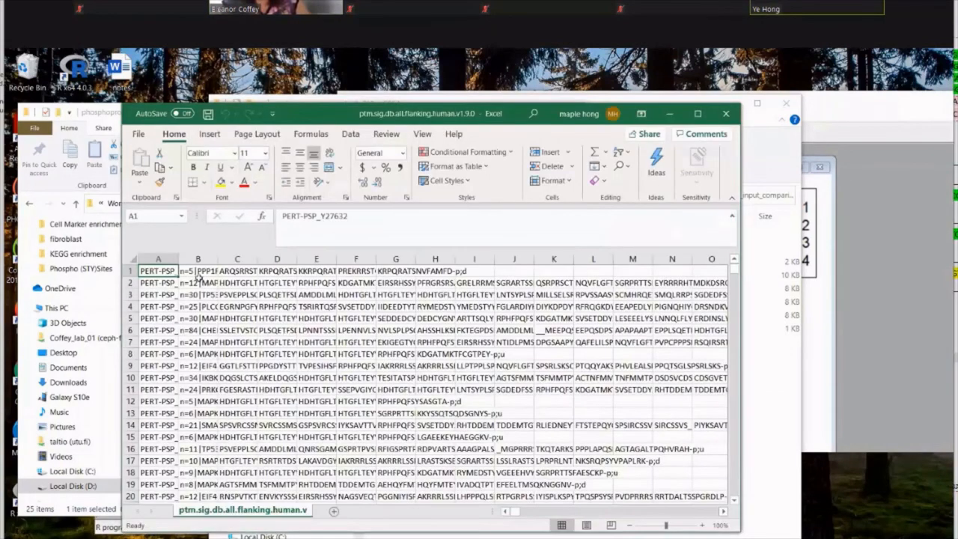
left_click(195, 271)
left_click(165, 273)
left_click(202, 271)
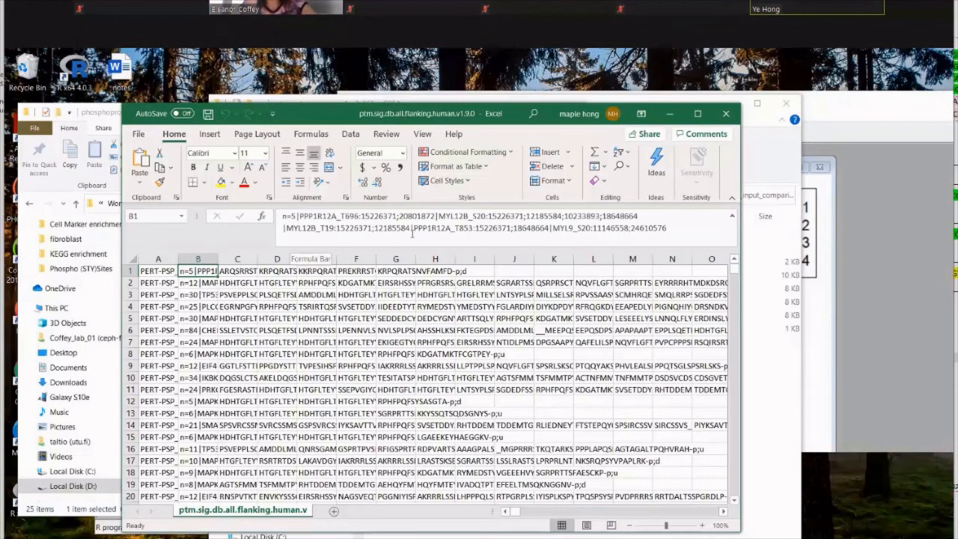
Examine the MYL9_S20 entry at the end of B1's site list and the flanking sequences in C1 through G1.
left_click(555, 228)
left_click_drag(555, 228, 666, 228)
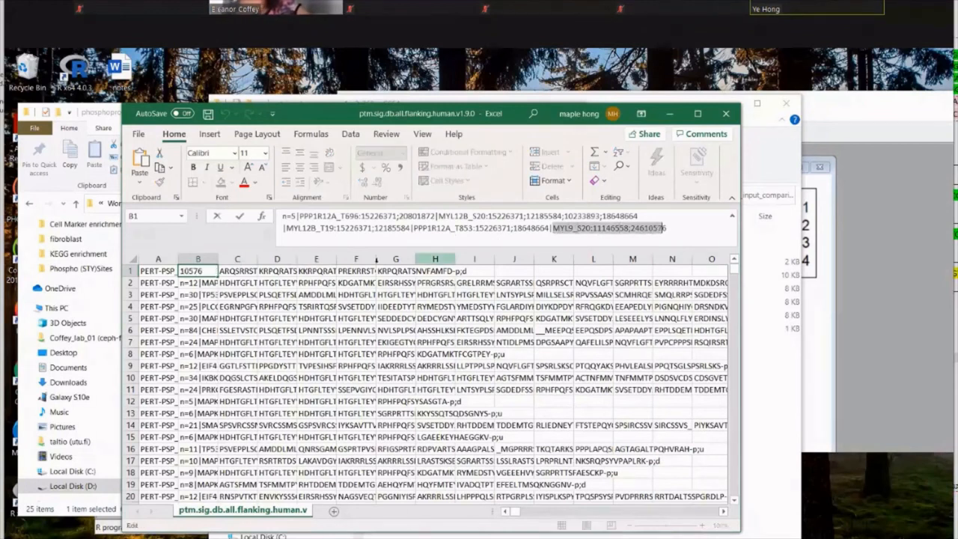
left_click(249, 271)
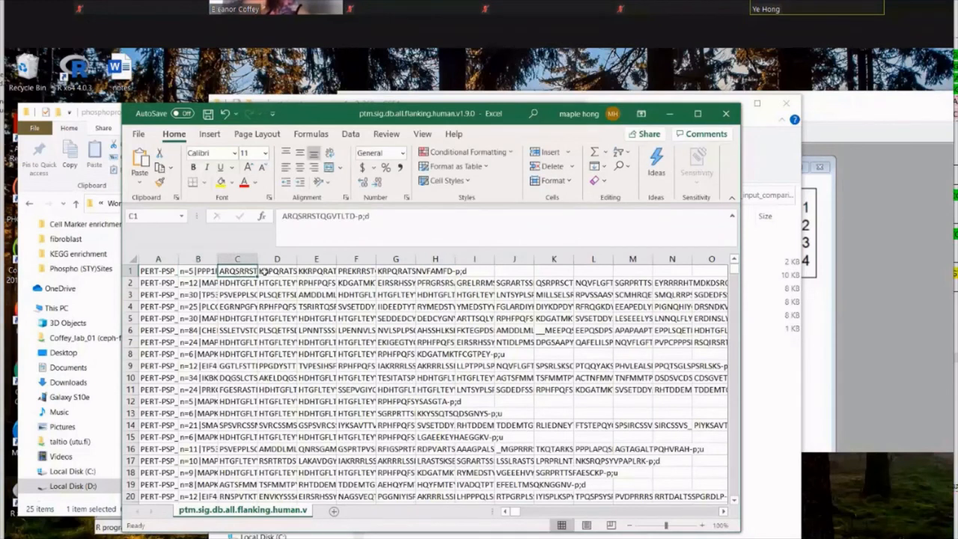
left_click(277, 272)
left_click(320, 270)
left_click(362, 275)
left_click(391, 276)
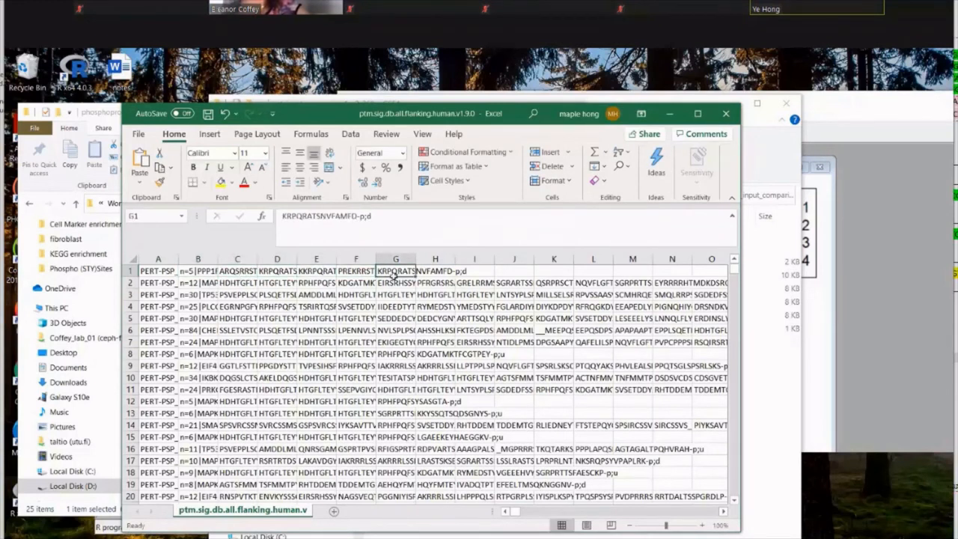
Highlight the complete flanking sequence in G1 to inspect it, and close the human flanking signature workbook.
left_click(318, 216)
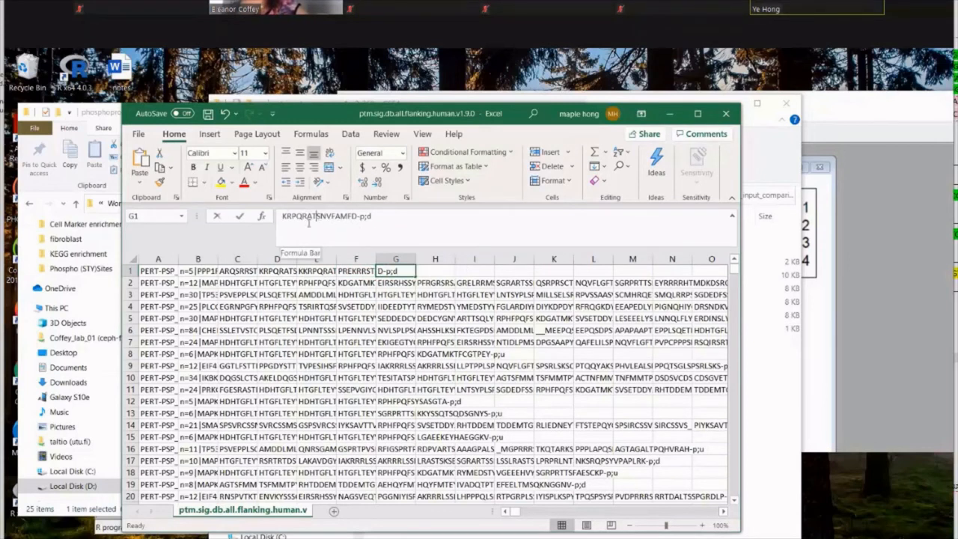
left_click(307, 216)
left_click_drag(282, 216, 392, 217)
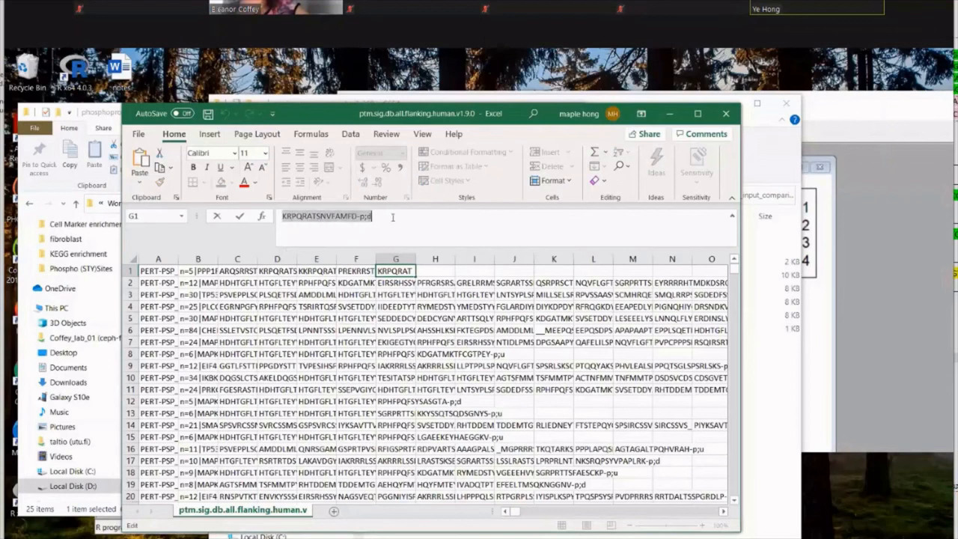
left_click(320, 333)
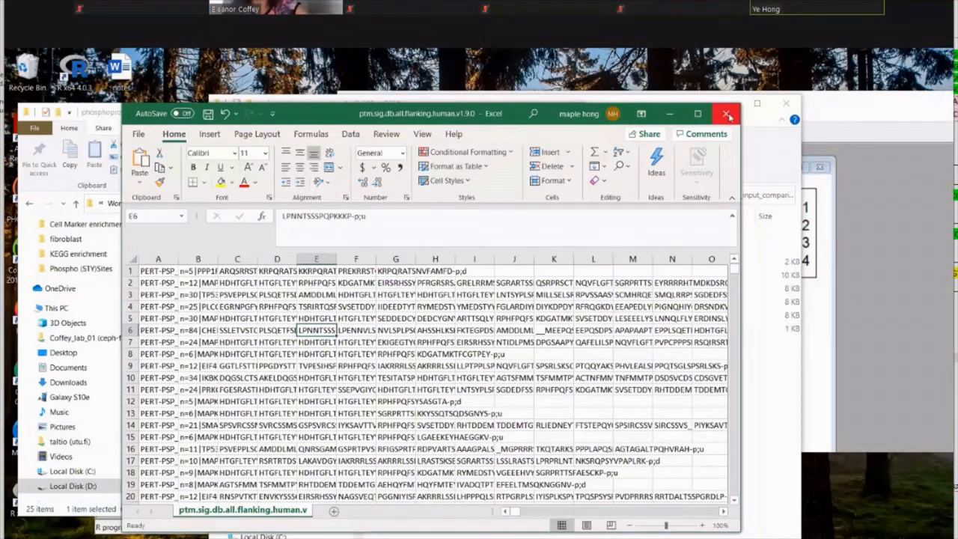
left_click(728, 114)
left_click(481, 329)
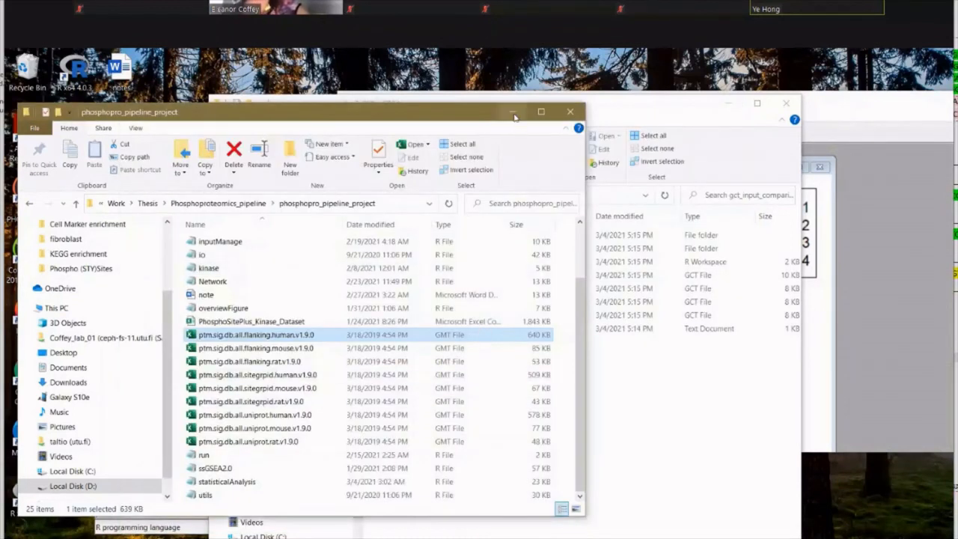
Minimize the project folder, go up to Phosphoproteomics_analysis_2021-03-04, open Kinase Analysis and reposition its window.
left_click(512, 112)
left_click(414, 195)
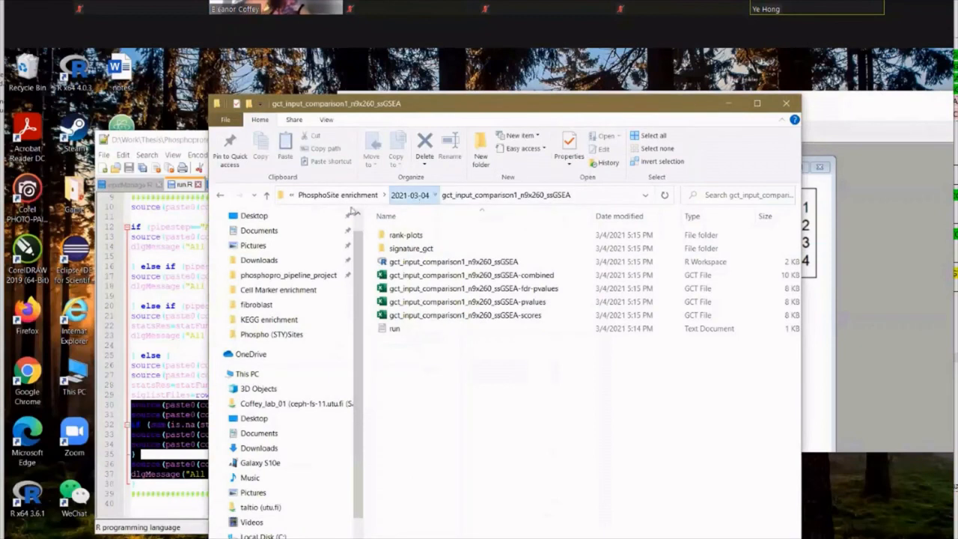
left_click(317, 195)
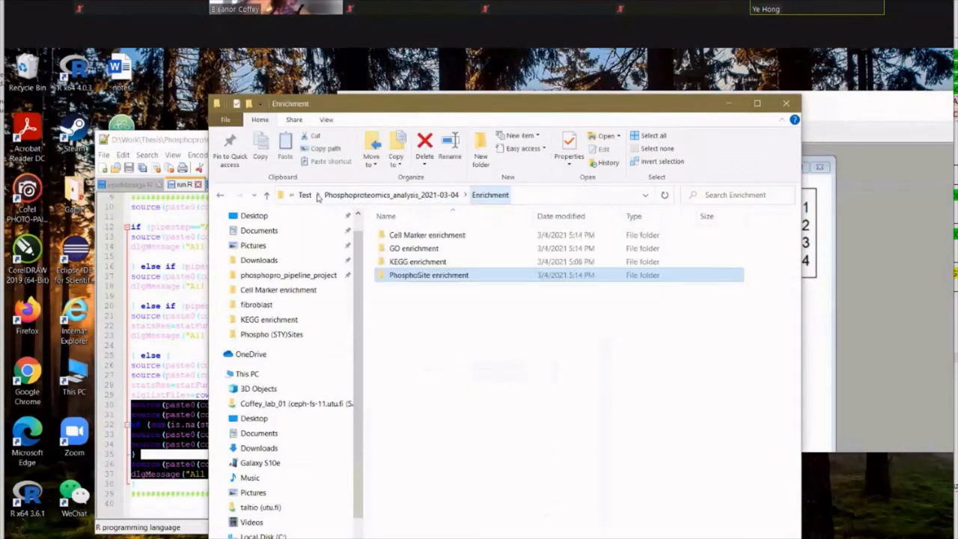
left_click(416, 196)
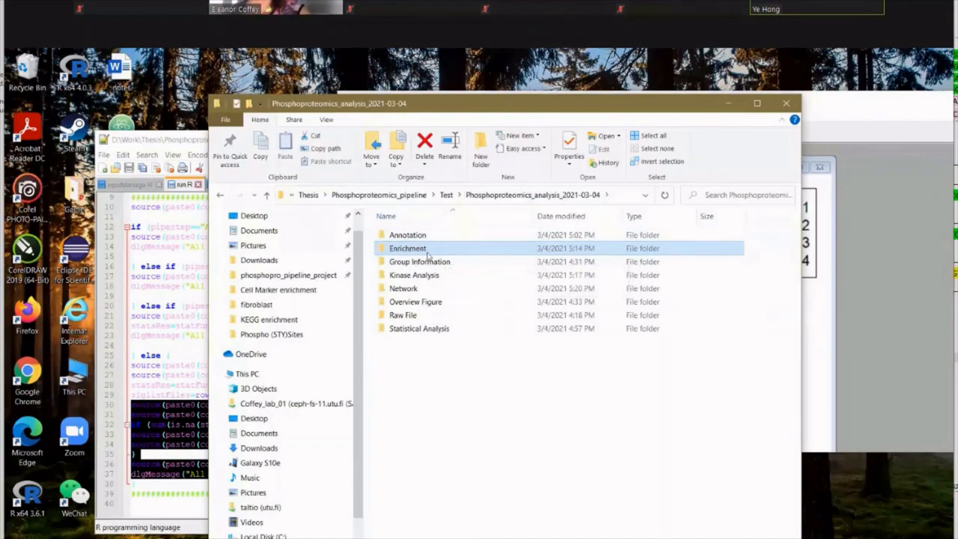
double_click(449, 276)
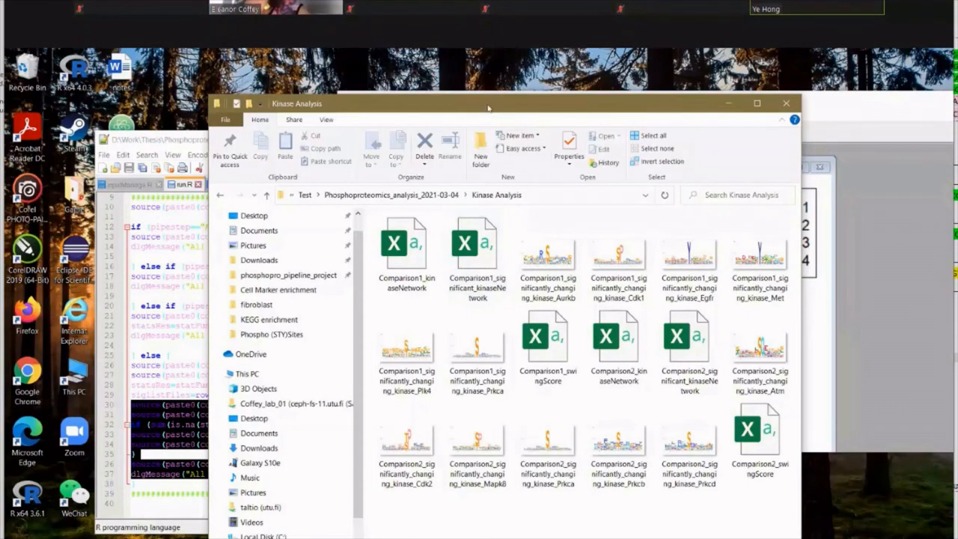
left_click_drag(488, 107, 357, 101)
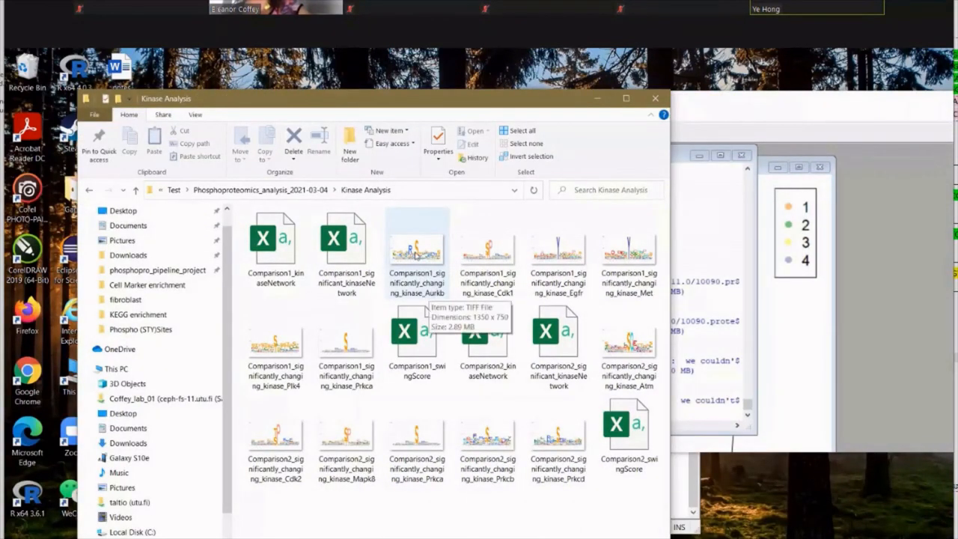
View the sequence logos of the significantly changing kinases Aurkb in Comparison1 and Atm in Comparison2, closing each image.
double_click(430, 297)
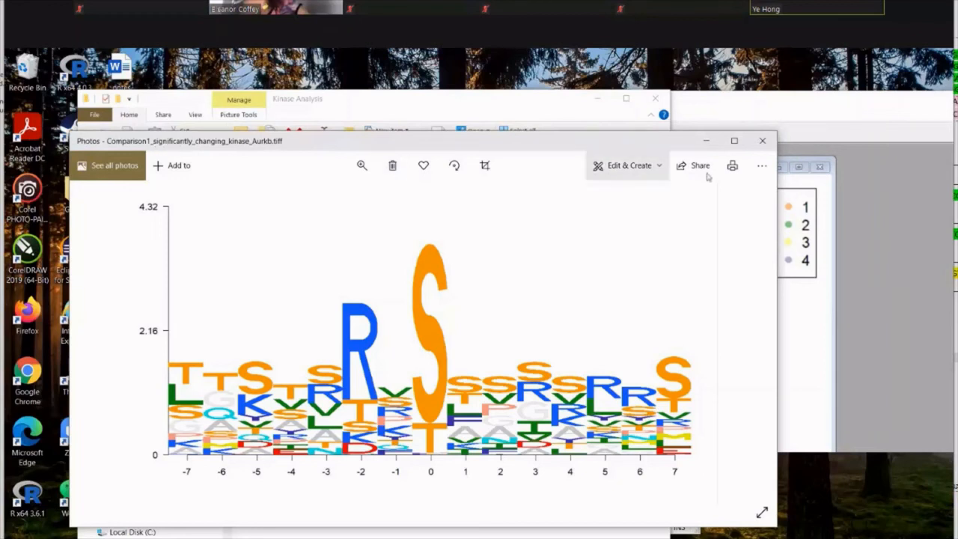
left_click(763, 141)
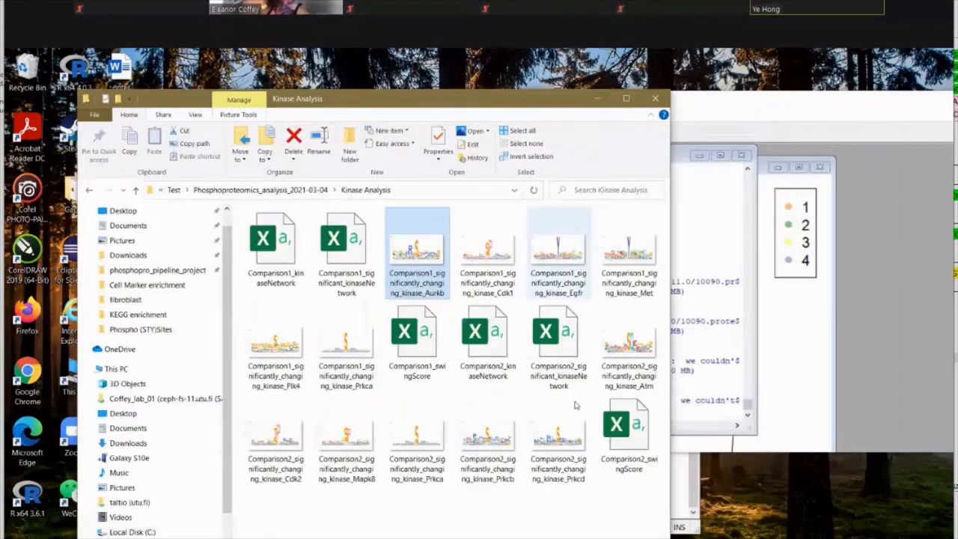
double_click(636, 370)
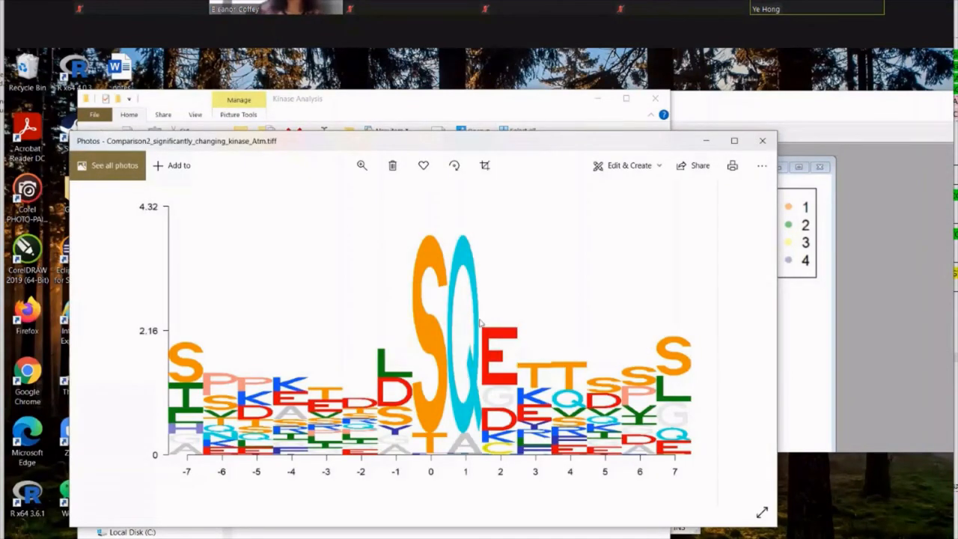
left_click(761, 140)
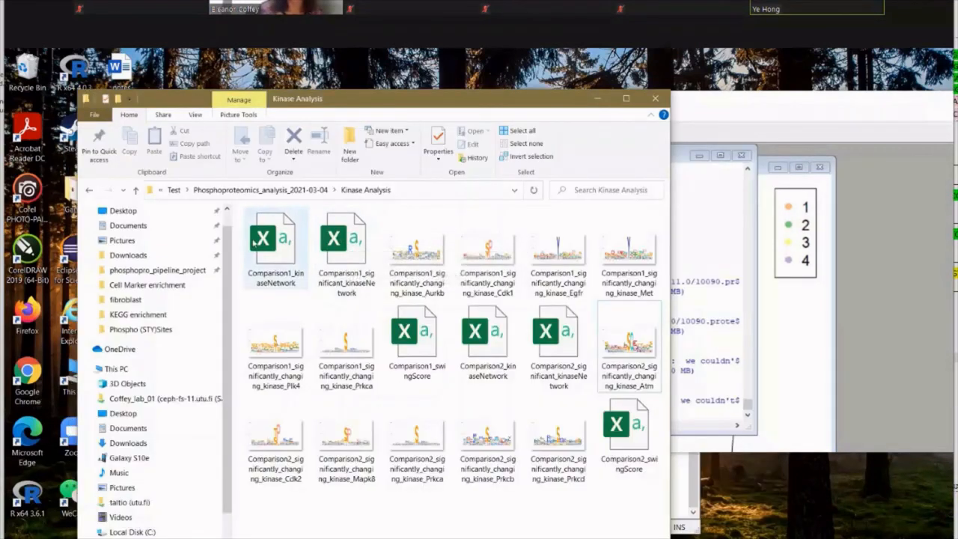
Open Comparison2_swingScore and examine the p_greater column, highlighting the Prkca, Prkcb and Prkcd rows.
double_click(640, 444)
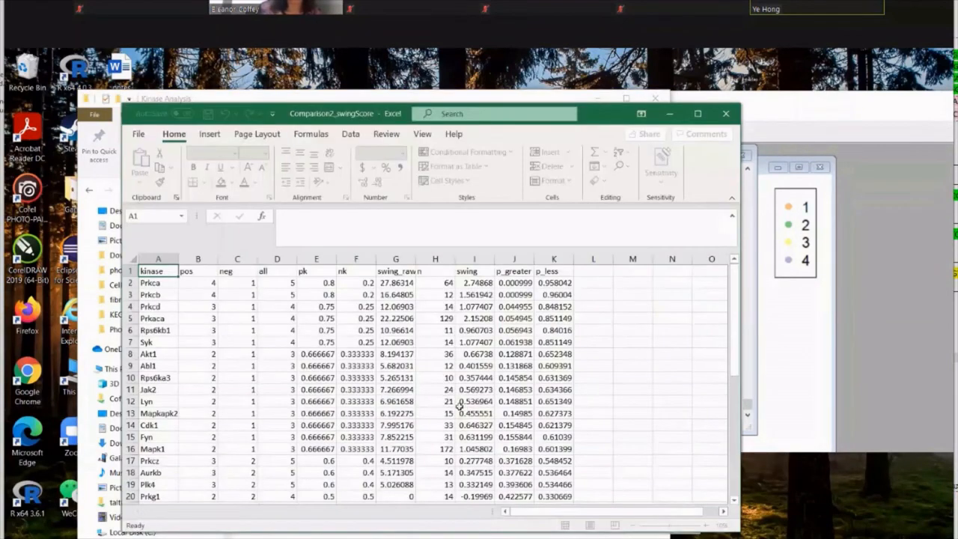
left_click(509, 274)
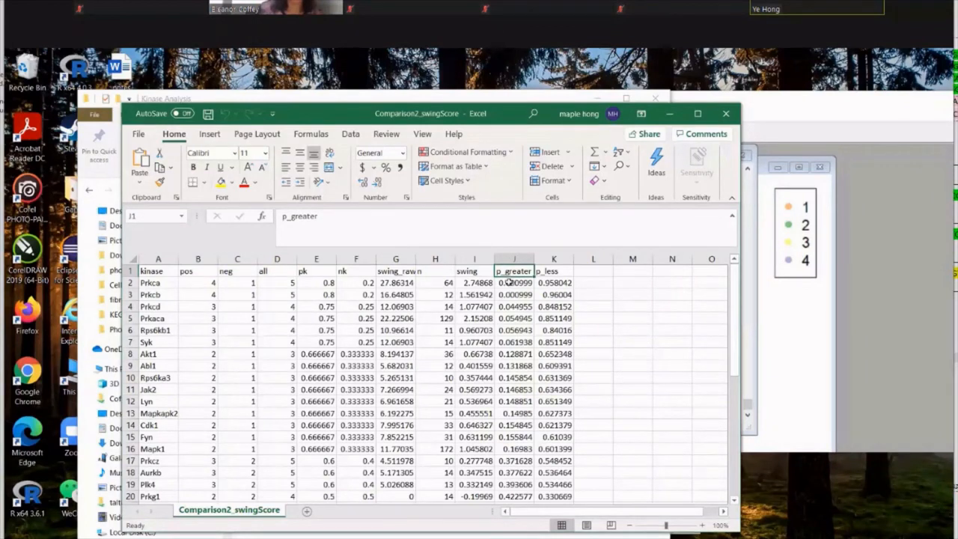
left_click_drag(130, 282, 131, 303)
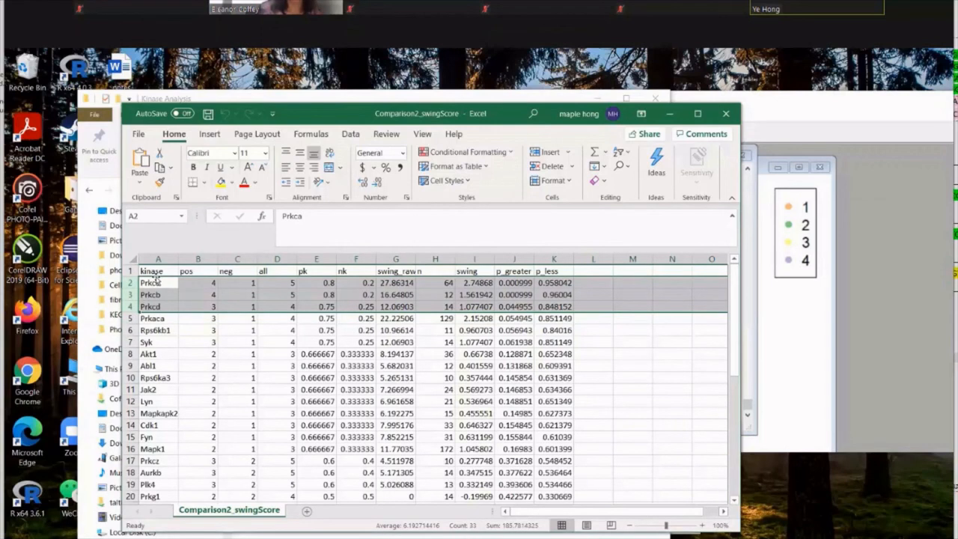
left_click_drag(735, 349, 736, 385)
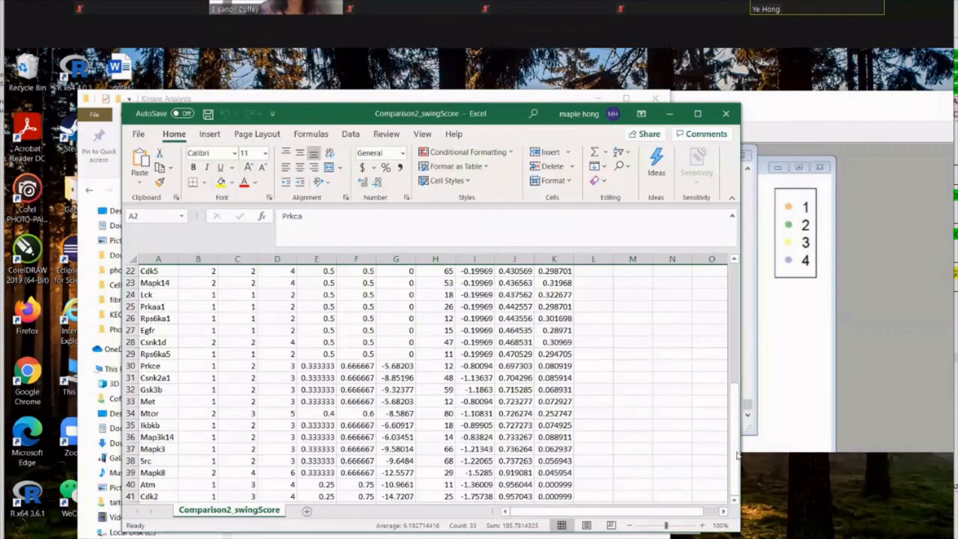
scroll(737, 454, "up", 7)
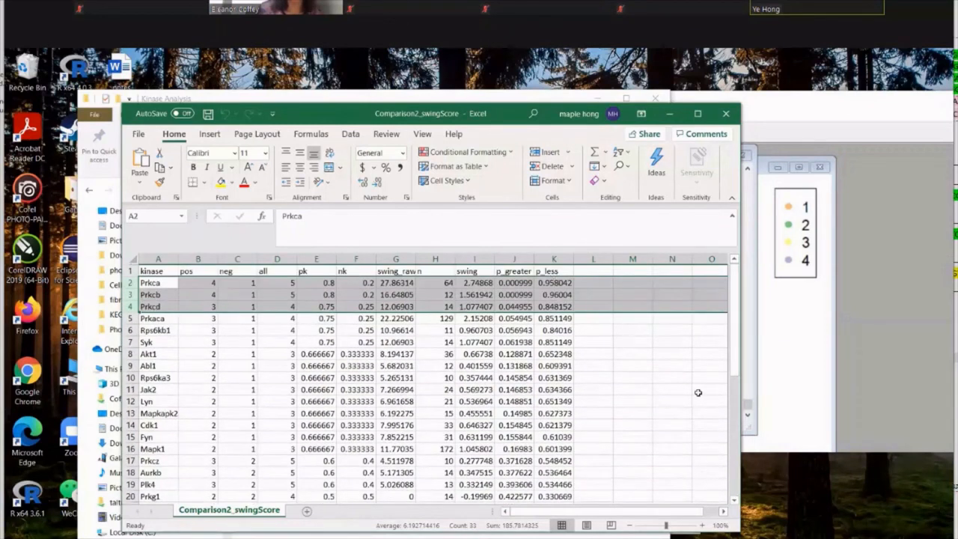
Highlight the Mapk8, Atm and Cdk2 rows at the end of the table to check p_less, and close the workbook.
left_click_drag(735, 358, 735, 387)
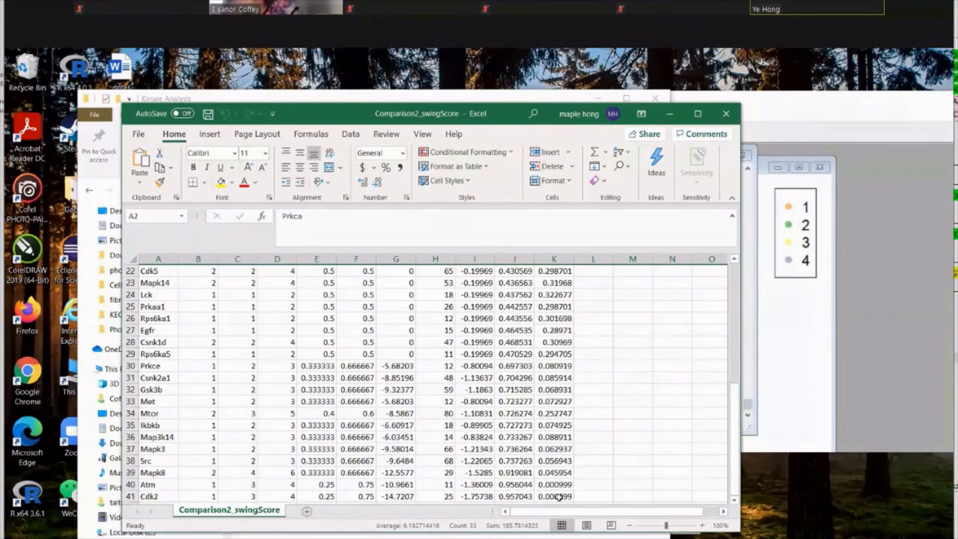
left_click_drag(131, 496, 132, 473)
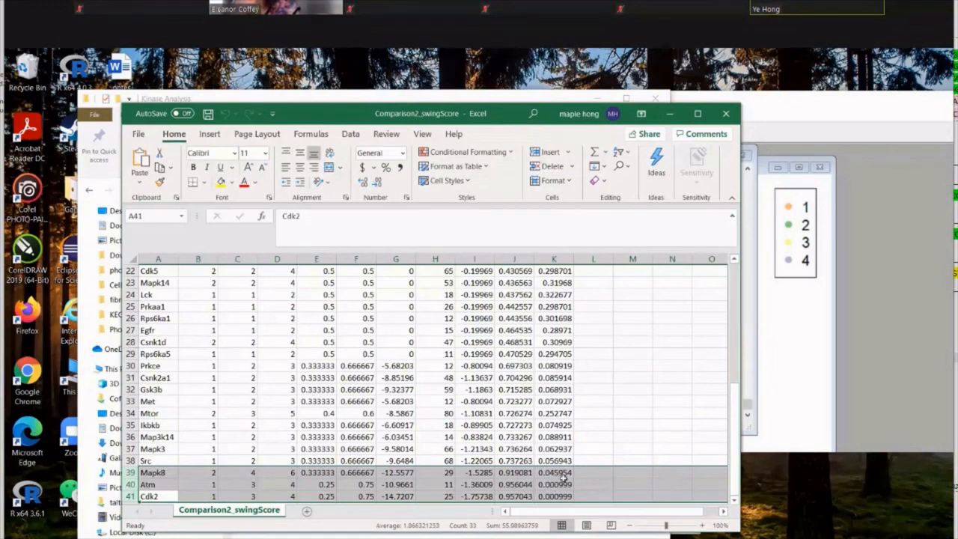
left_click(726, 113)
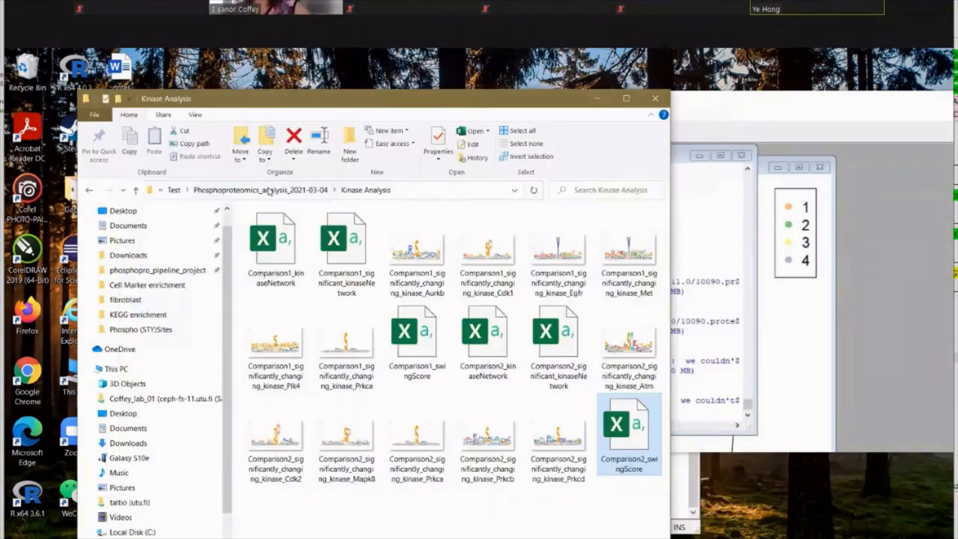
Open the Network folder of the 2021-03-04 analysis, show its files as large icons and select the Comparison1 chord diagram.
left_click(268, 192)
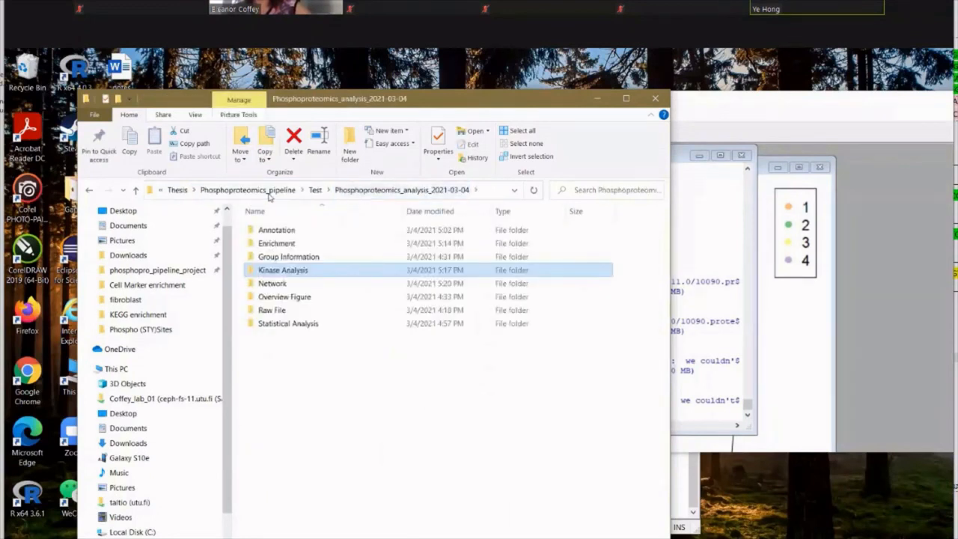
double_click(272, 283)
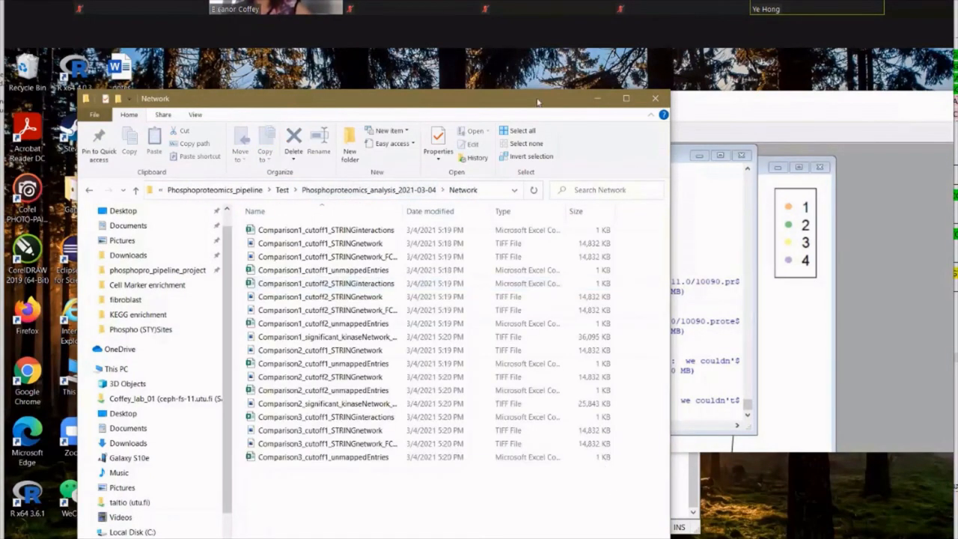
left_click_drag(532, 96, 518, 80)
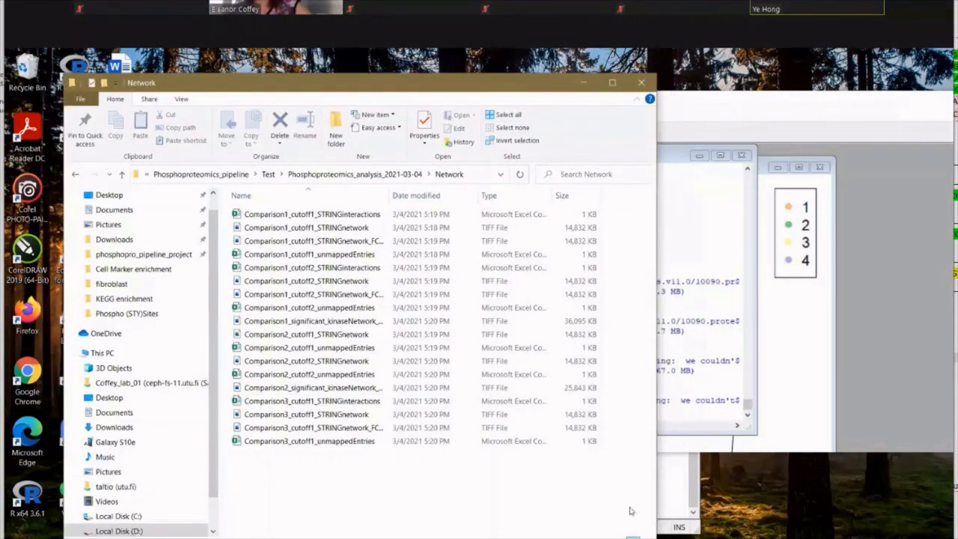
left_click(646, 537)
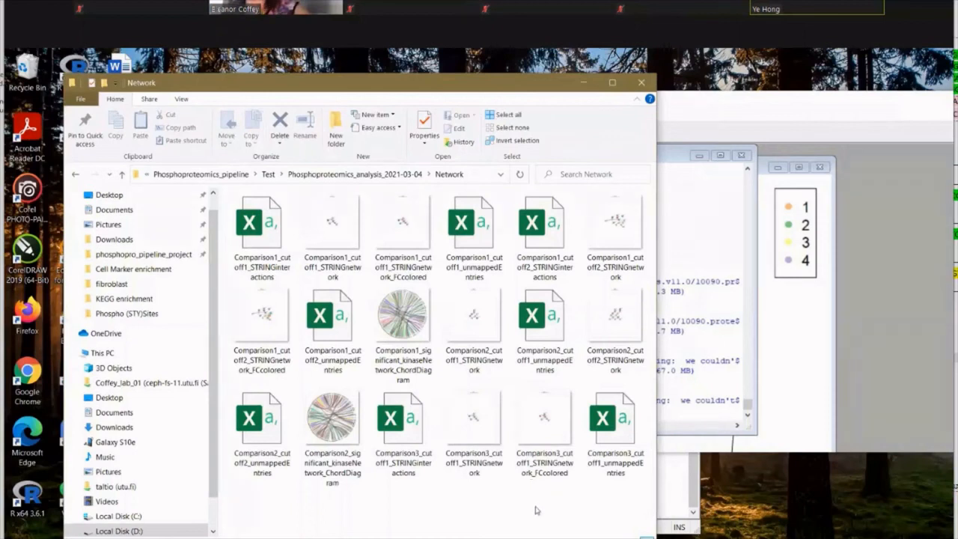
left_click(402, 318)
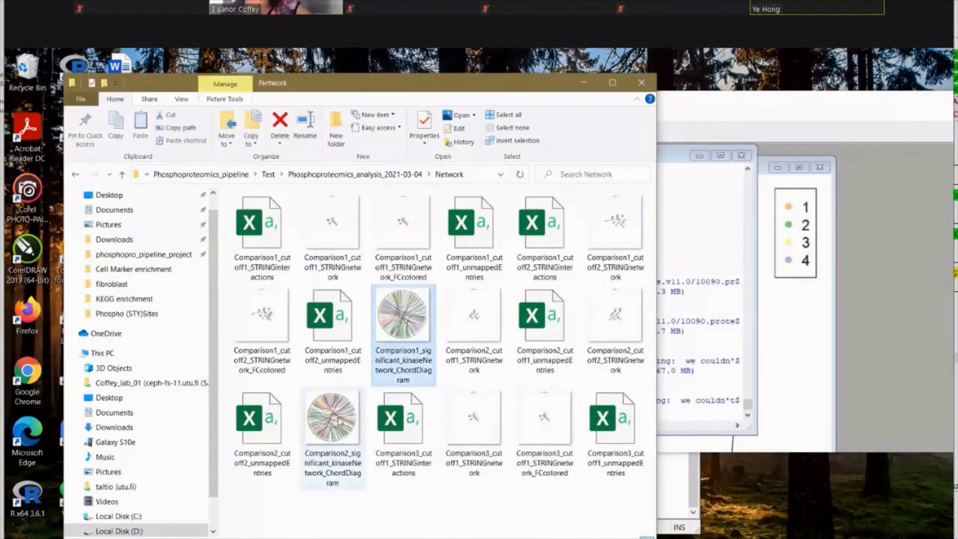
Go back up to the Phosphoproteomics_analysis_2021-03-04 folder and reopen Network.
left_click(307, 177)
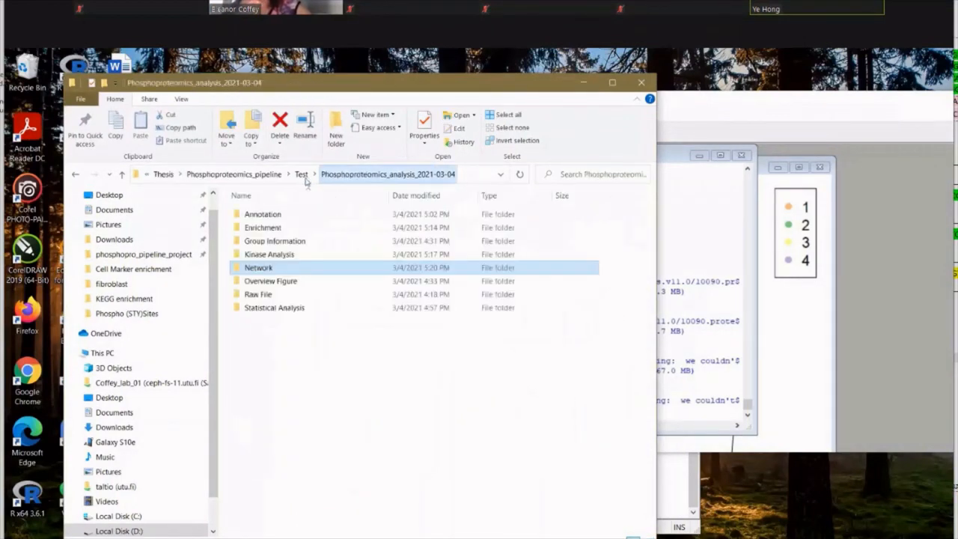
left_click(285, 254)
double_click(294, 271)
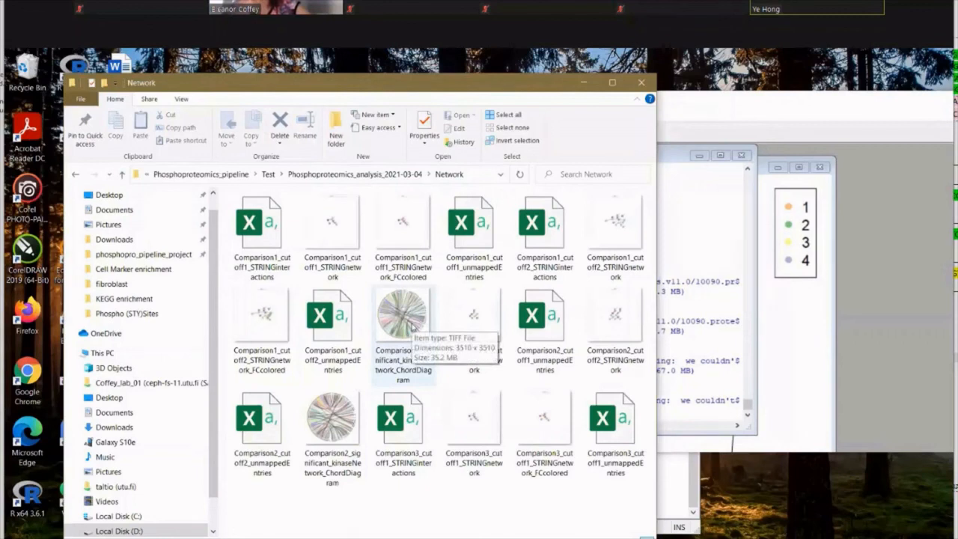
Open Comparison1_significant_kinaseNetwork_ChordDiagram and examine the outer protein and phosphosite labels around Pcm1 up close.
double_click(411, 330)
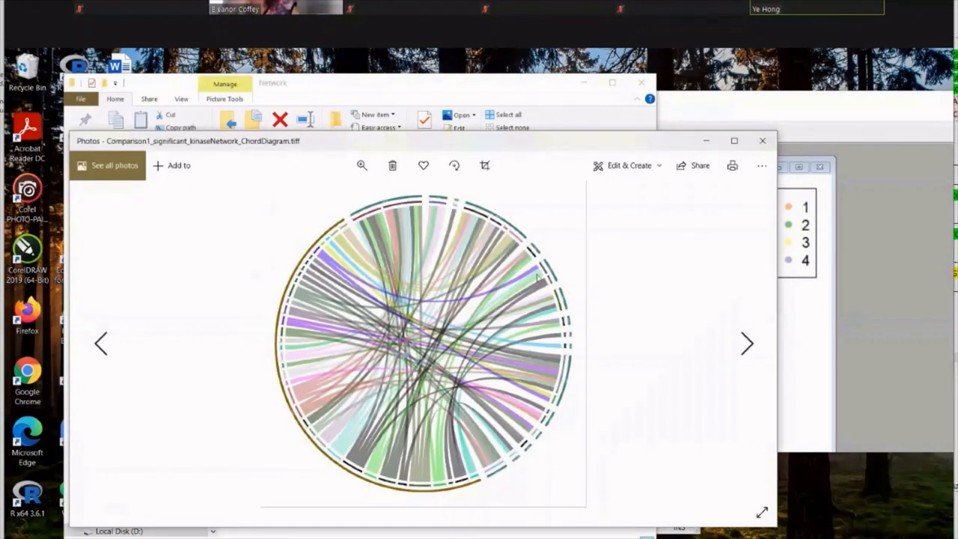
scroll(565, 328, "up", 6)
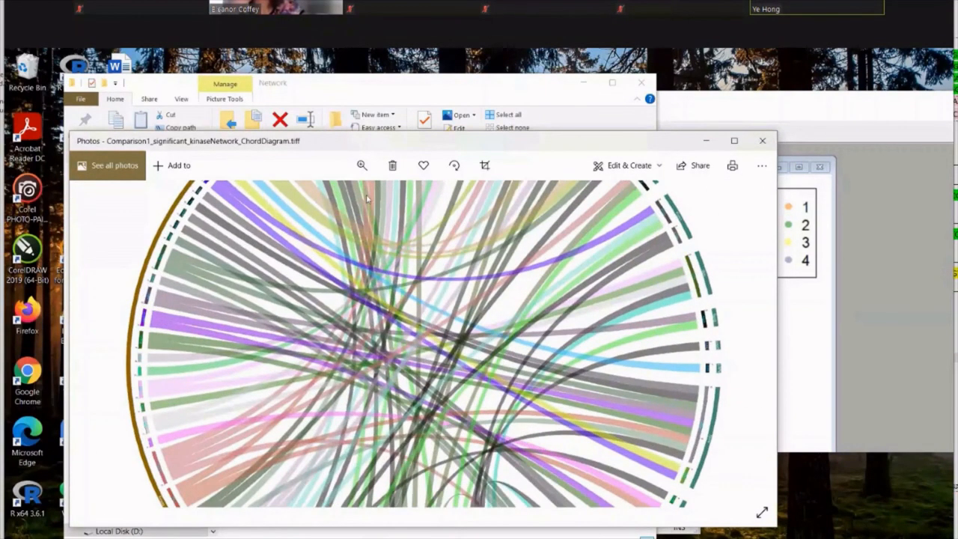
left_click(362, 165)
left_click_drag(311, 201, 347, 204)
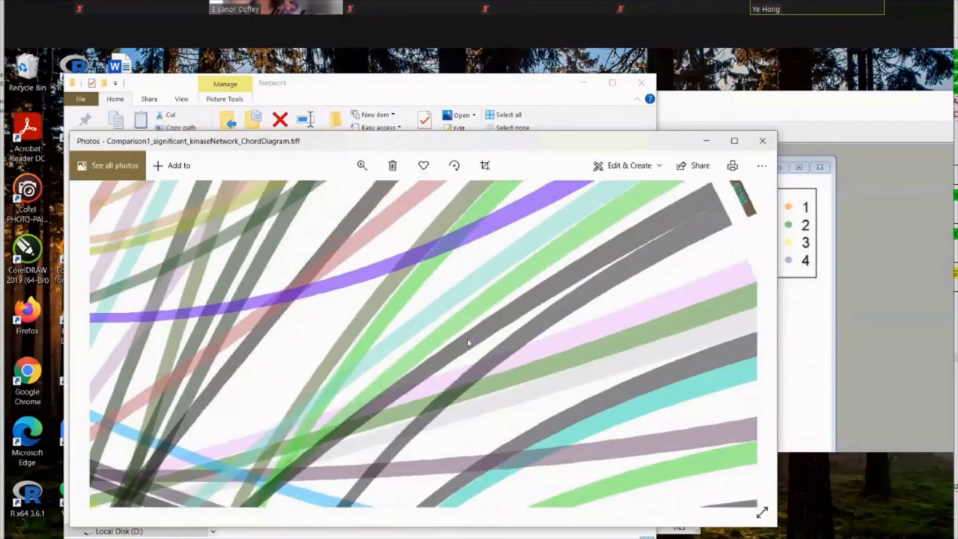
left_click_drag(467, 342, 419, 439)
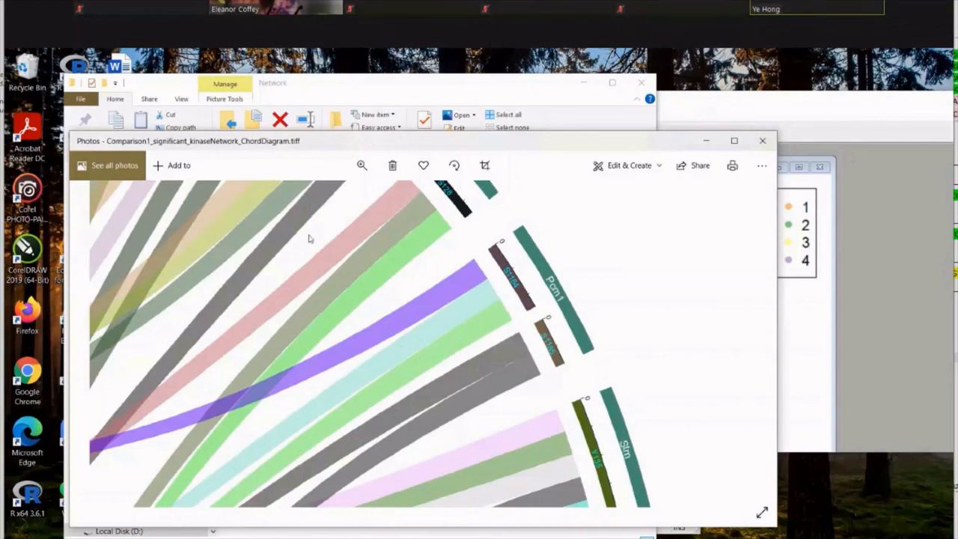
Examine the kinase labels around Prkcb and Atm along the chord diagram's brown outer arc up close, and close the image.
left_click(362, 166)
left_click_drag(334, 204, 311, 209)
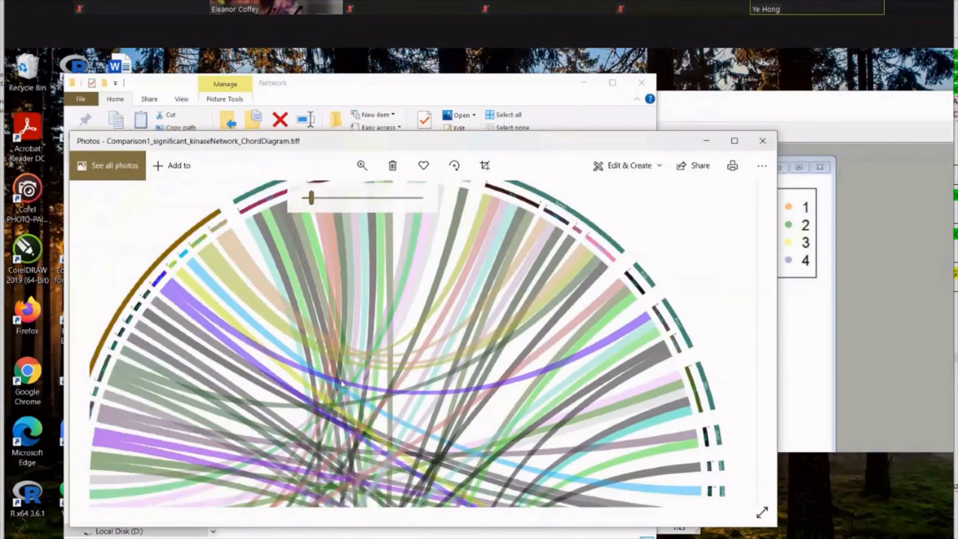
left_click_drag(163, 280, 223, 284)
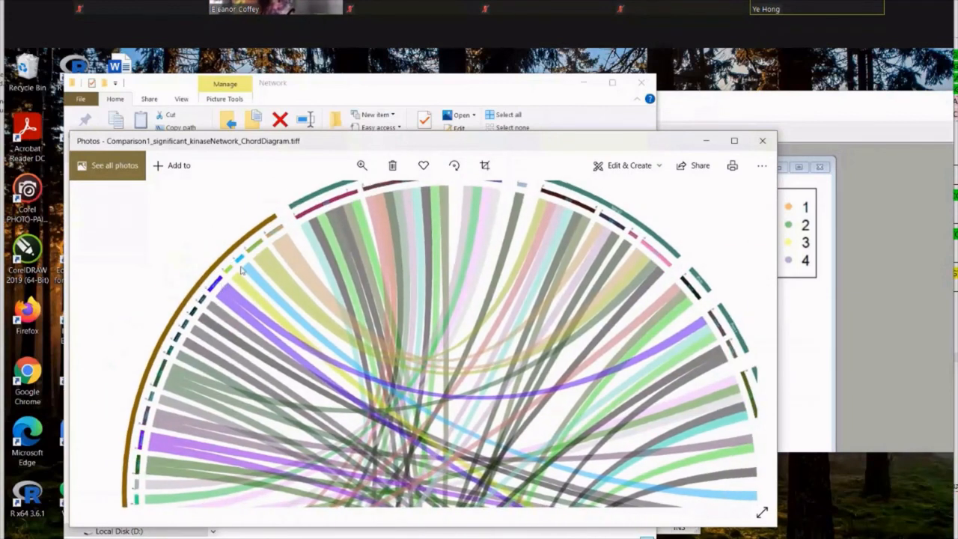
left_click(362, 165)
left_click_drag(312, 198, 320, 197)
left_click_drag(130, 271, 326, 300)
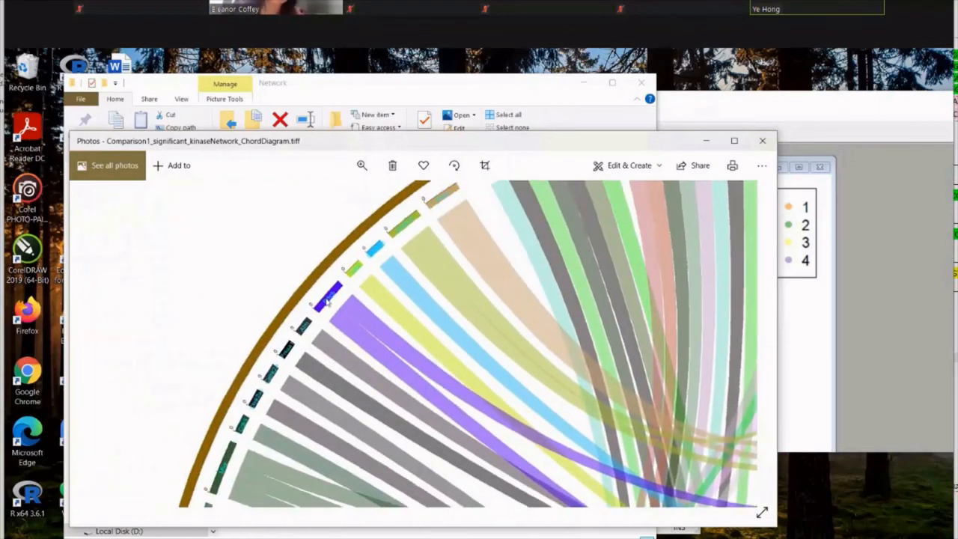
left_click(362, 165)
left_click_drag(321, 197, 337, 198)
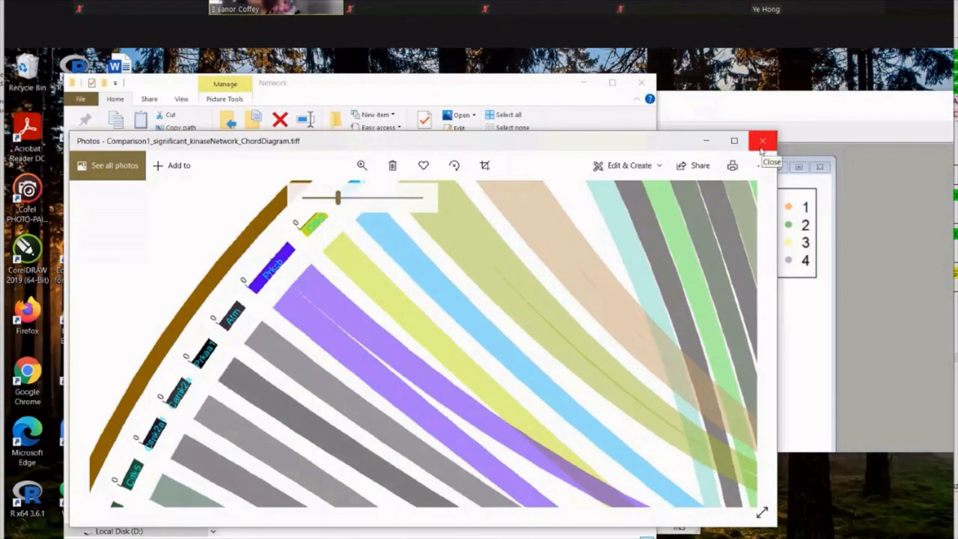
left_click(764, 141)
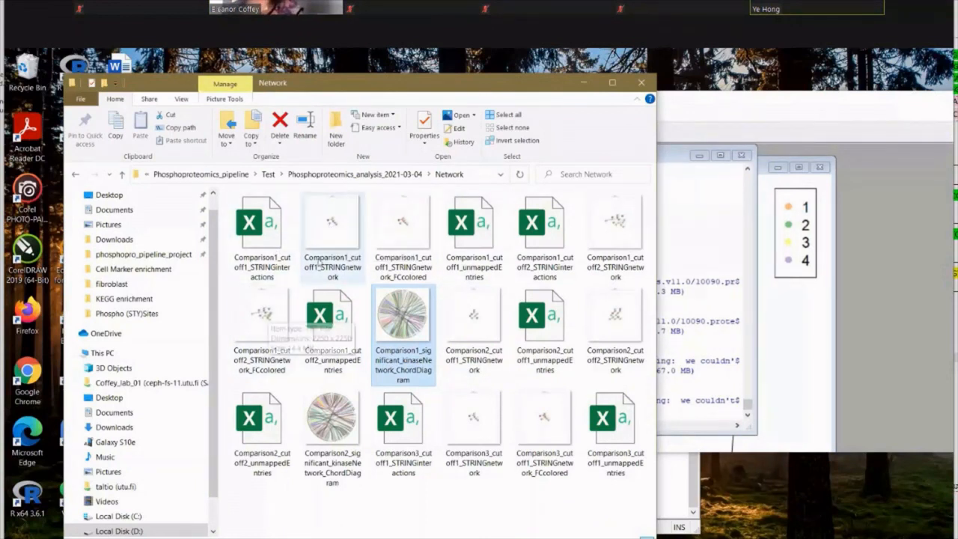
Open the Comparison1_cutoff1_STRINGnetwork image and advance to its FCcolored version.
left_click(334, 230)
double_click(335, 227)
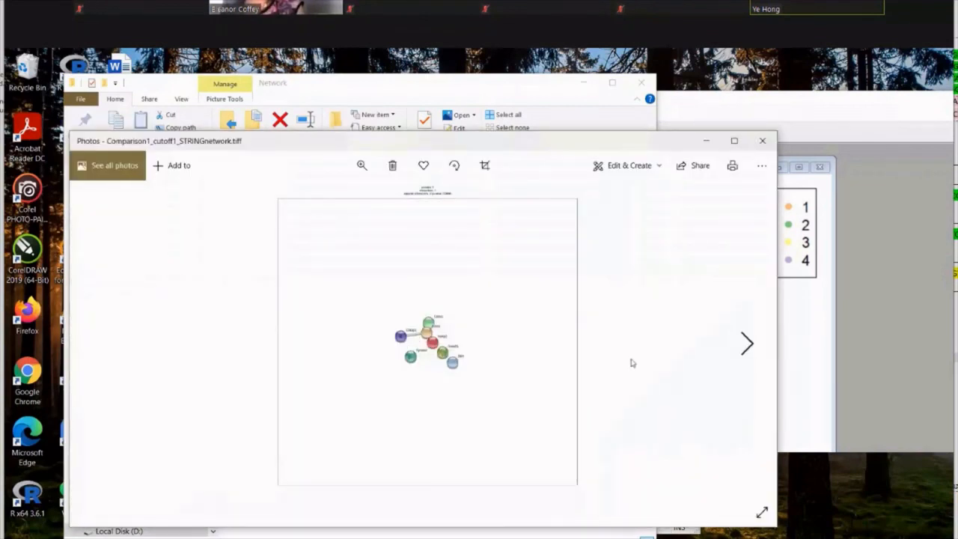
left_click(746, 345)
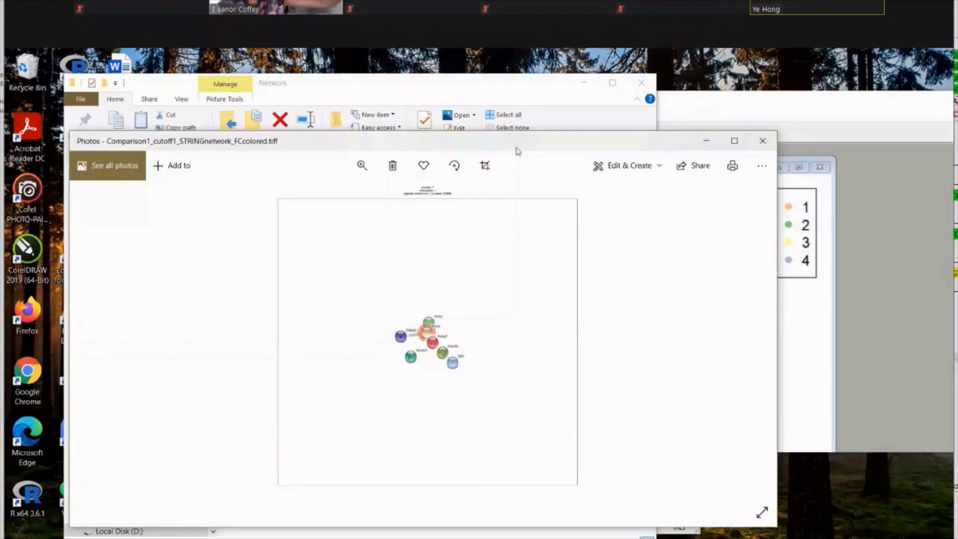
Move the image window higher, examine the Clasp1–Pcm1 connection and neighbouring proteins enlarged, and close the image.
left_click_drag(515, 151, 493, 123)
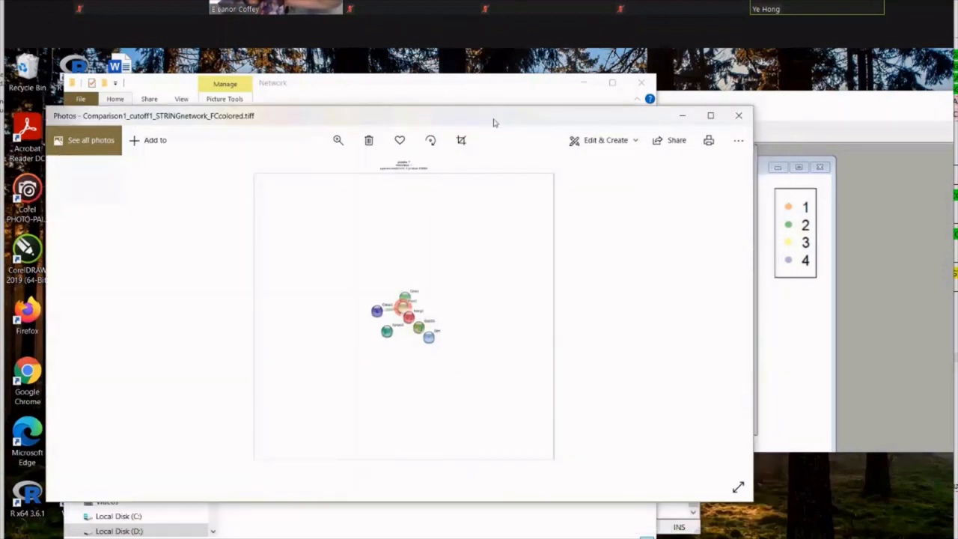
left_click_drag(493, 122, 504, 100)
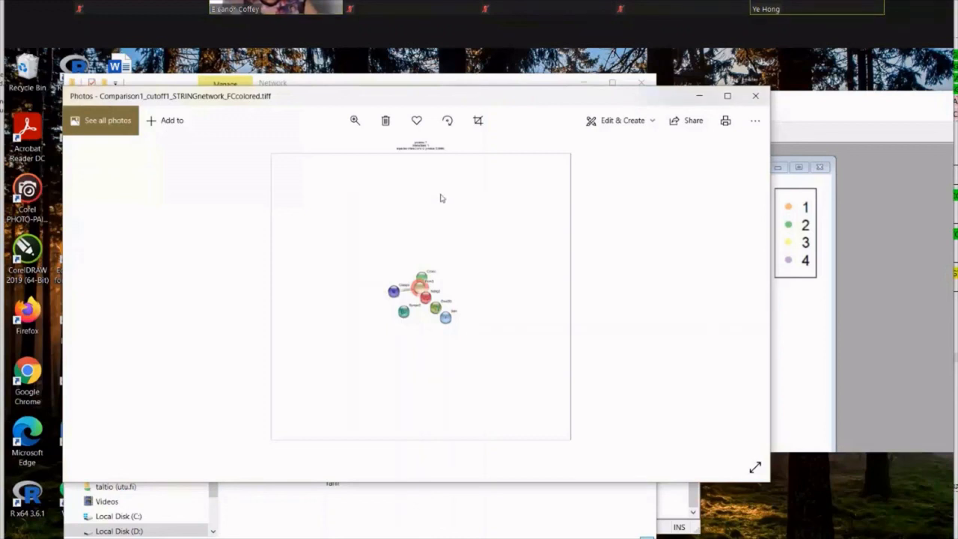
left_click(355, 122)
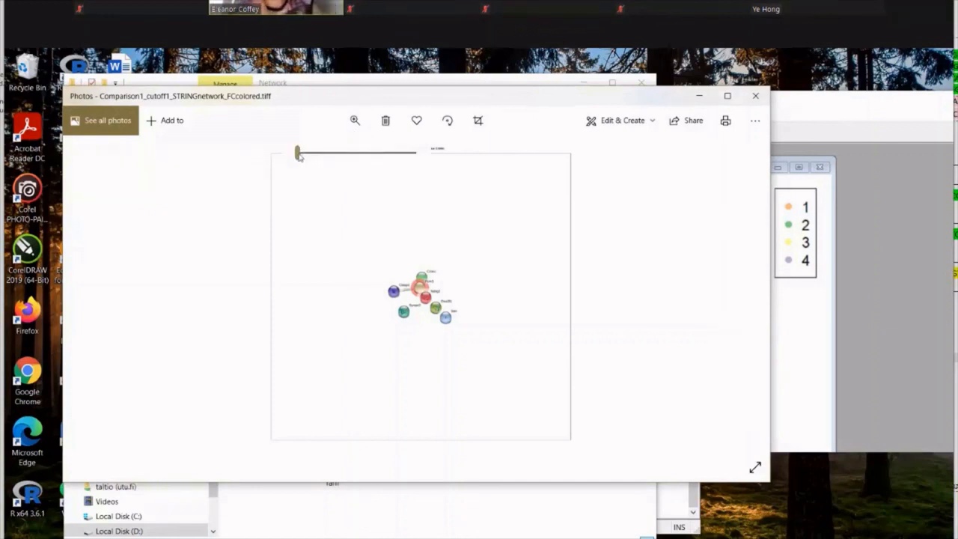
left_click_drag(297, 155, 367, 154)
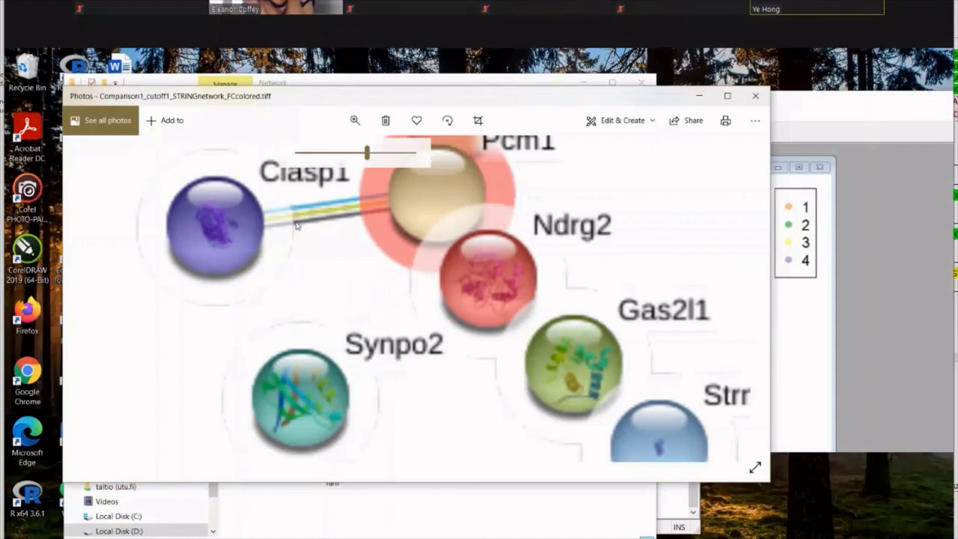
left_click(755, 97)
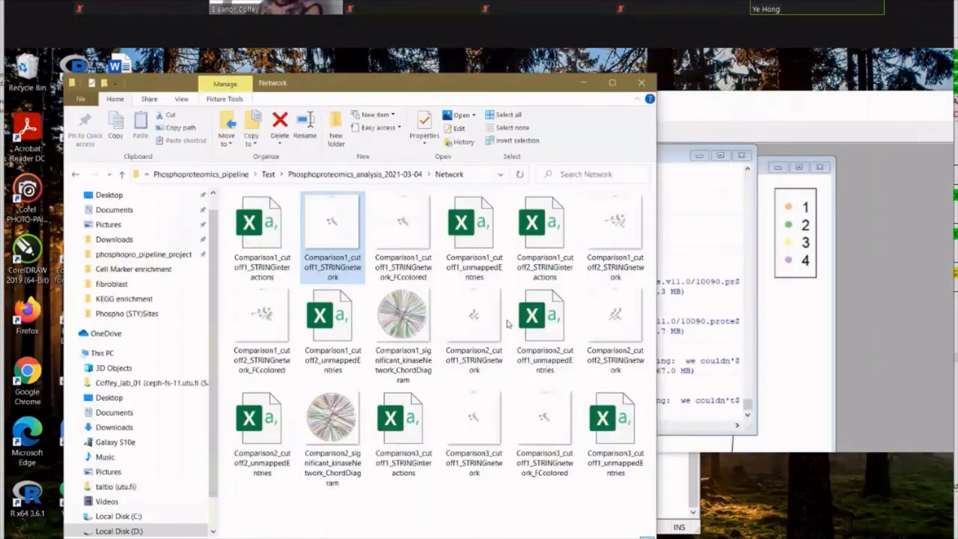
Reopen Comparison1_cutoff1_STRINGnetwork_FCcolored, view the whole protein cluster moderately enlarged, and close it.
double_click(417, 237)
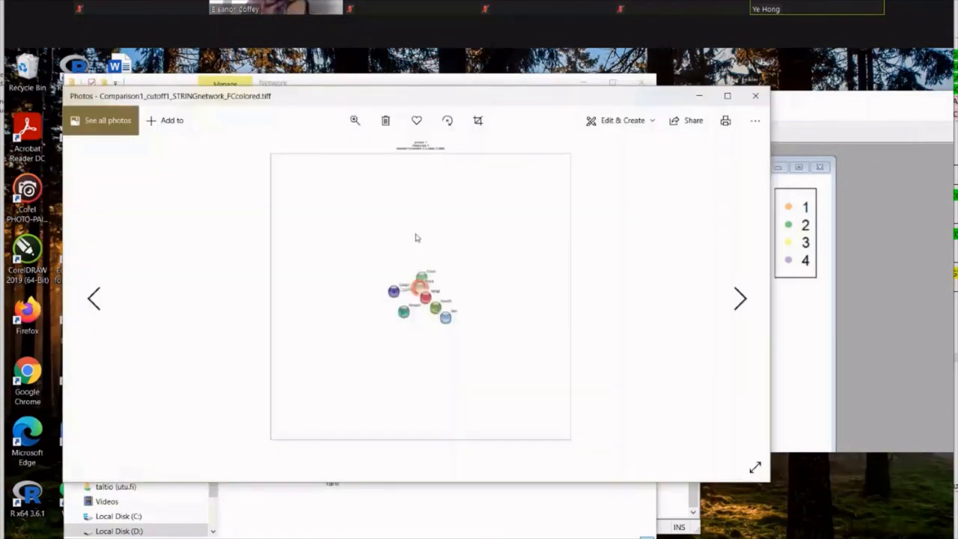
double_click(432, 299)
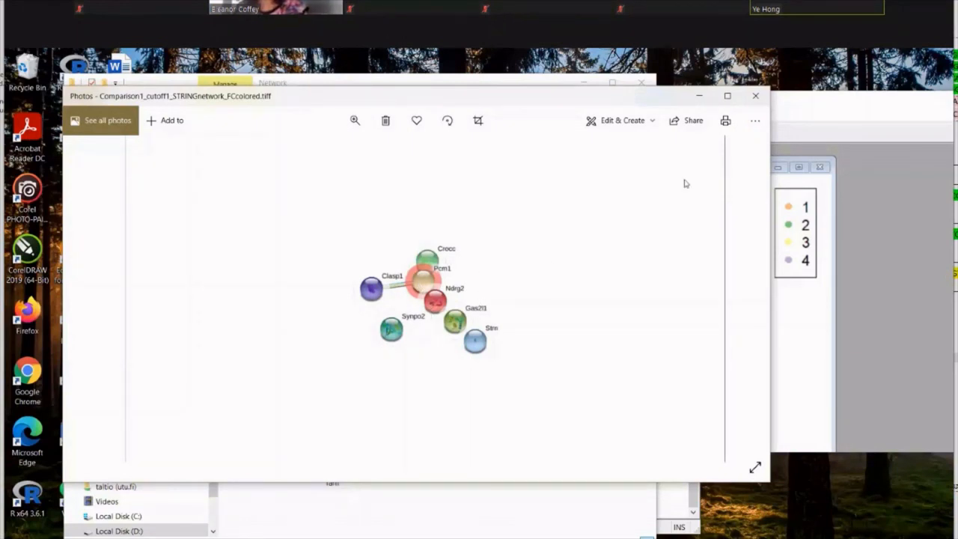
left_click(755, 96)
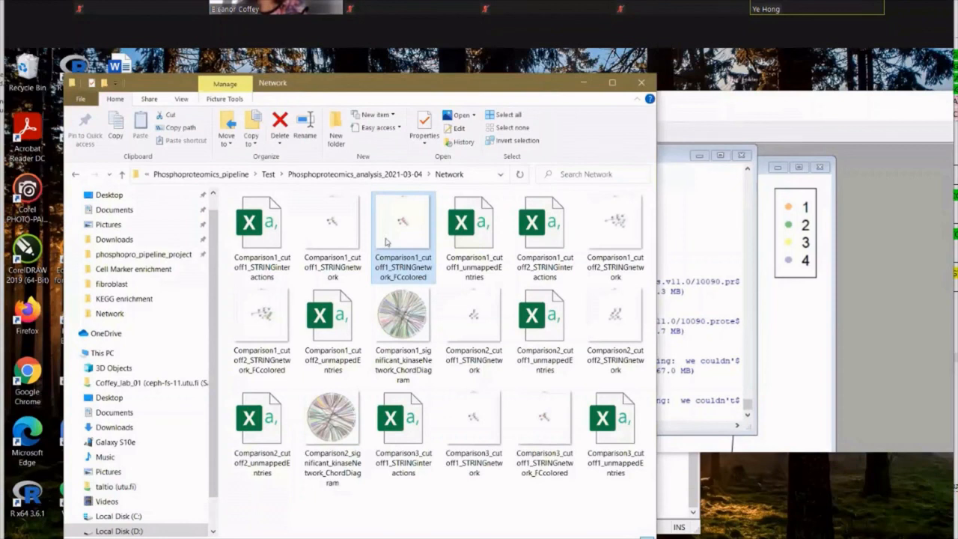
Open the uncolored Comparison1_cutoff1_STRINGnetwork image for comparison and close it.
left_click(340, 230)
double_click(340, 230)
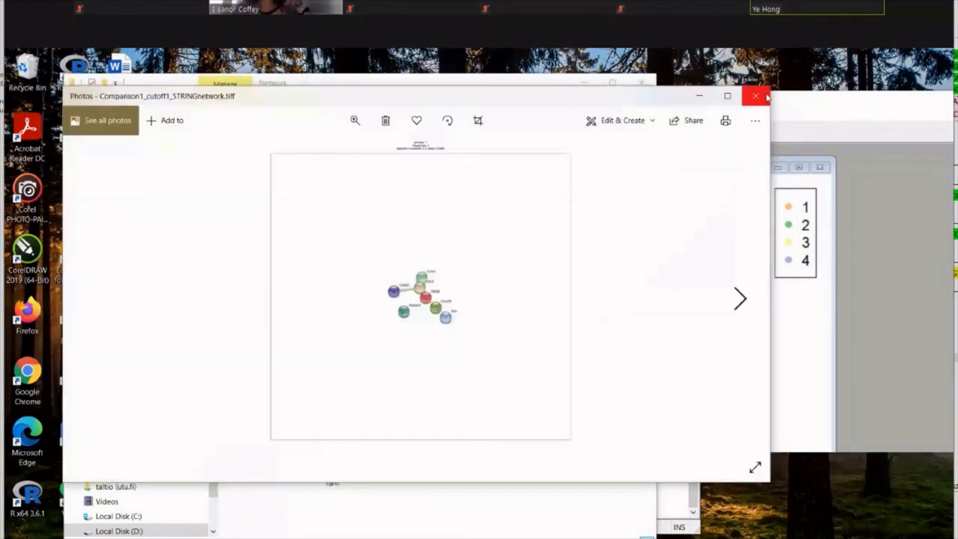
left_click(755, 96)
Open Comparison1_cutoff1_STRINGnetwork_FCcolored again, examine the coloured halo around Pcm1 enlarged, and close the image.
left_click(396, 237)
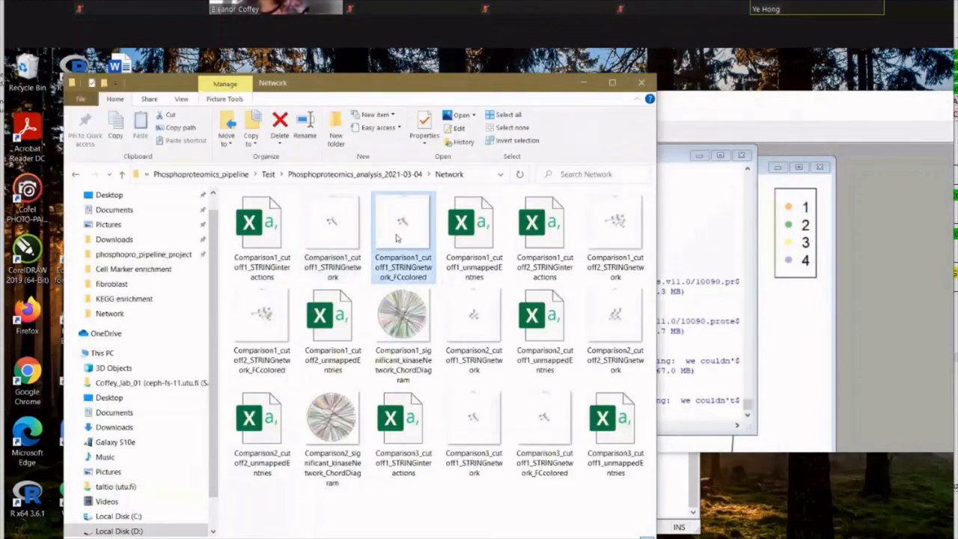
double_click(397, 237)
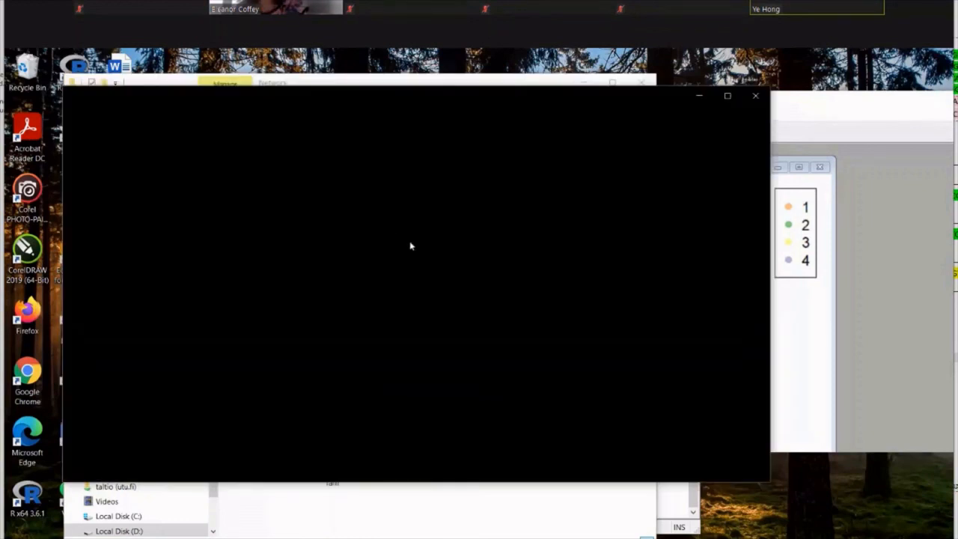
scroll(425, 297, "up", 2)
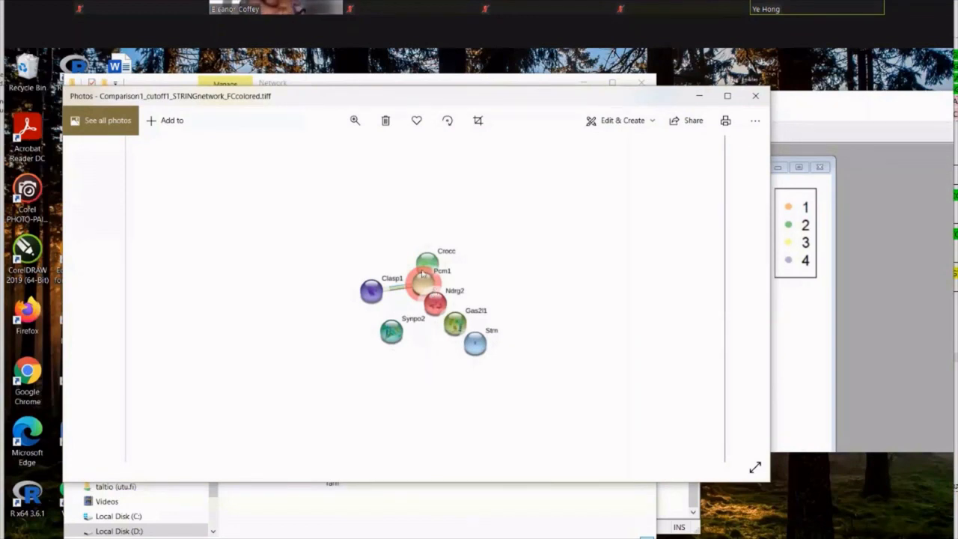
left_click(755, 97)
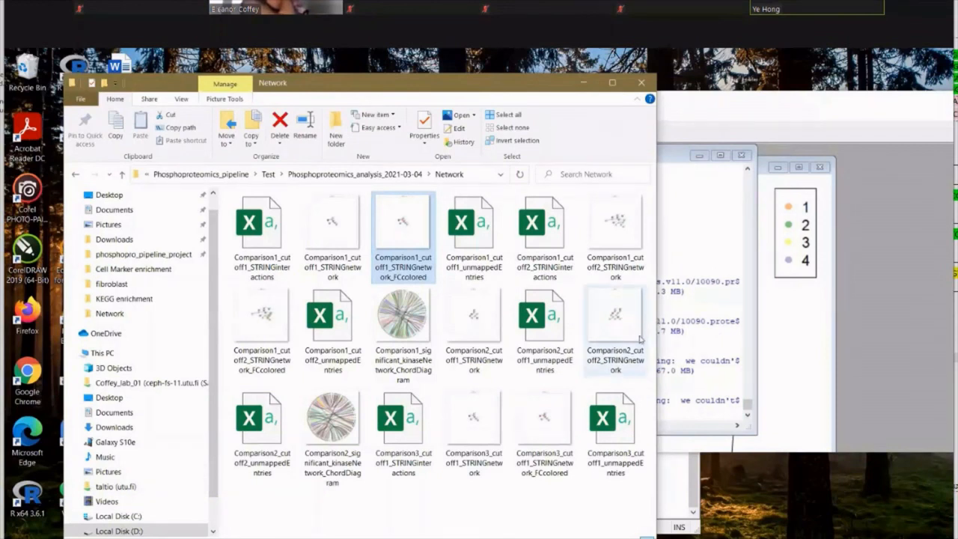